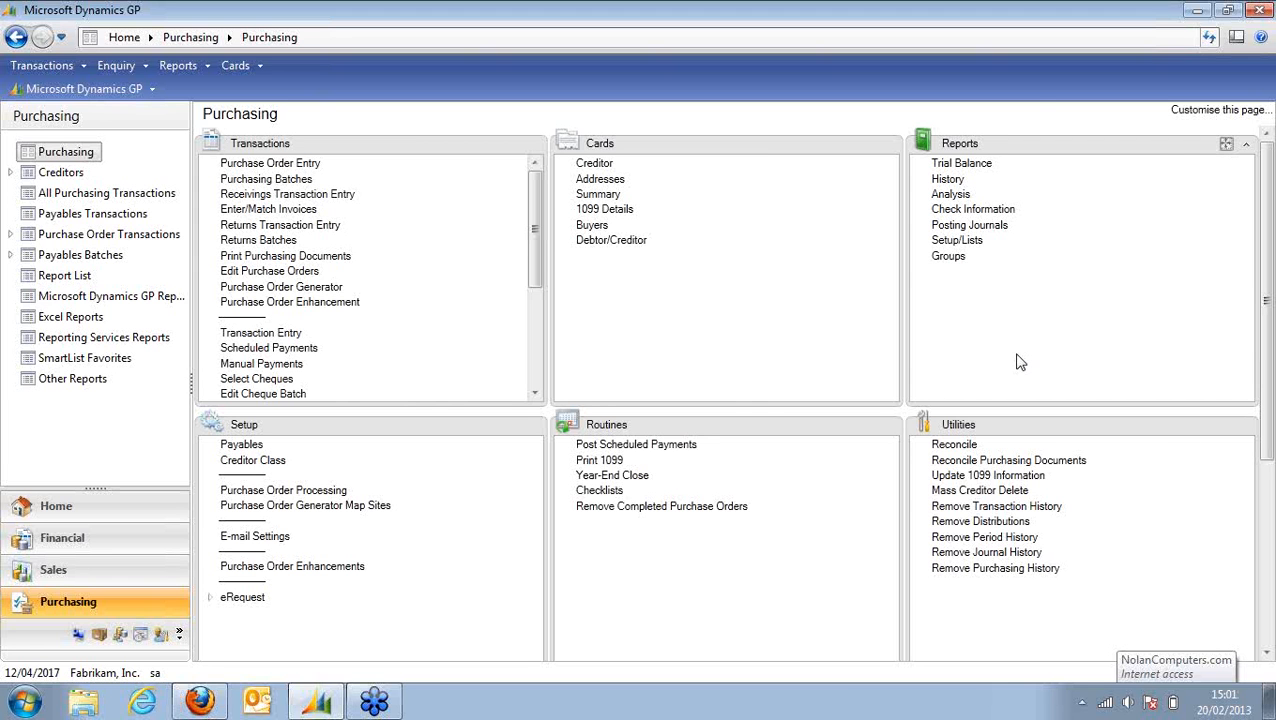
Go to the Financial area page and move the Cards section into the page's large main section.
left_click(1008, 45)
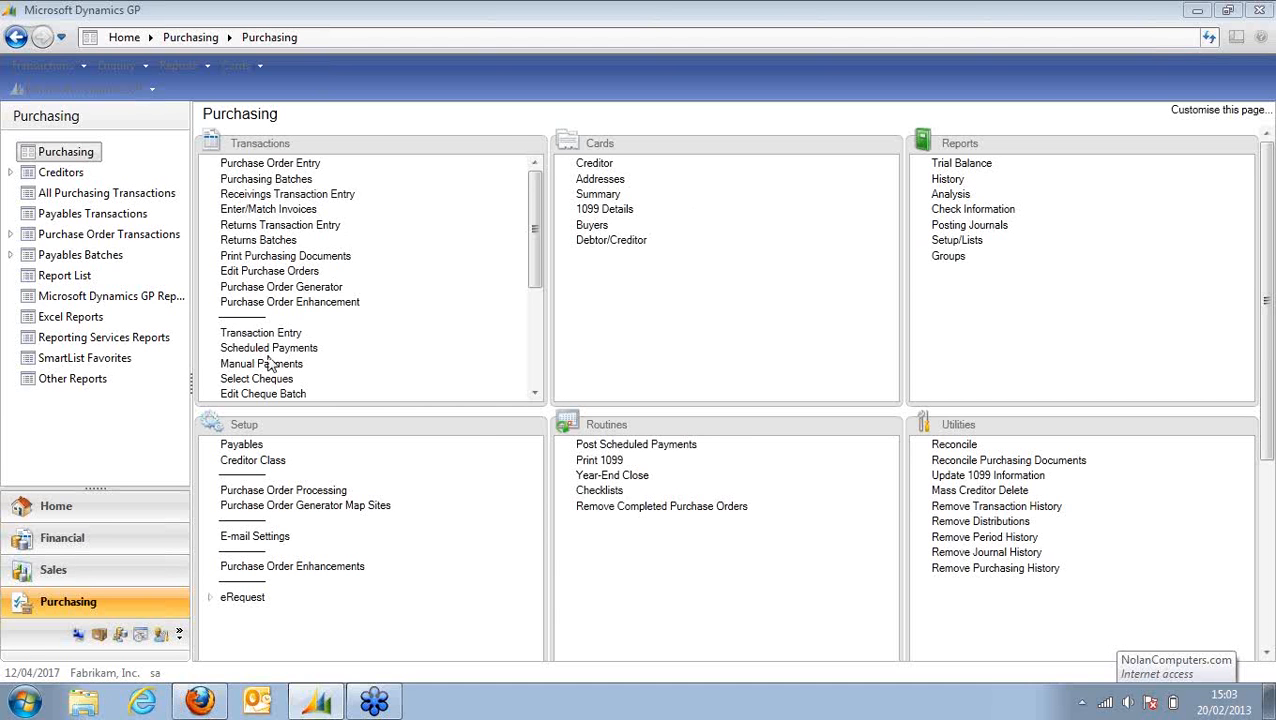
left_click(57, 539)
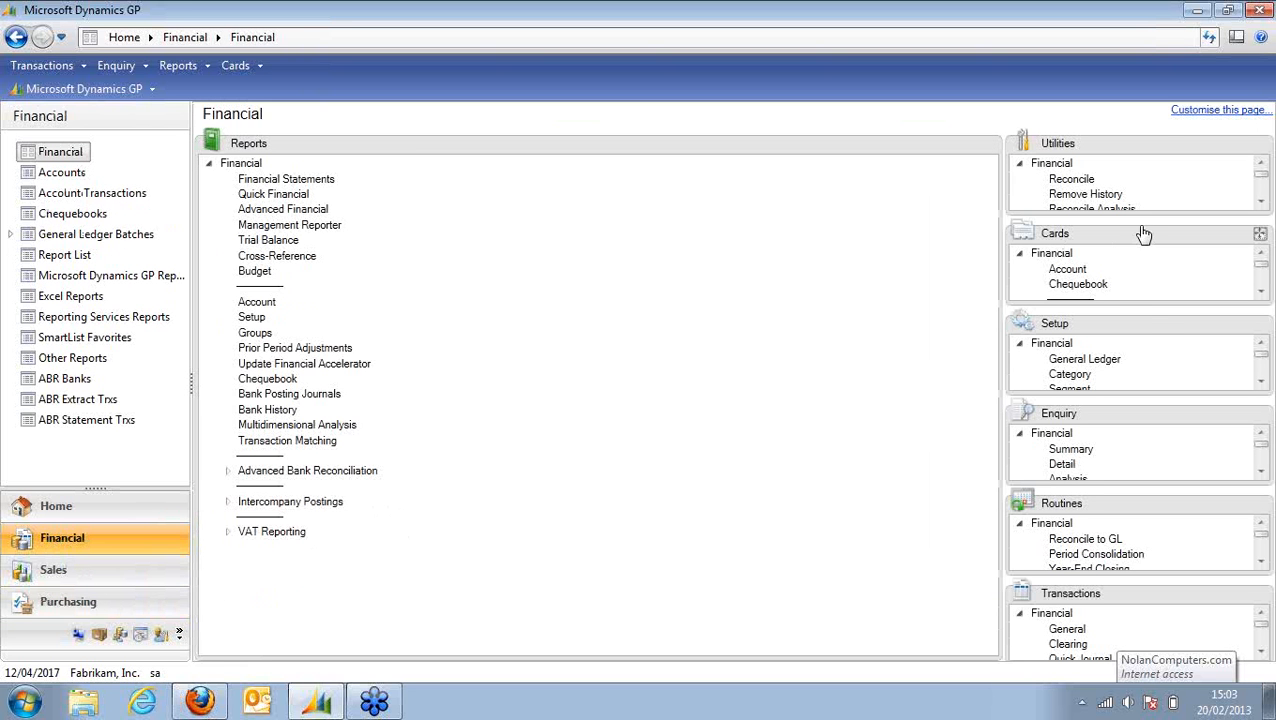
left_click_drag(1139, 238, 785, 240)
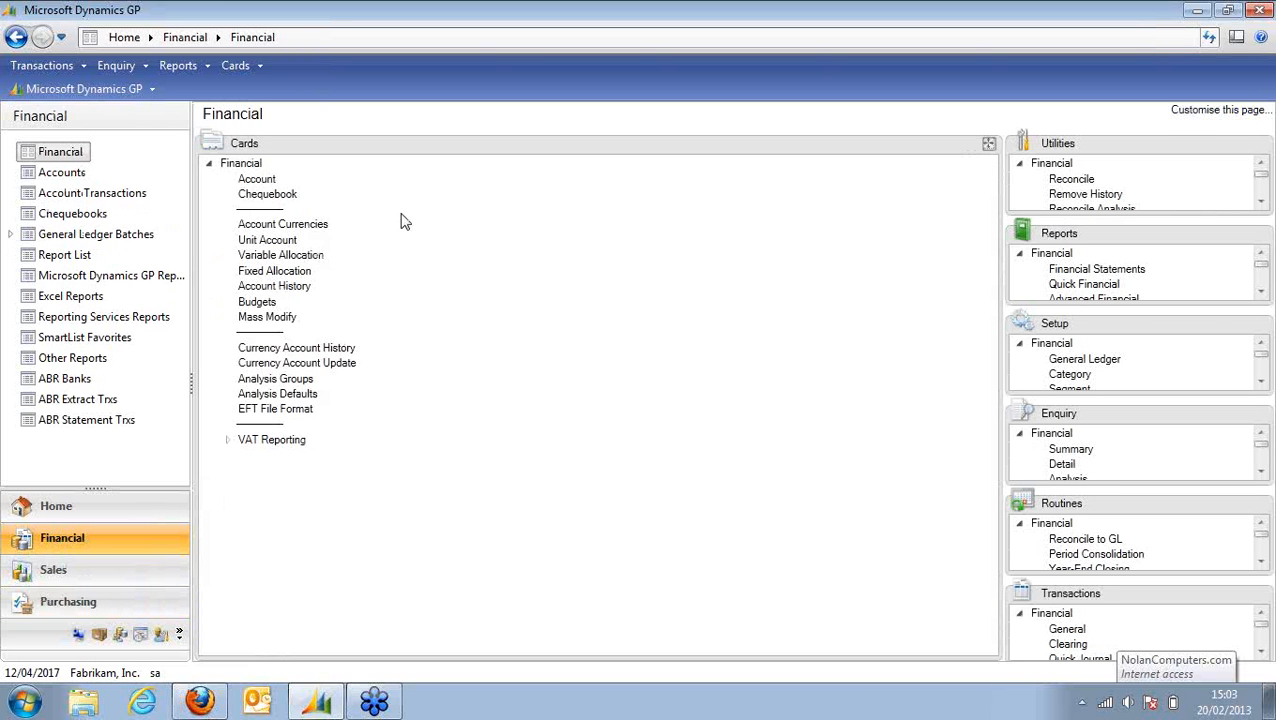
Load ledger account 100-6130-00 in Account Maintenance.
left_click(257, 181)
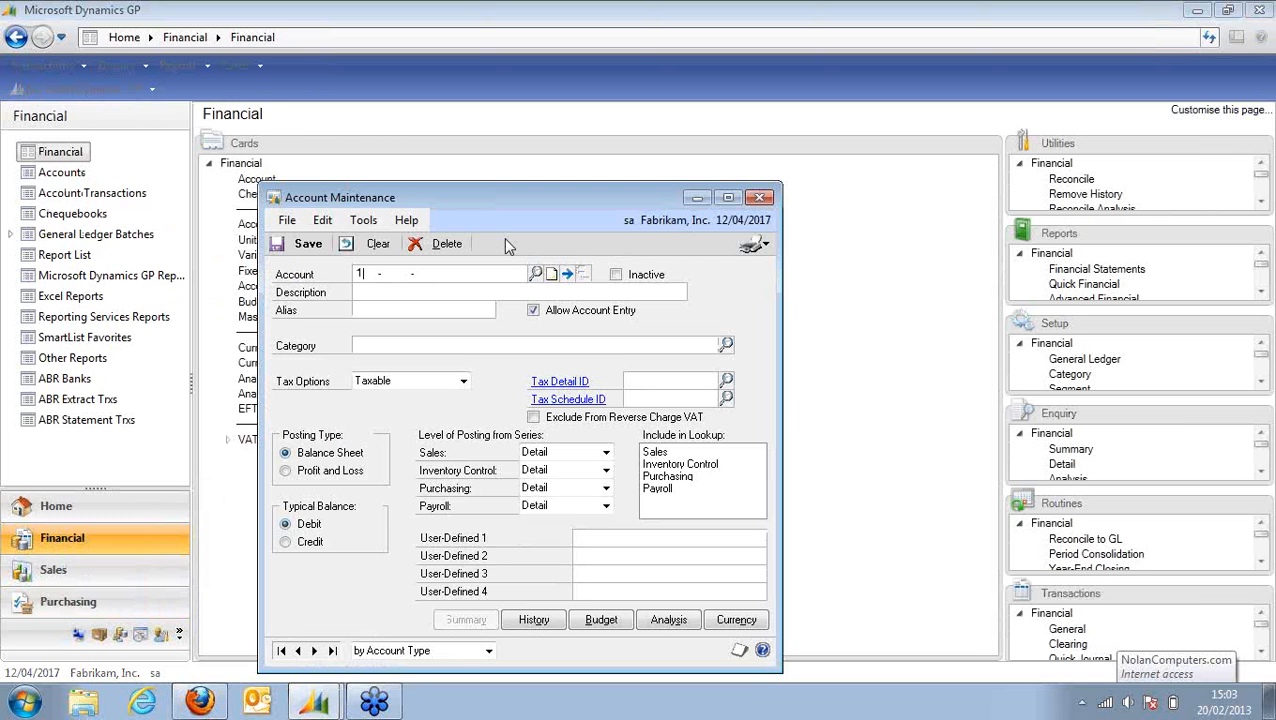
type("100 -6130 -00")
key("Tab")
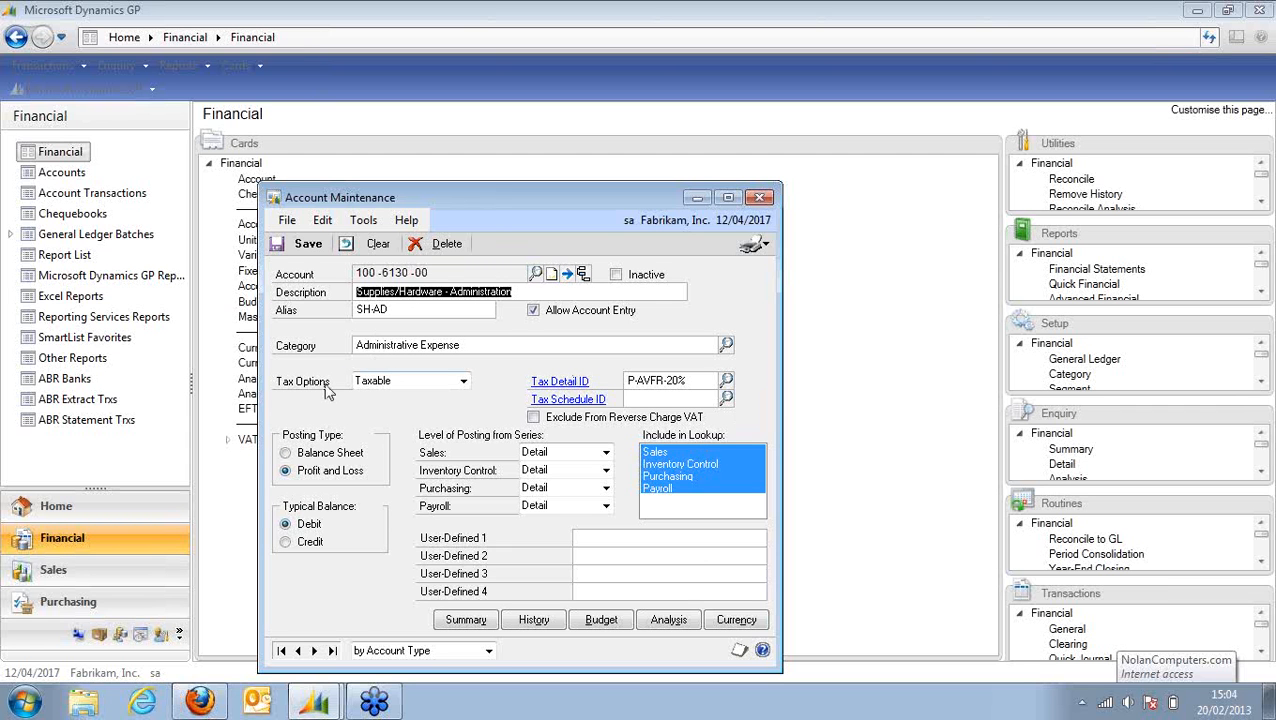
Check the account's Tax Options choices, keeping Taxable selected, and examine its Tax Detail ID.
left_click(393, 381)
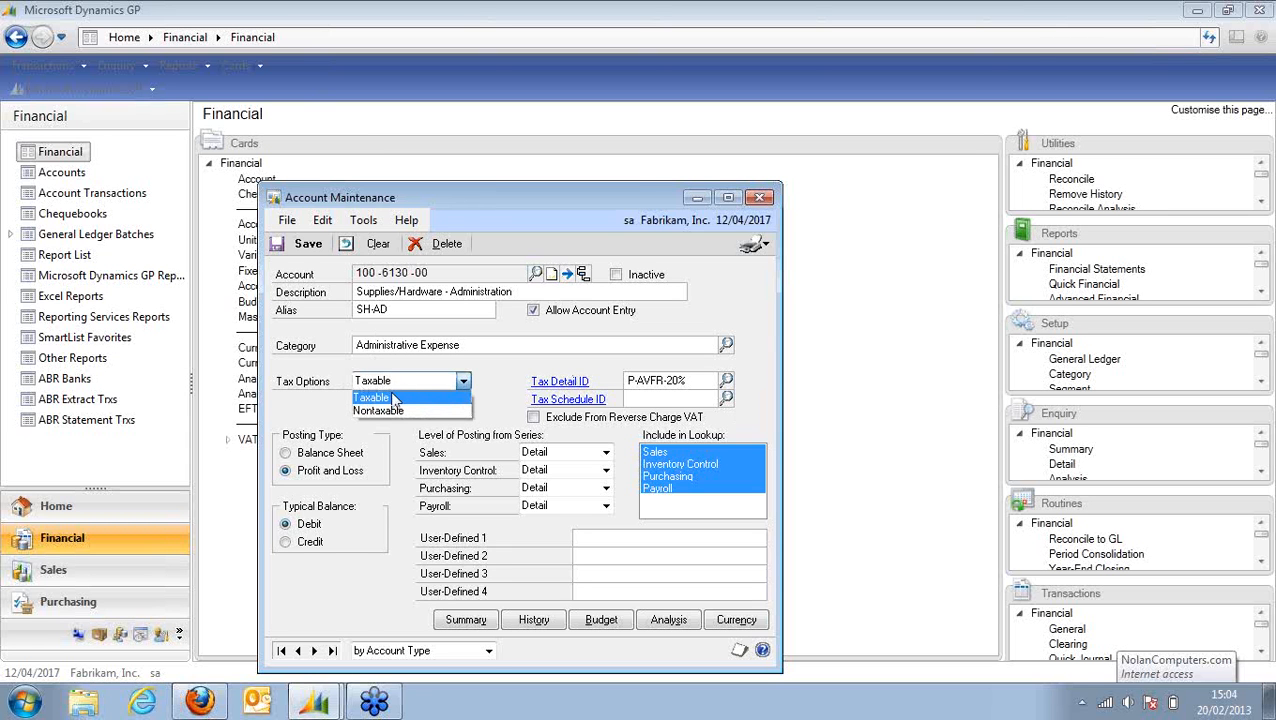
left_click(391, 398)
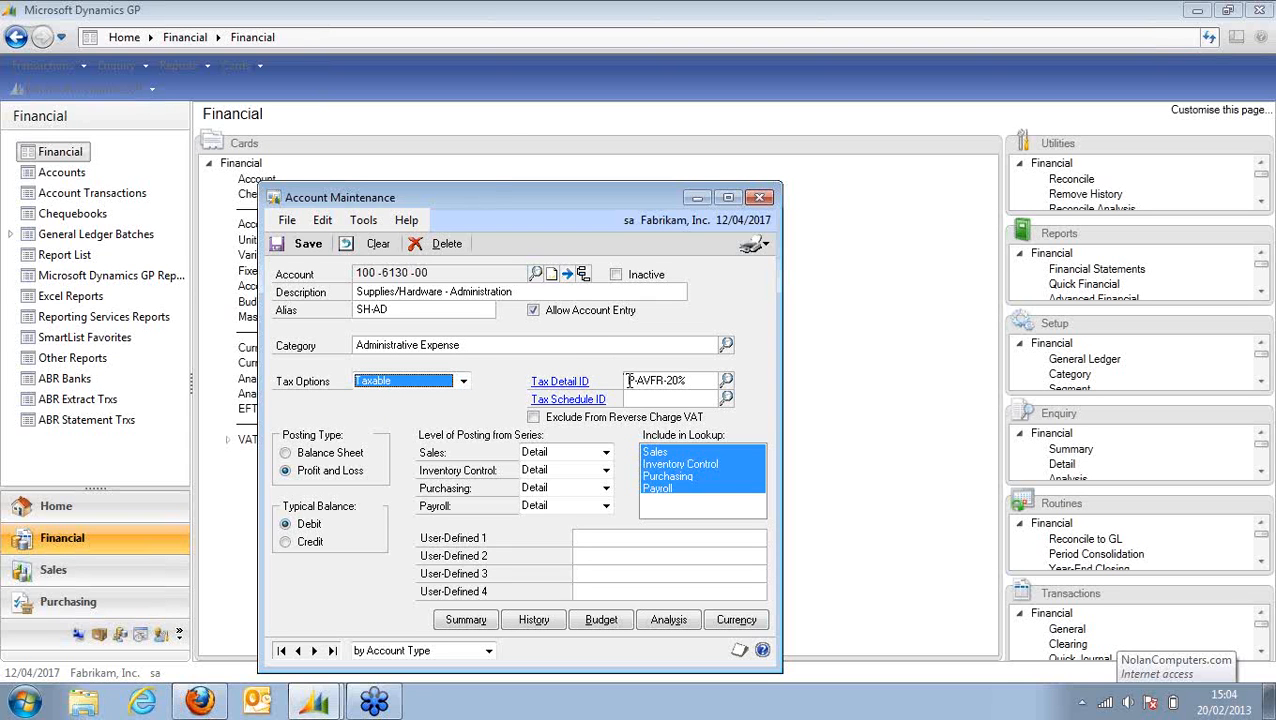
left_click(676, 378)
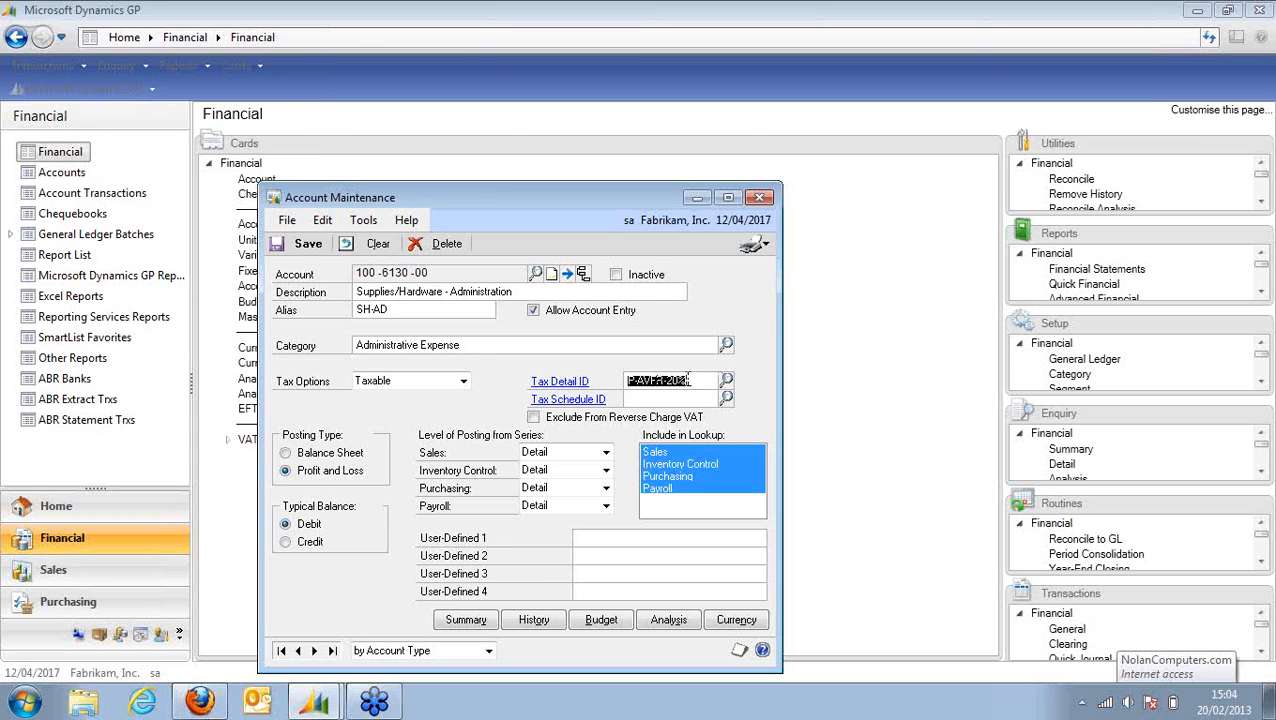
left_click(688, 382)
left_click_drag(690, 384, 628, 384)
Open the account's linked tax detail record and examine its VAT account and percentage.
left_click(566, 382)
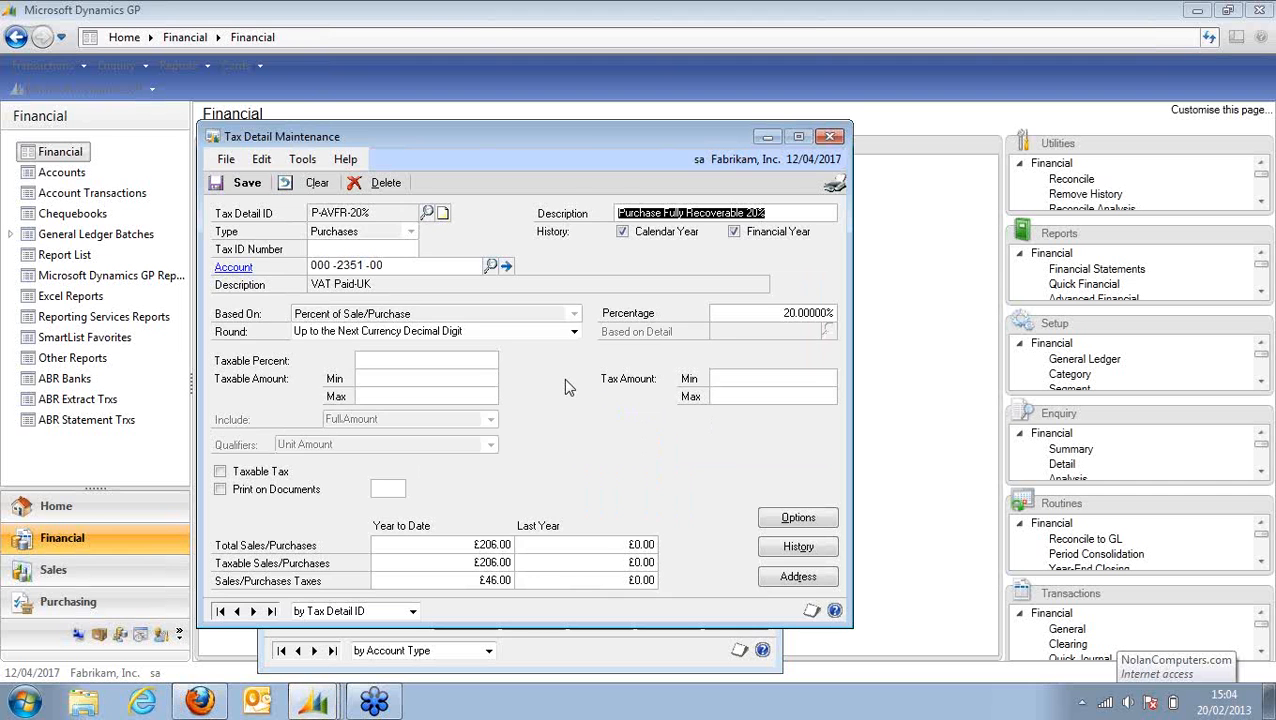
left_click_drag(597, 128, 641, 111)
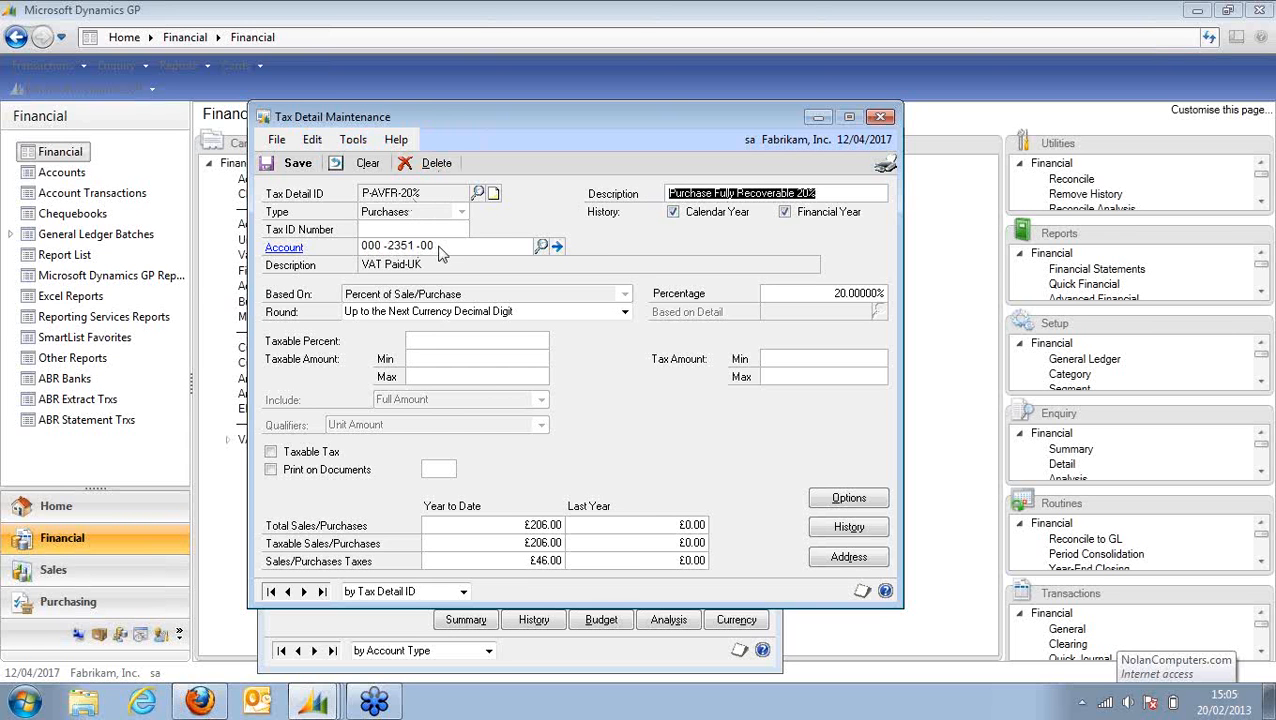
left_click(814, 292)
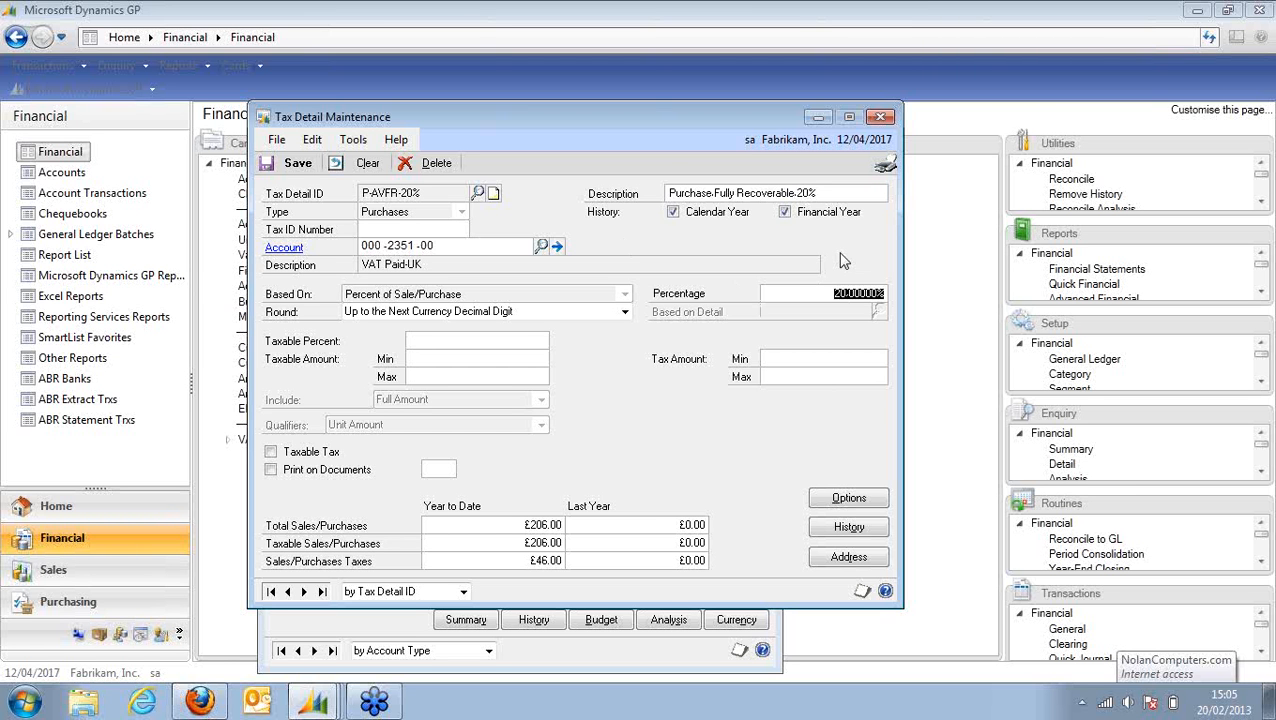
Open the options of tax detail P-AVFR-20% and review the VAT Treatment choices, keeping Fully Recoverable.
left_click(848, 500)
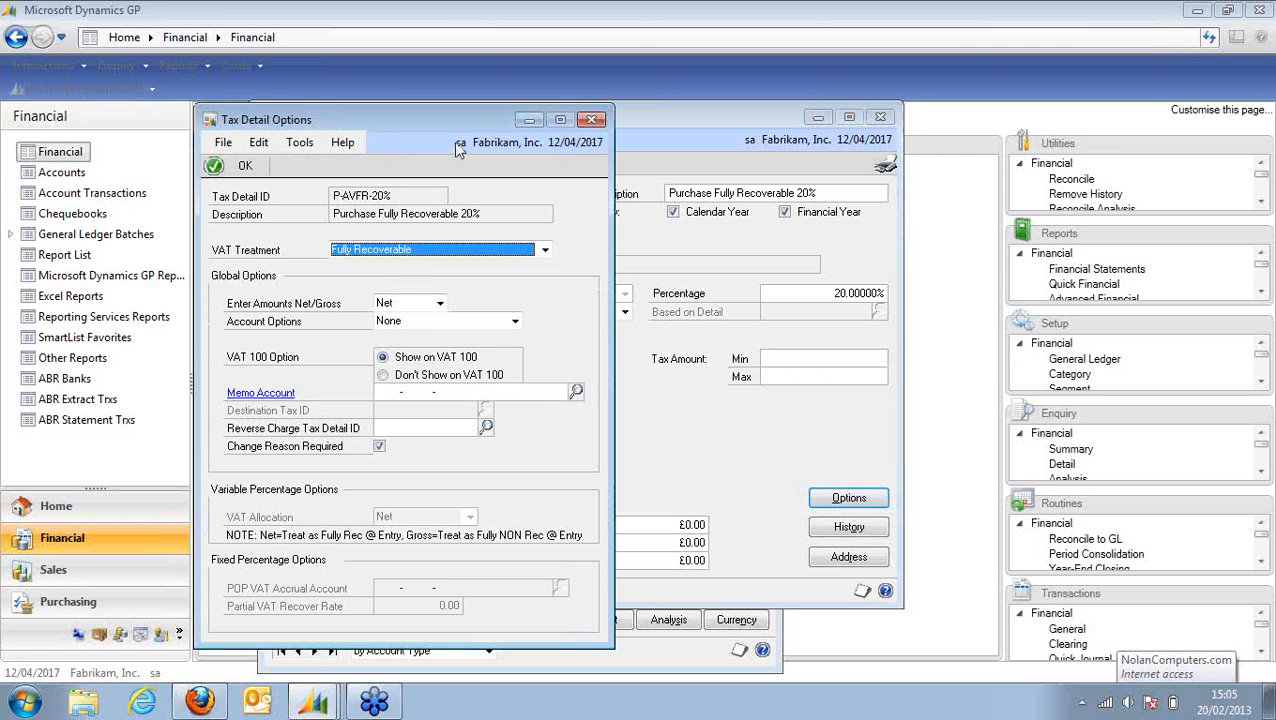
left_click_drag(442, 119, 622, 108)
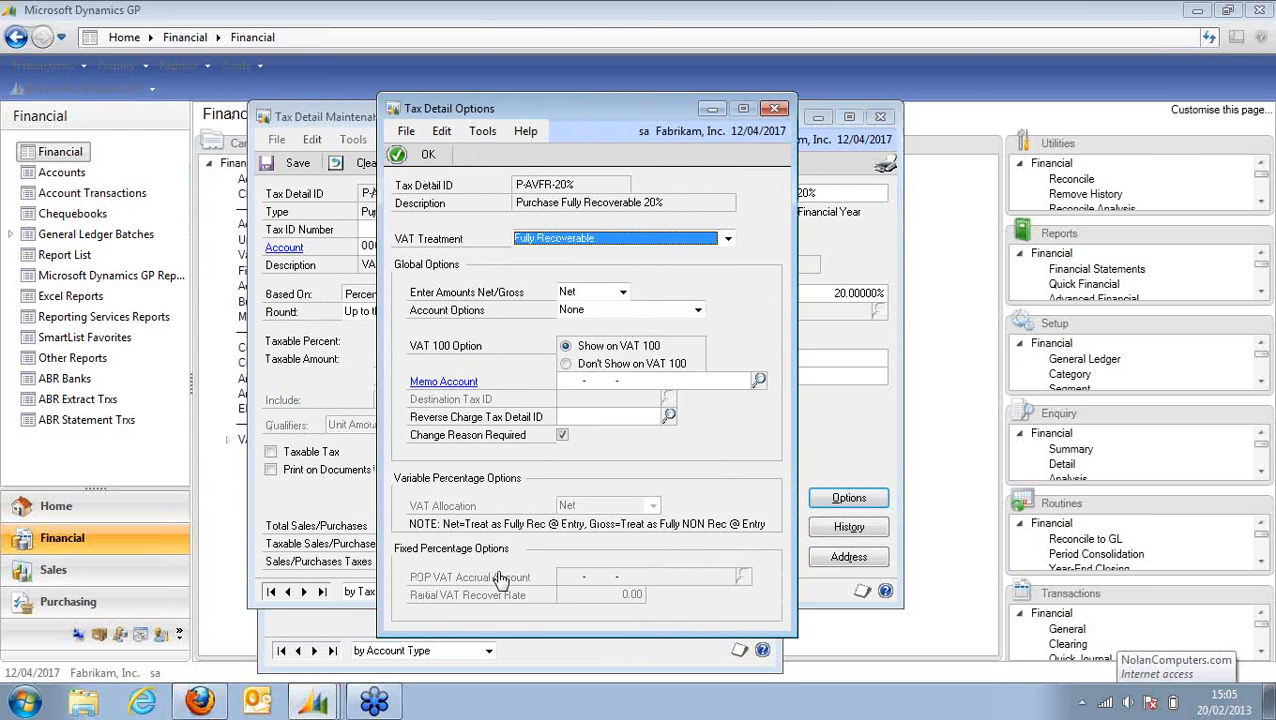
left_click(657, 246)
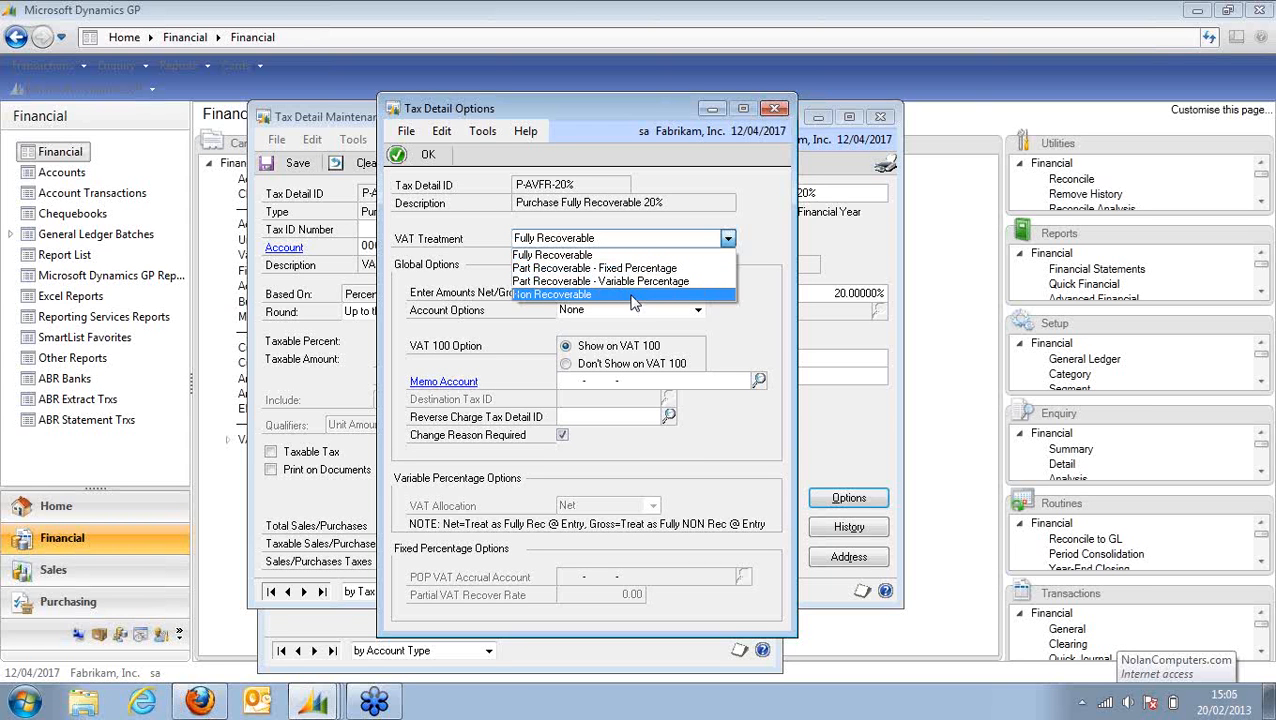
left_click(598, 255)
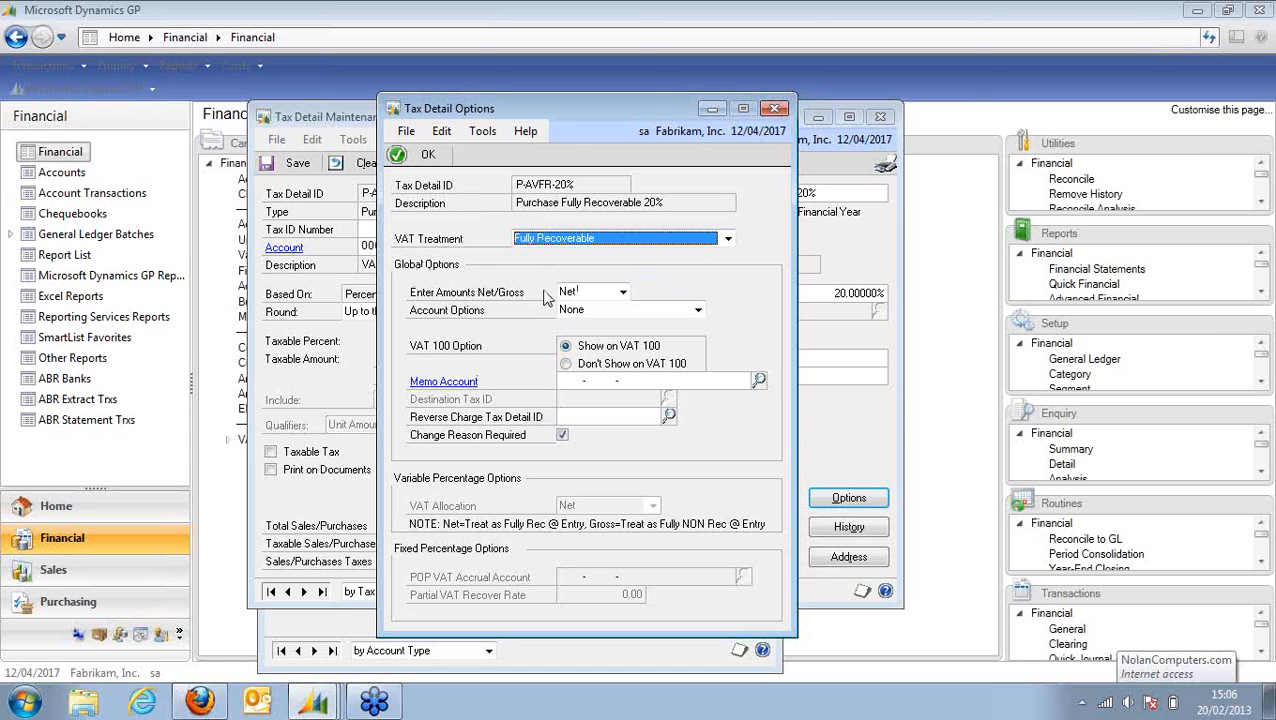
Review the net/gross entry and Account Options choices, keeping Net and None, and examine the Memo Account field.
left_click(622, 293)
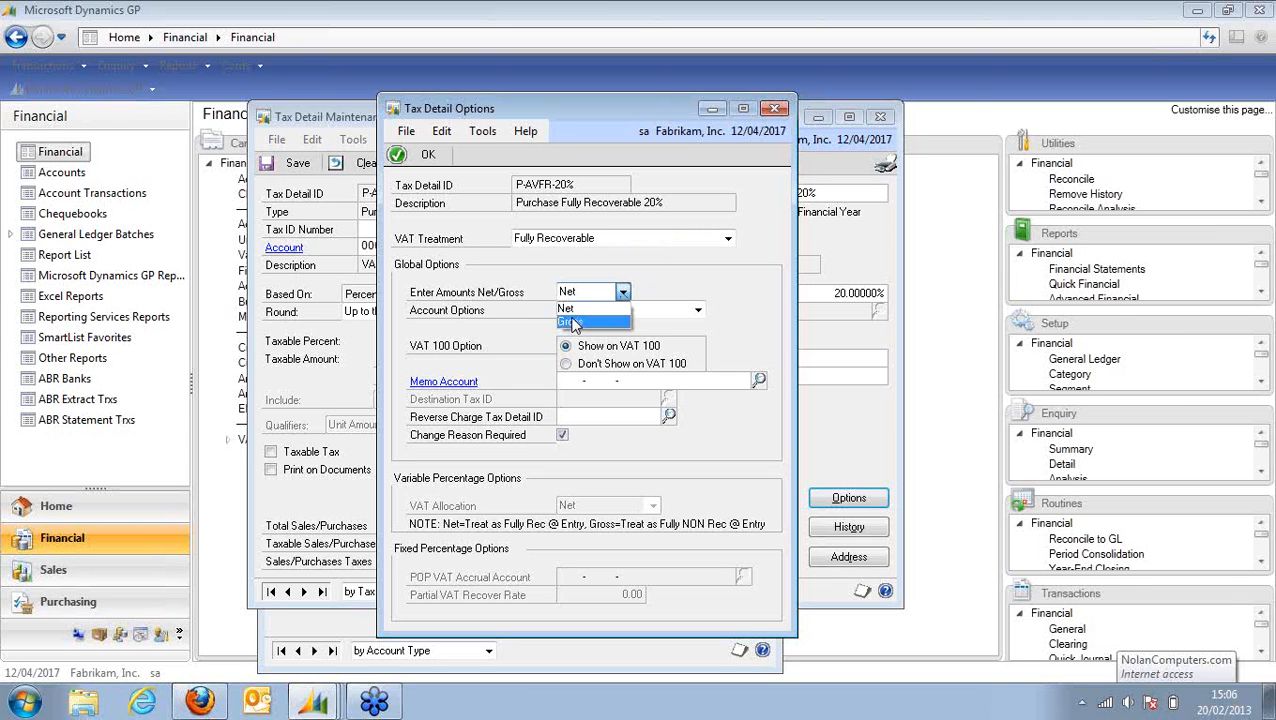
left_click(575, 309)
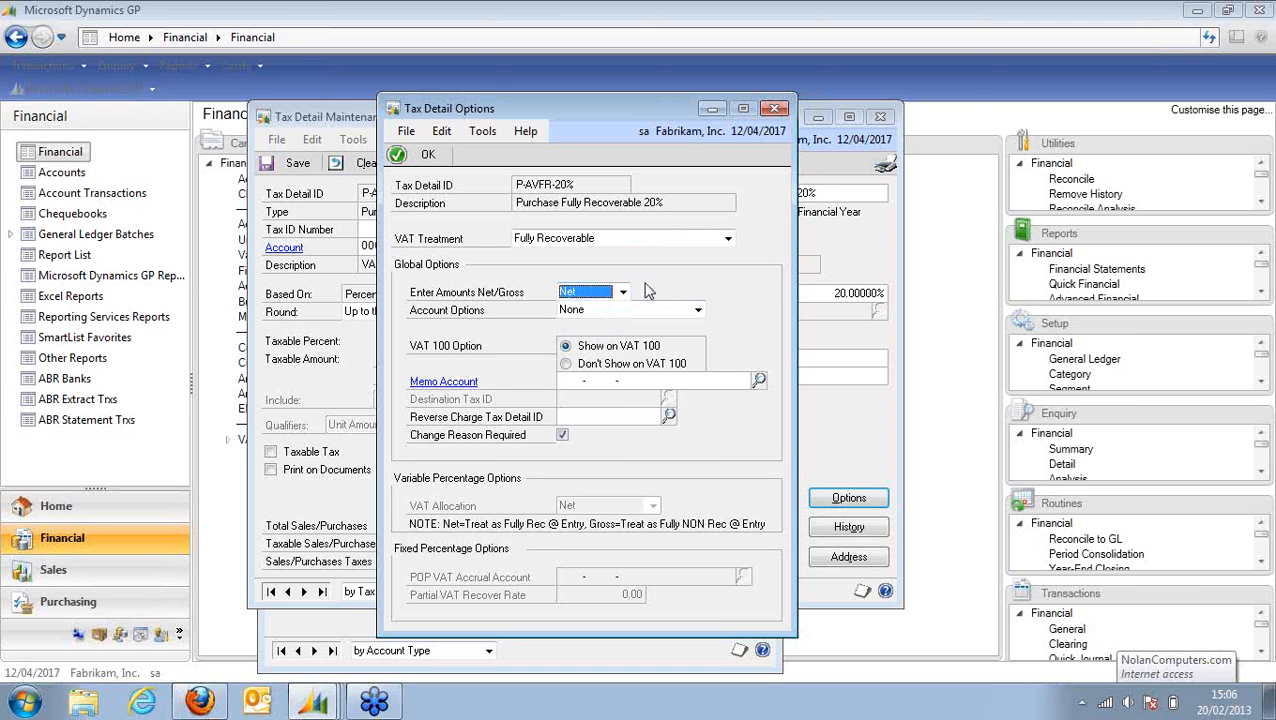
left_click(645, 312)
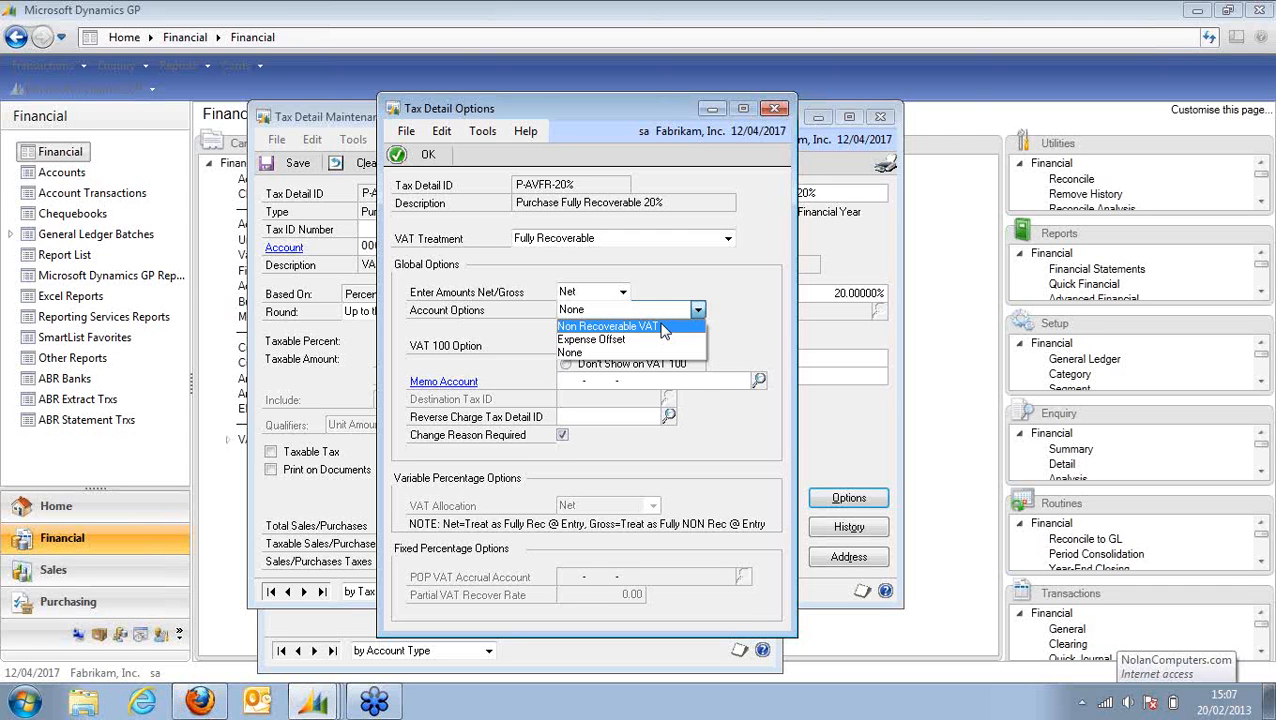
left_click(646, 352)
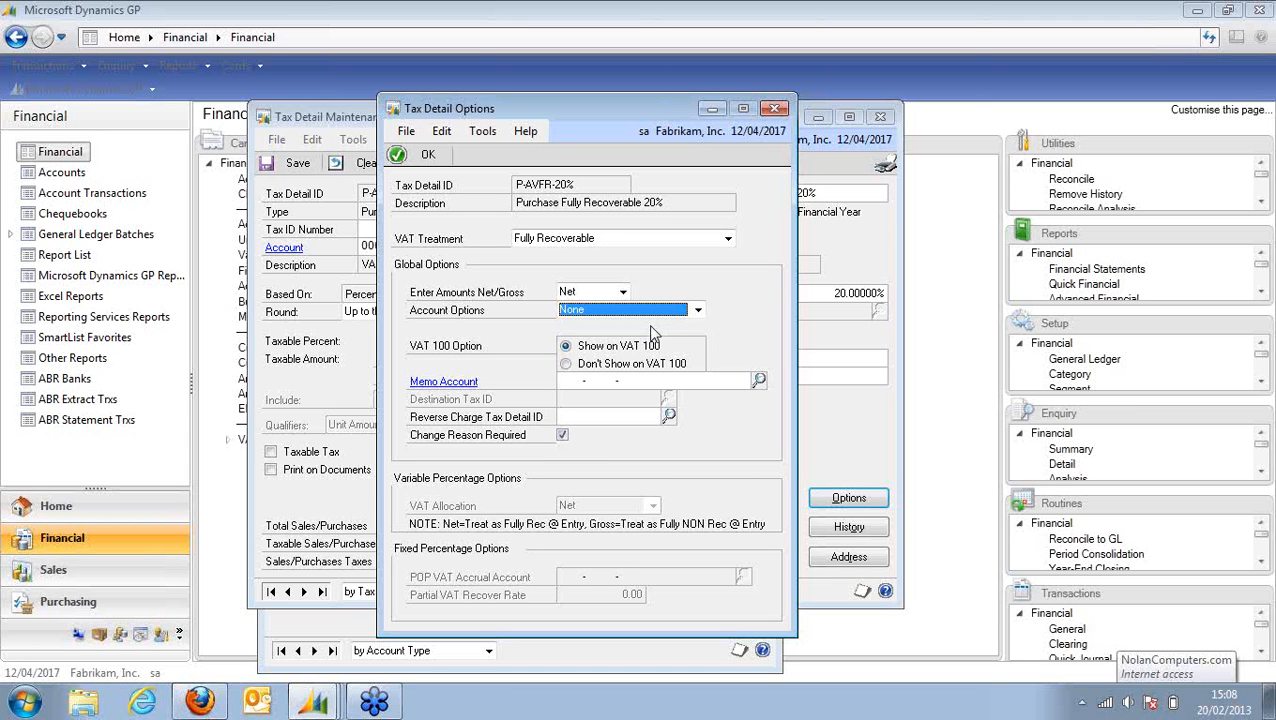
left_click(655, 312)
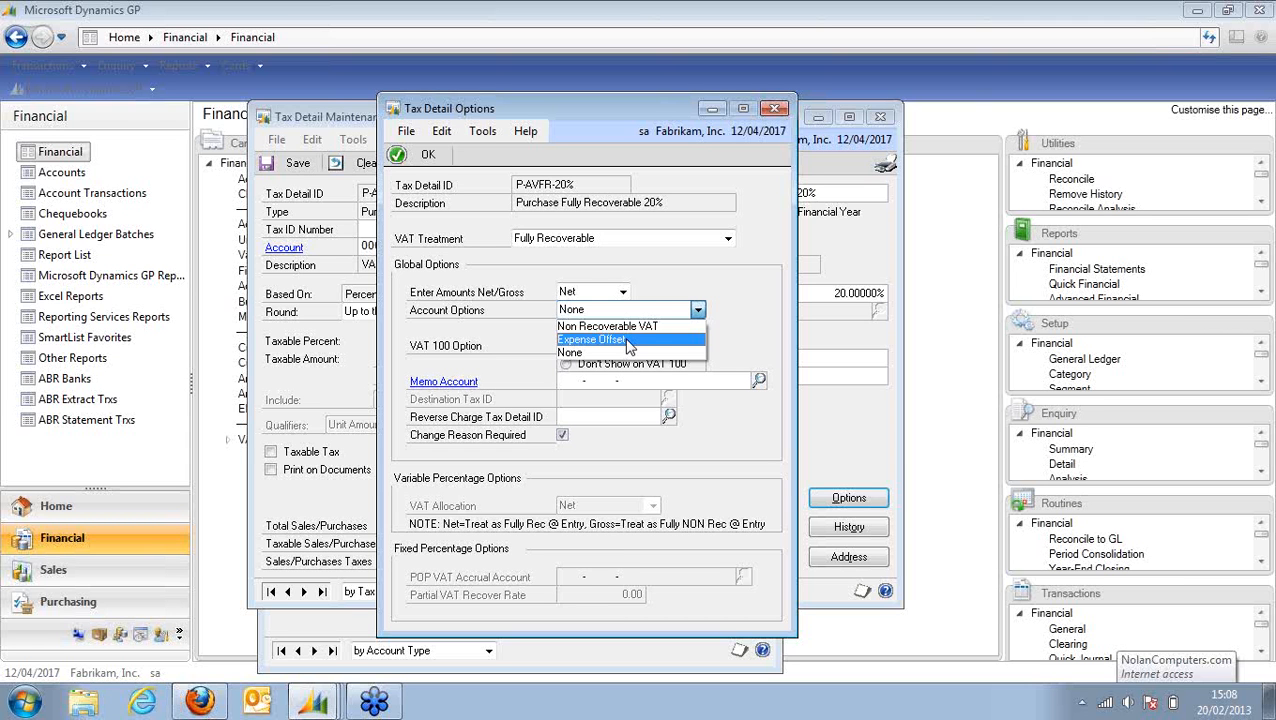
left_click(638, 287)
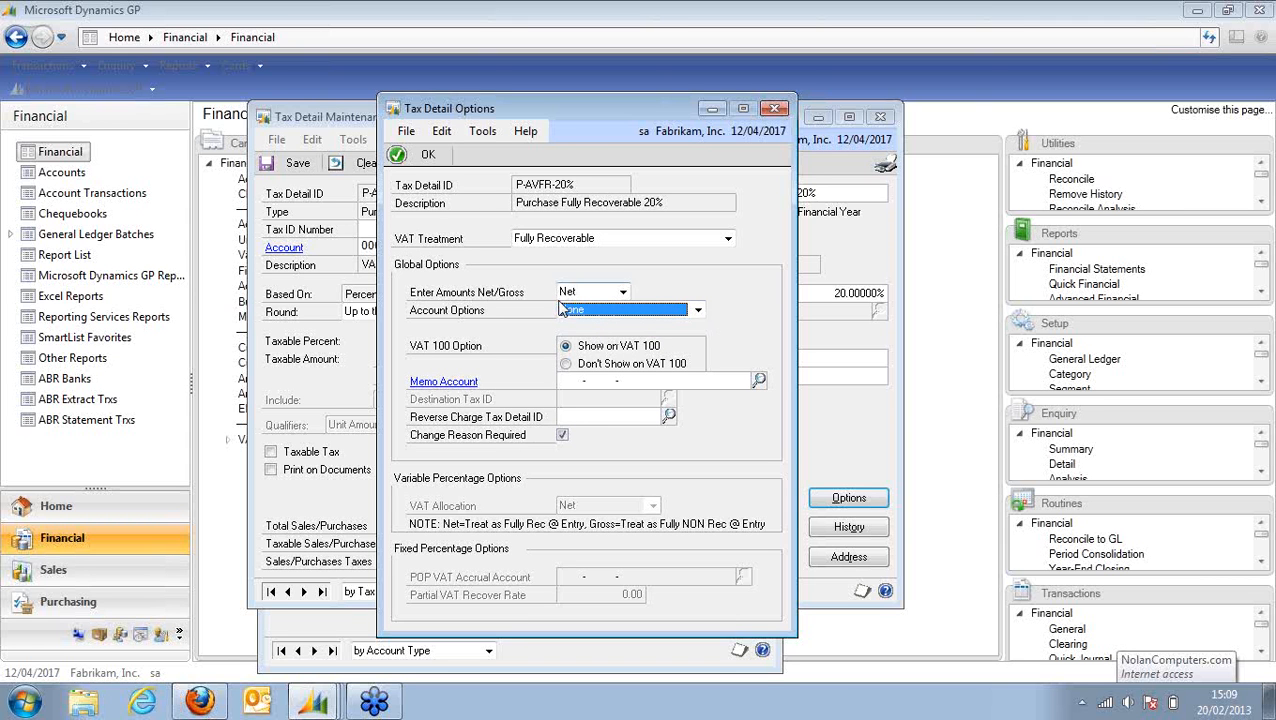
left_click(564, 382)
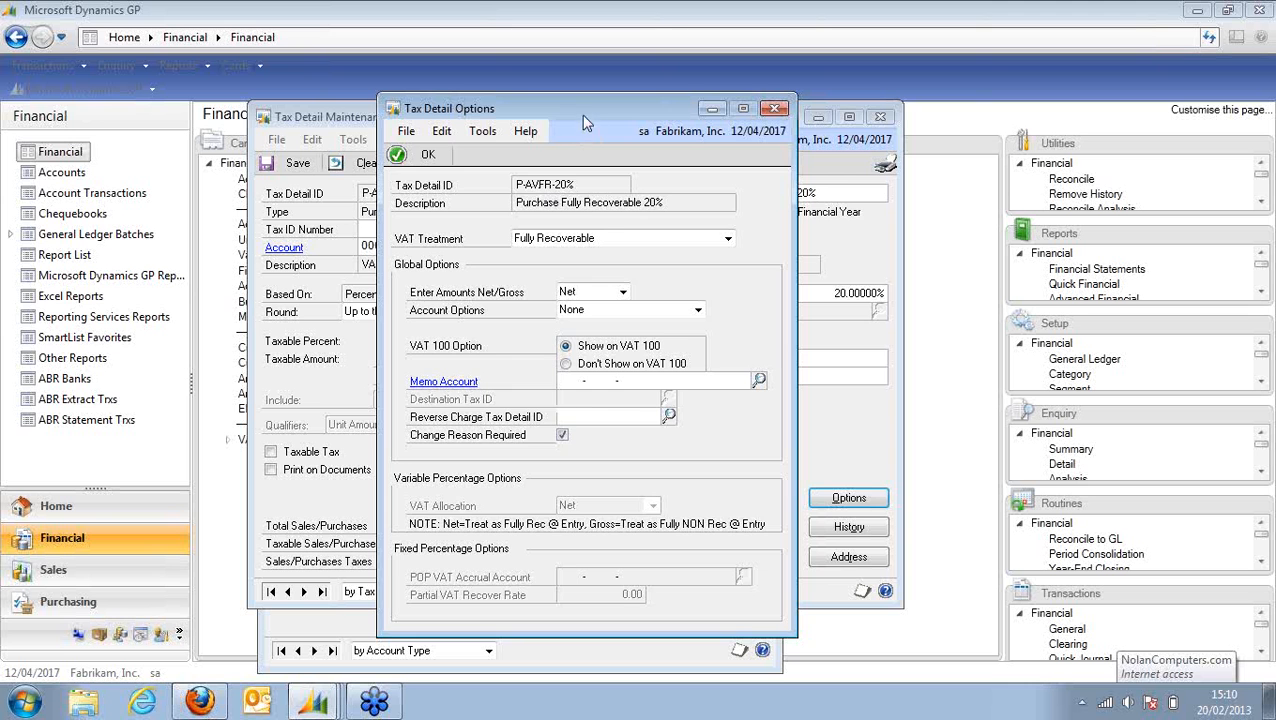
Close the tax detail's options and its maintenance record to return to the account card.
left_click_drag(588, 113, 675, 111)
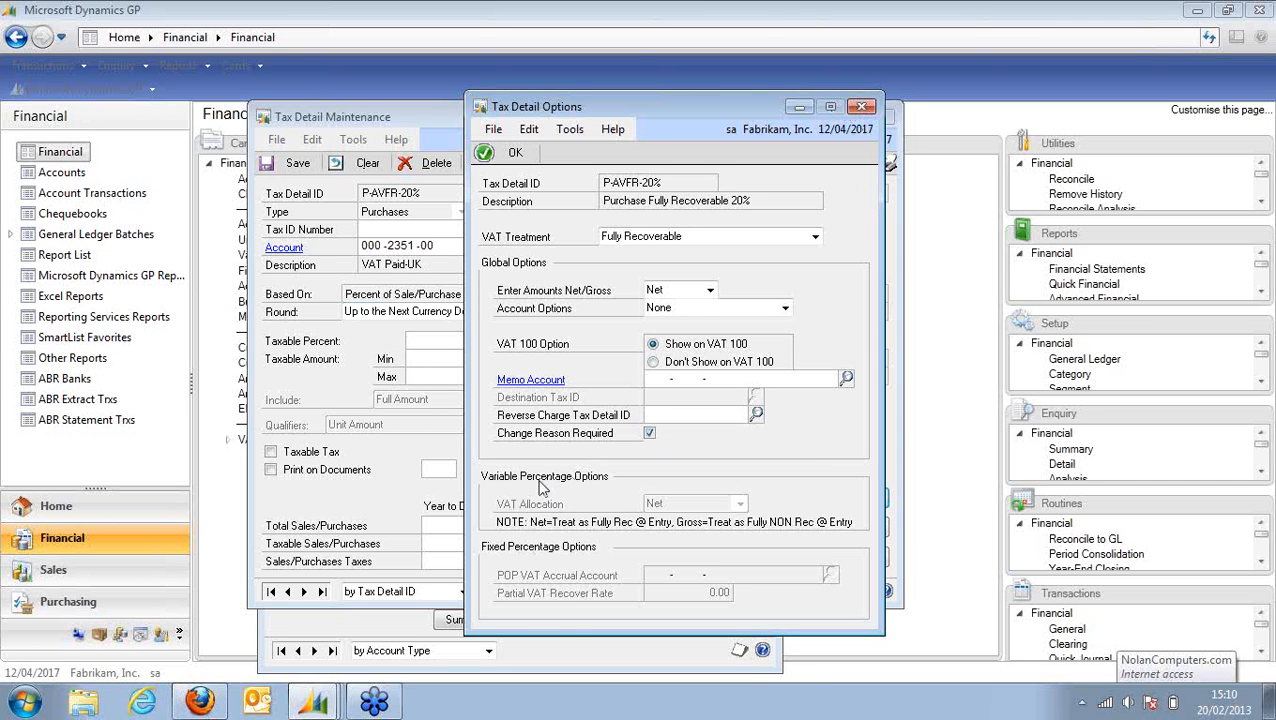
left_click(861, 106)
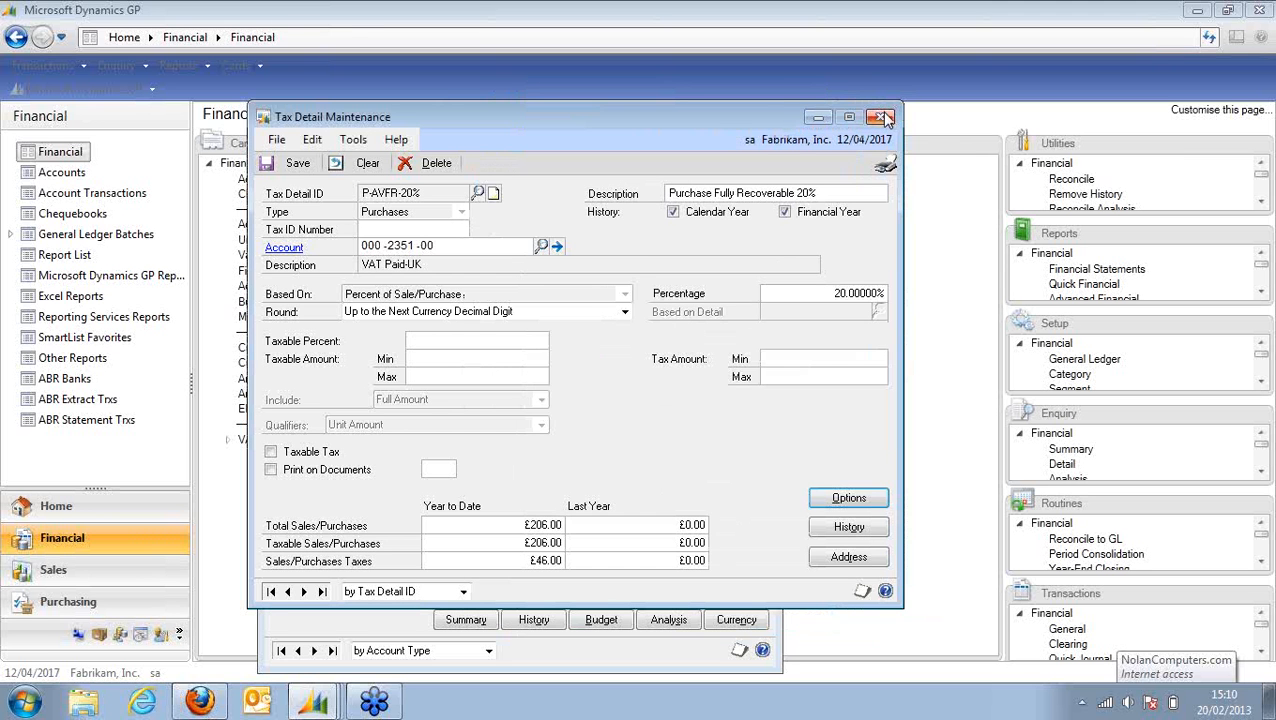
left_click(880, 118)
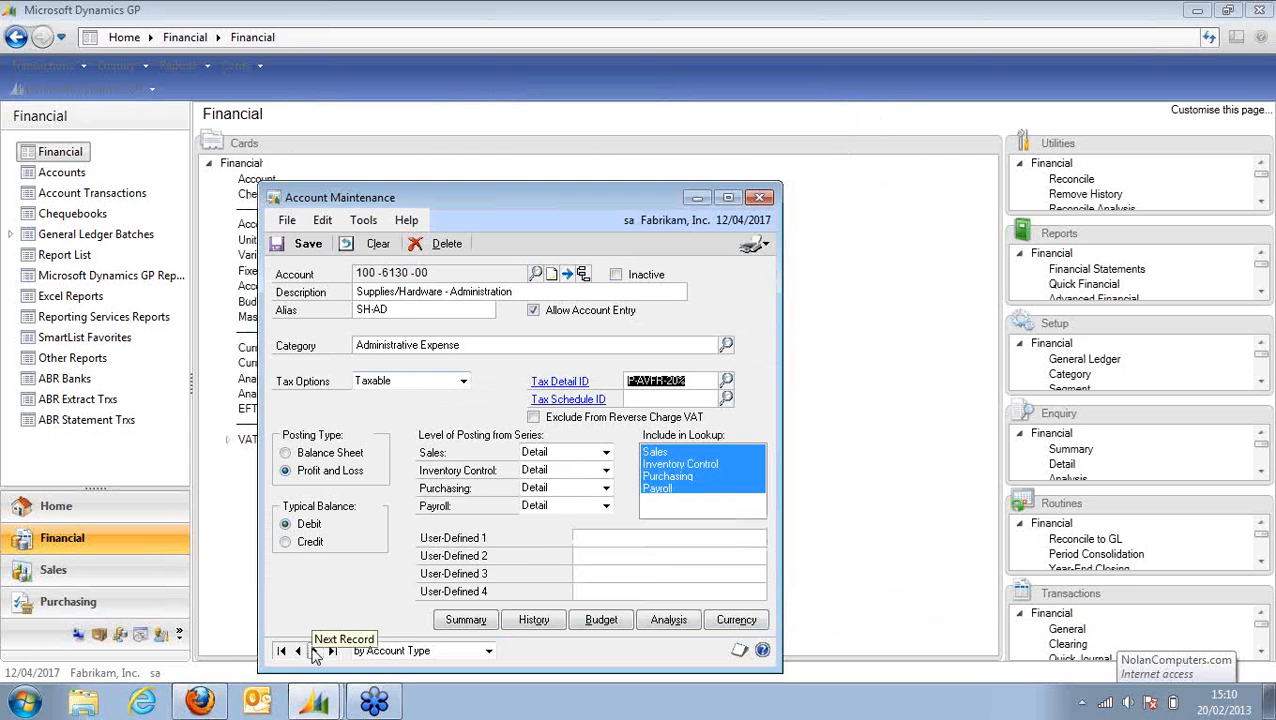
Advance to the next account record, 100-6140-00, and examine its Tax Detail ID.
left_click(315, 651)
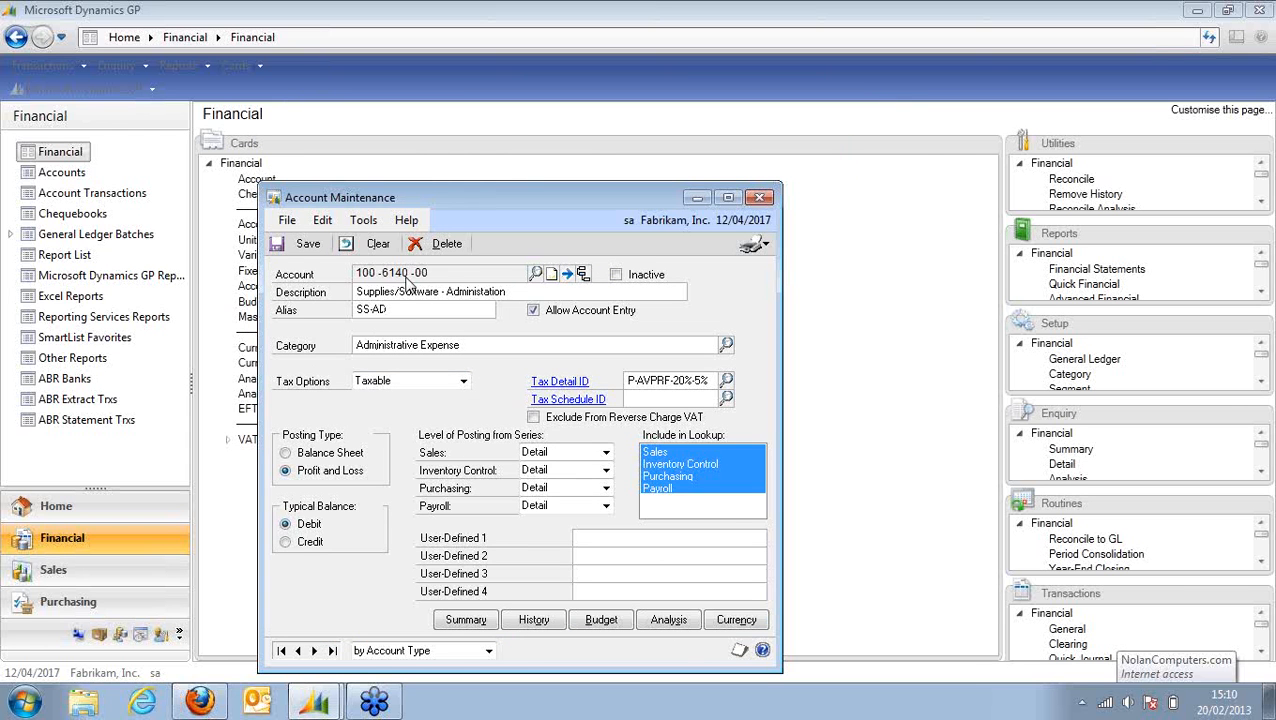
double_click(655, 386)
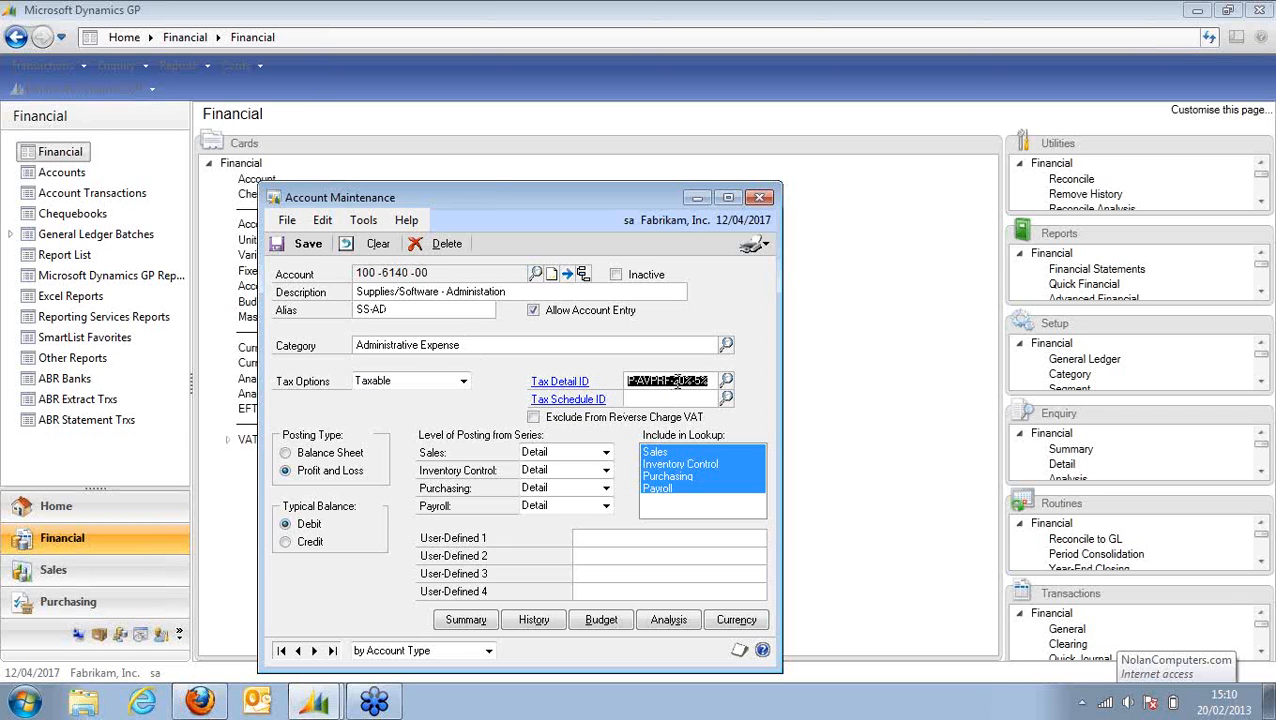
left_click(675, 381)
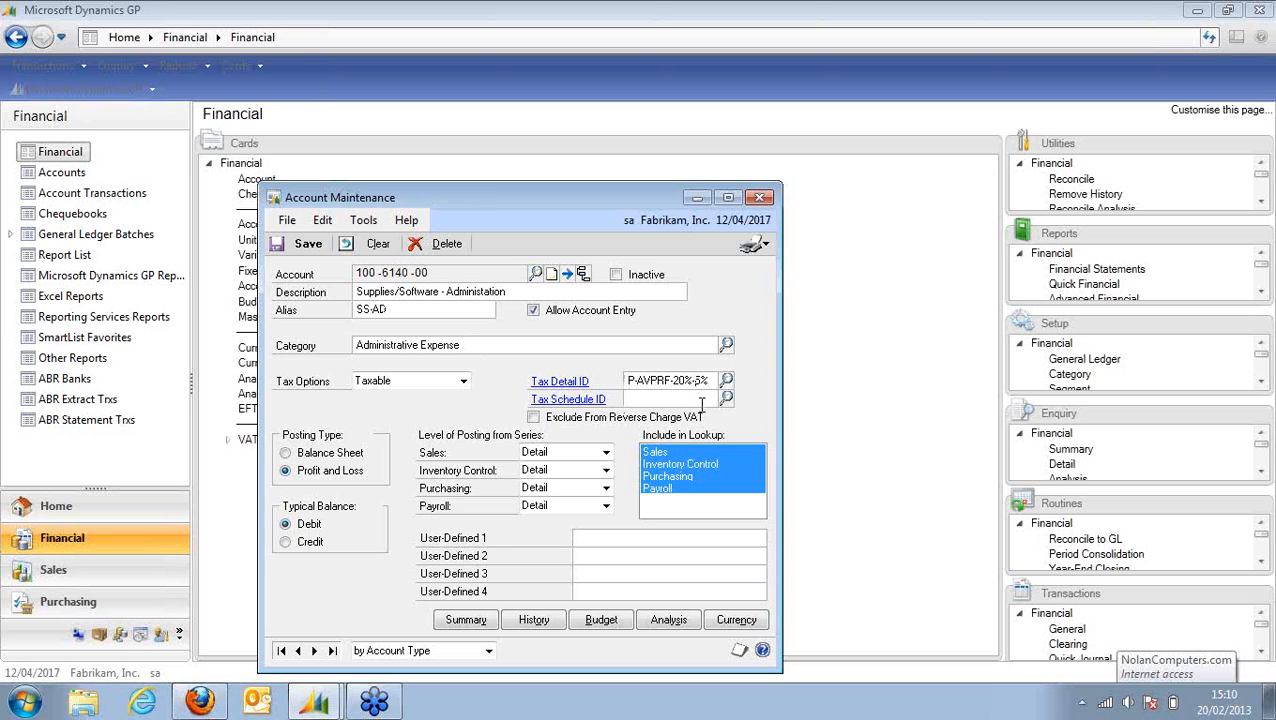
Open the options of the software supplies account's tax detail and examine its Partial VAT Recover Rate.
left_click(557, 382)
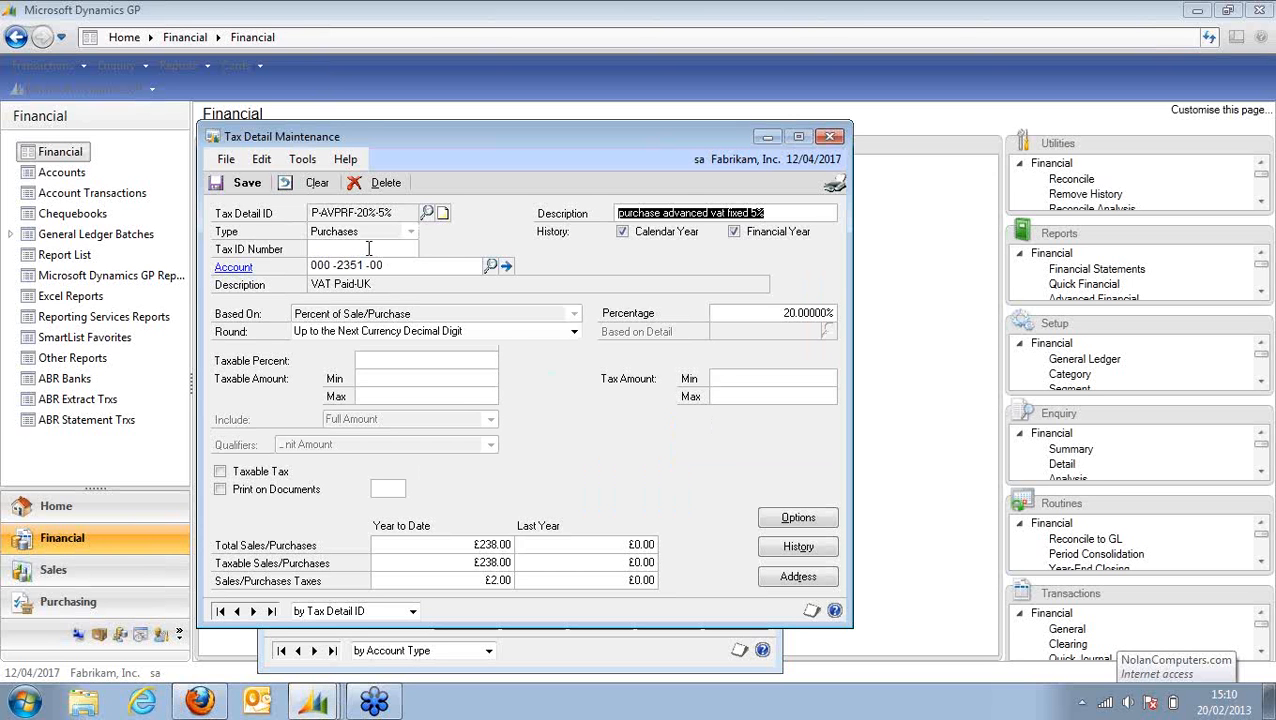
left_click(814, 524)
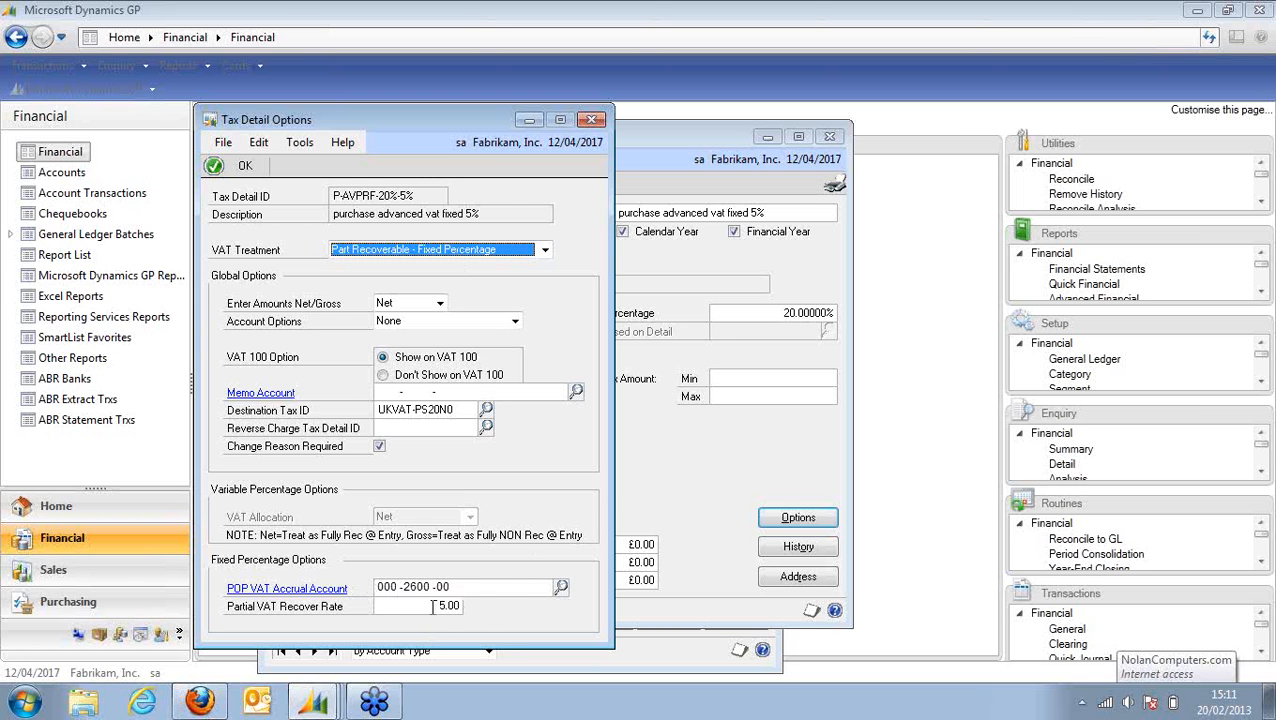
left_click_drag(430, 606, 471, 606)
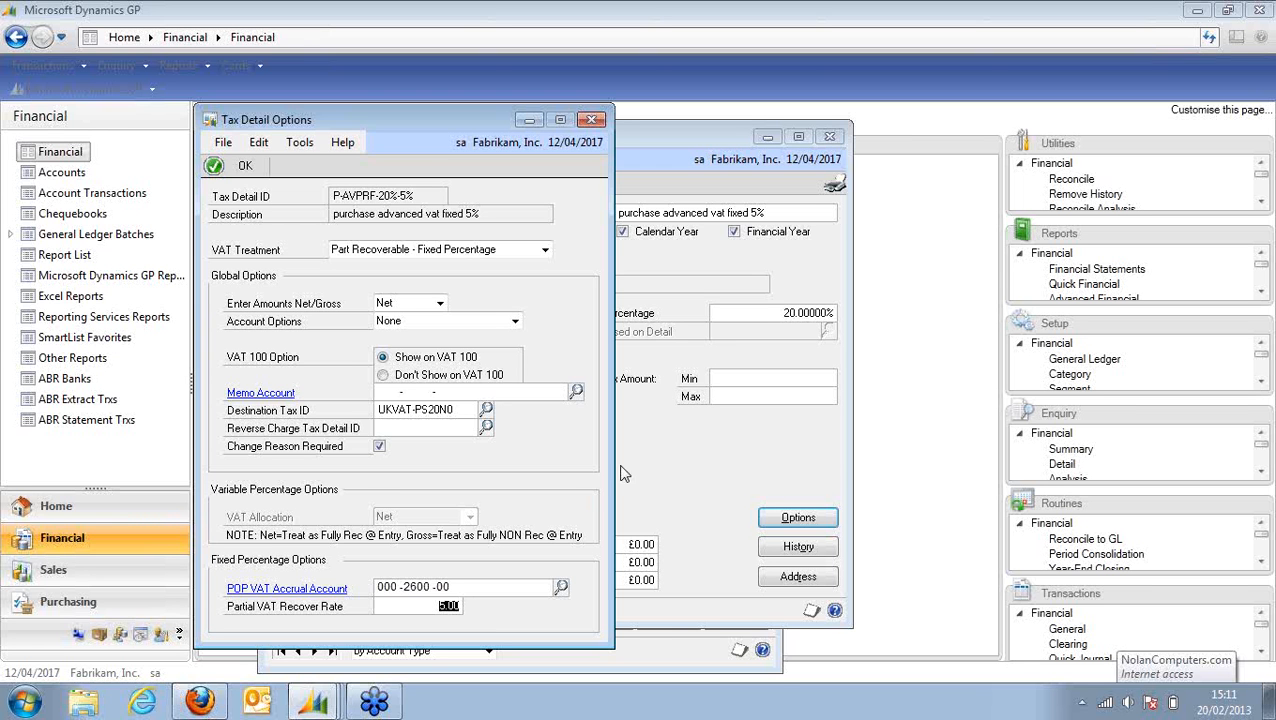
Review the Account Options choices for tax detail P-AVPRF-20%-5%, keeping None, and return to the account card.
left_click(438, 324)
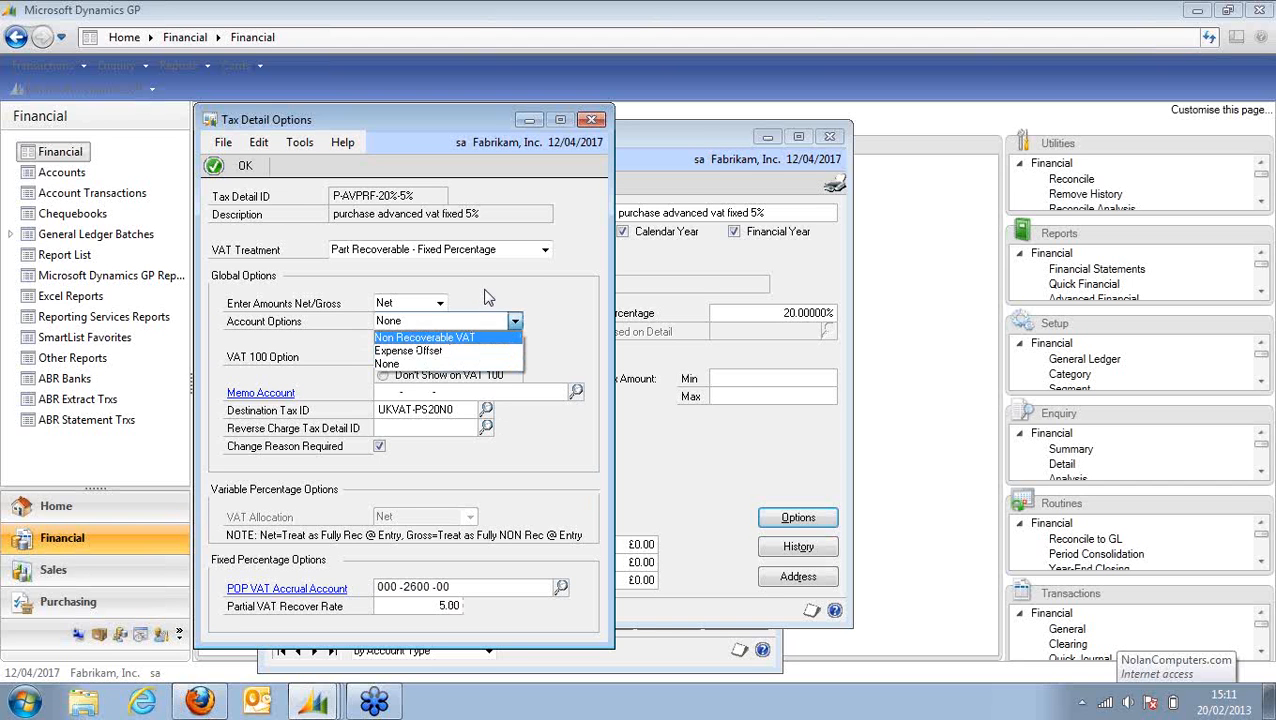
left_click(491, 286)
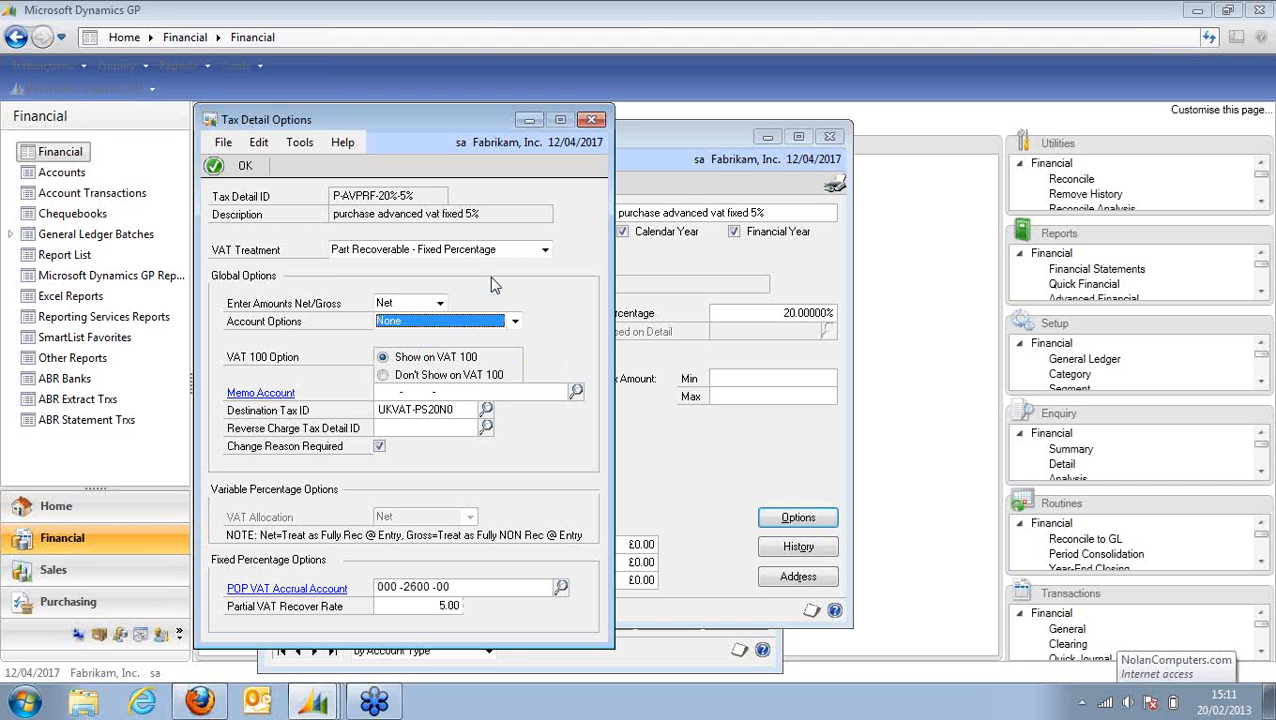
left_click(591, 120)
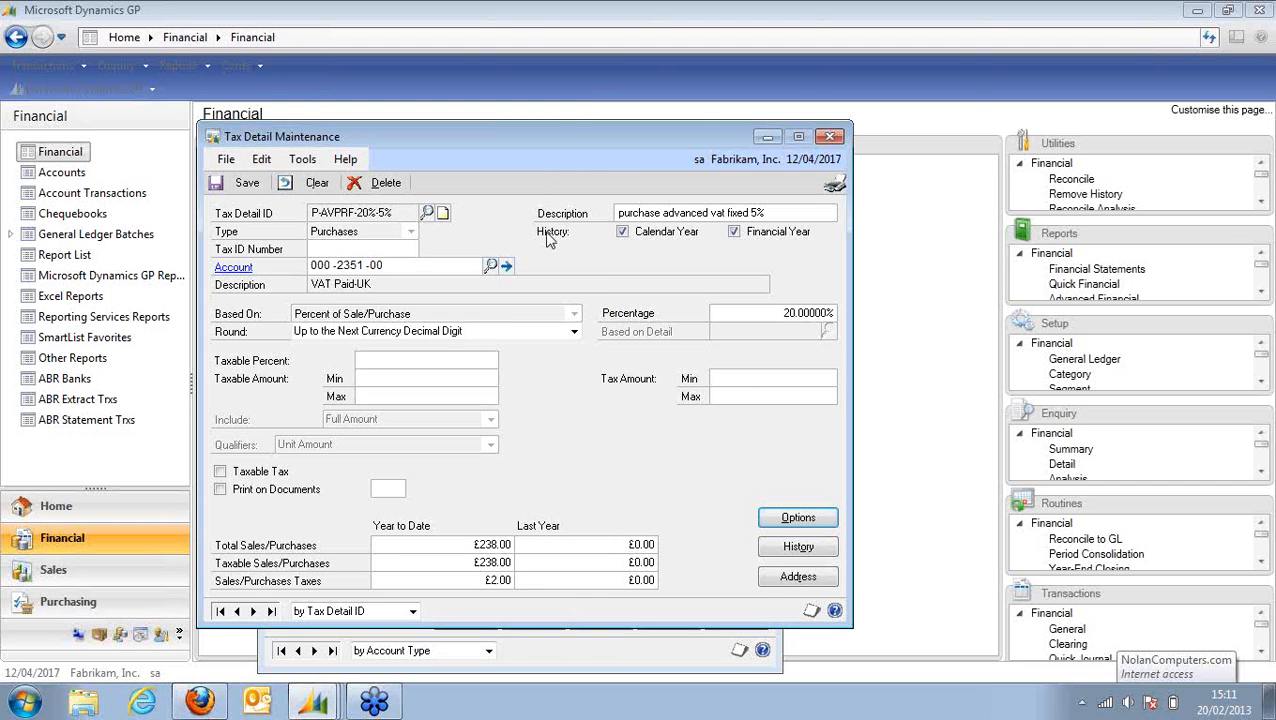
left_click(828, 137)
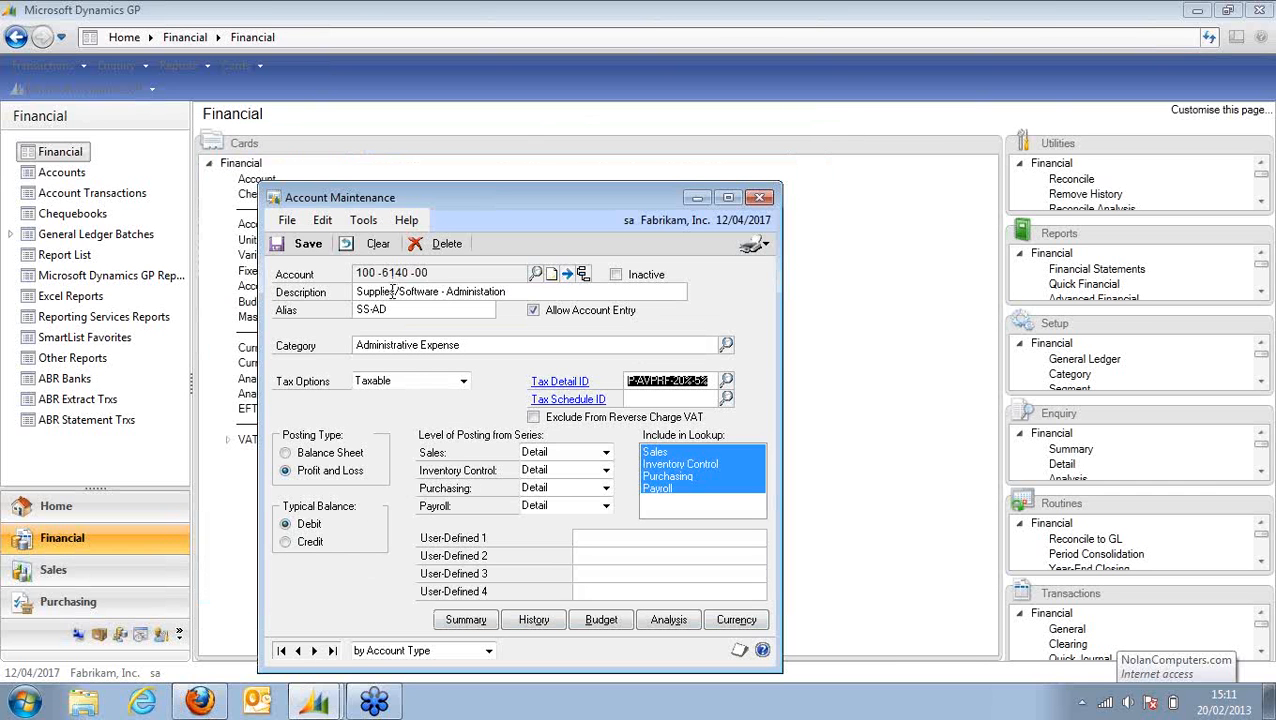
Advance to account 100-6150-00, Supplies-Allocated - Administration, and open the options of its tax detail to examine the VAT treatment.
left_click(315, 651)
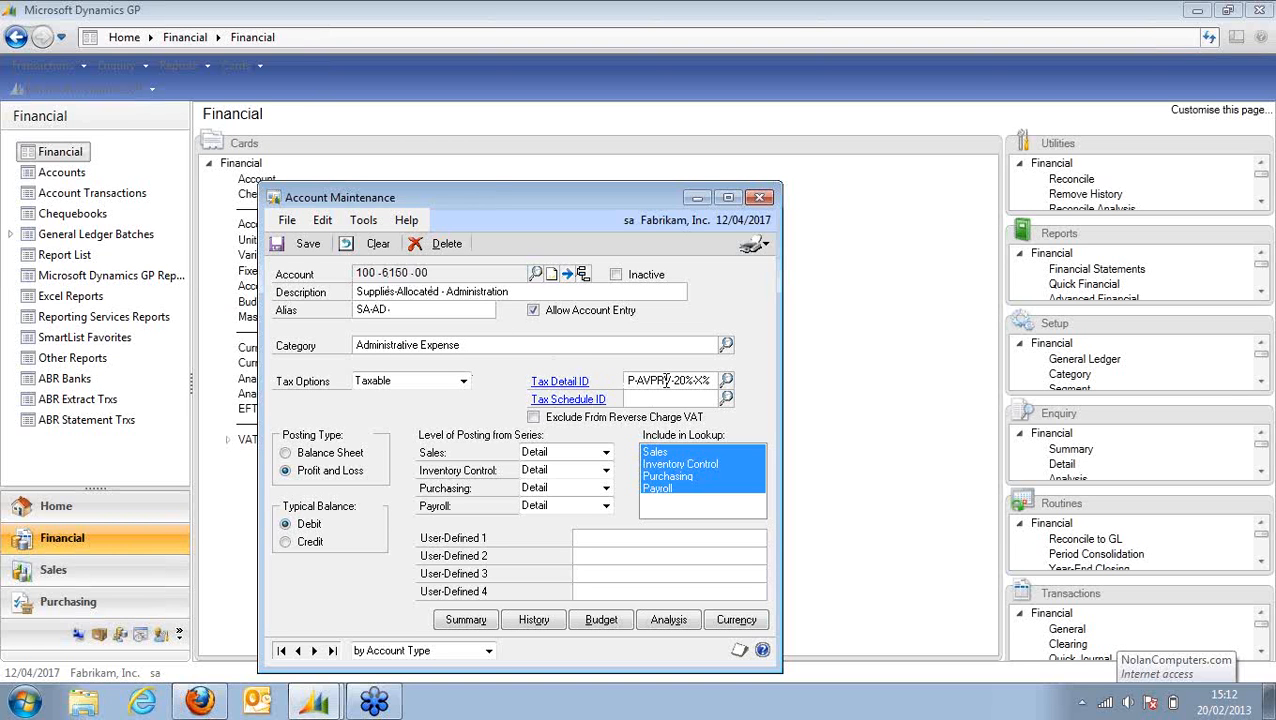
left_click(680, 381)
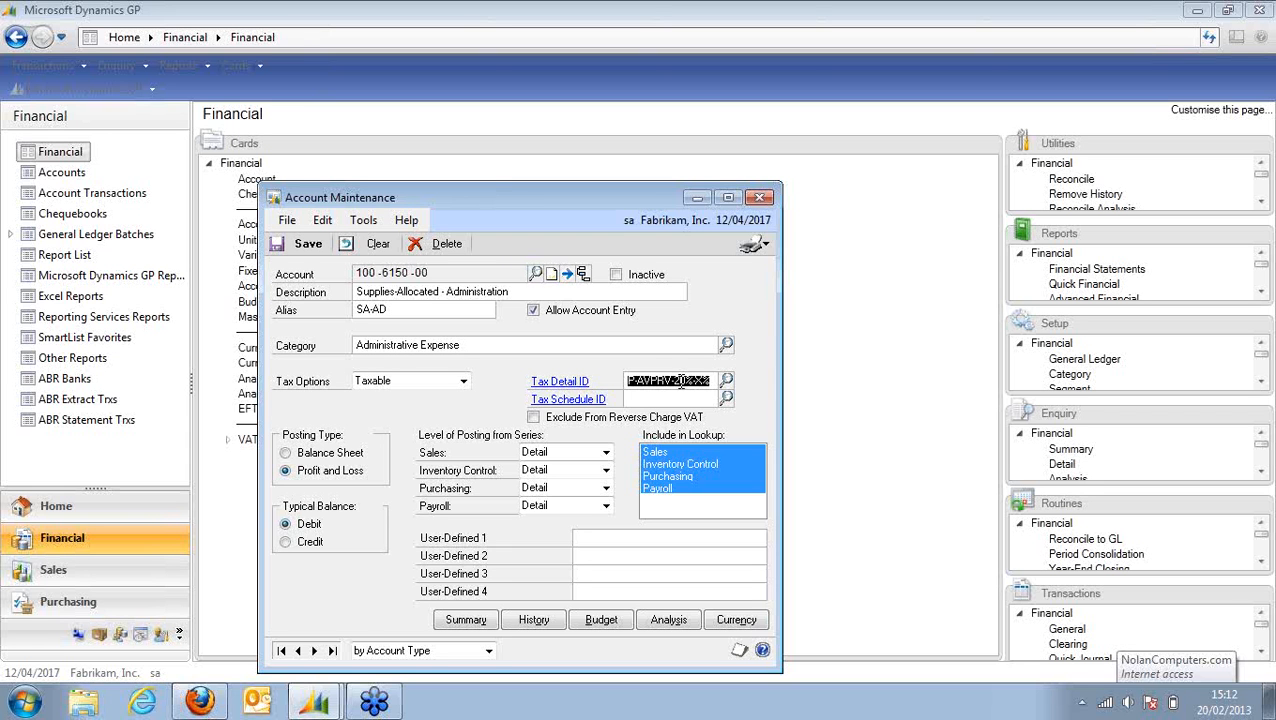
left_click(699, 388)
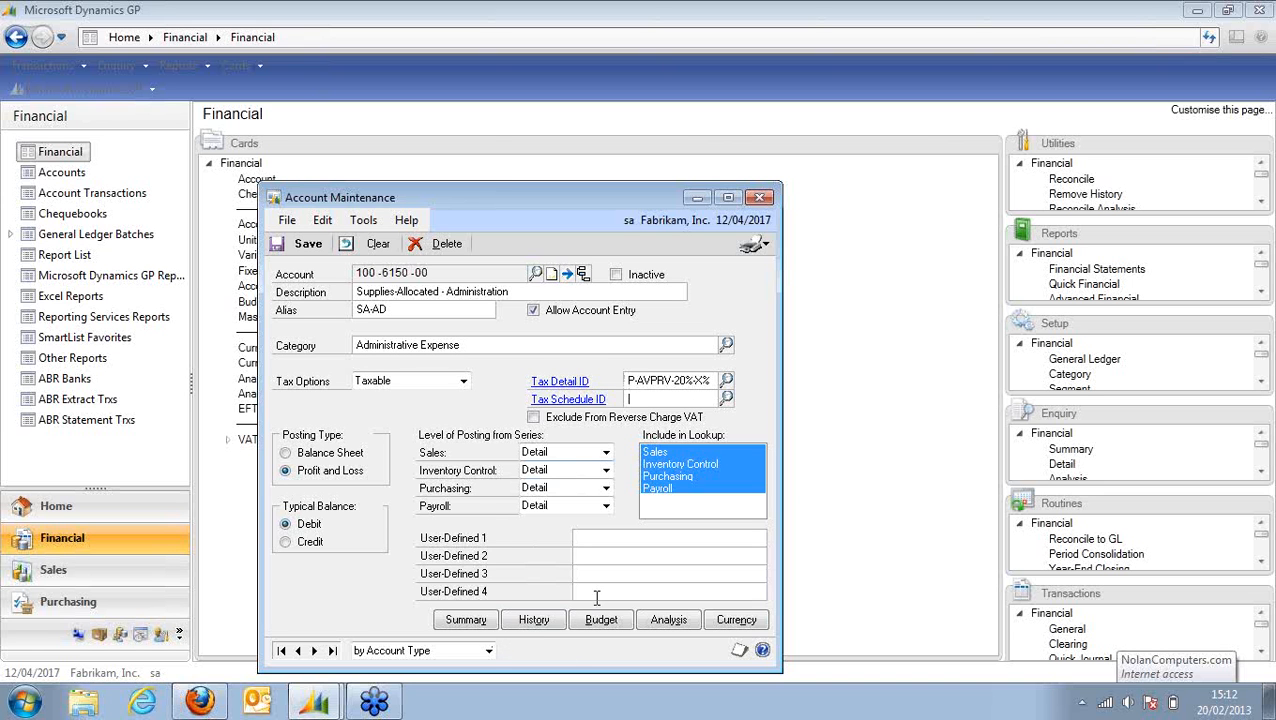
left_click(567, 382)
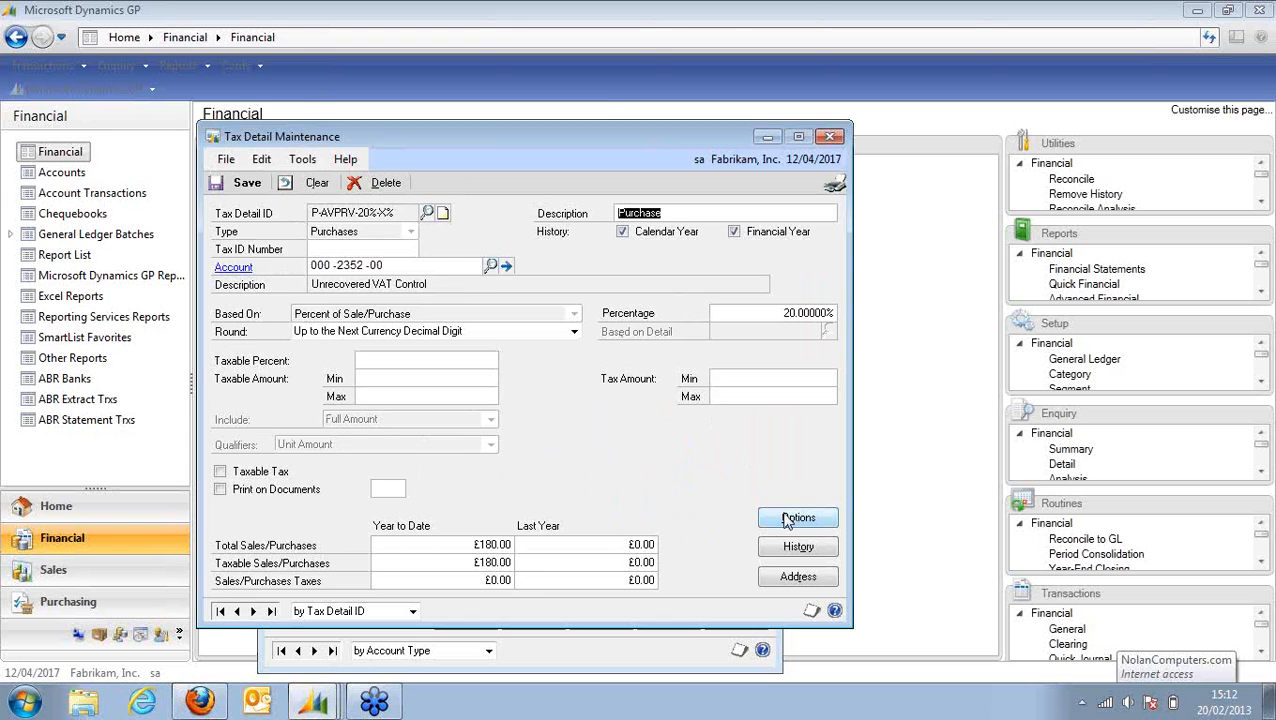
left_click(786, 518)
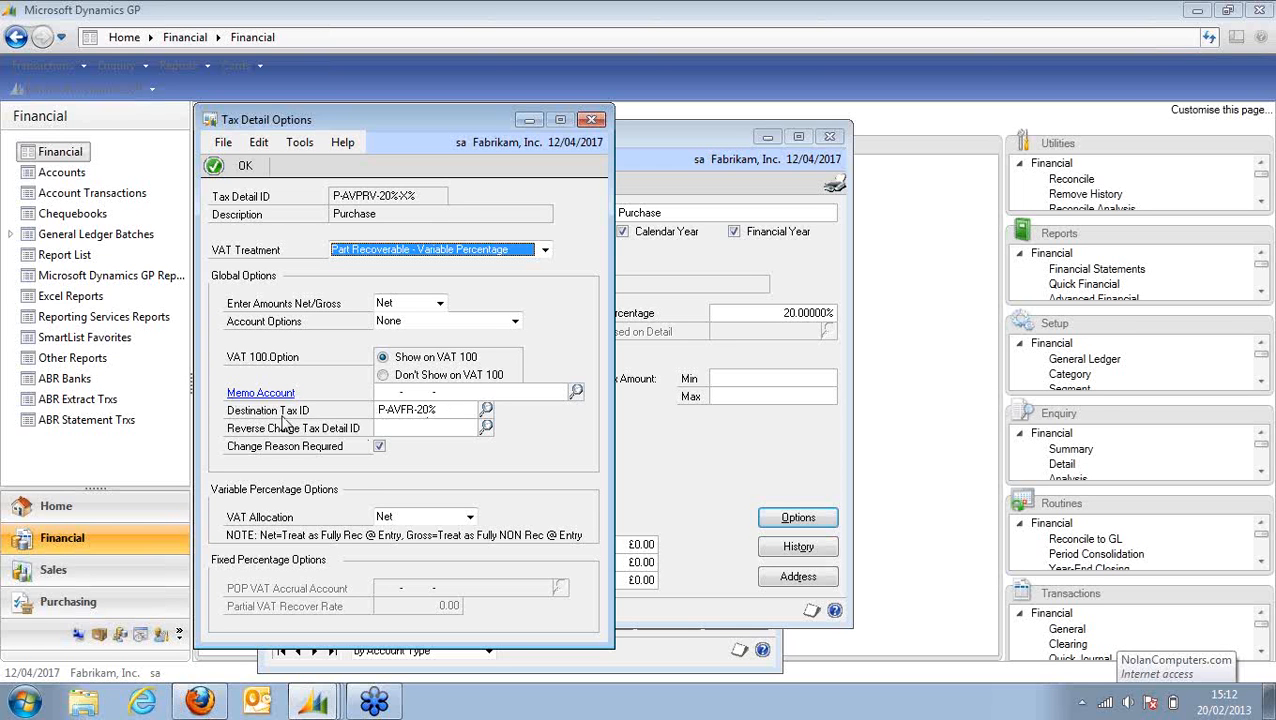
Examine the Destination Tax ID of tax detail P-AVPRV-20%-X% and return to the account card.
double_click(451, 410)
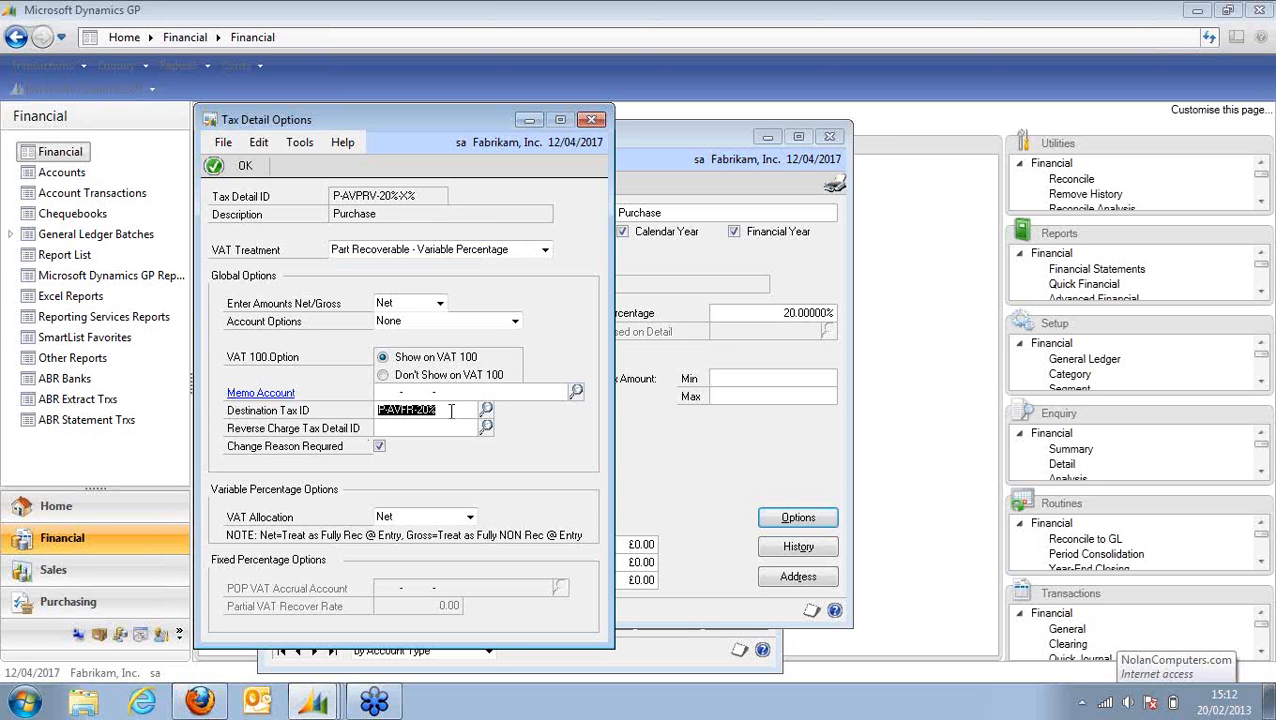
left_click(451, 411)
left_click_drag(452, 411, 352, 411)
left_click(591, 120)
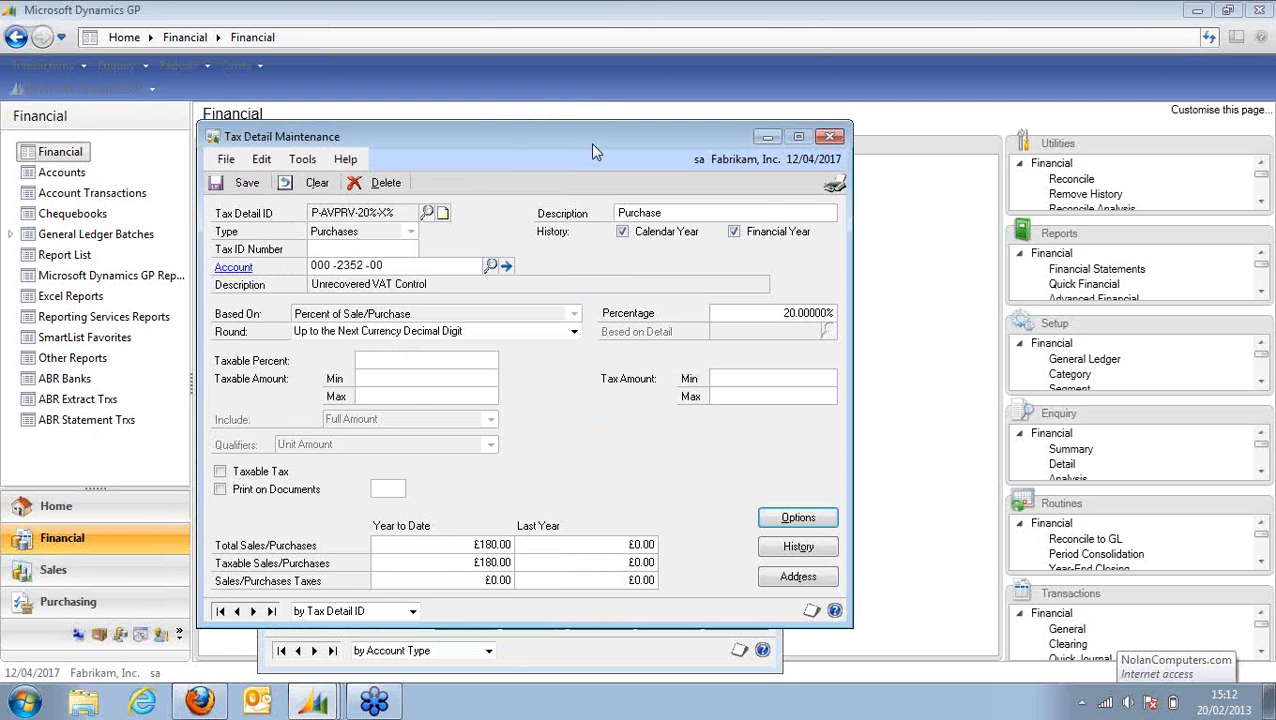
left_click(829, 136)
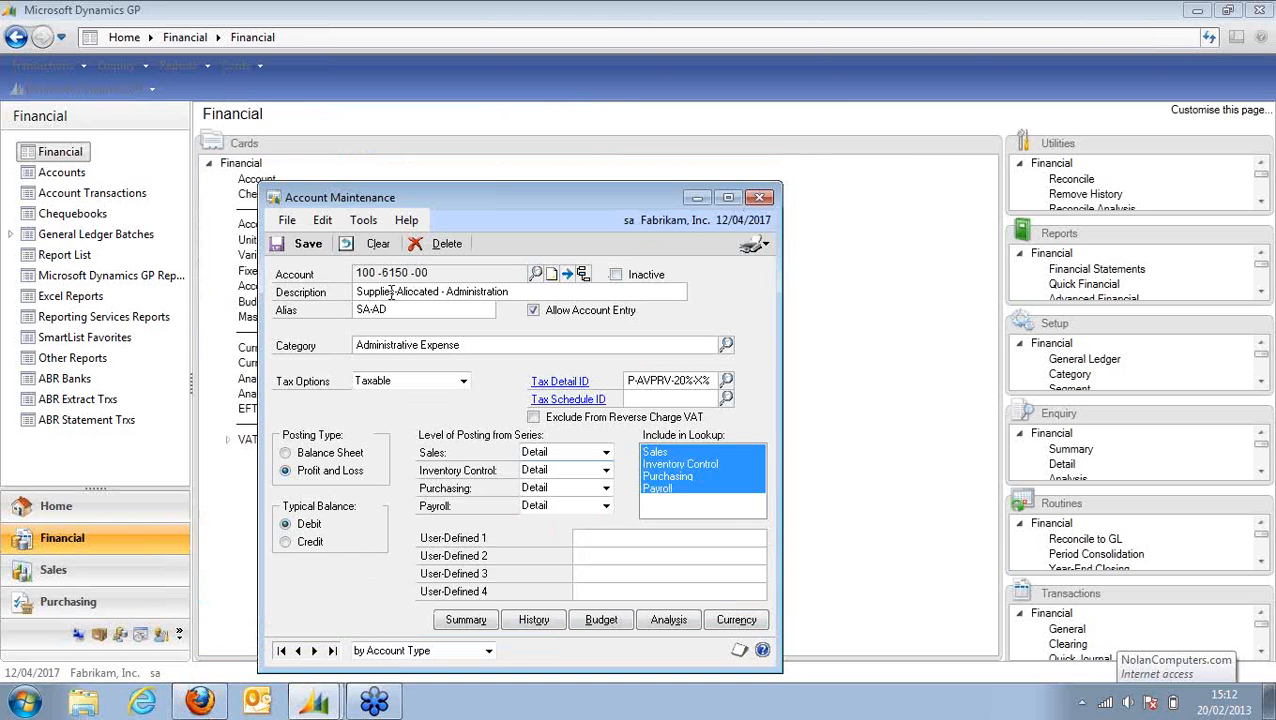
Advance to account 100-6160-00, Dues & Subscriptions, examine its tax detail's VAT treatment options, and return to the account card.
left_click(314, 650)
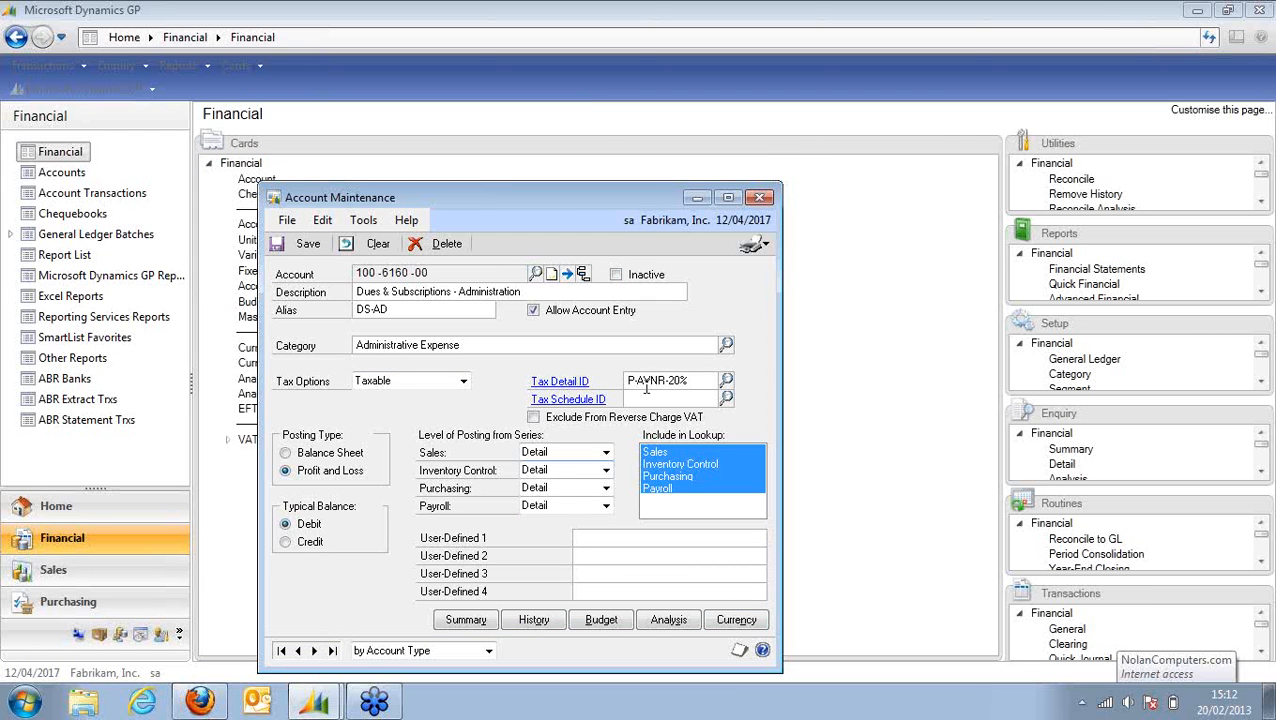
left_click(564, 383)
left_click(786, 518)
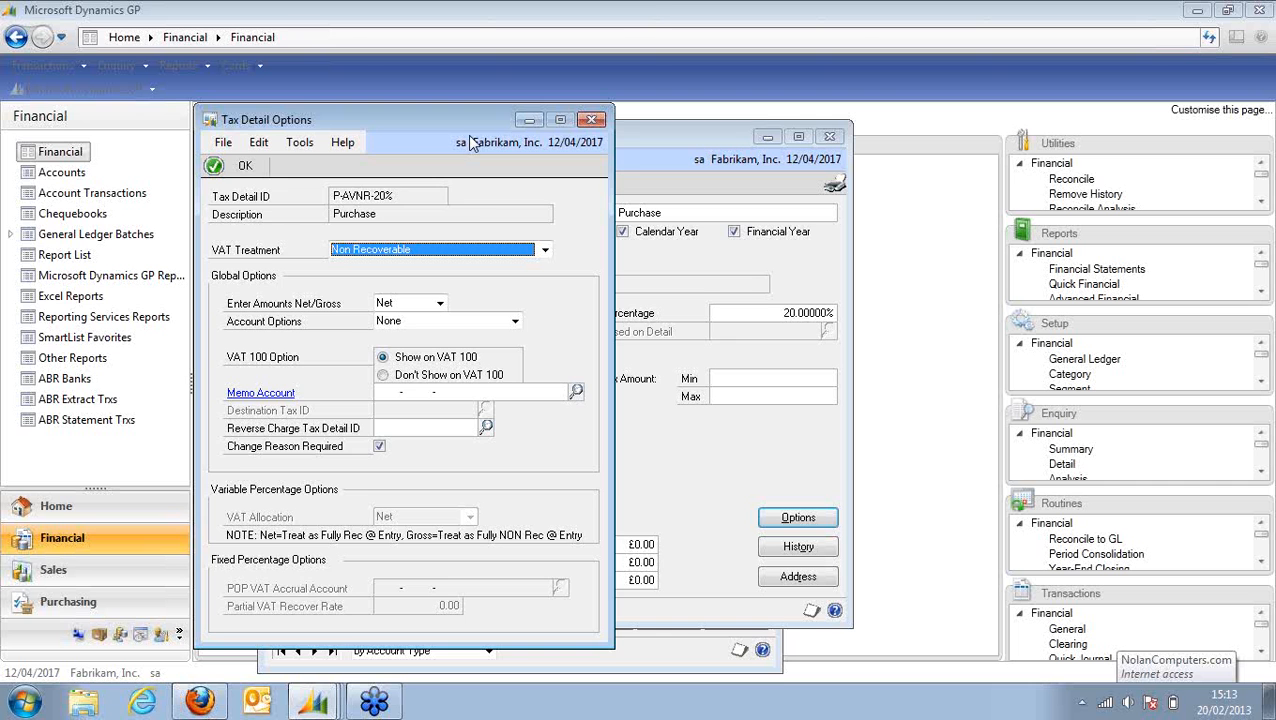
left_click(592, 119)
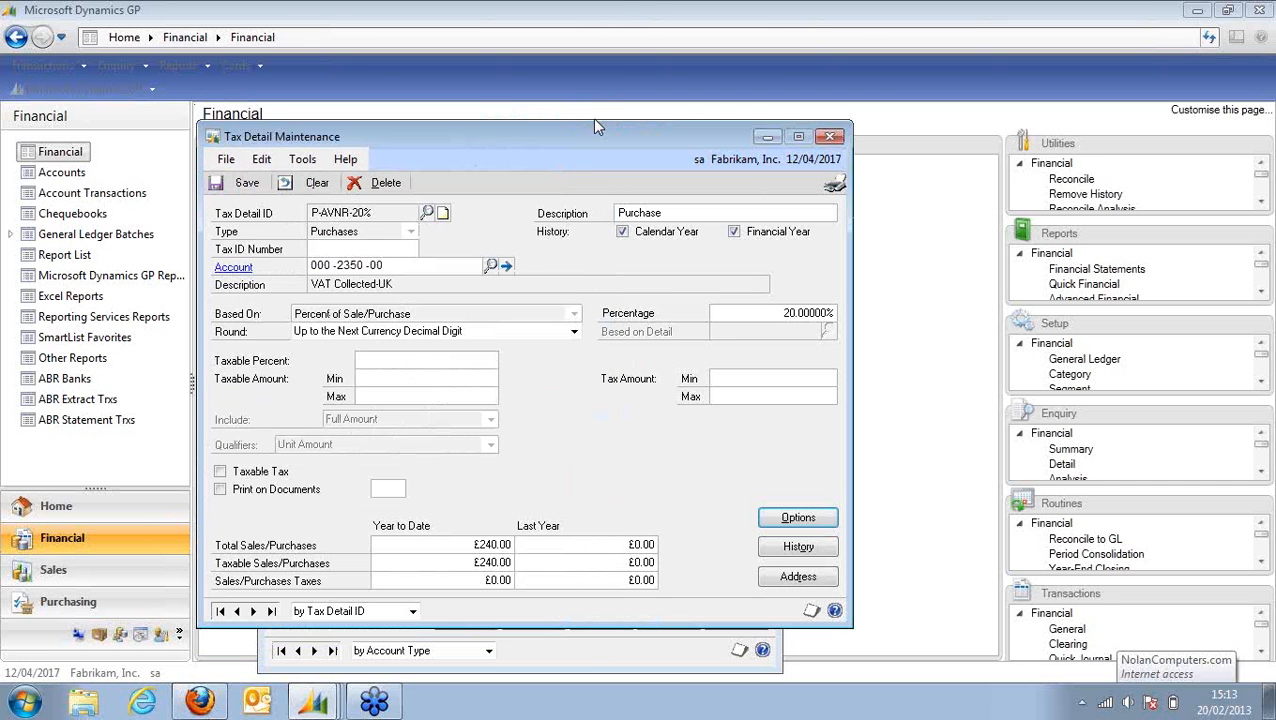
left_click(829, 137)
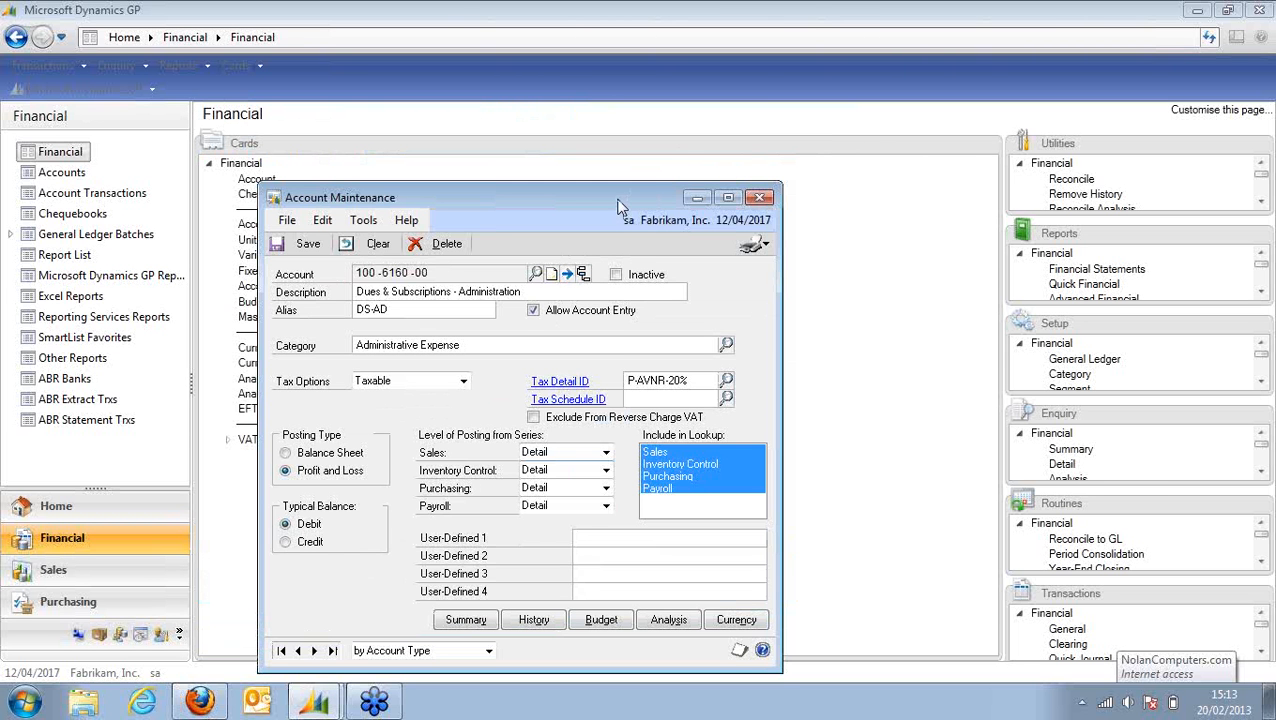
Close the account card and open a new payables transaction entry from the Purchasing area.
left_click_drag(618, 205, 667, 118)
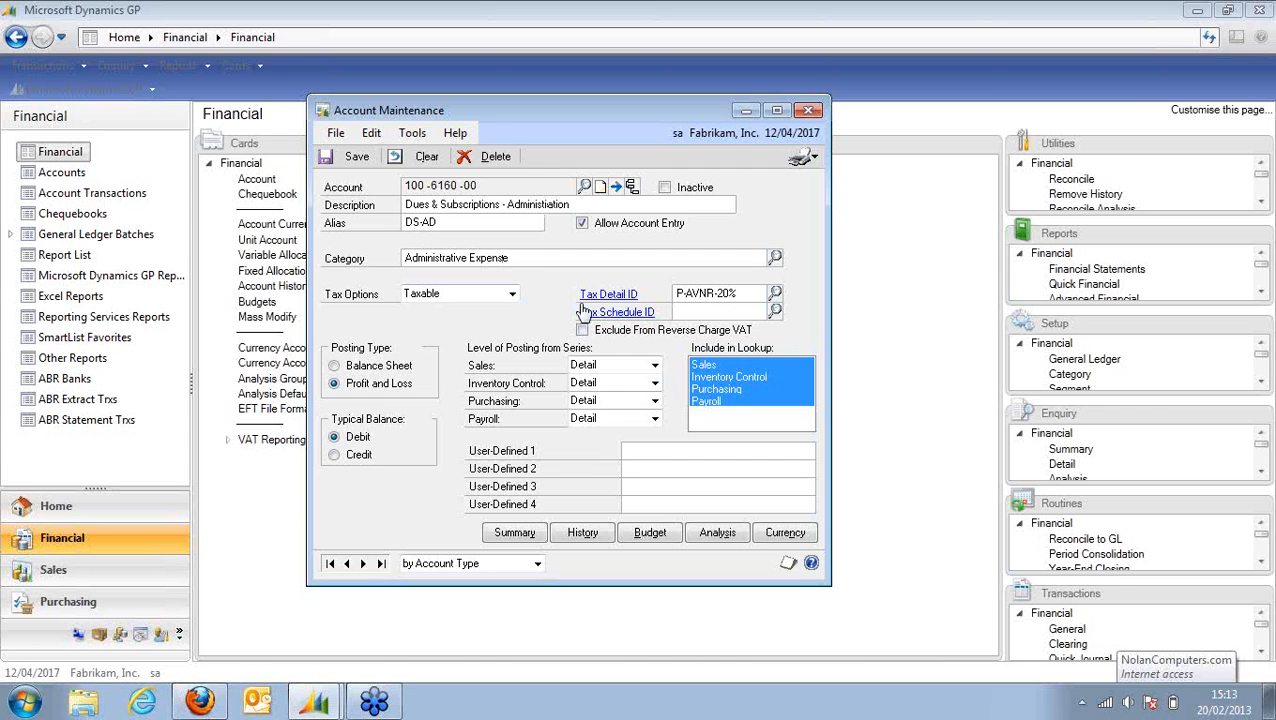
left_click(810, 111)
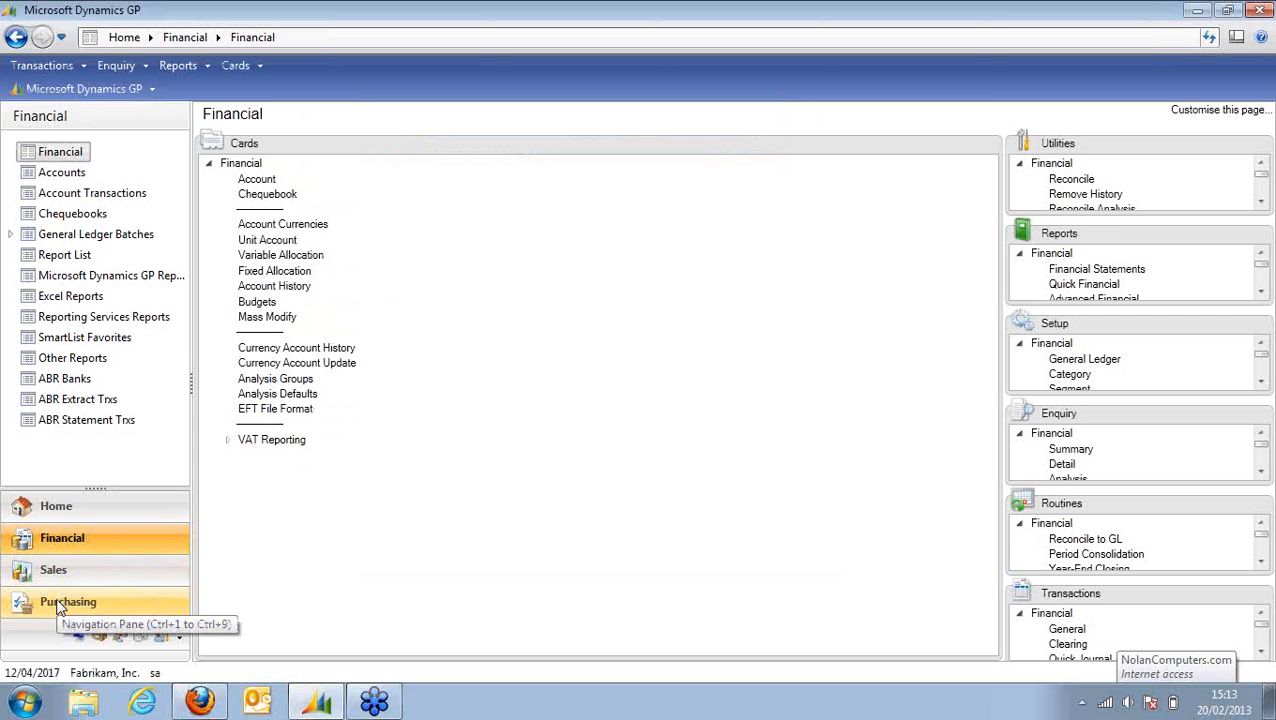
left_click(57, 604)
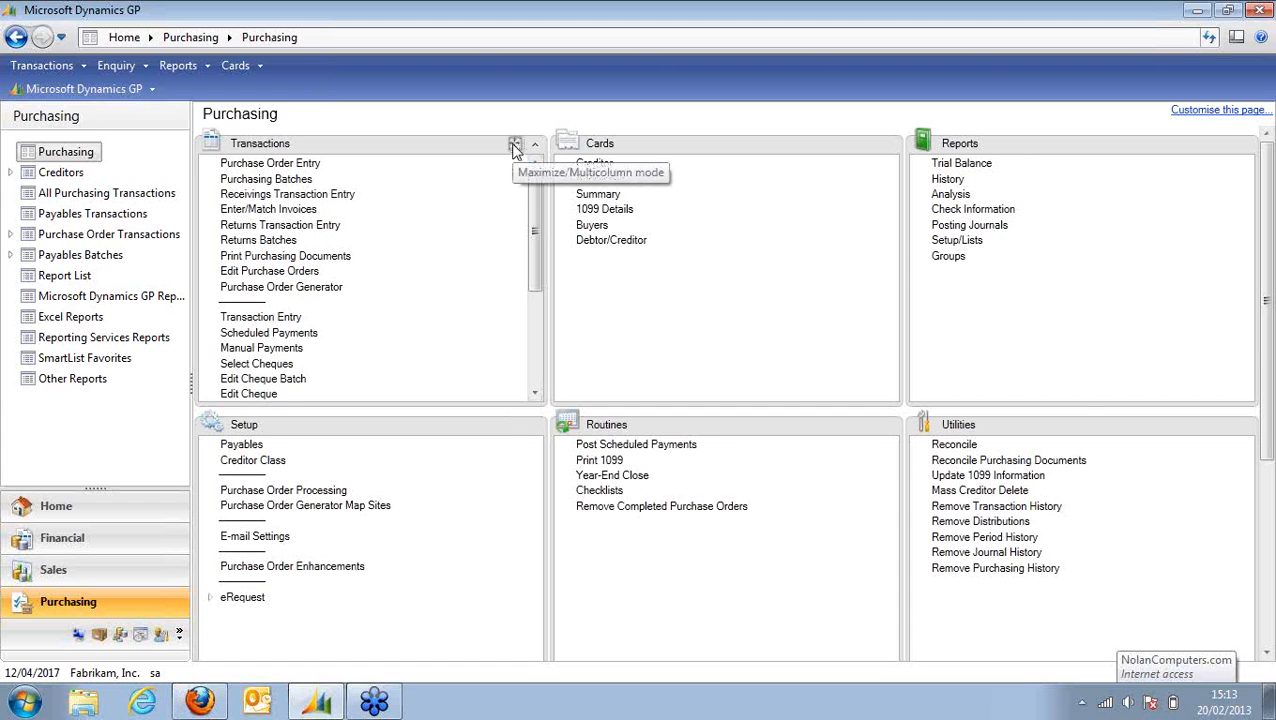
left_click(514, 146)
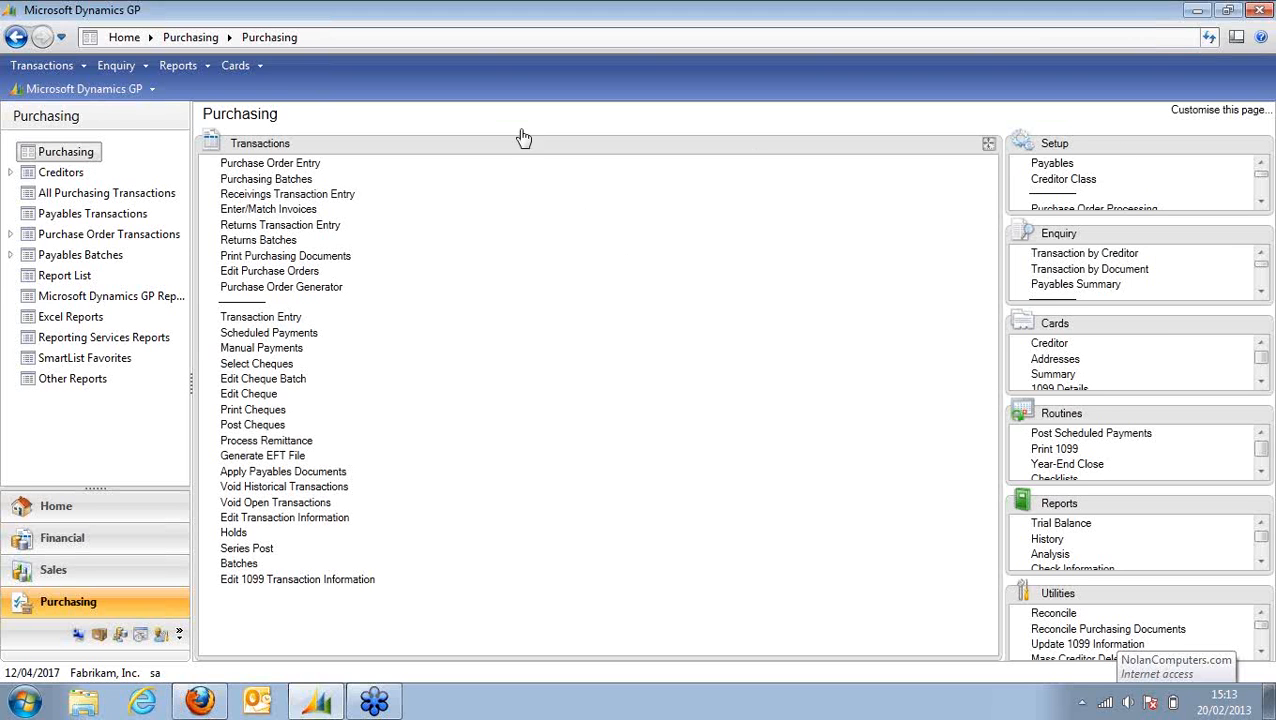
left_click(275, 322)
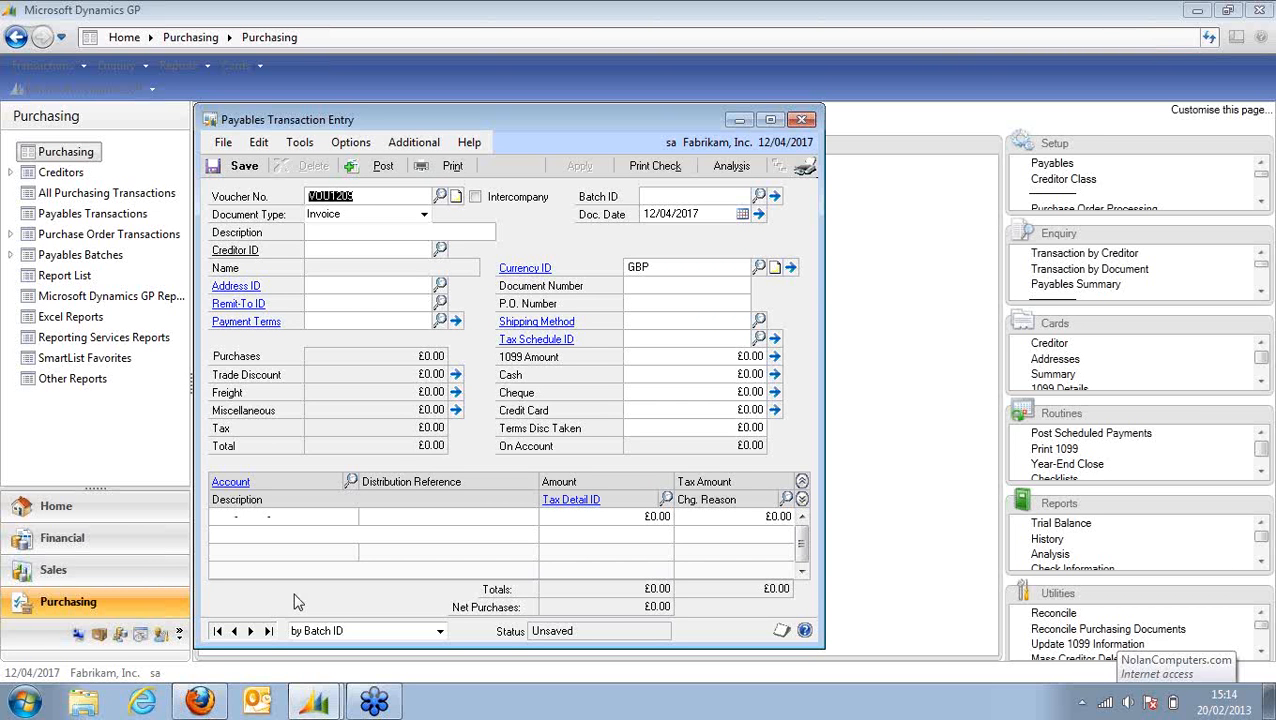
Describe the payables invoice as "Purchase of a Printer" and assign it to batch 2002CS.
key("Tab")
key("Tab")
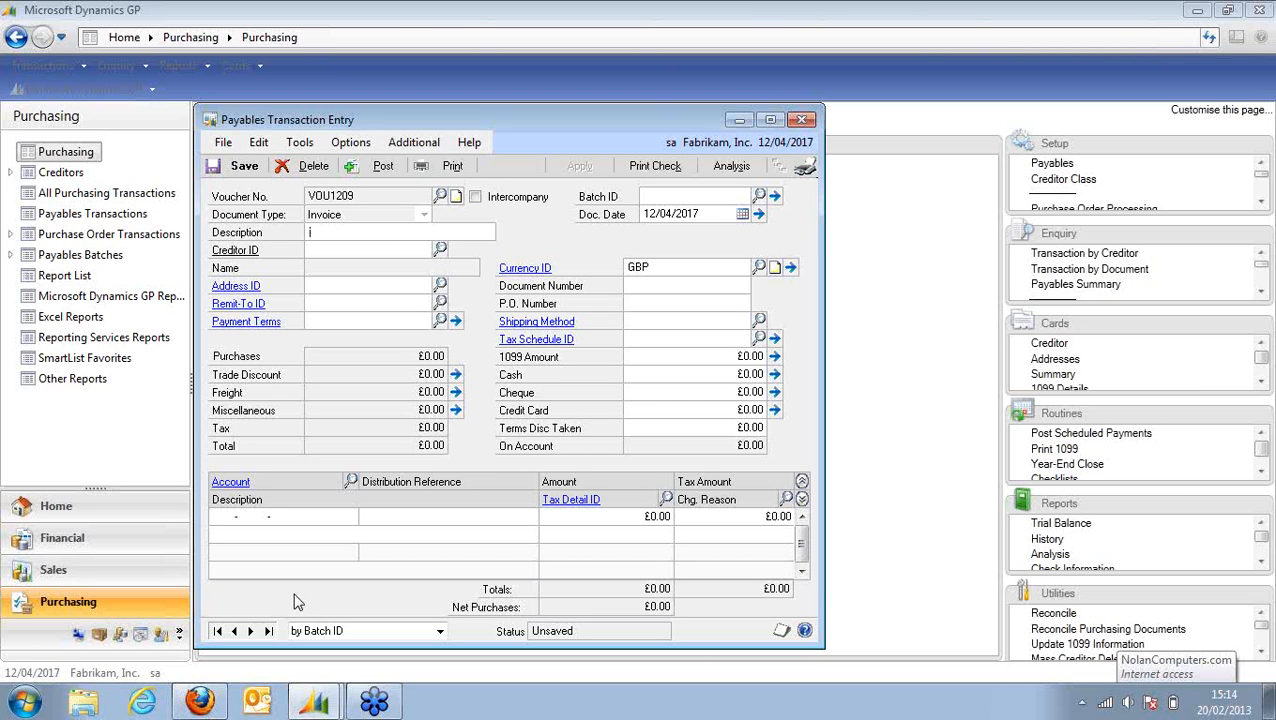
type("Purchase ")
type("of a Prin")
type("ter")
type("20")
type("02")
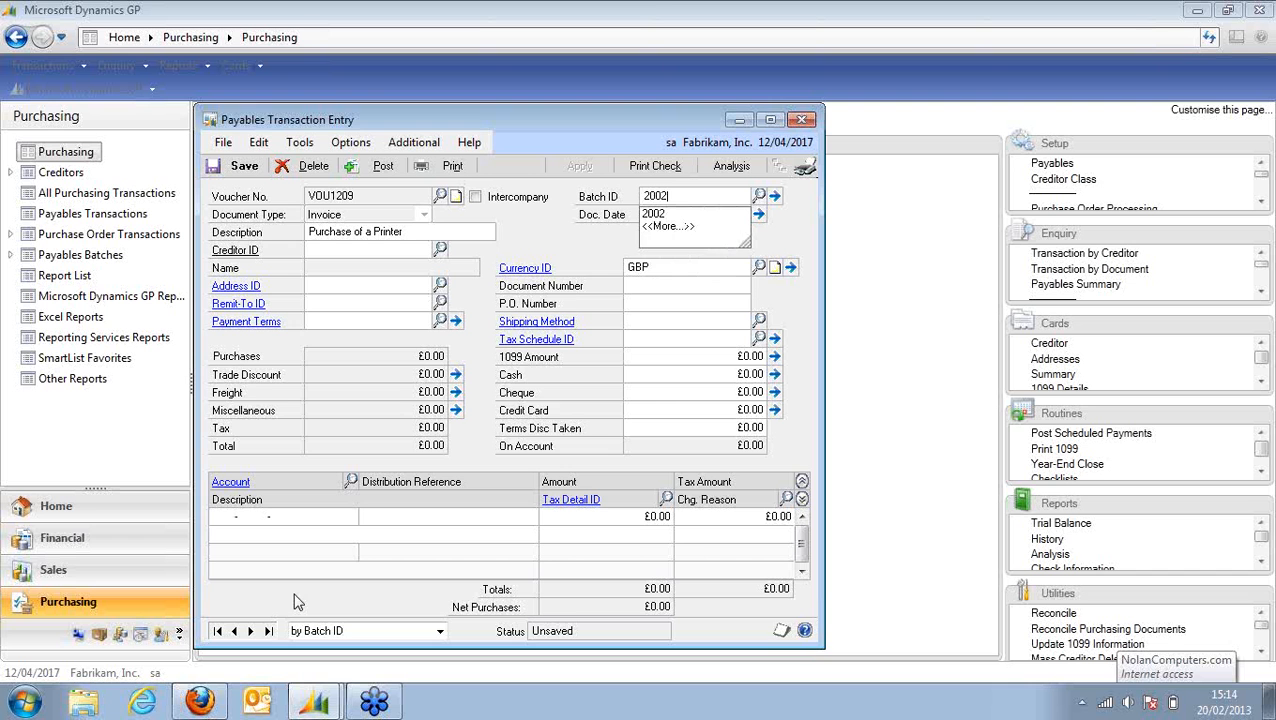
type("CS")
key("Tab")
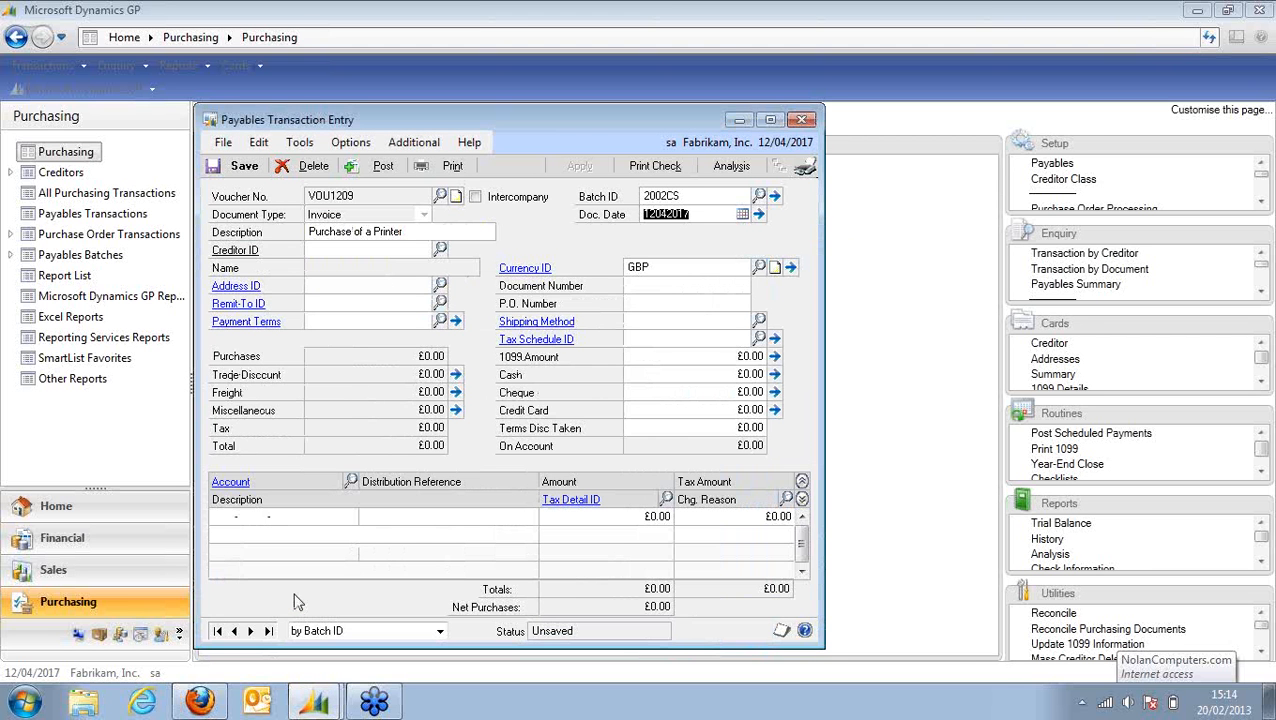
Choose Advanced Office Systems (ADVANCED0001) as the invoice's creditor, keeping the document date and default addresses and payment terms.
key("Tab")
key("ctrl+l")
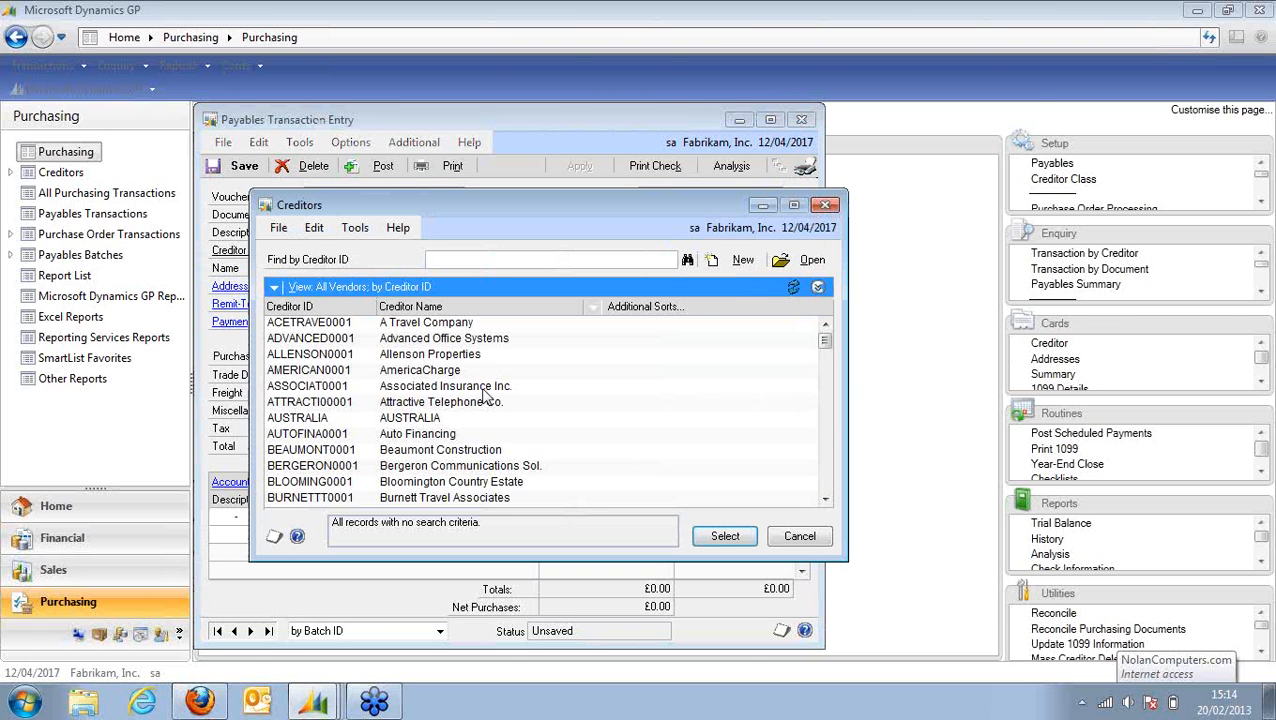
double_click(413, 340)
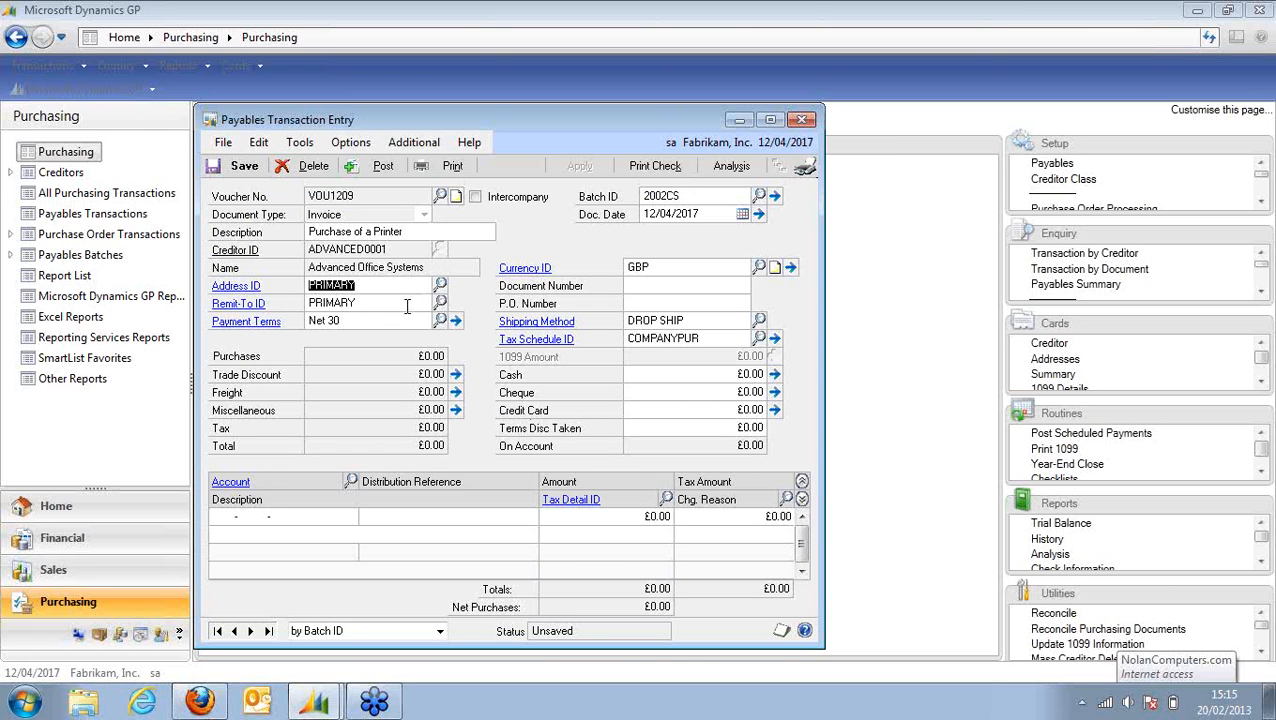
key("Tab")
key("Tab")
key("Tab")
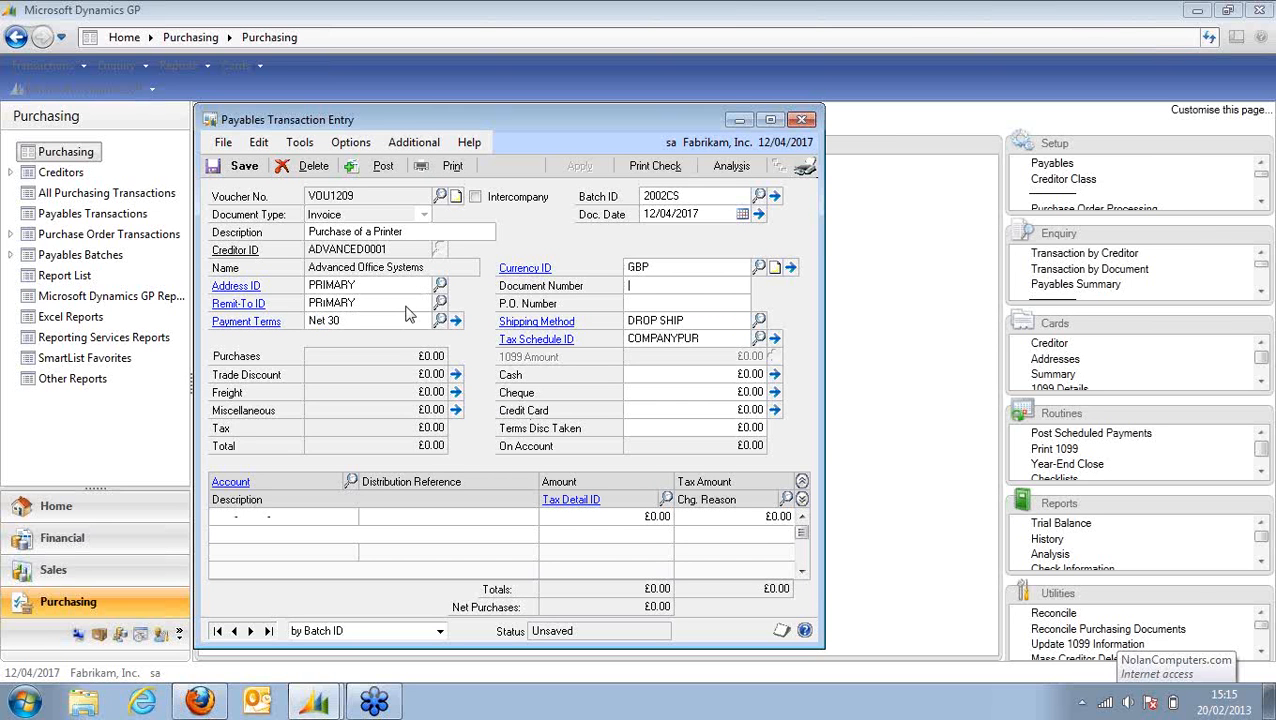
Enter ADVINV0001 as the document number, keeping the default shipping method and the COMPANYPUR tax schedule.
type("ADVINV0001")
key("Tab")
key("Tab")
key("Tab")
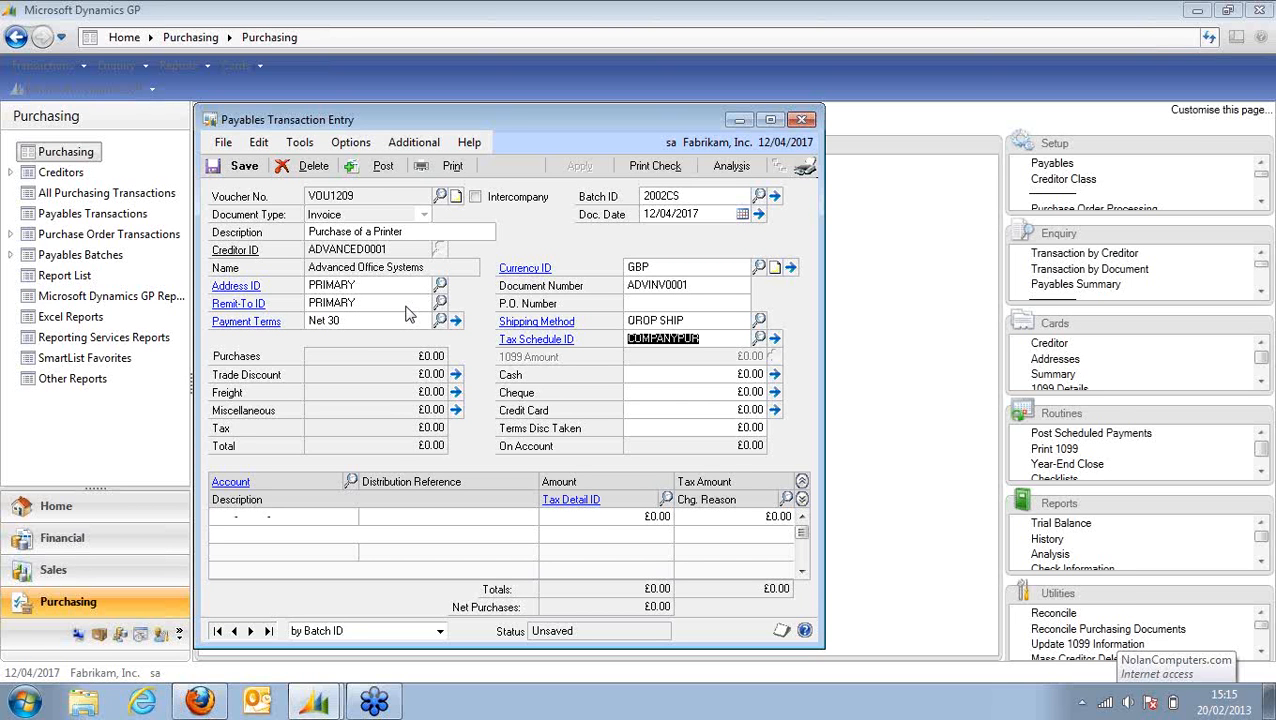
key("Tab")
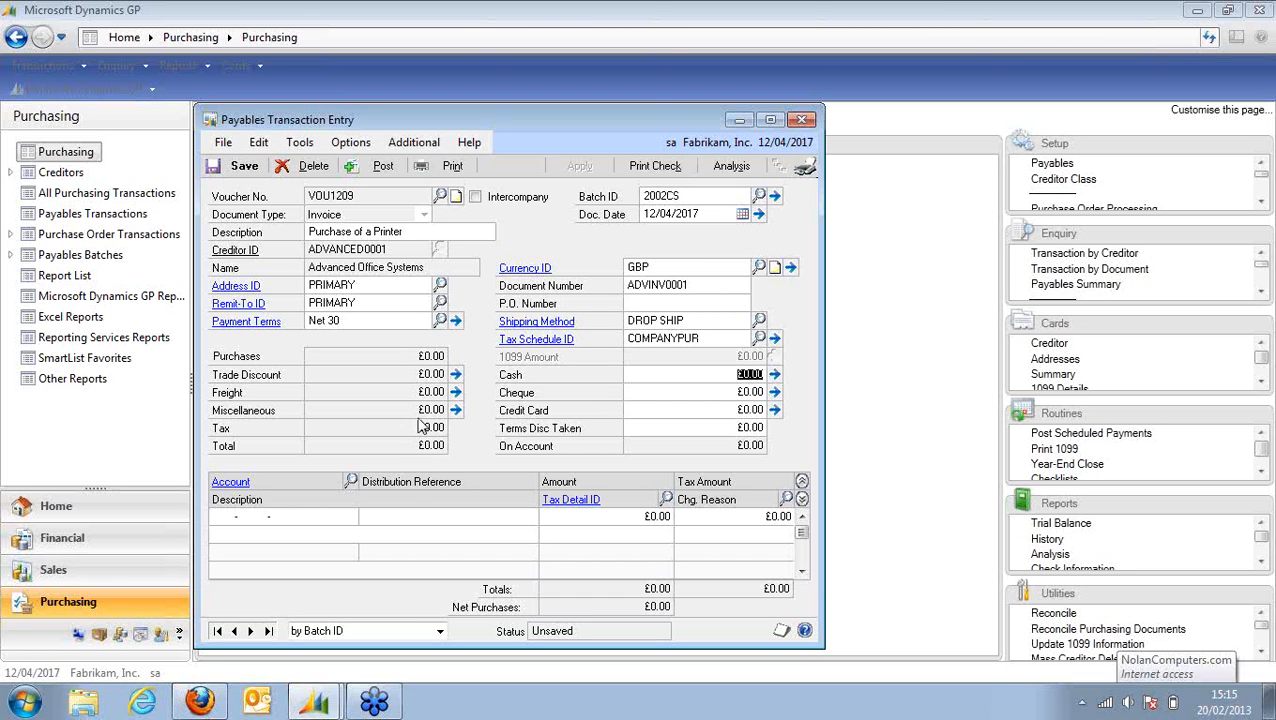
Enter account 100-6130-00, Supplies/Hardware - Administration, on the first distribution line.
left_click(226, 517)
type("100 -")
type("6130 -00")
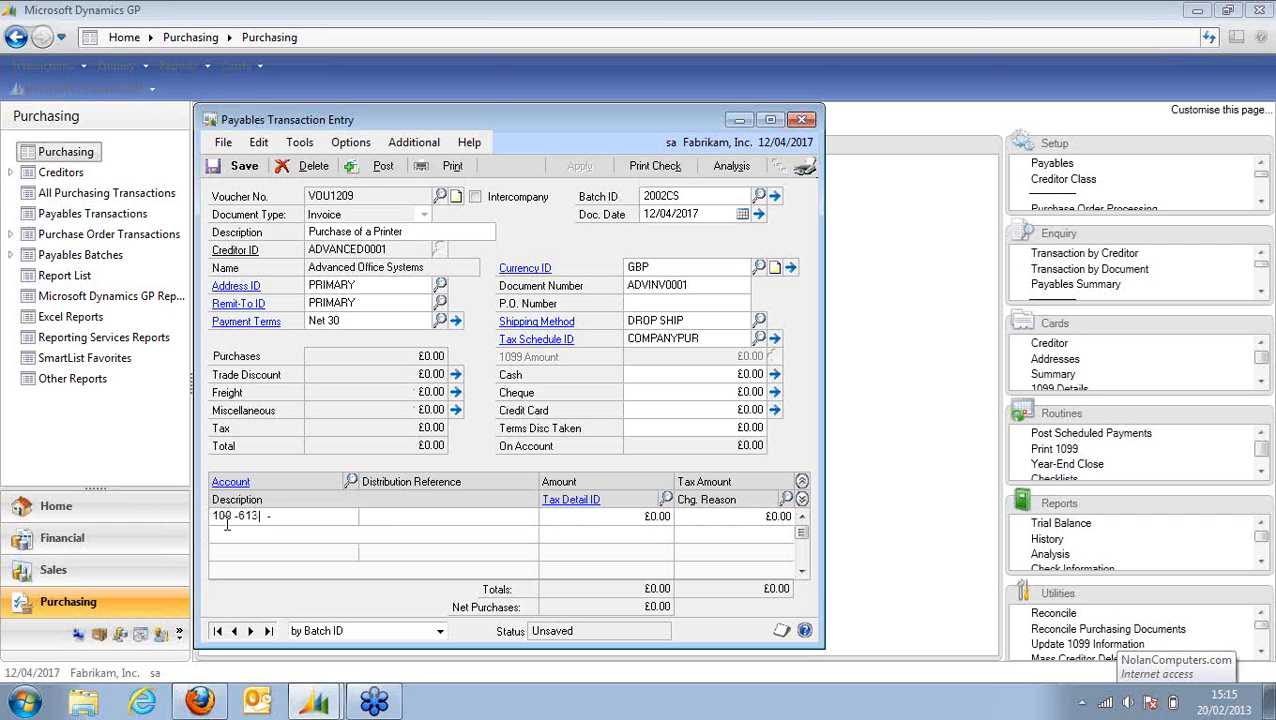
key("Tab")
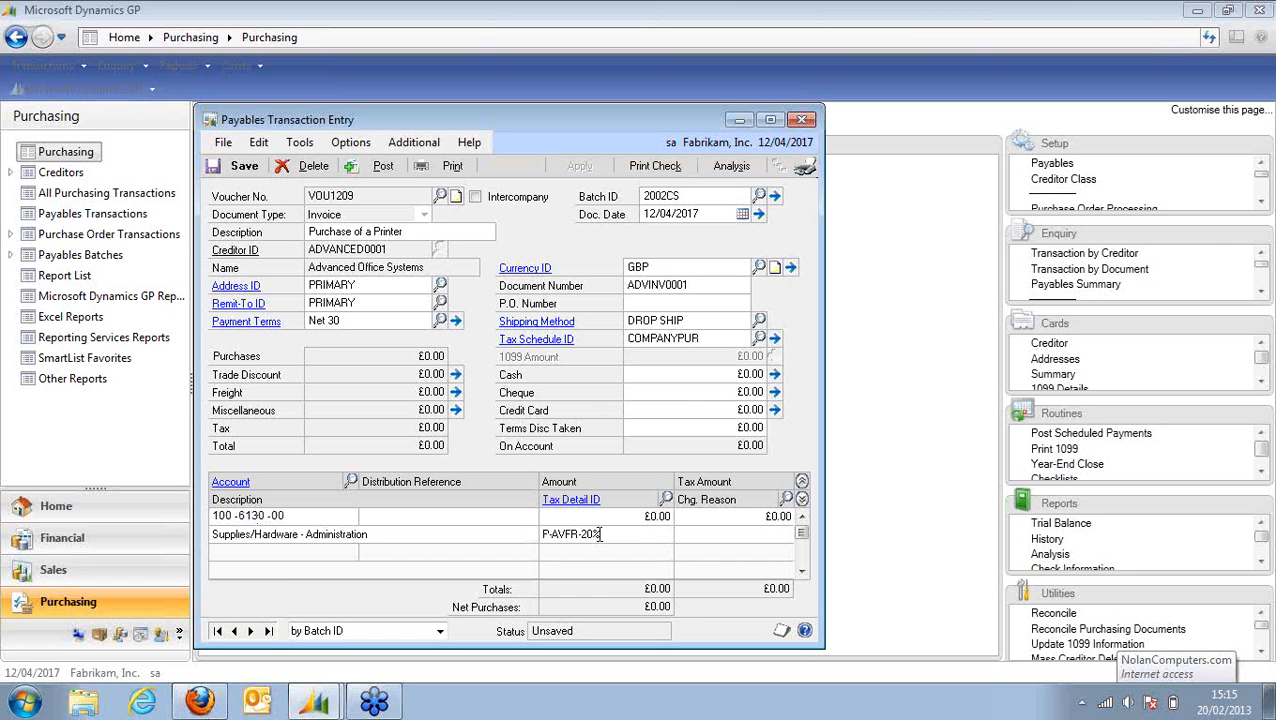
Give the hardware supplies line the distribution reference Brother Printer and an amount of £100.00, keeping its default tax detail.
type("Brother Prionter")
key("BackSpace")
key("BackSpace")
key("BackSpace")
key("BackSpace")
key("BackSpace")
type("nter")
key("Tab")
type("100")
key("Tab")
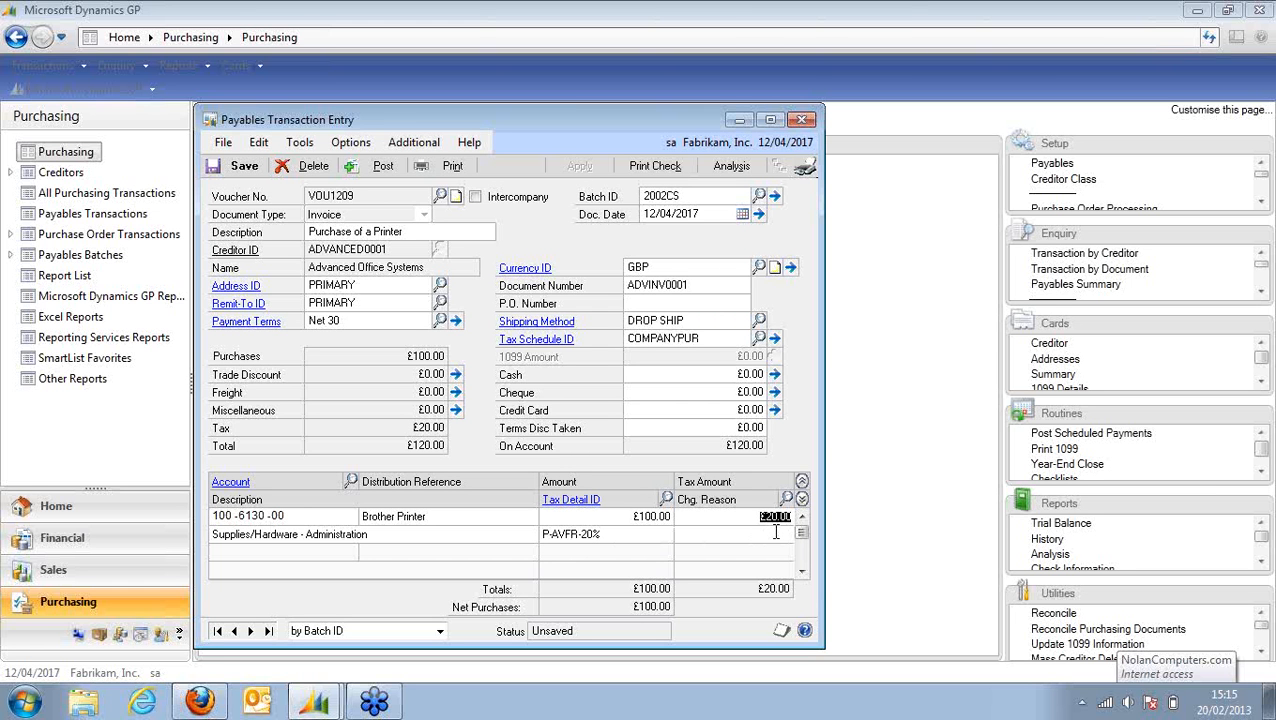
key("Tab")
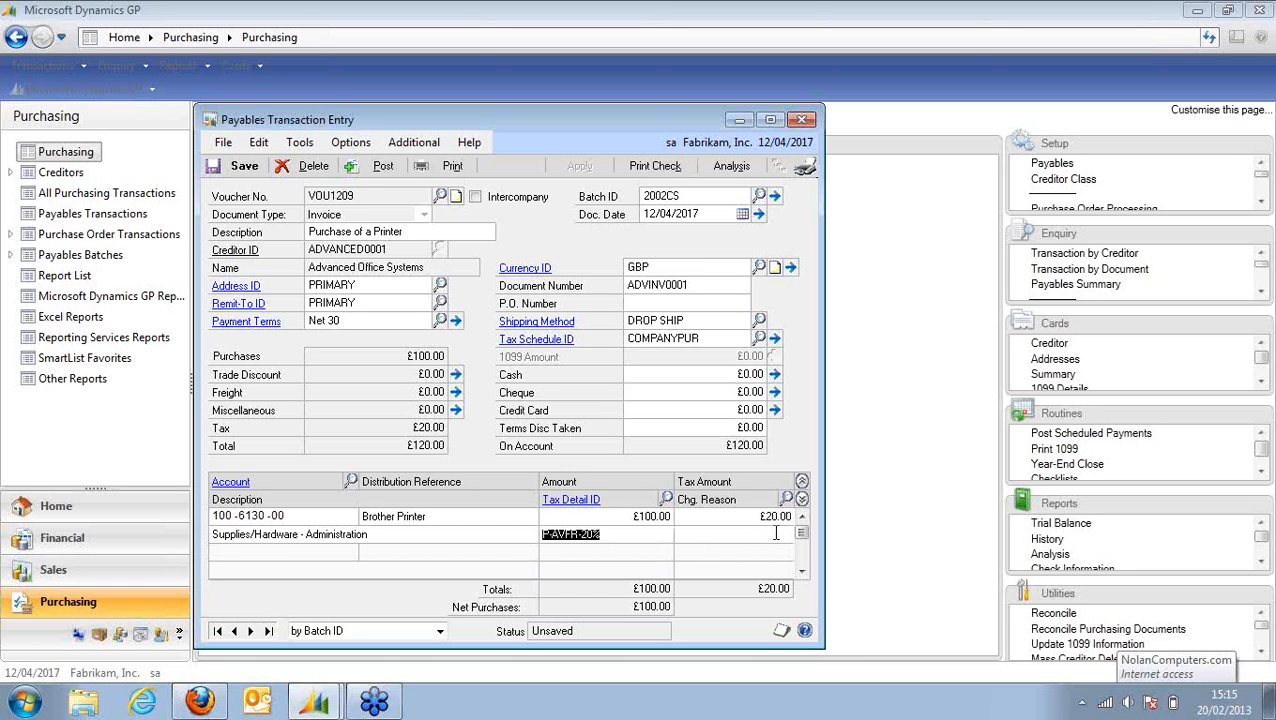
key("Tab")
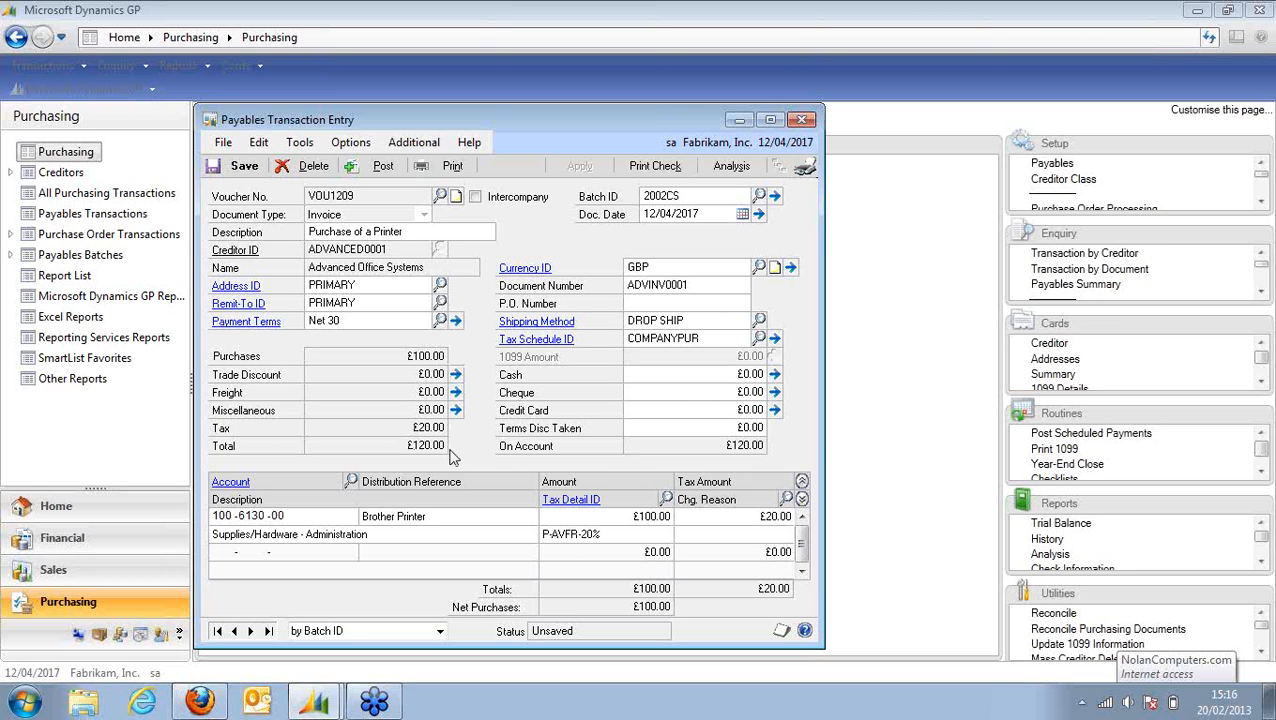
Add a distribution line for account 100-6140-00 with the reference Configuration Software and an amount of £100.00, keeping its default tax detail.
type("100 -6140 -00")
key("Tab")
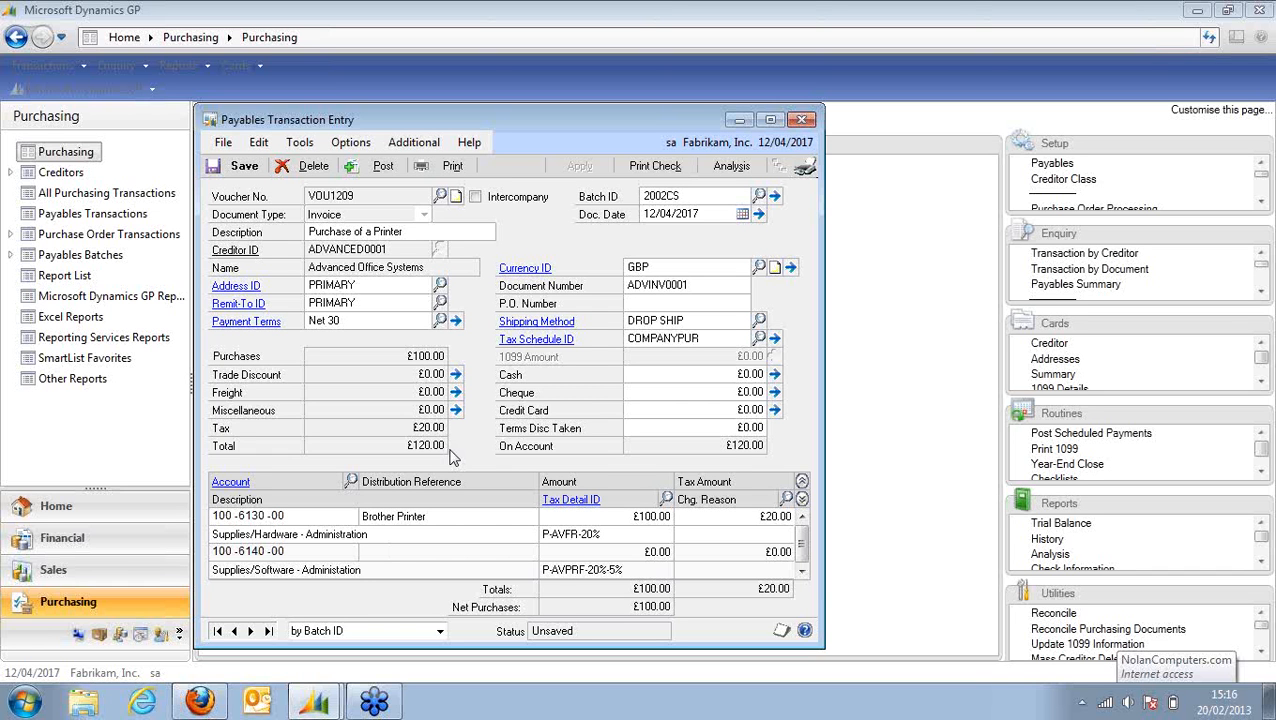
type("Configul")
type("ation Sol")
type("tware")
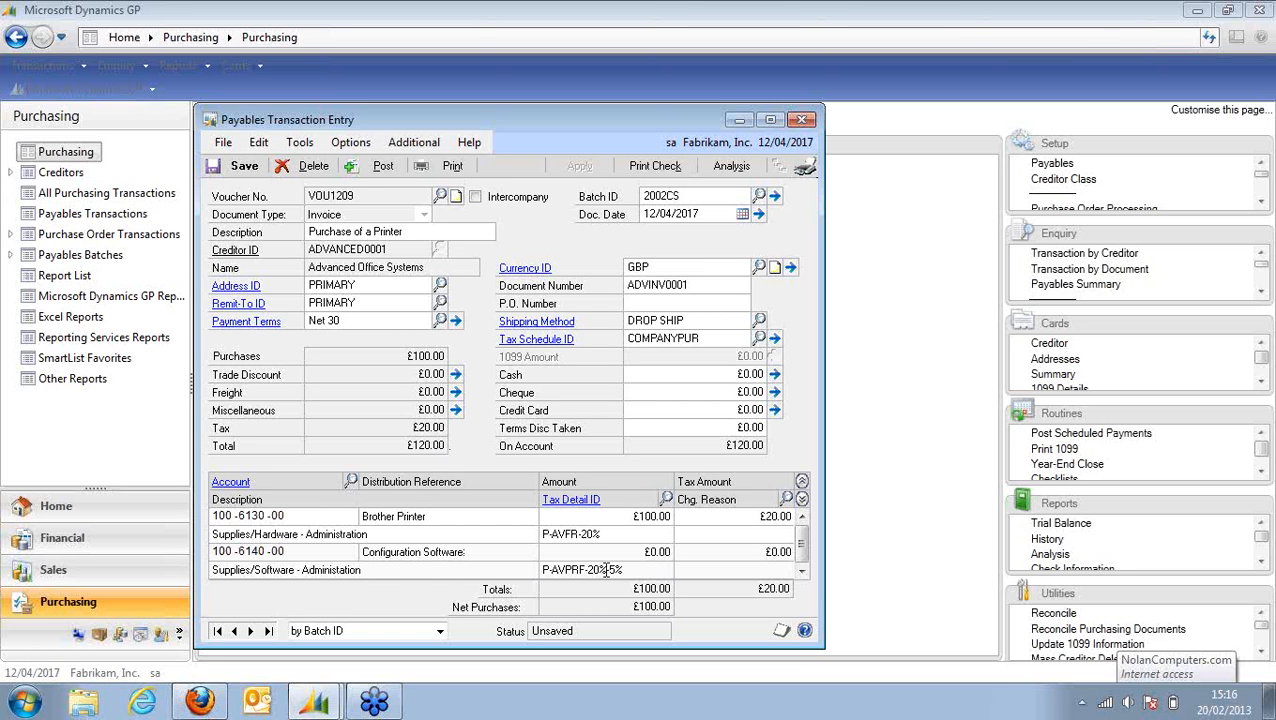
key("Tab")
type("100")
key("Tab")
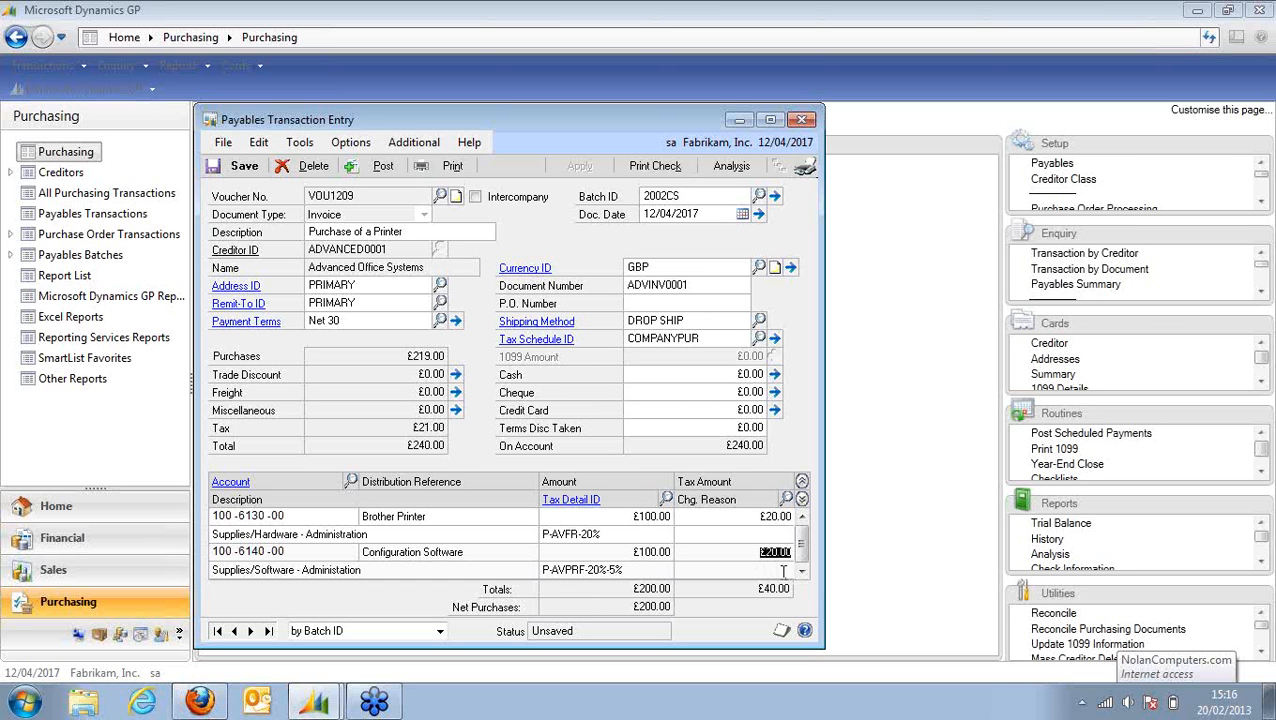
left_click(785, 571)
key("Tab")
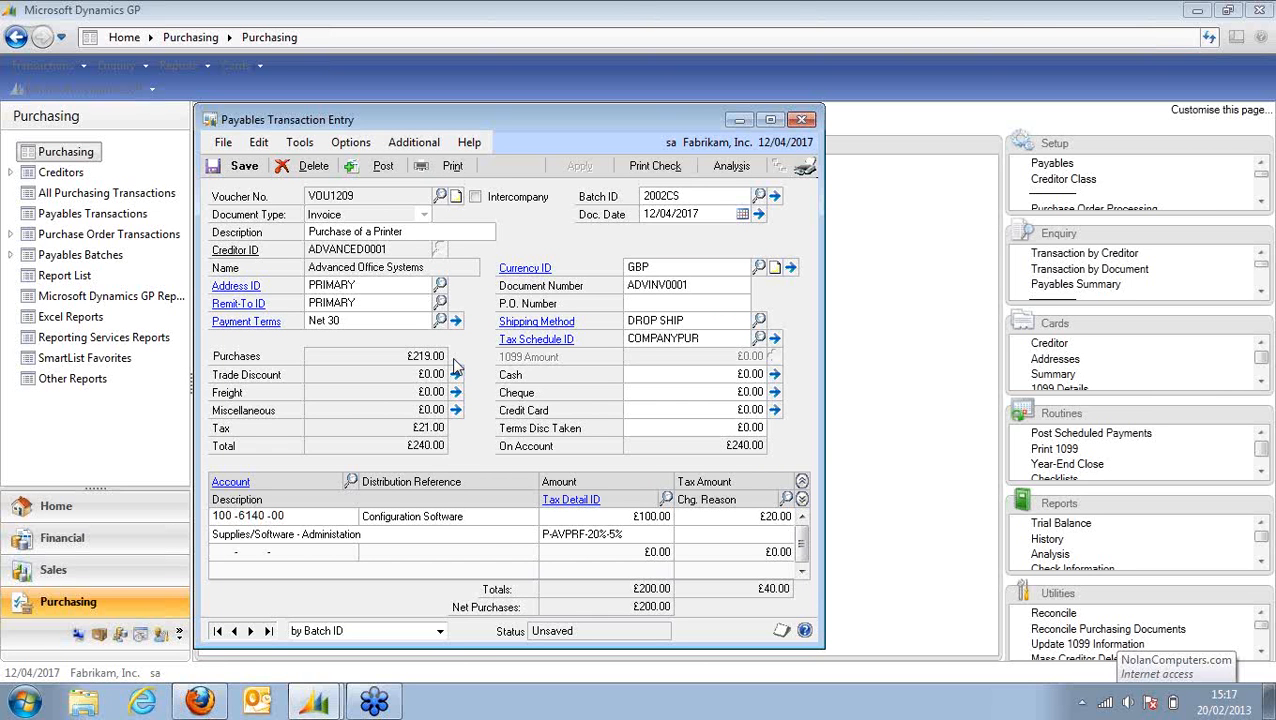
Add a distribution line for account 100-6150-00 with the reference Printer Paper and an amount of £100.00, keeping its default tax detail.
type("100")
type("616")
type("000")
key("Tab")
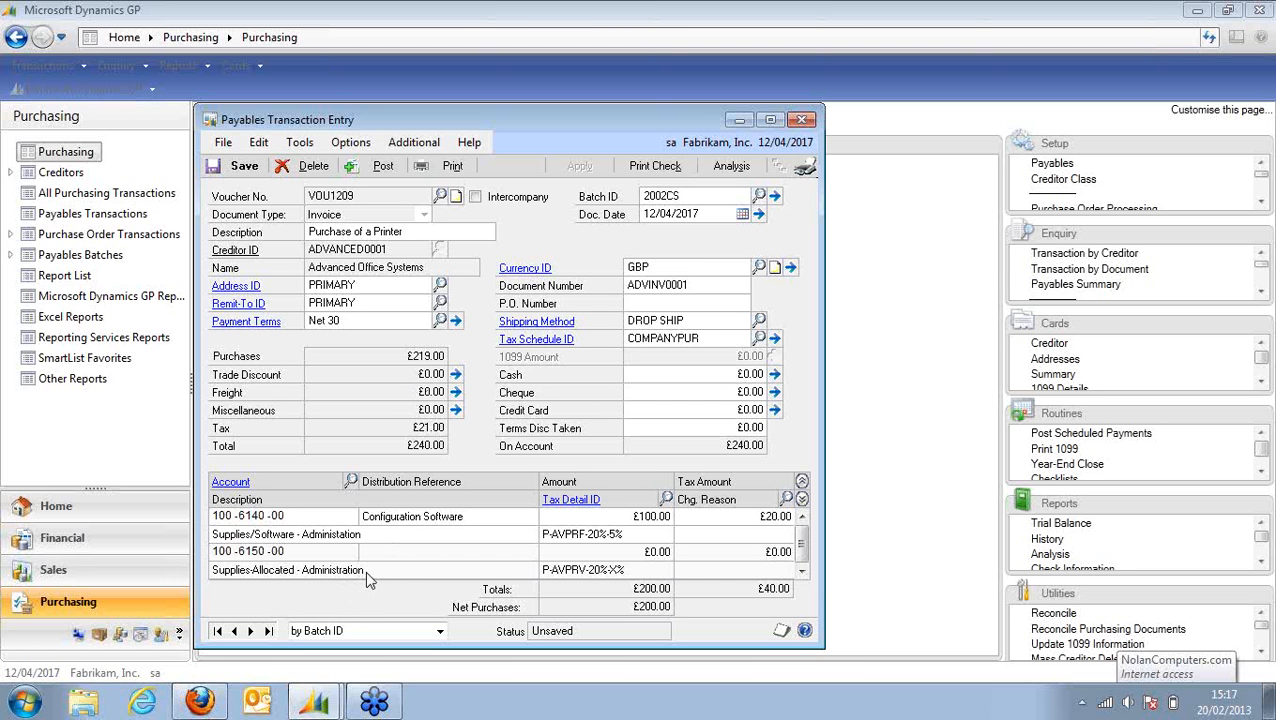
type("Printet Pl")
type("per")
key("Tab")
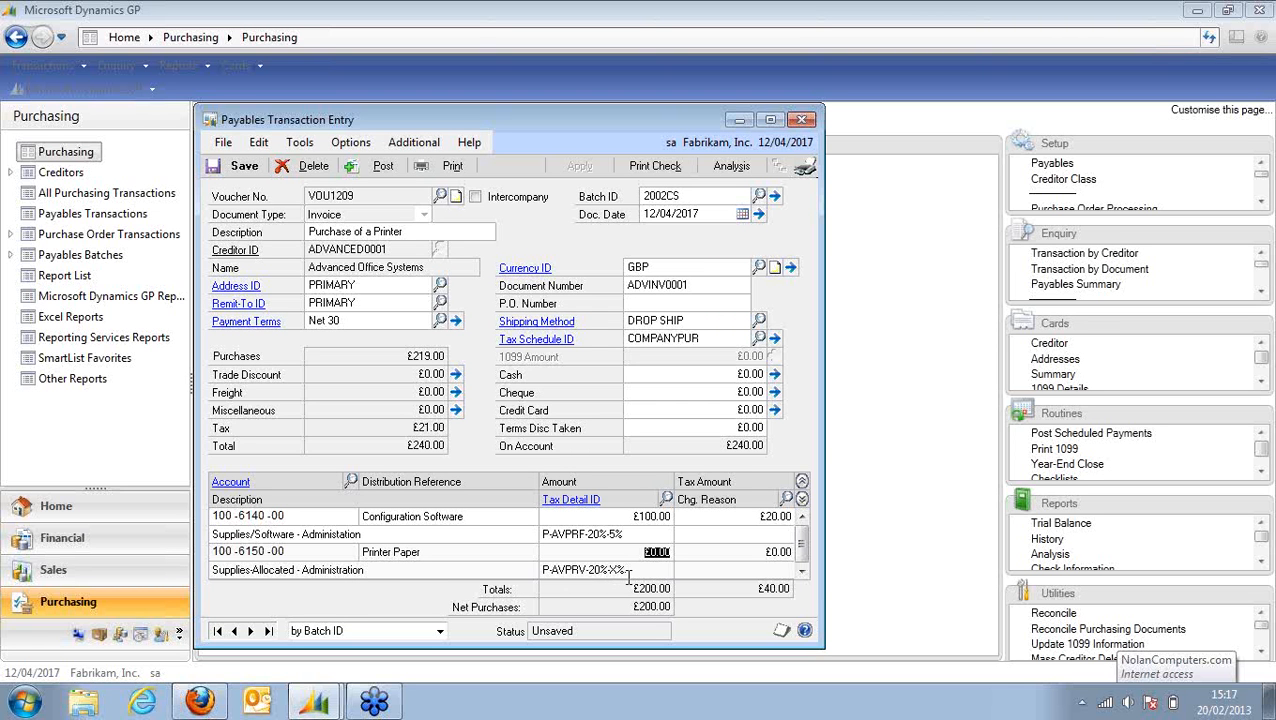
type("100")
key("Tab")
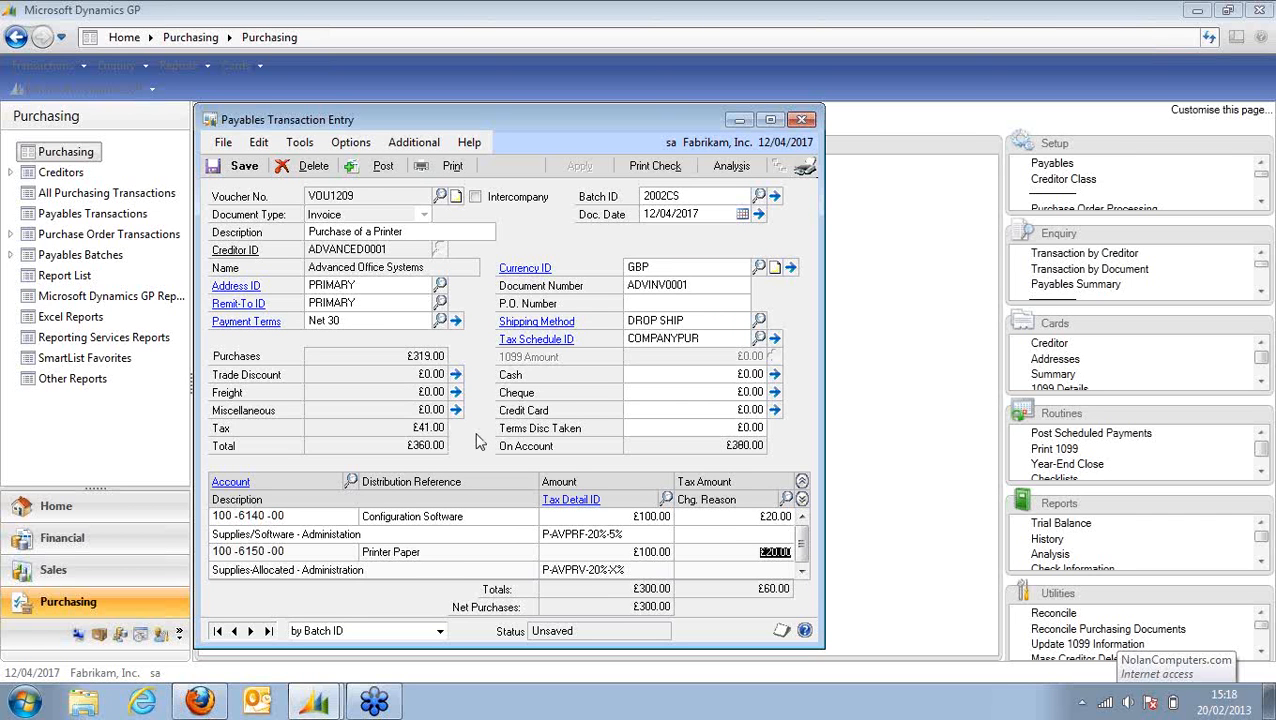
key("Tab")
key("Tab")
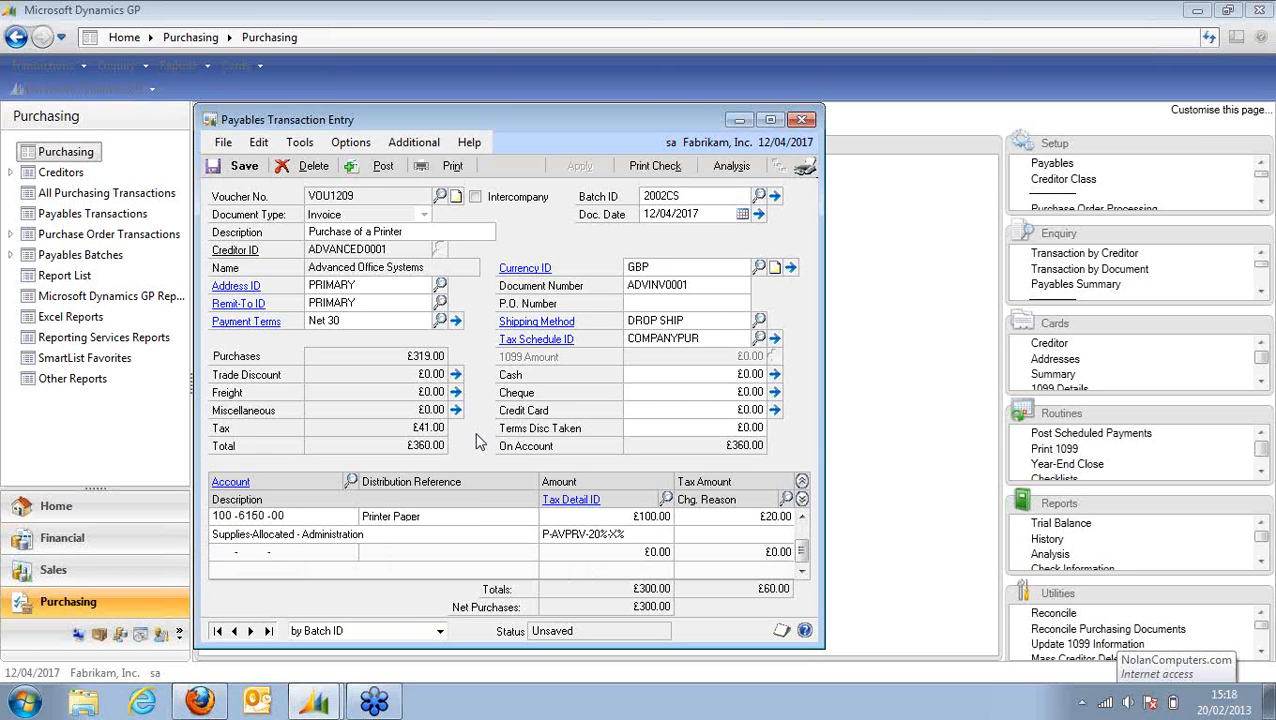
Add a distribution line for account 100-6160-00 with the reference Printers Monthly and an amount of £100.00, keeping its default tax detail.
type("100 -6160 -00")
key("Tab")
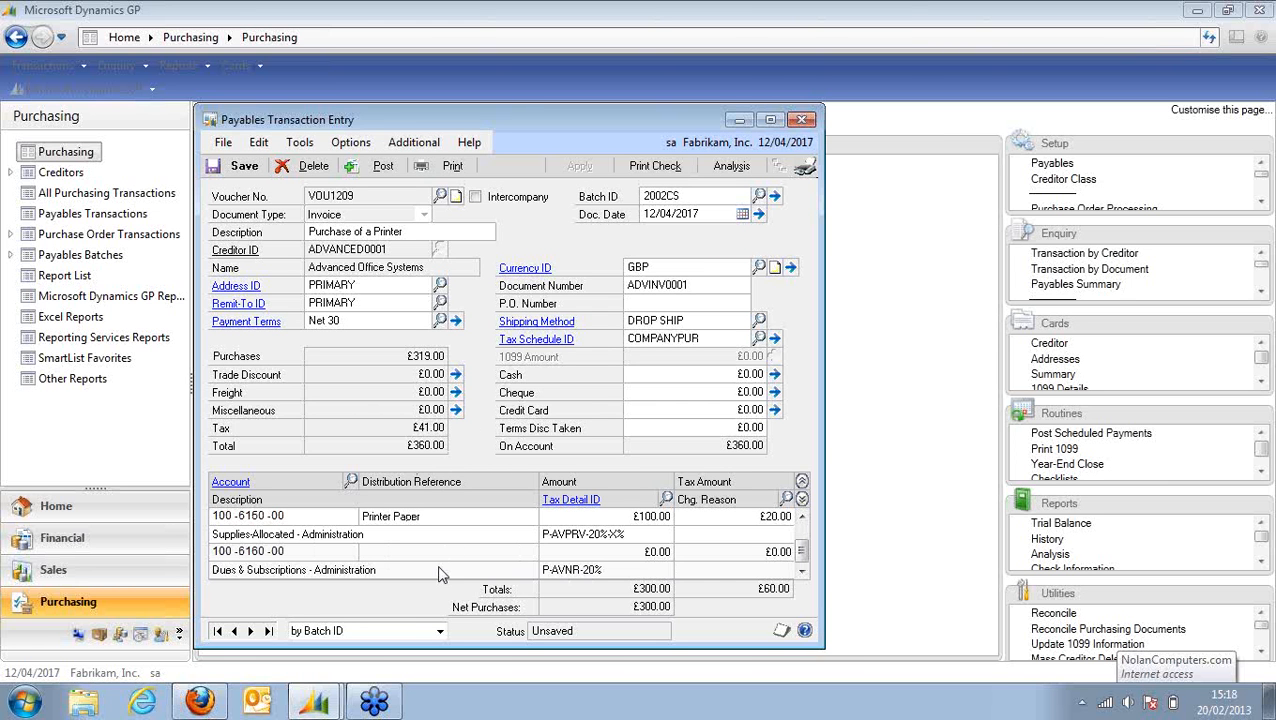
type("Printers Monthly")
key("Tab")
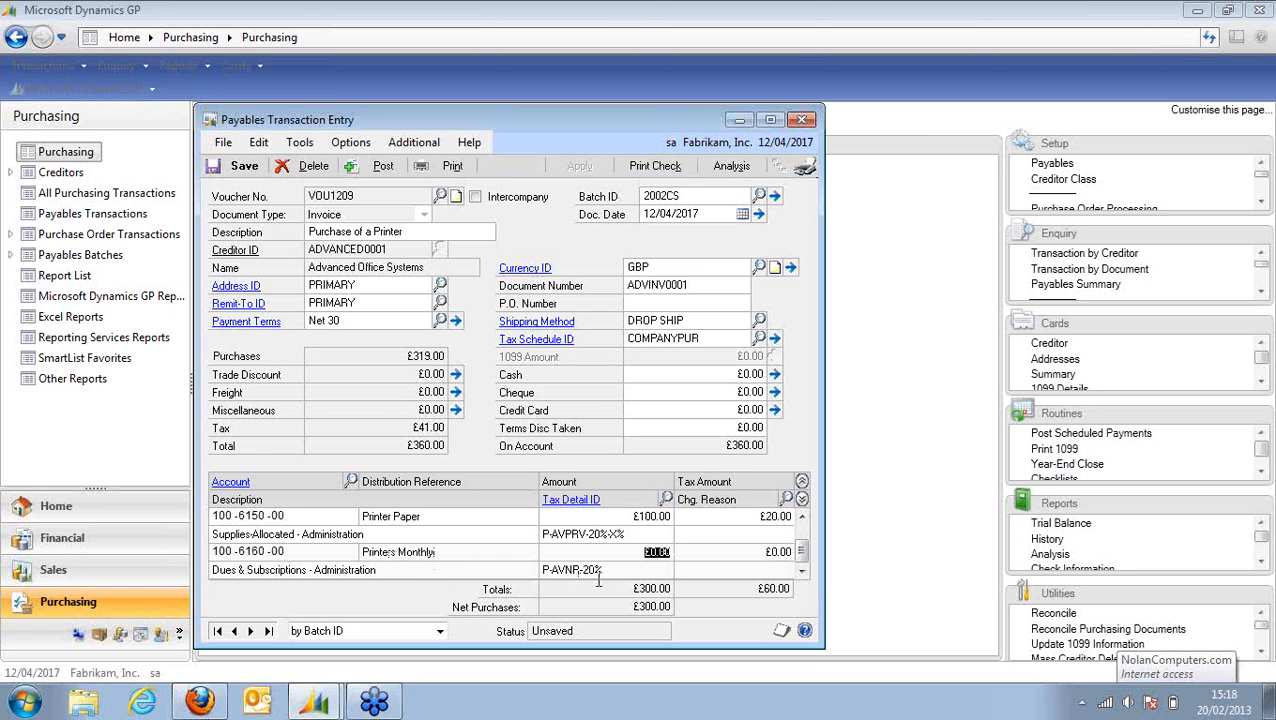
type("100")
key("Tab")
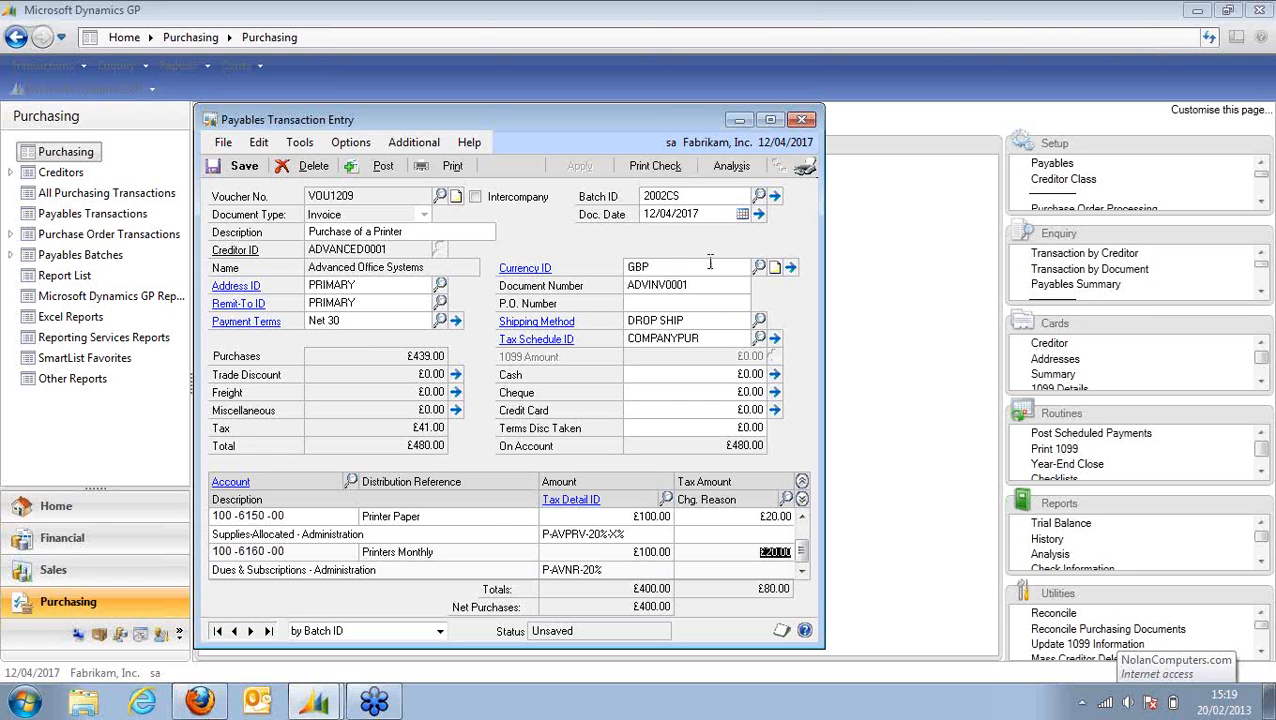
Save the invoice and output its Transaction Edit List to the screen as a standard report.
left_click(807, 168)
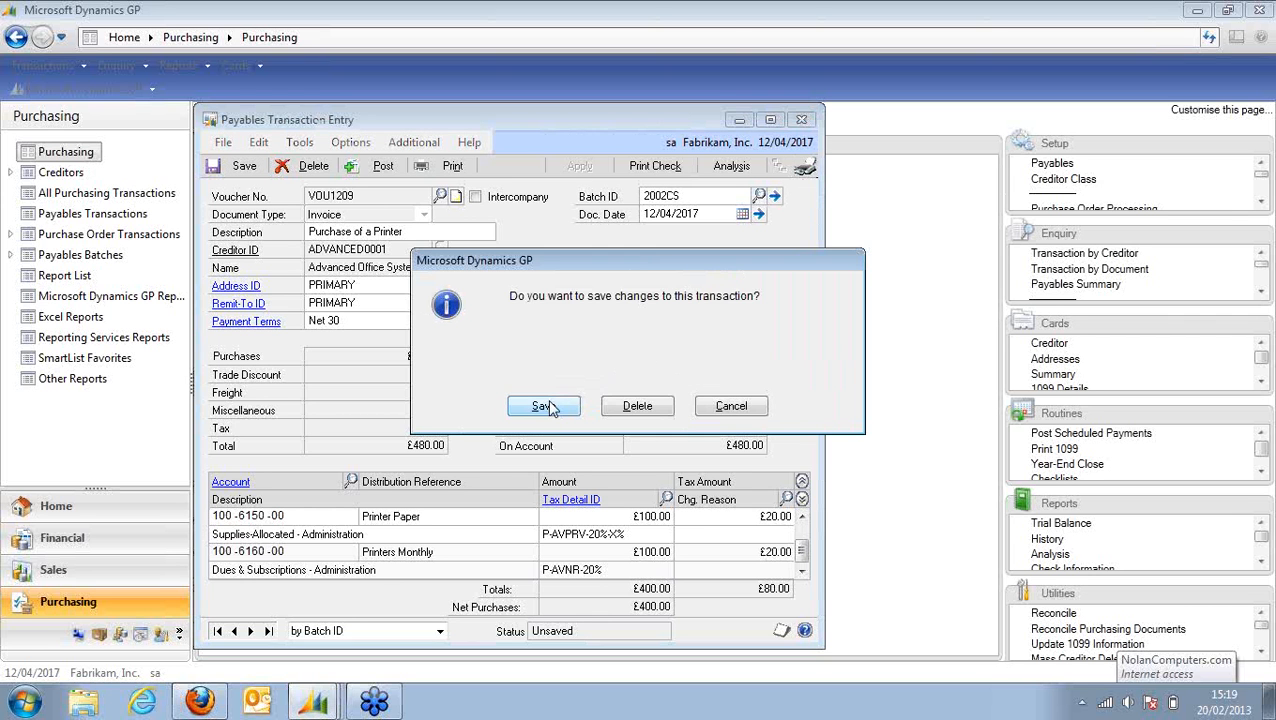
left_click(549, 410)
left_click(488, 352)
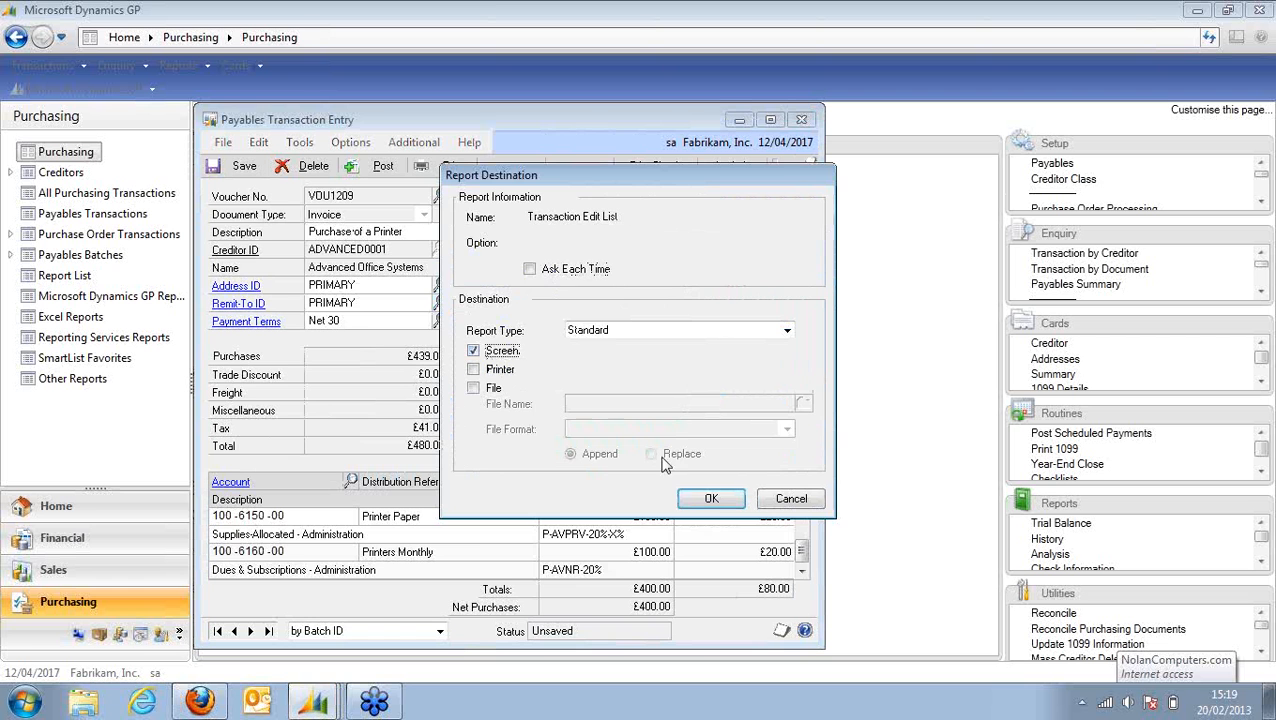
left_click(709, 498)
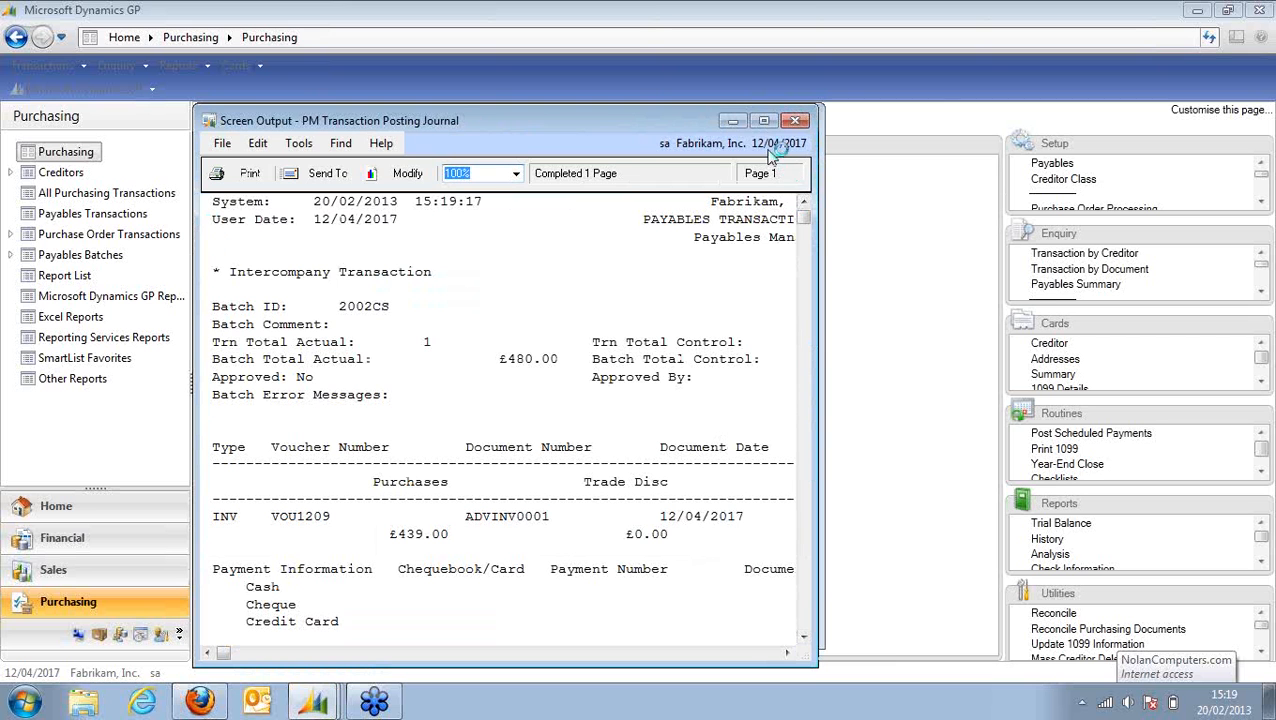
Examine the edit list's general ledger distributions, tax detail recovery percentages and recoverable tax amounts, and close the report.
left_click_drag(820, 453, 1270, 471)
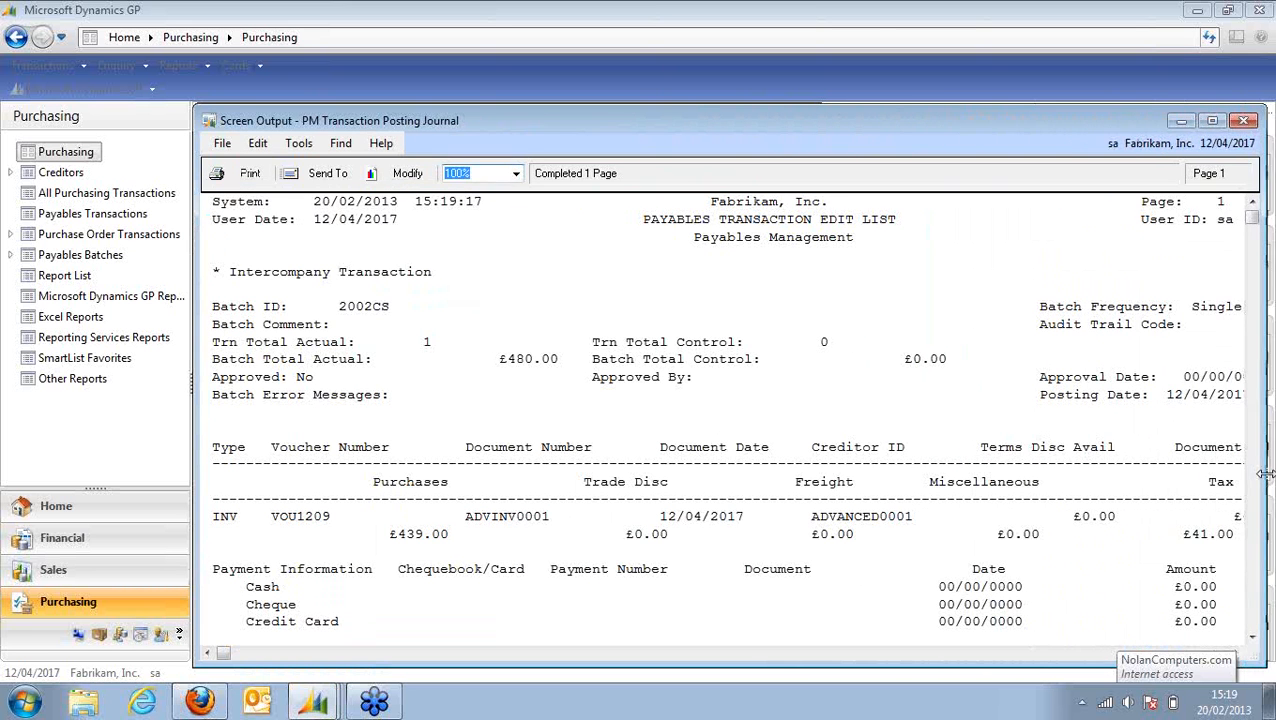
left_click(1260, 637)
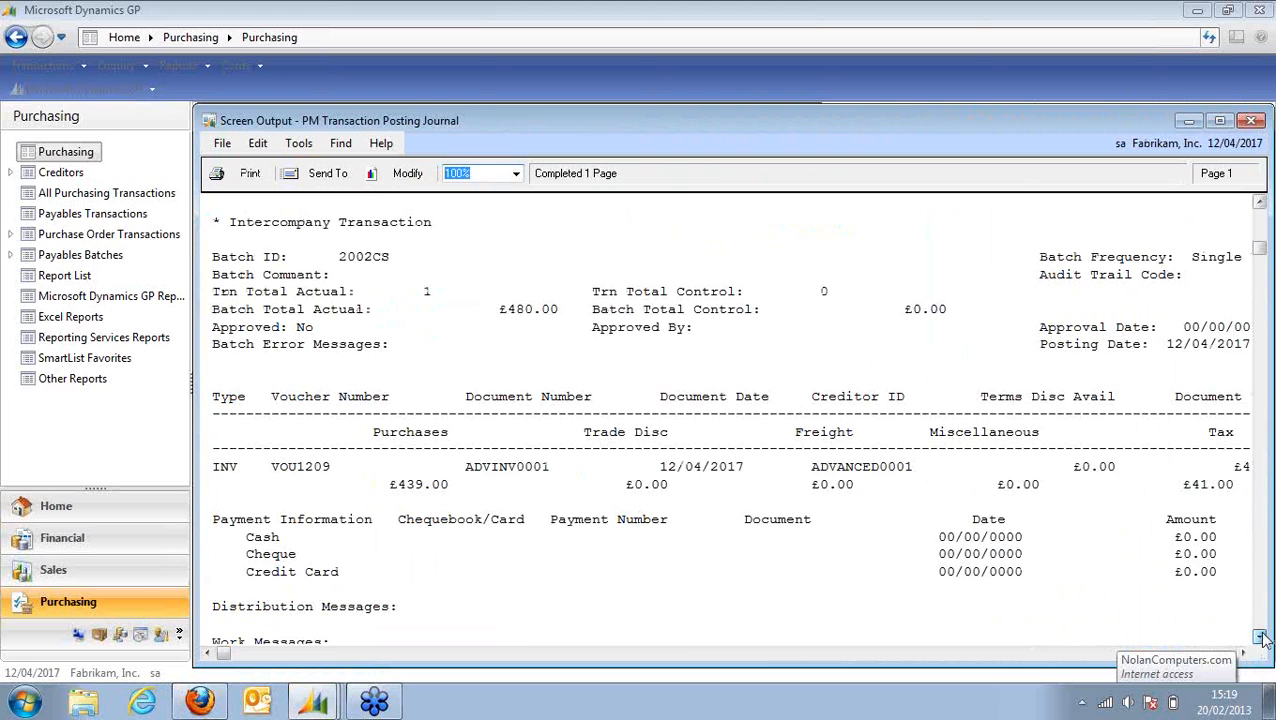
left_click(1262, 638)
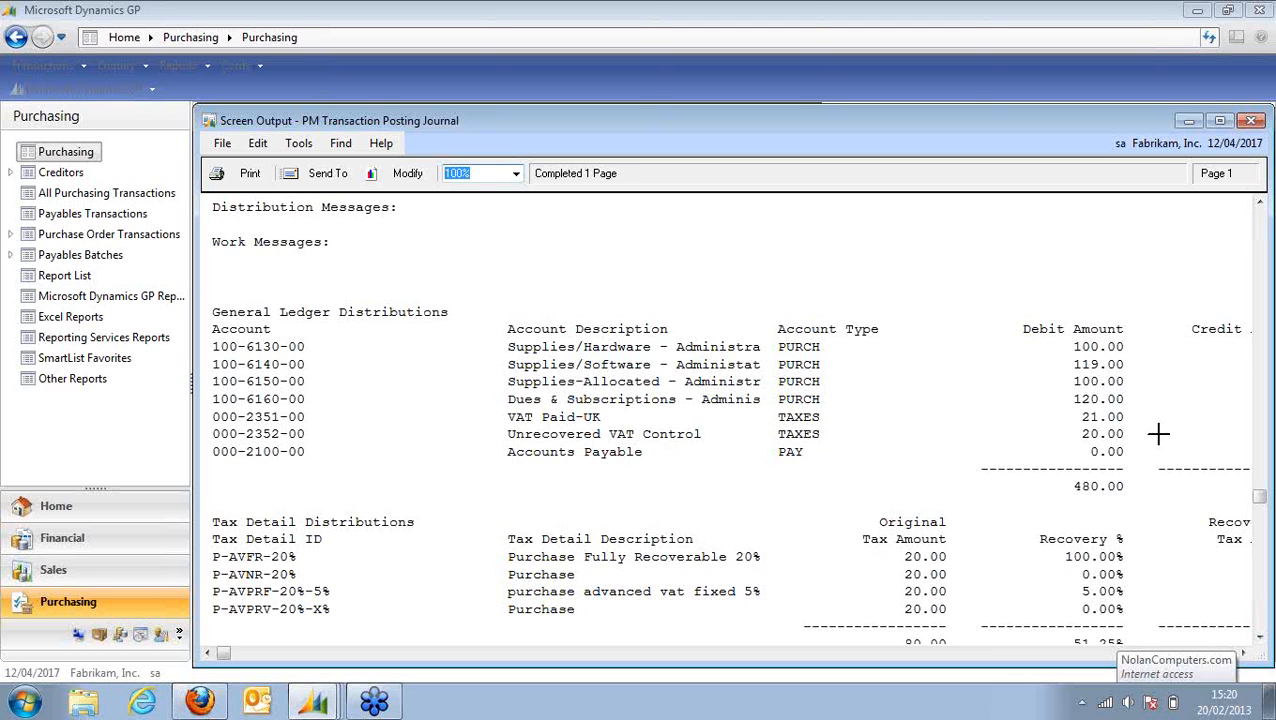
left_click(1259, 638)
left_click(1259, 640)
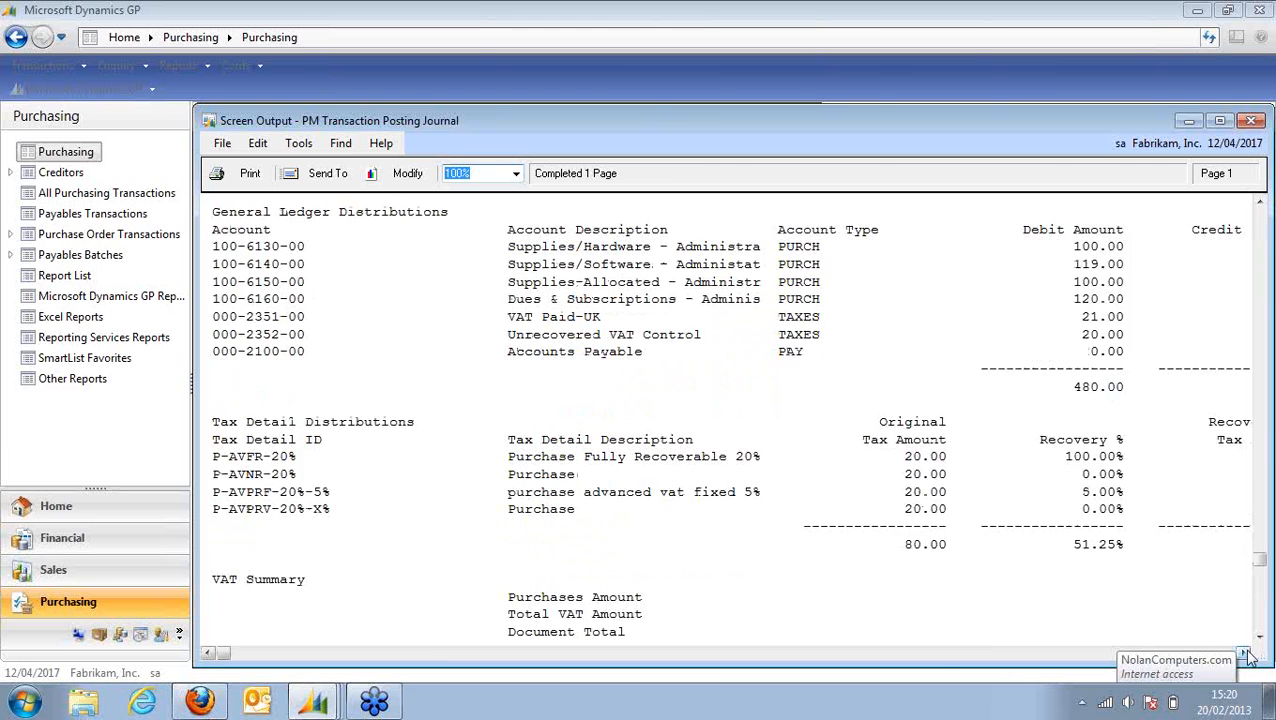
left_click(1245, 653)
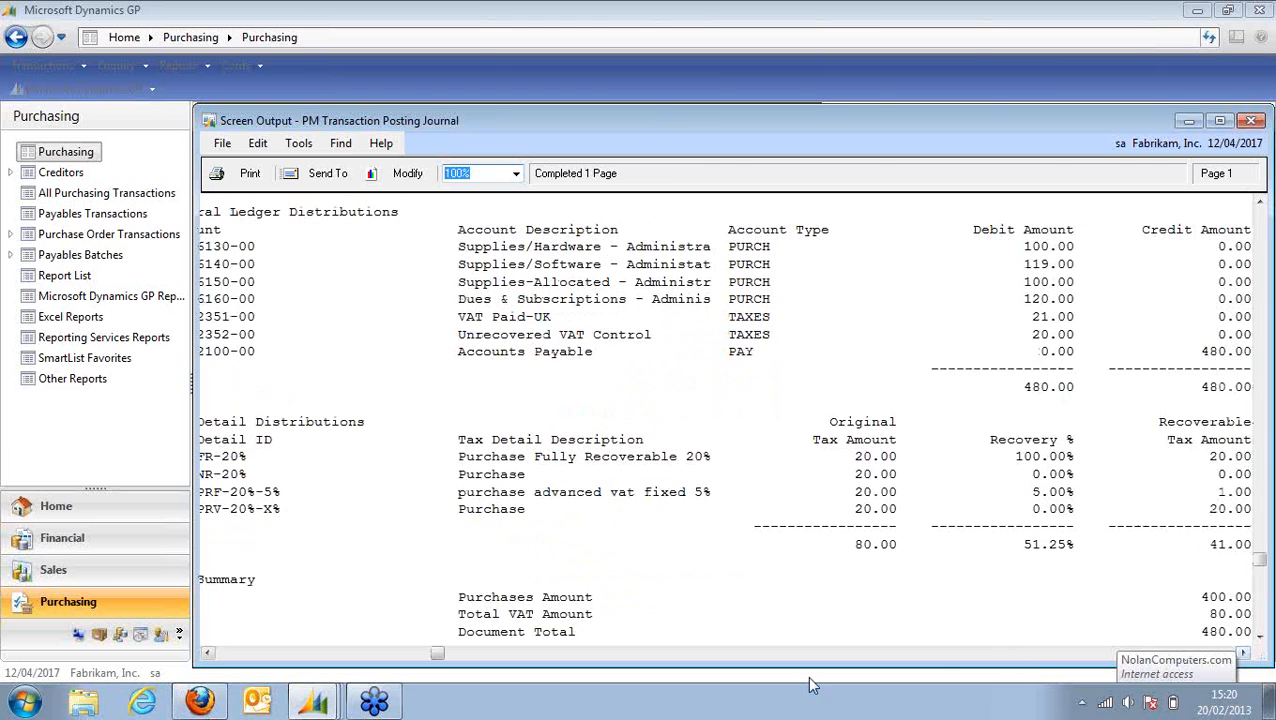
left_click(207, 653)
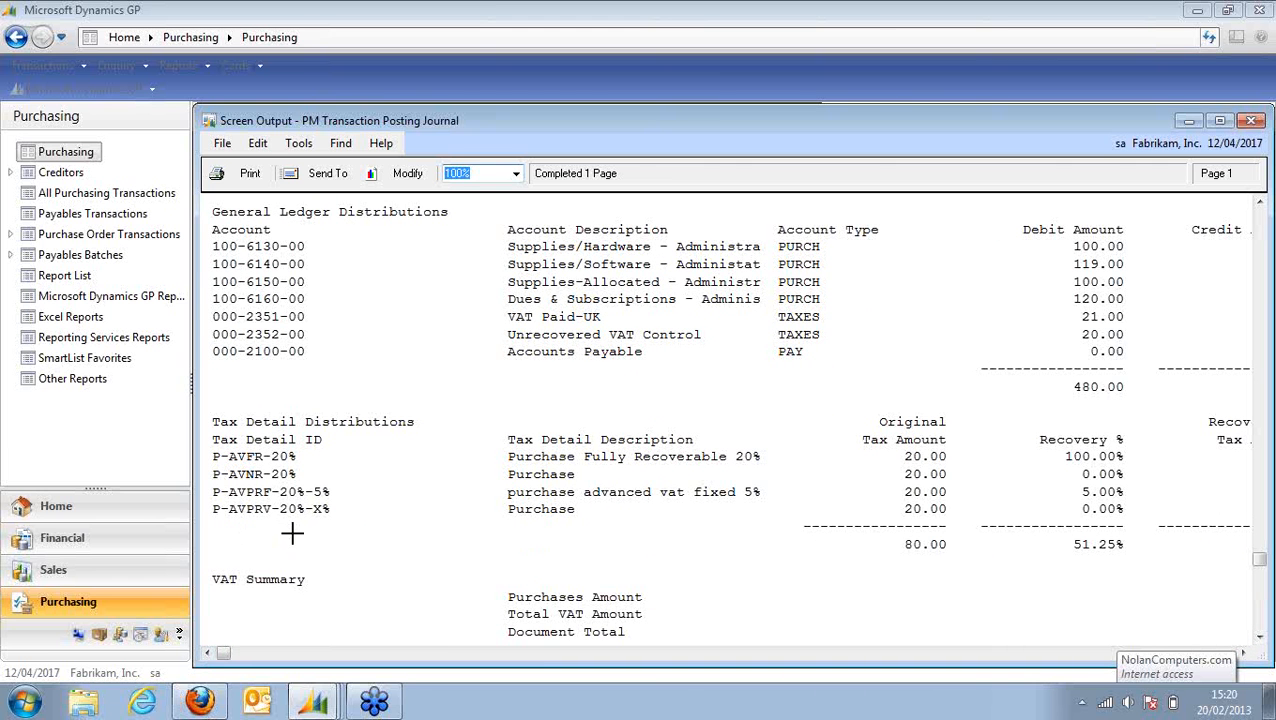
left_click(1245, 653)
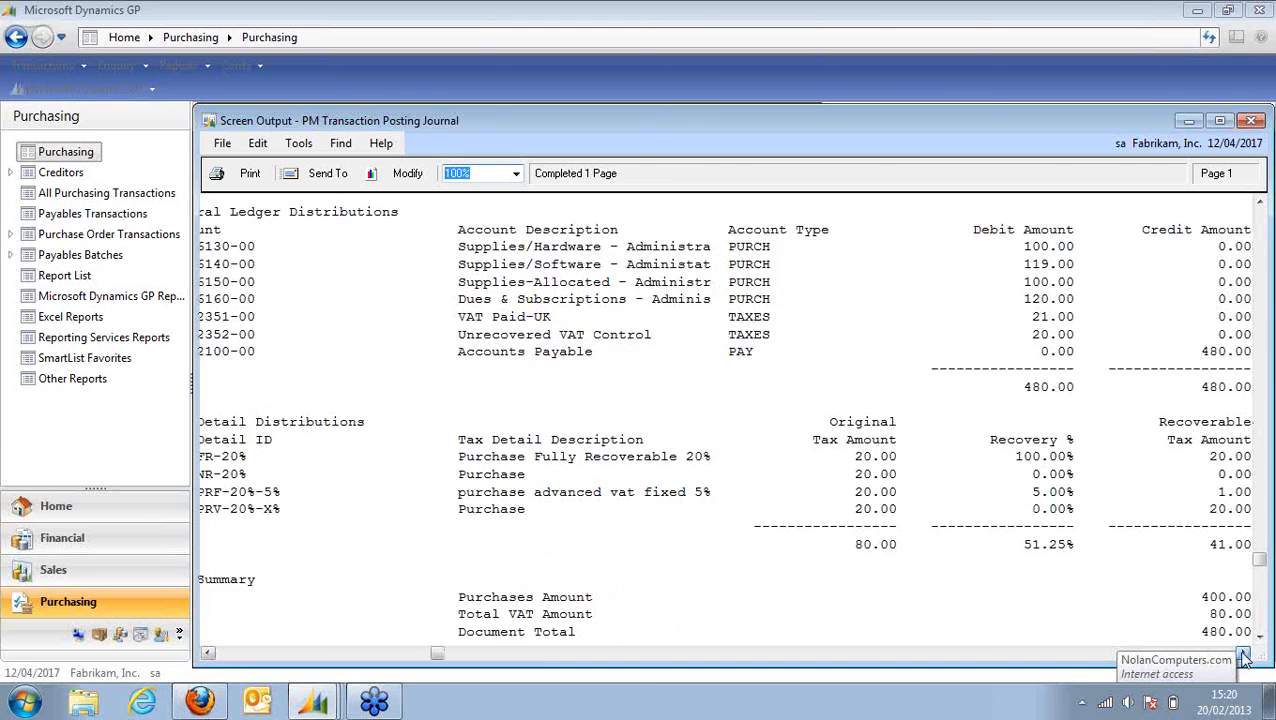
left_click(1245, 653)
left_click(1245, 653)
left_click(1245, 653)
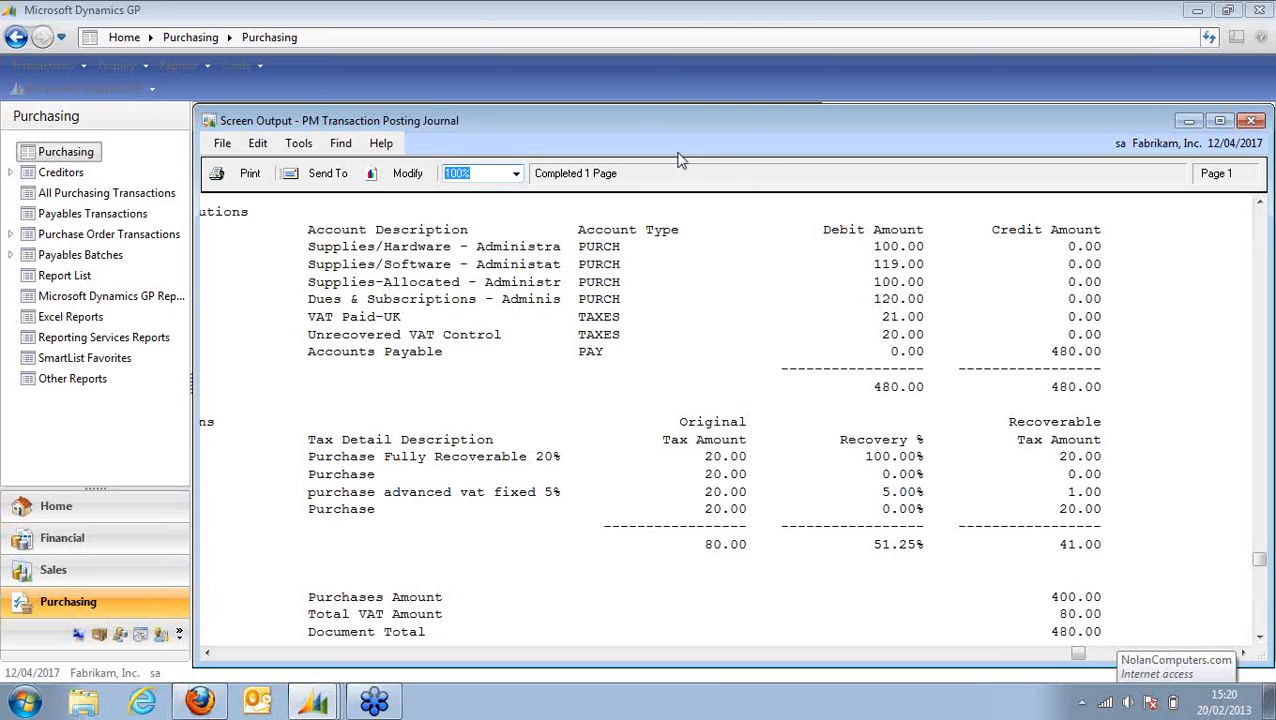
left_click_drag(740, 124, 645, 109)
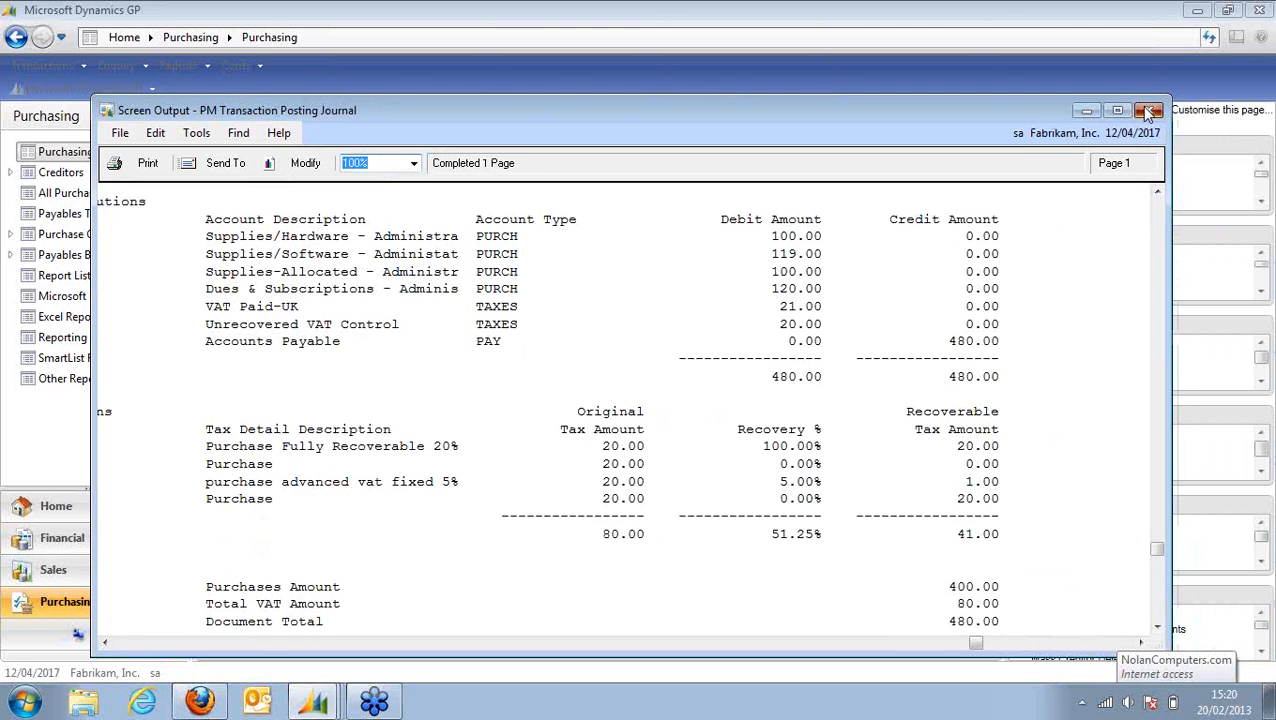
left_click(1149, 111)
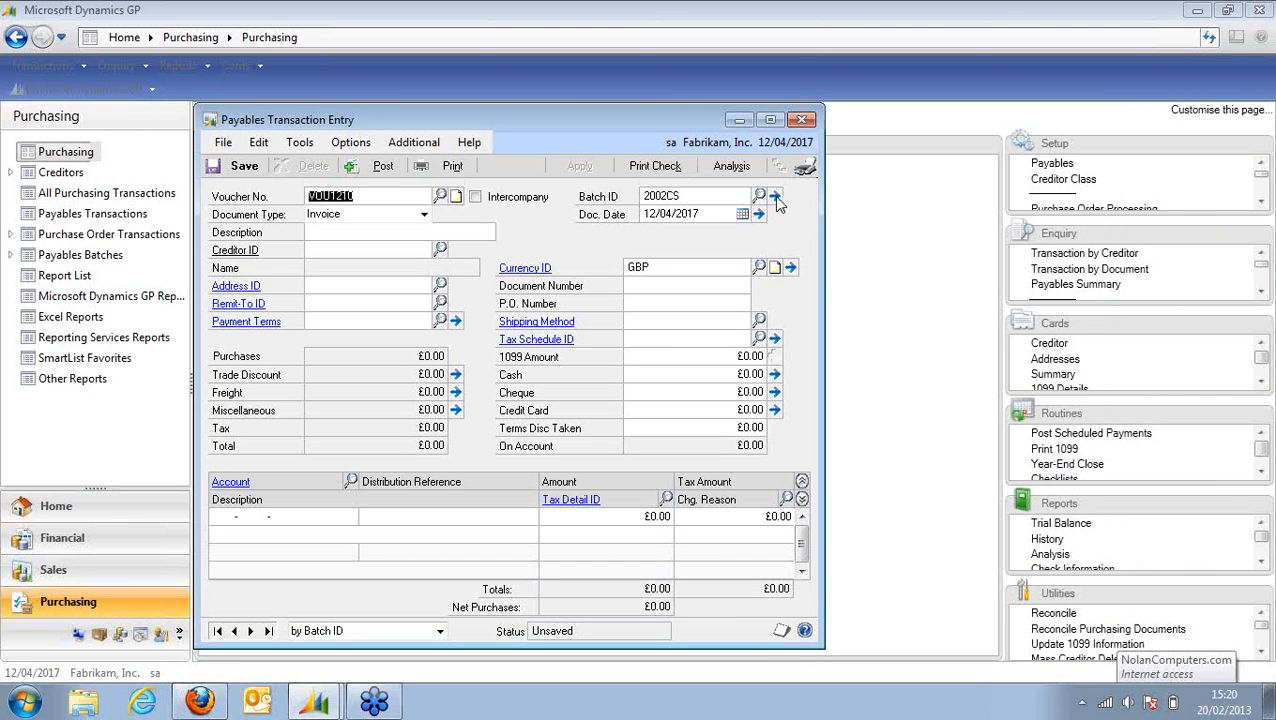
Post payables batch 2002CS, sending the Trn Entry Posting Journal to the screen and skipping the remaining posting reports.
left_click(775, 197)
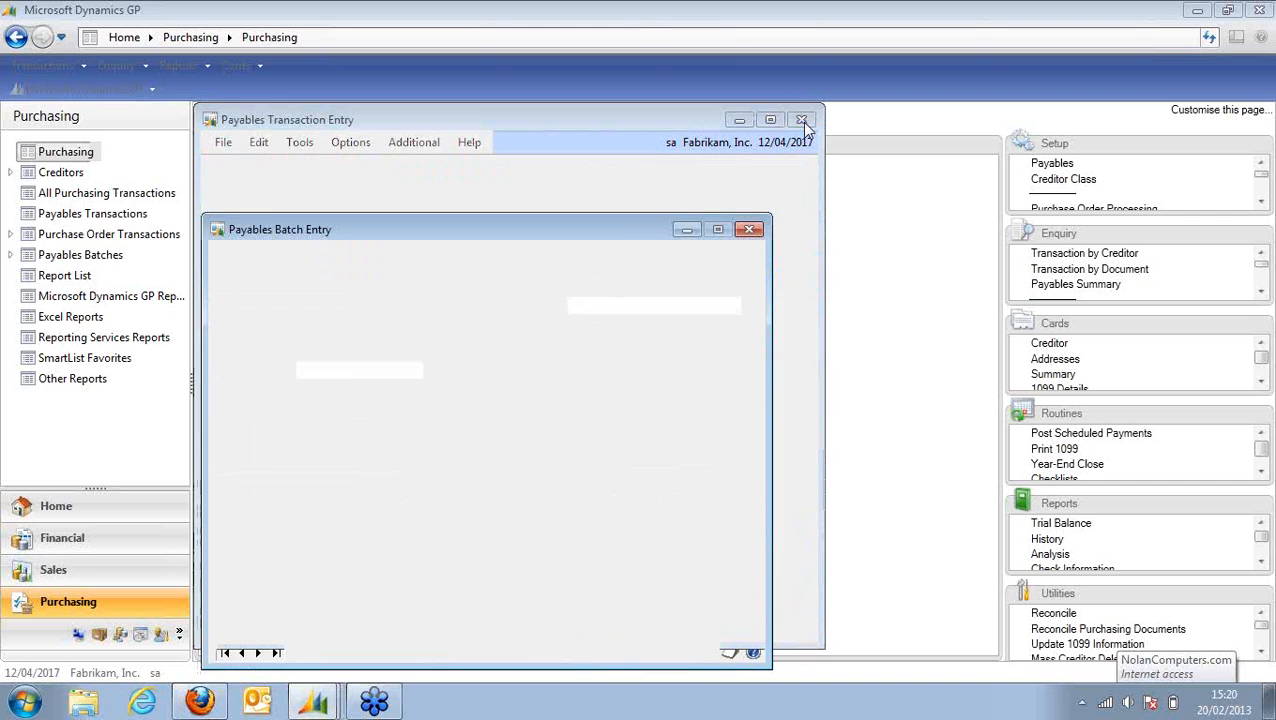
left_click(803, 121)
left_click_drag(618, 229, 699, 136)
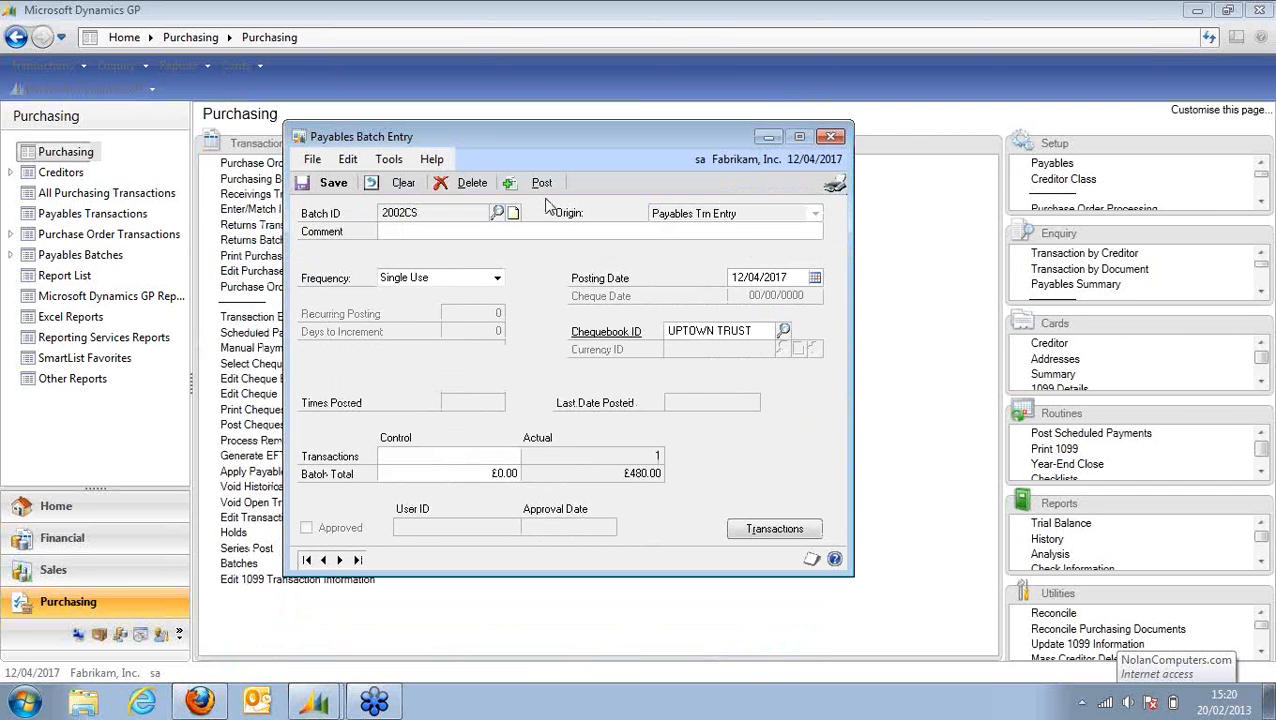
left_click(540, 186)
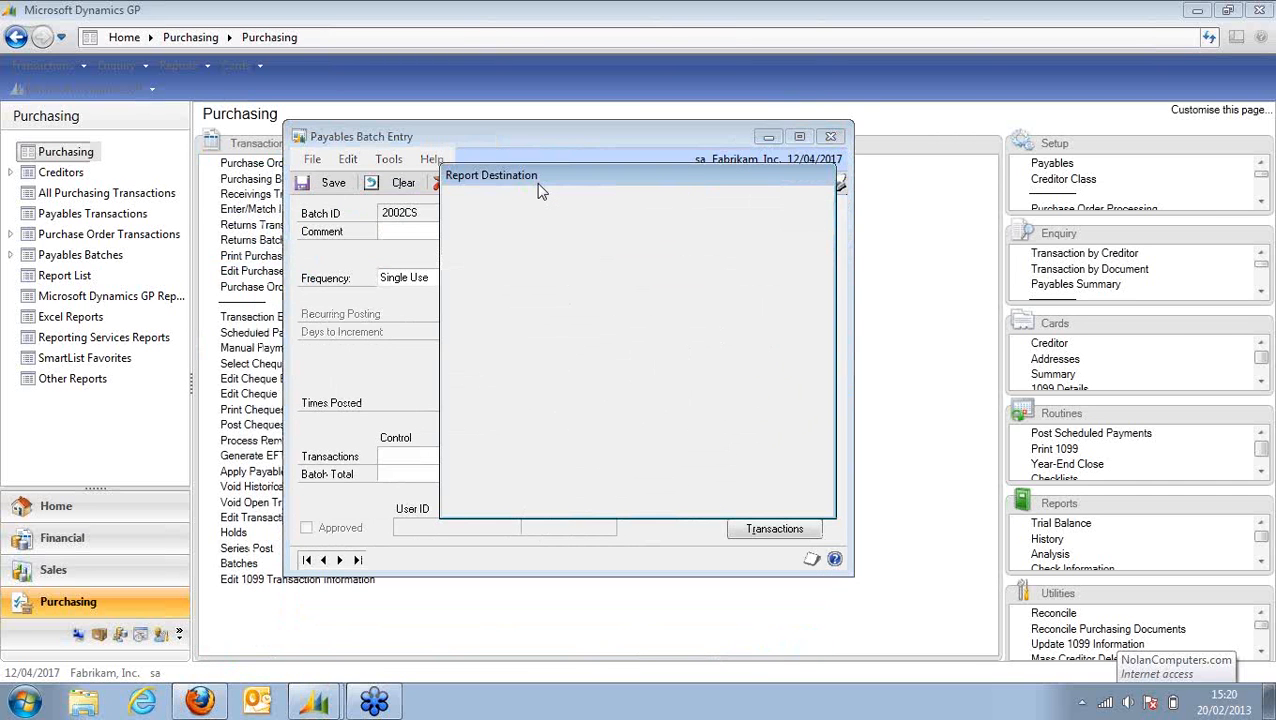
left_click(706, 498)
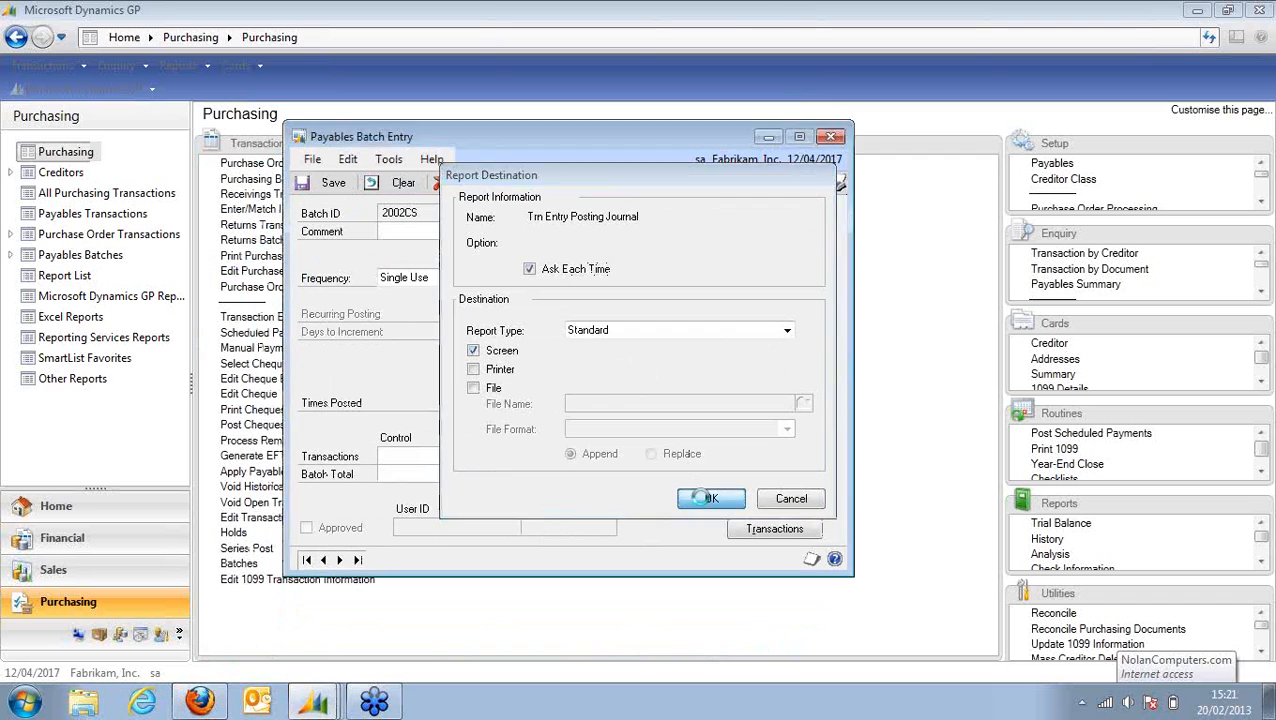
left_click(812, 500)
left_click(810, 500)
left_click(808, 500)
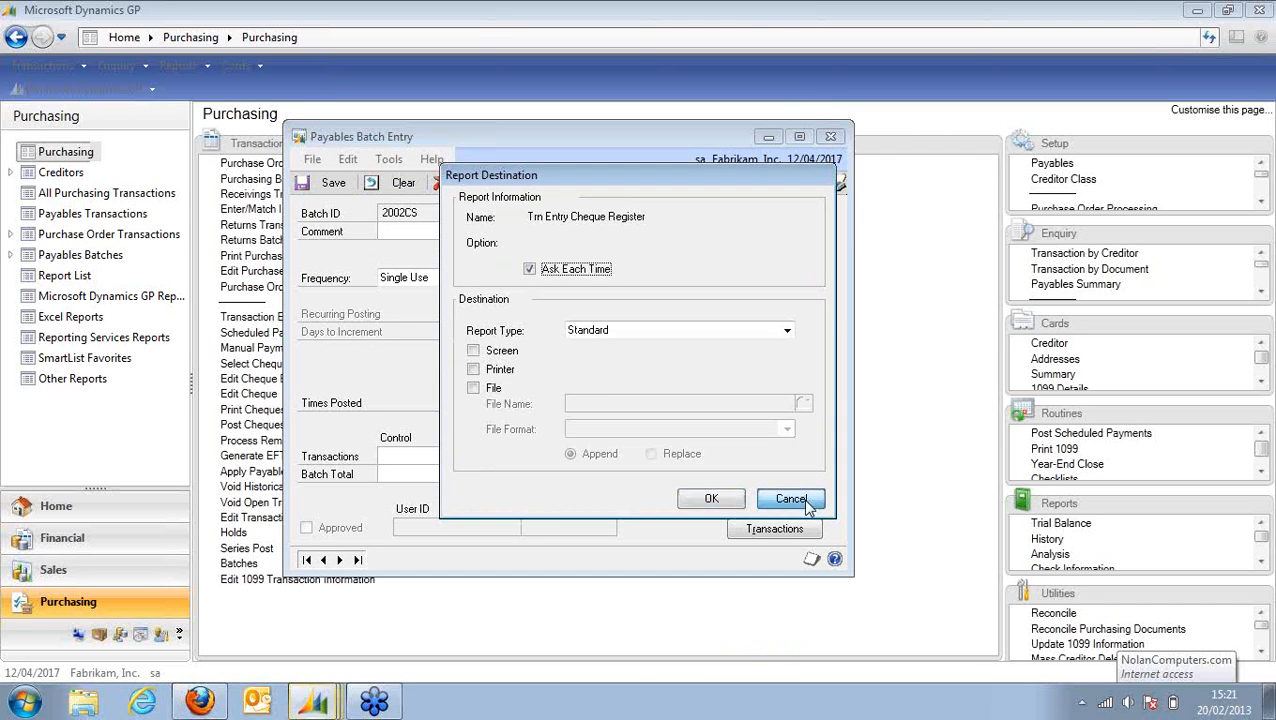
left_click(790, 499)
left_click(790, 499)
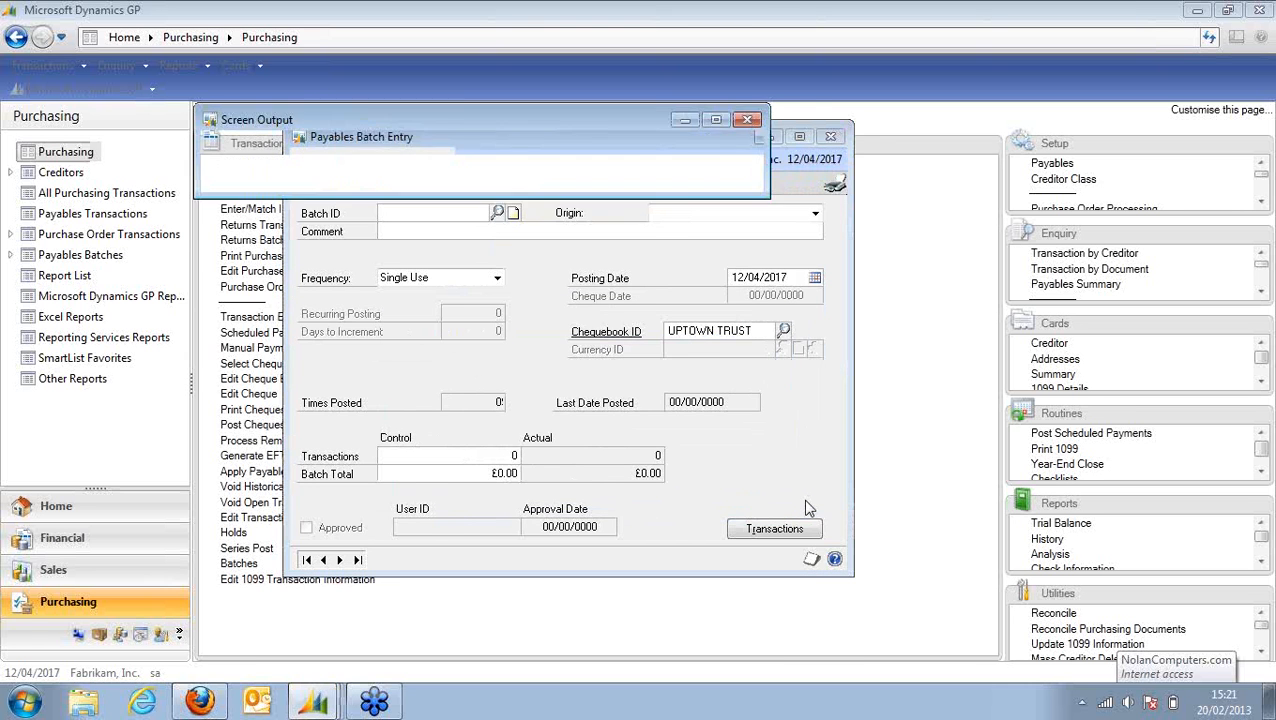
Examine the general ledger and tax detail distributions in the posting journal, and close the report and the batch entry window.
scroll(808, 606, "down", 10)
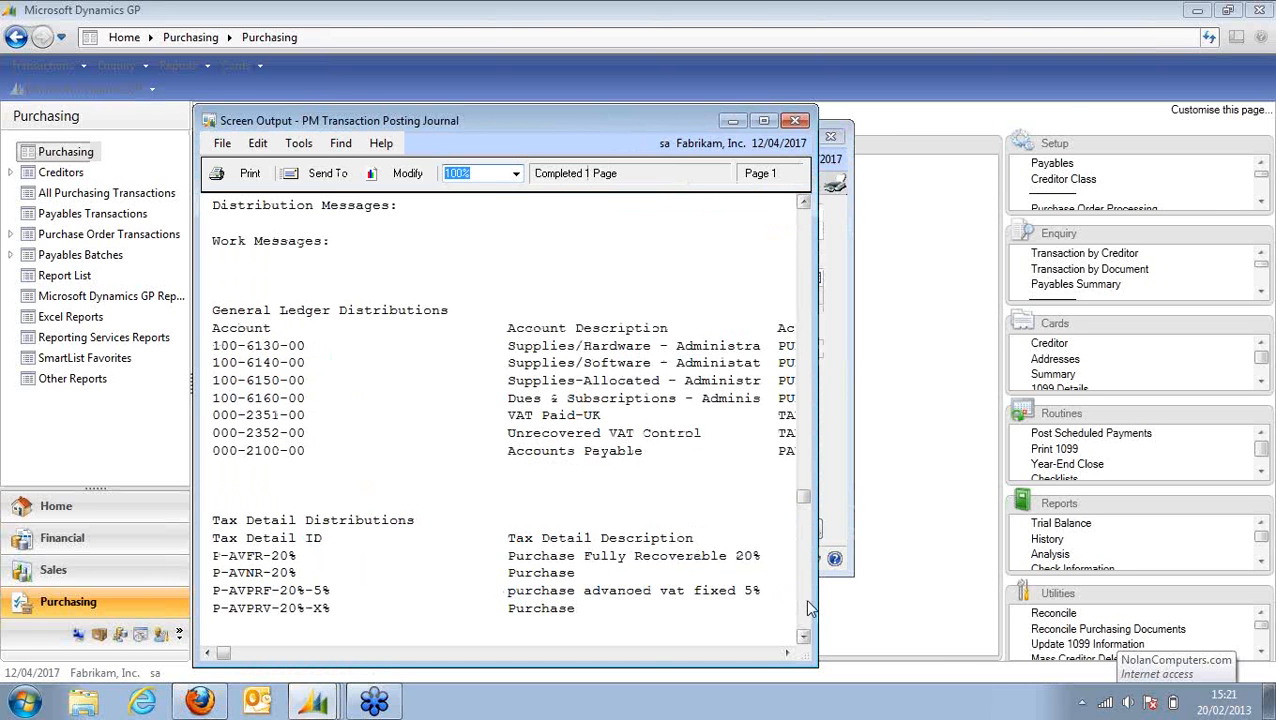
left_click_drag(818, 530, 1232, 507)
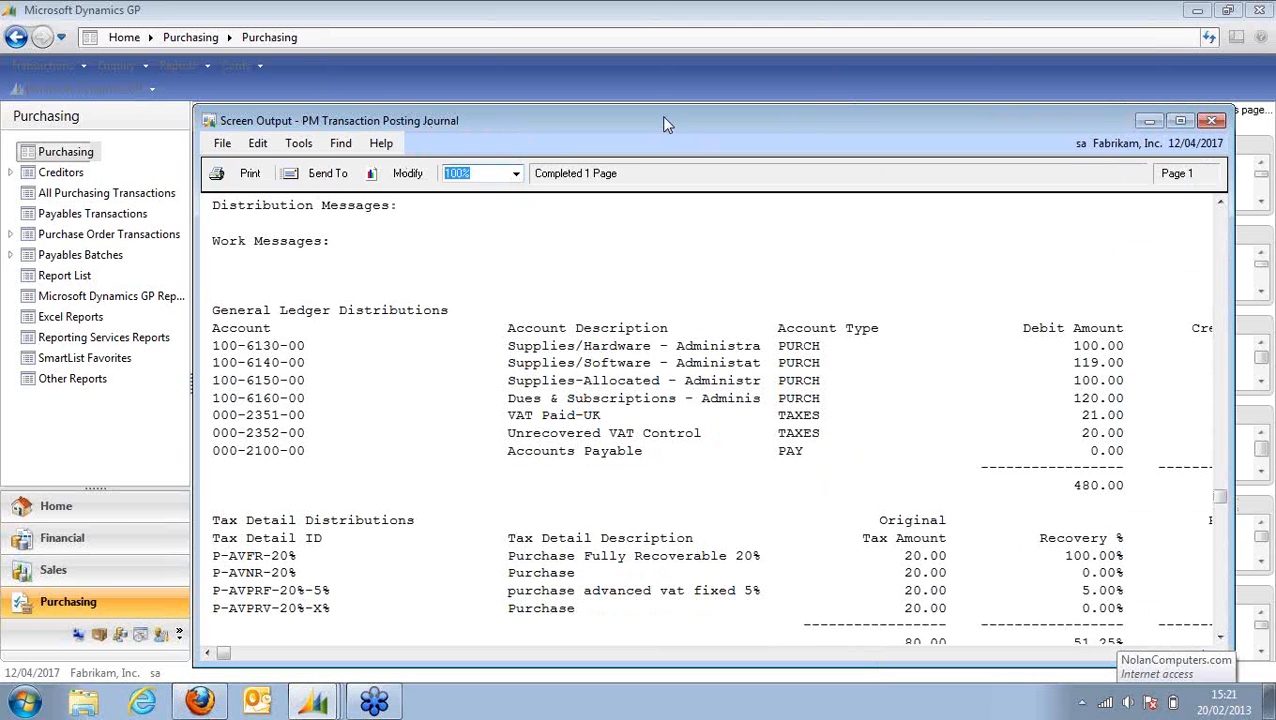
left_click(1210, 122)
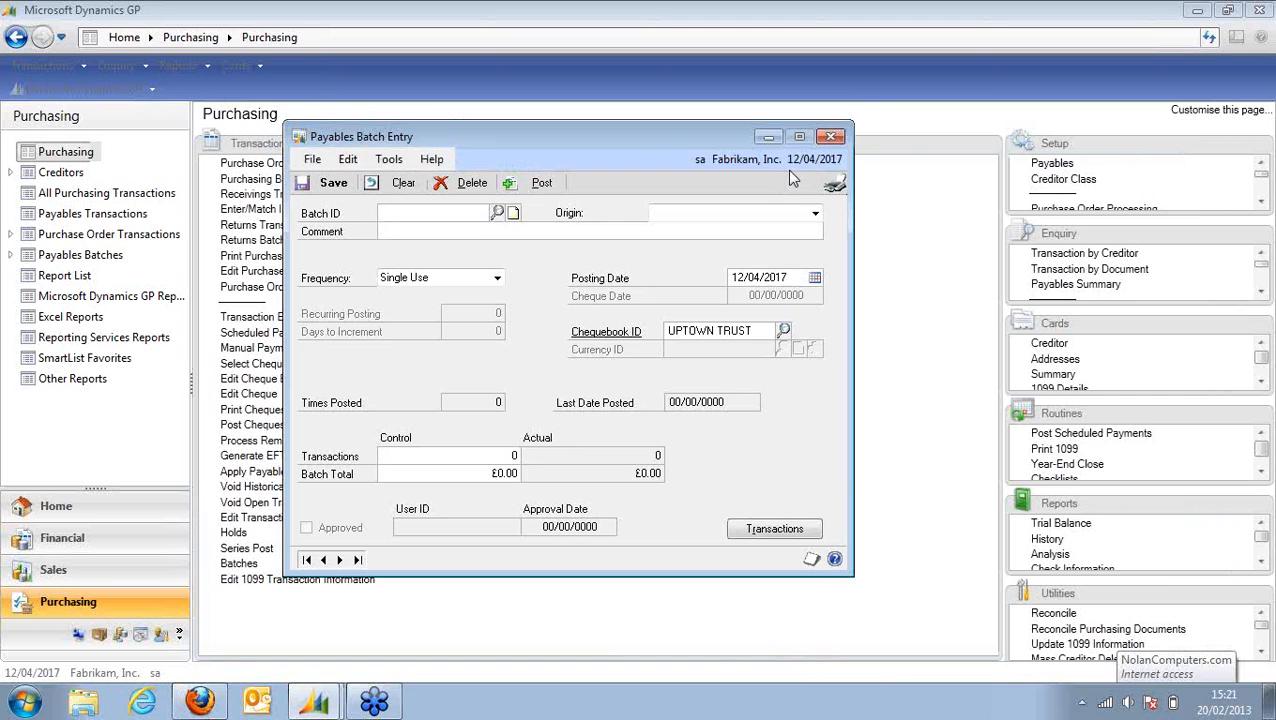
left_click(832, 137)
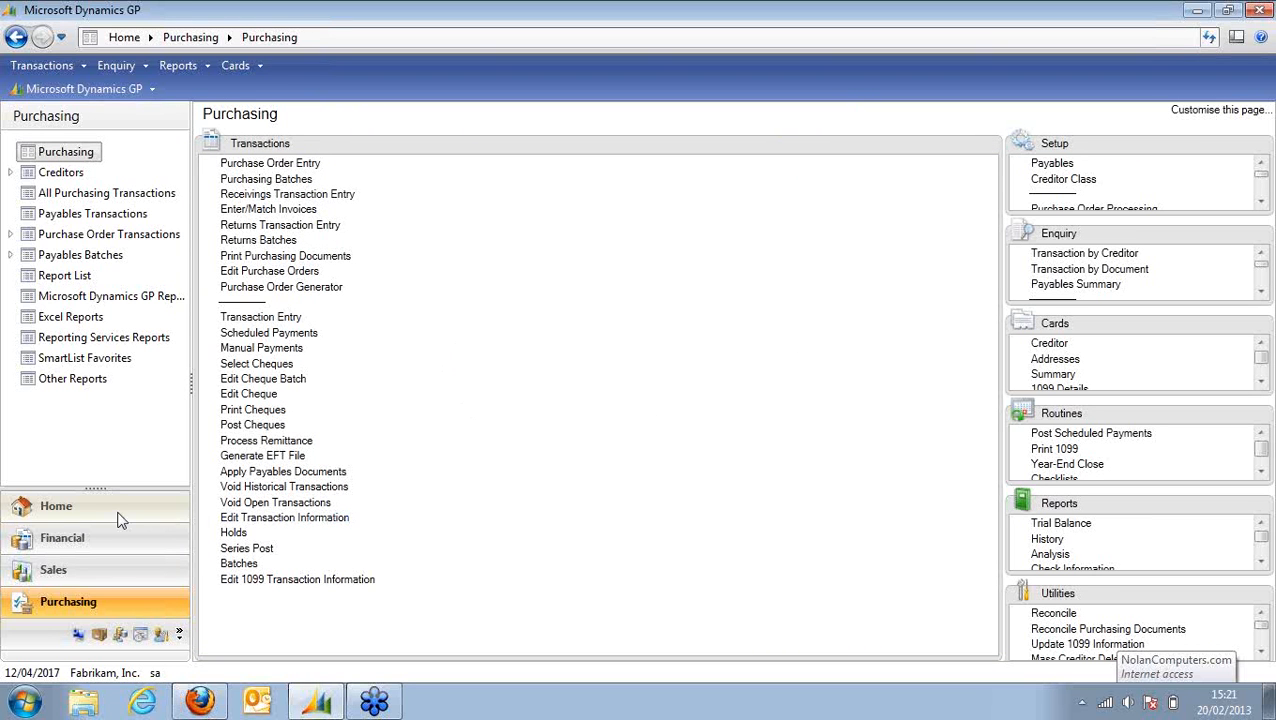
Bring the Financial area's Routines list into the main pane and open the PR VAT Allocation routine under VAT Reporting.
left_click(62, 537)
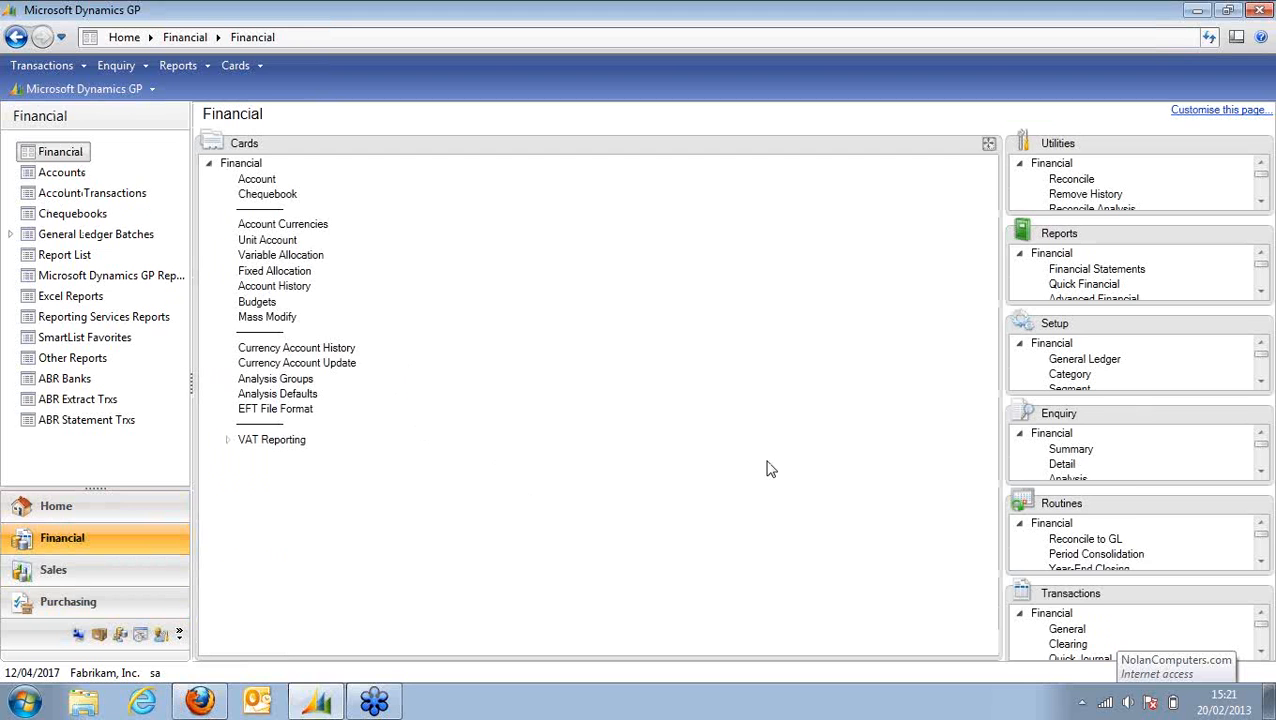
left_click_drag(1131, 510, 800, 452)
left_click(268, 333)
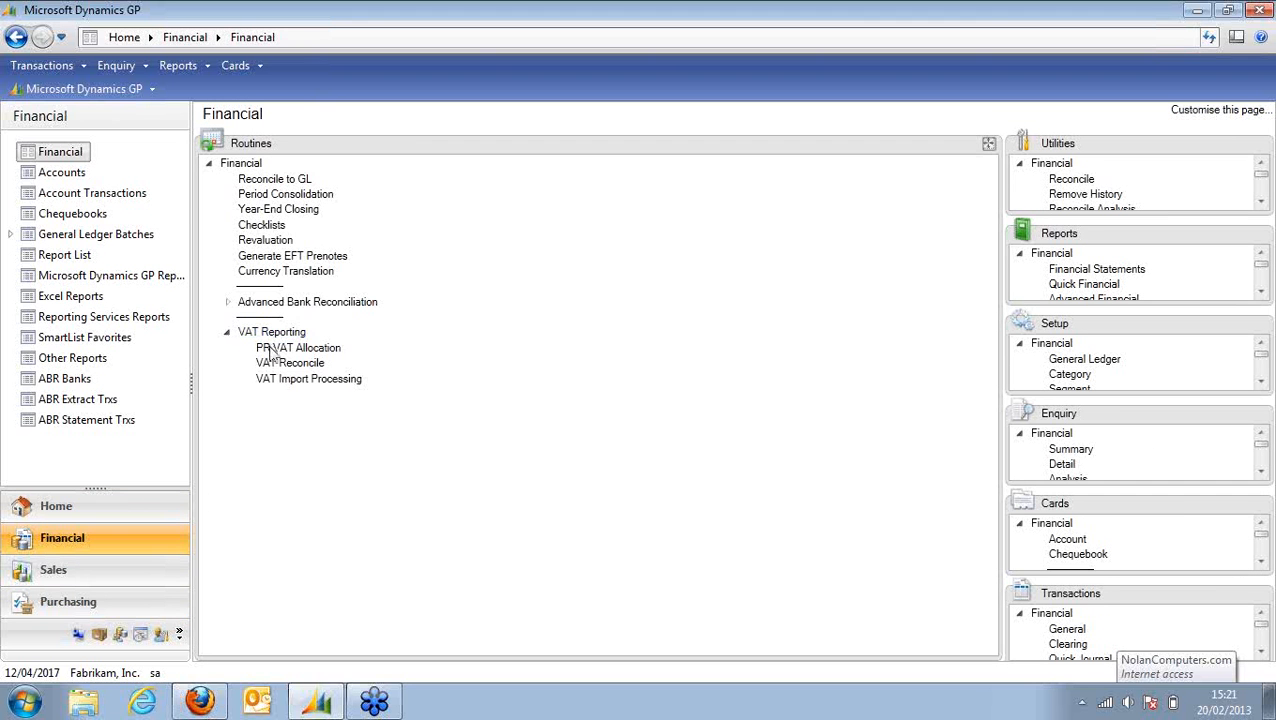
left_click(271, 349)
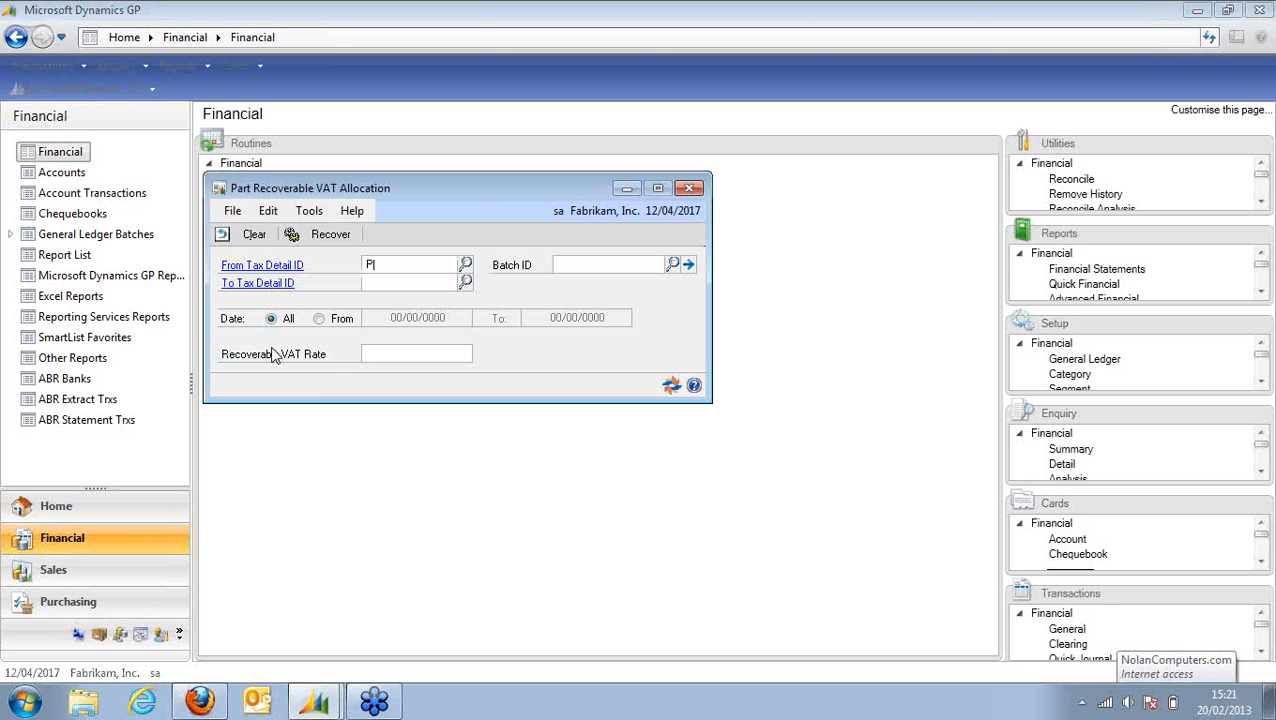
Set the VAT allocation's From and To Tax Detail ID to P-AVPRV-20%-X%.
type("P")
left_click(465, 264)
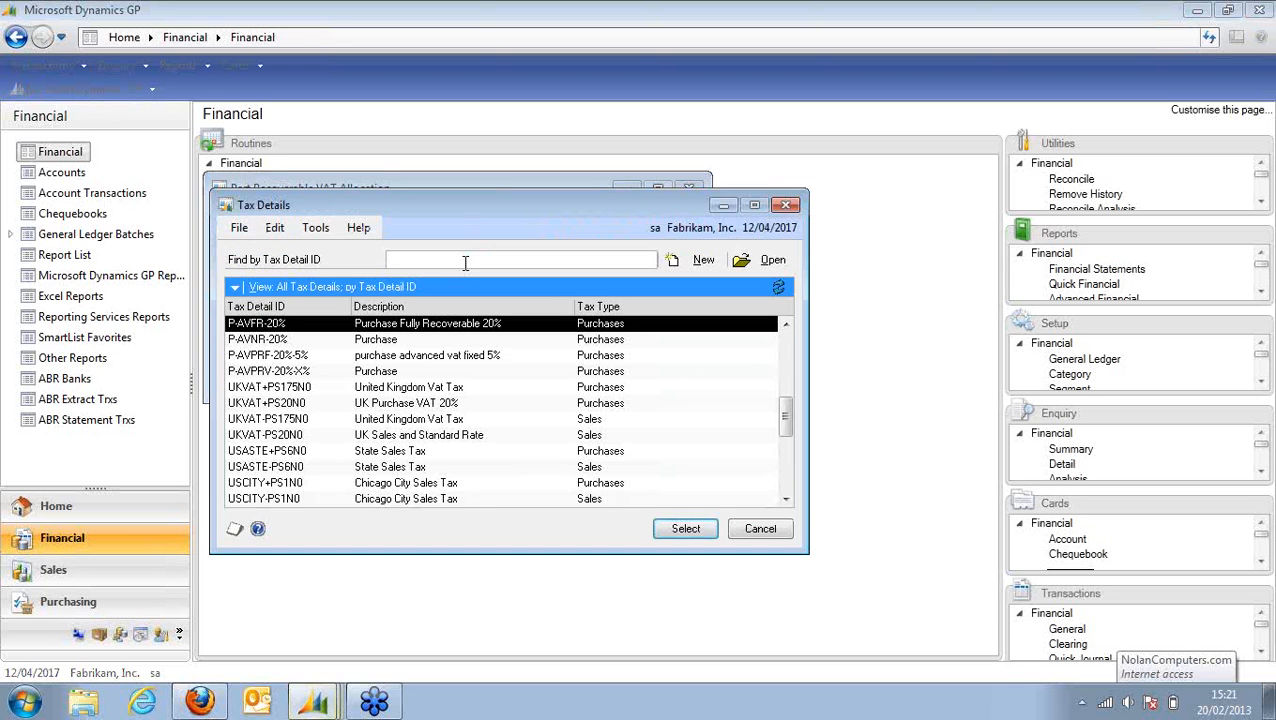
left_click(279, 371)
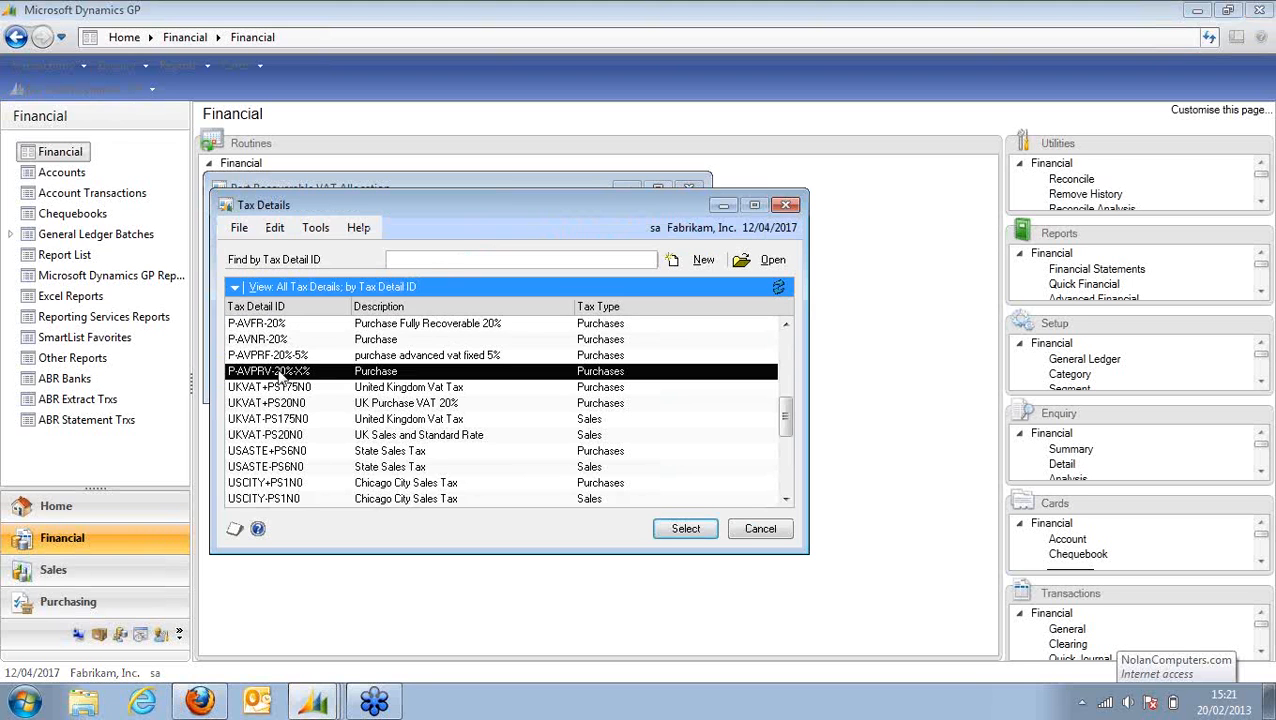
double_click(279, 371)
double_click(436, 264)
key("ctrl+c")
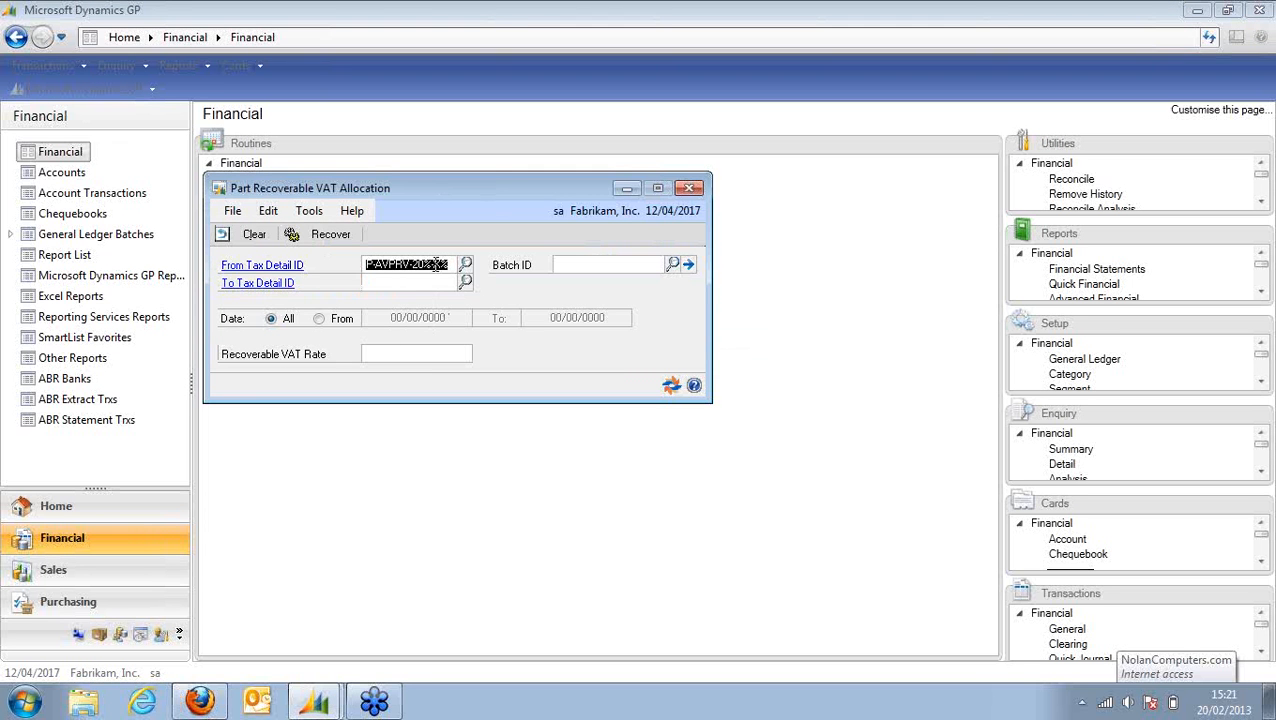
left_click(426, 281)
key("ctrl+v")
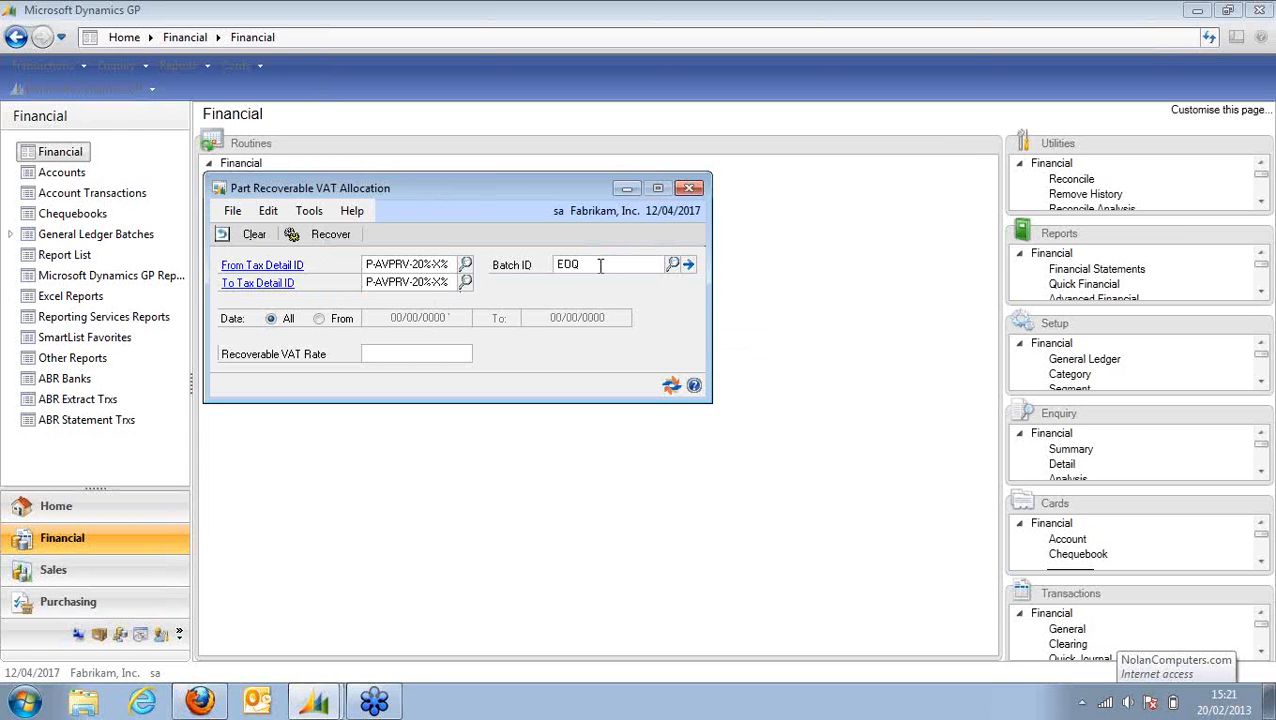
Add a new single-use general entry batch named EOQVAT and close the batch and allocation windows.
left_click(600, 266)
type("EOQVAT")
key("Tab")
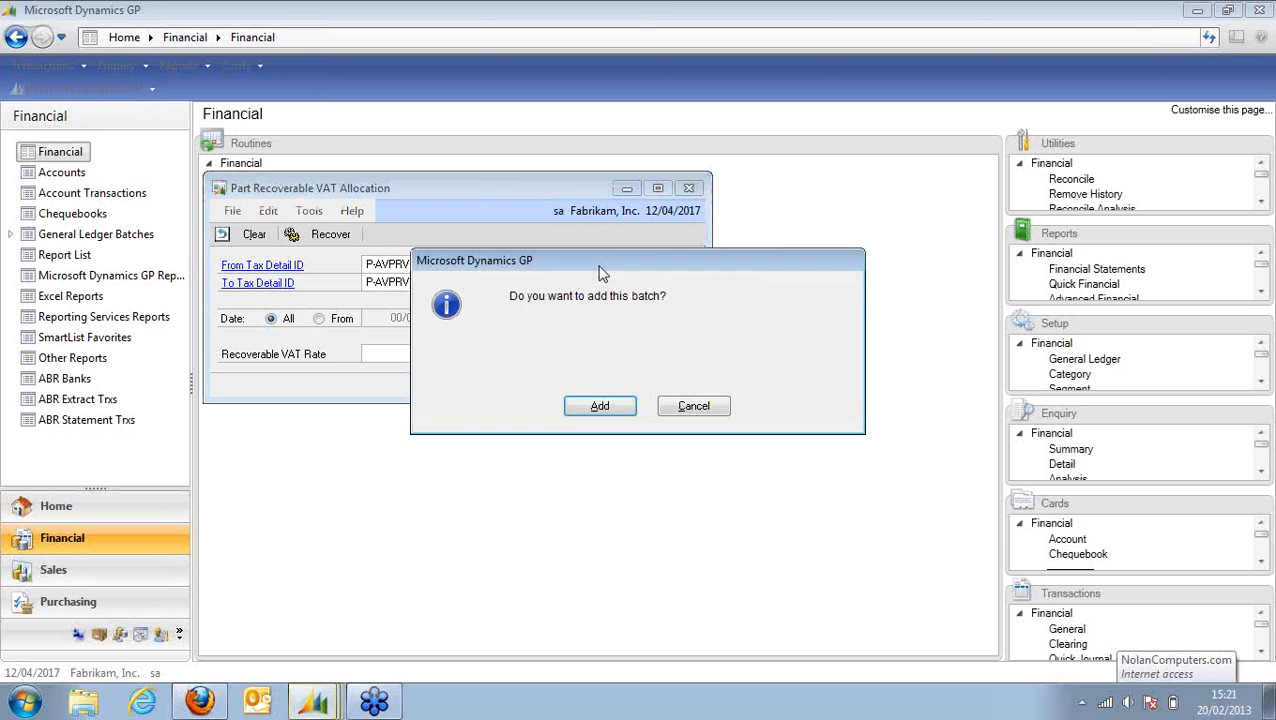
key("Return")
left_click(282, 235)
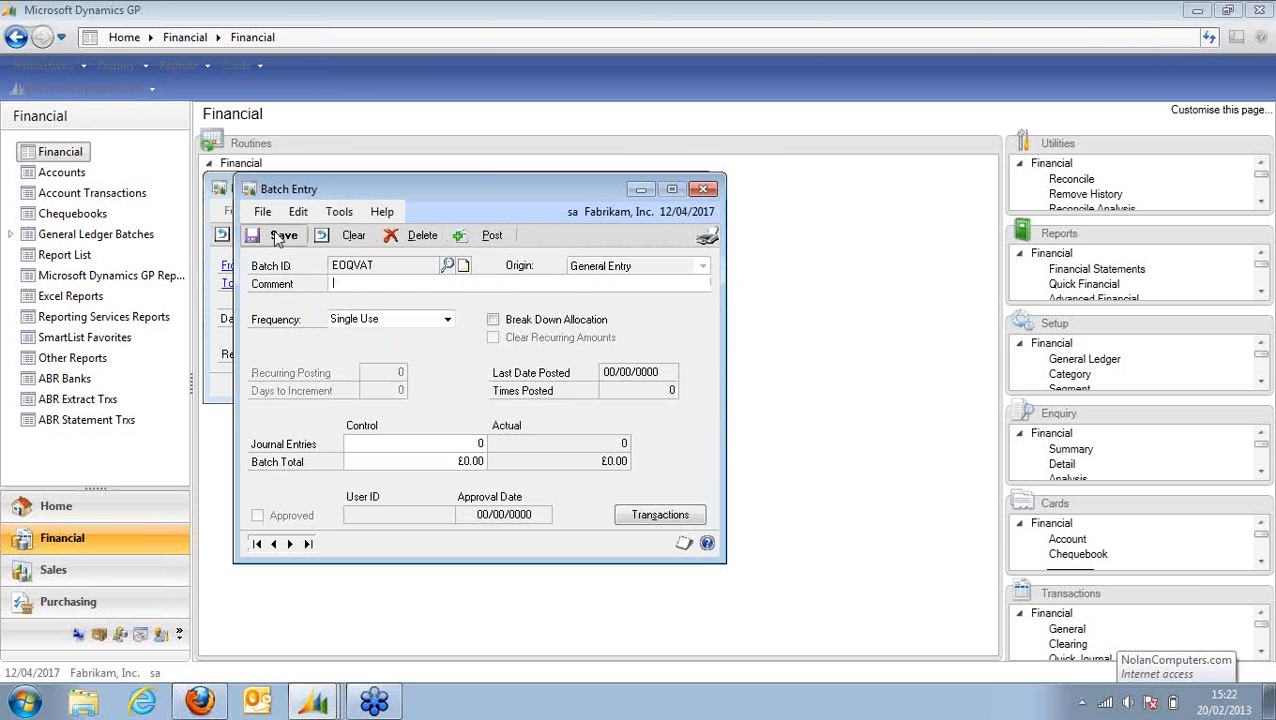
left_click(703, 189)
left_click(703, 189)
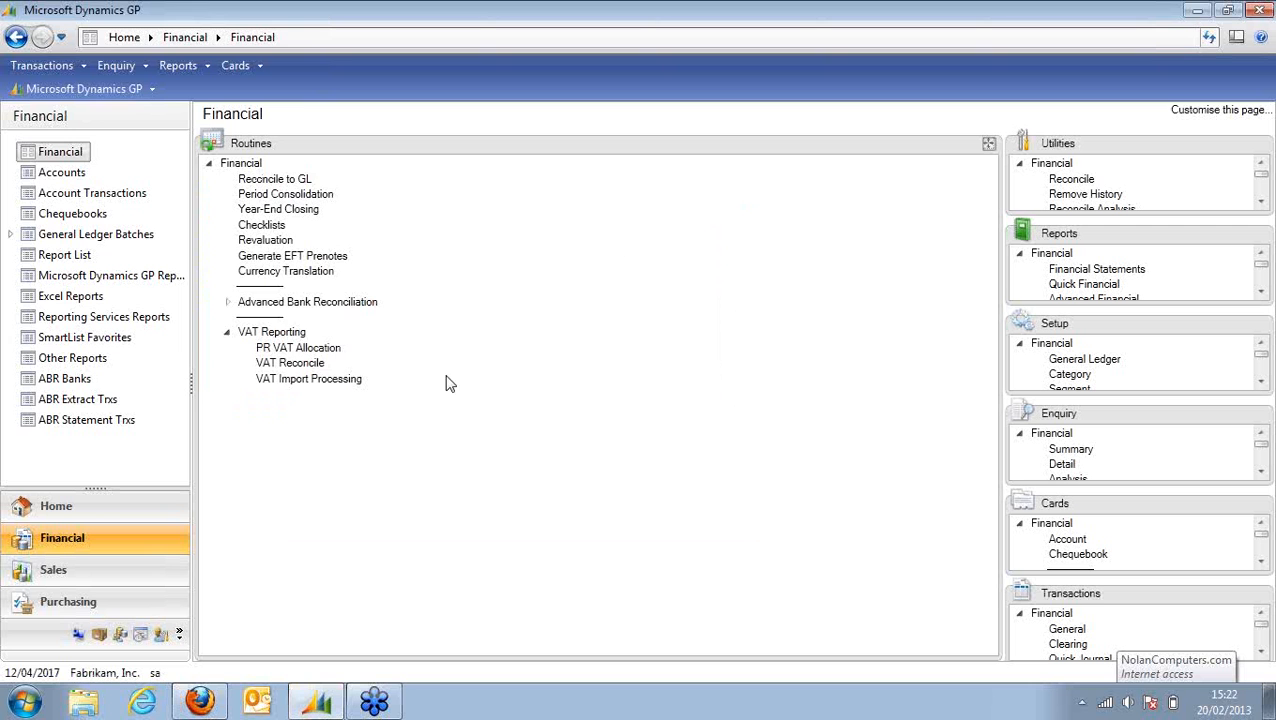
Reopen the PR VAT Allocation routine and limit its tax detail range to P-AVPRV-20%-X% in both the From and To fields.
left_click(320, 348)
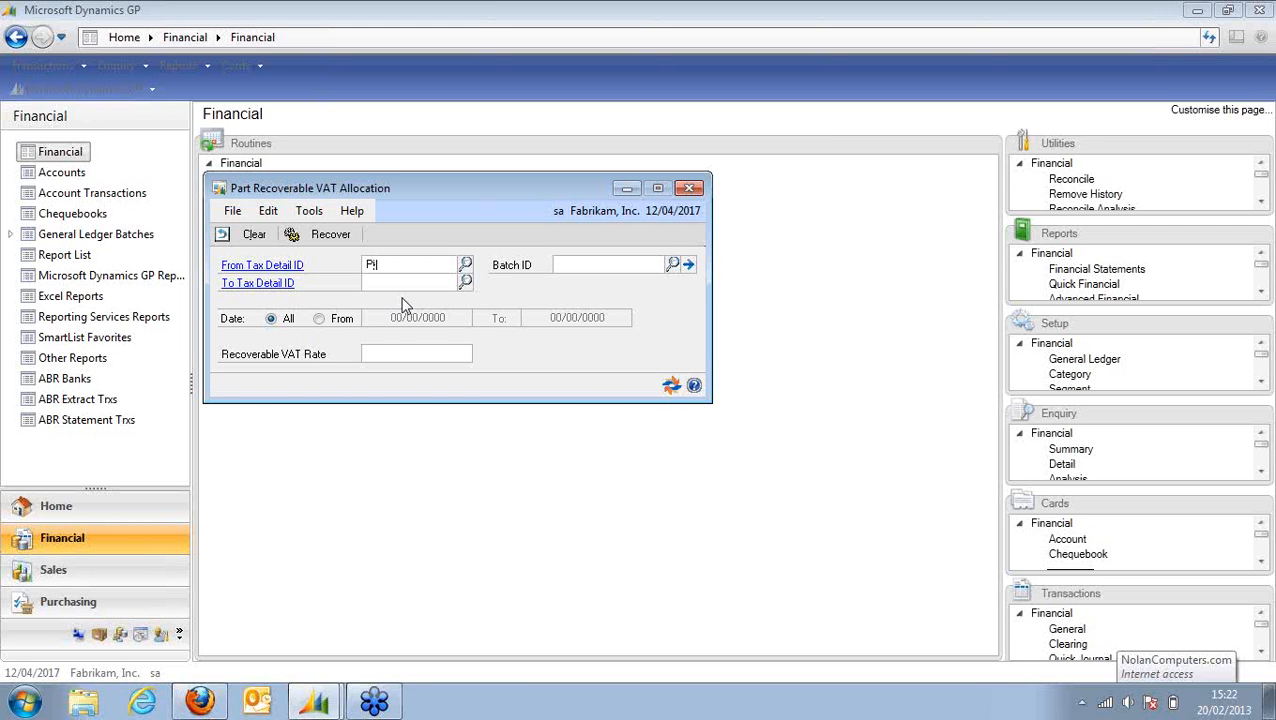
left_click(465, 264)
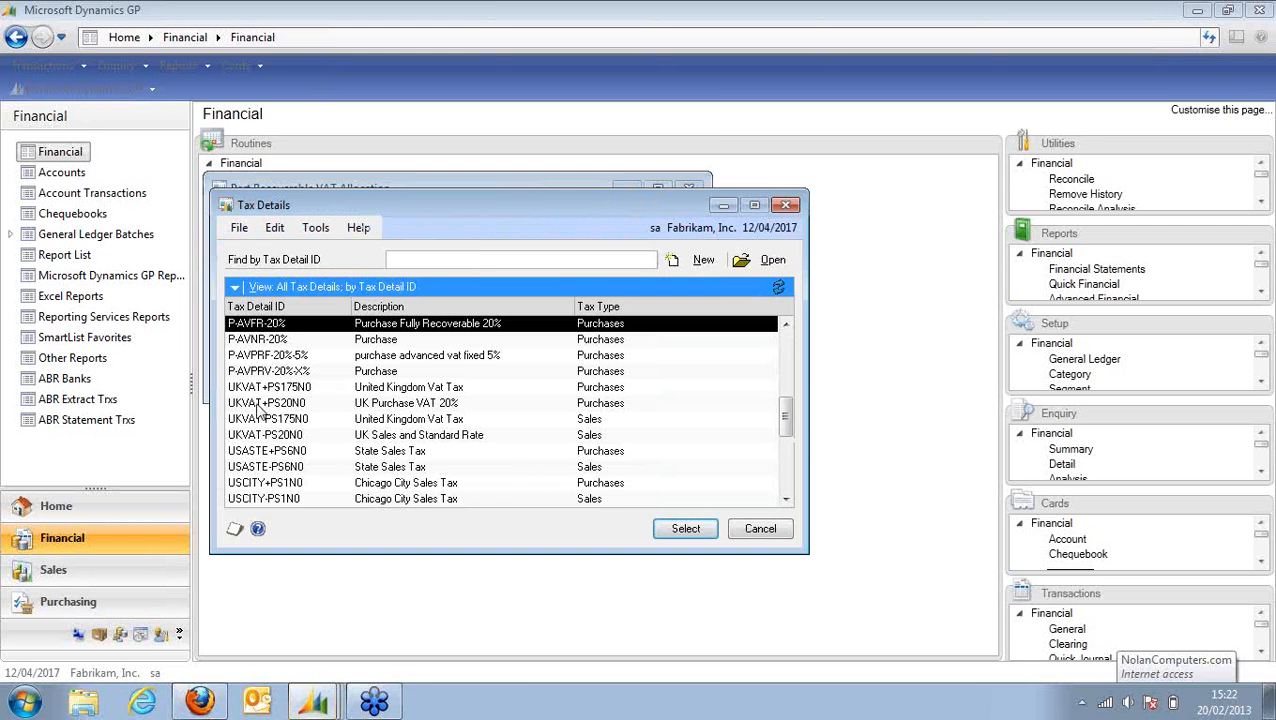
double_click(280, 372)
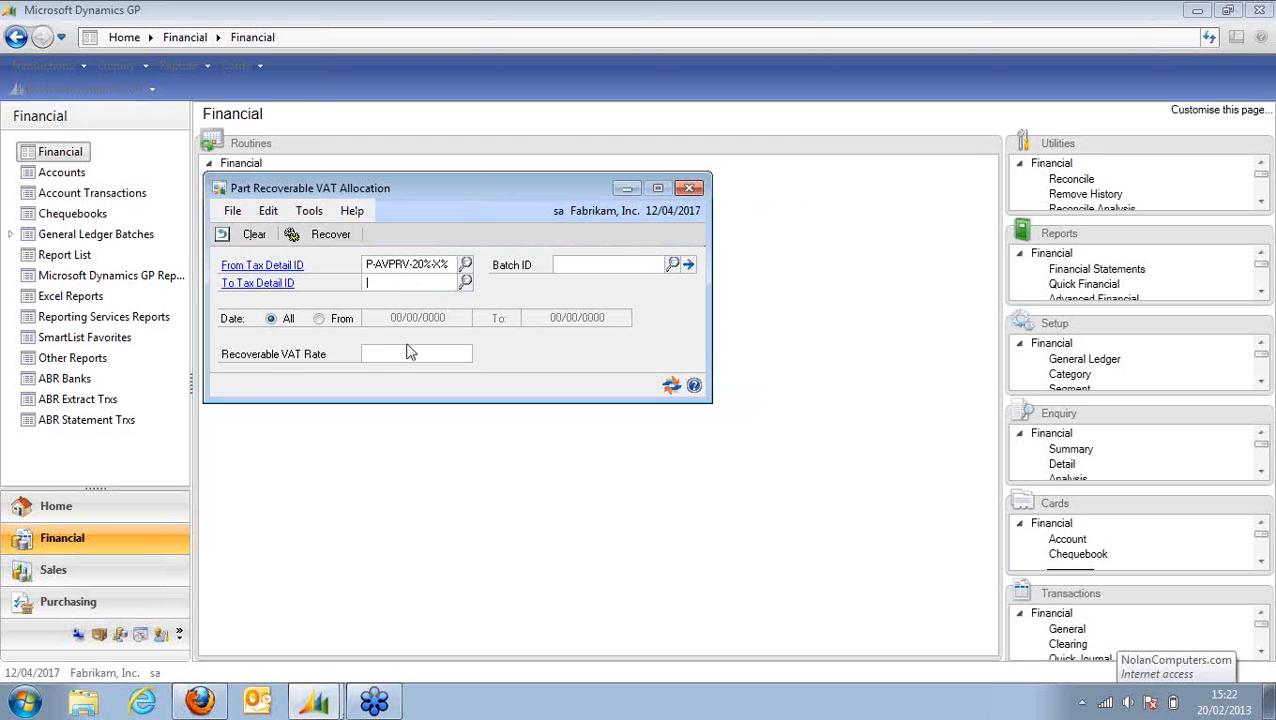
left_click(465, 283)
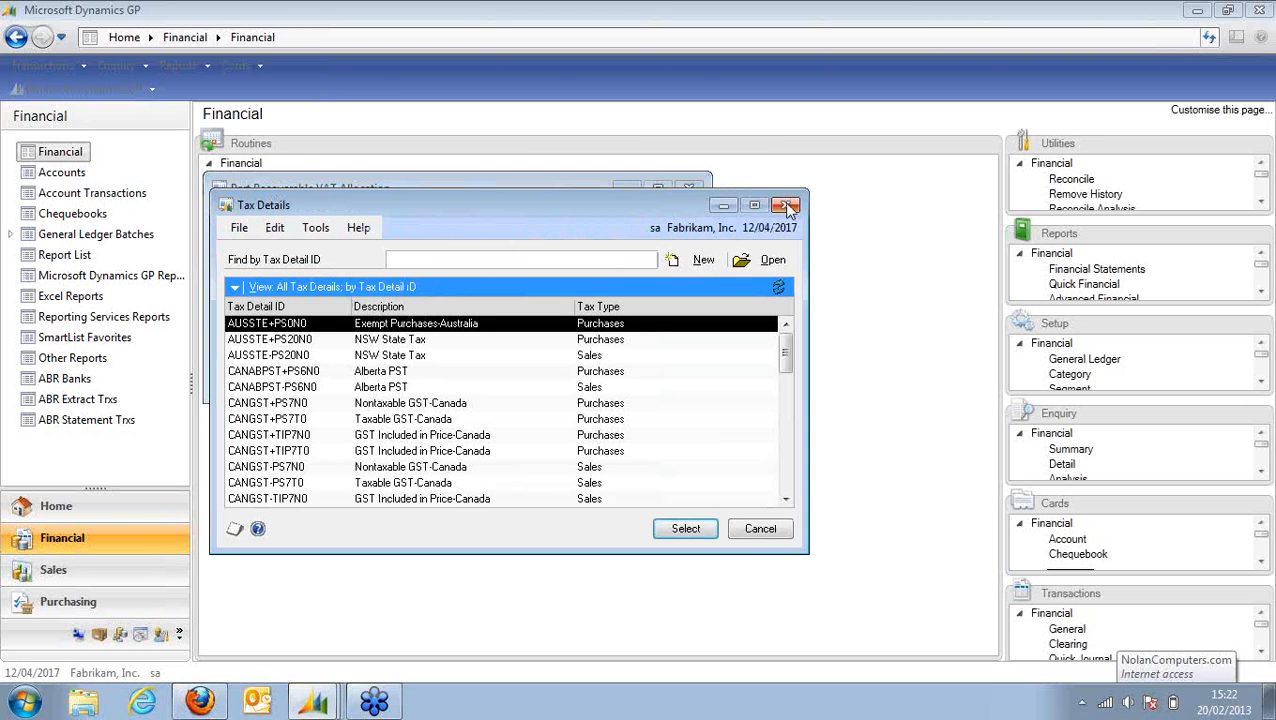
left_click(788, 206)
left_click(440, 263)
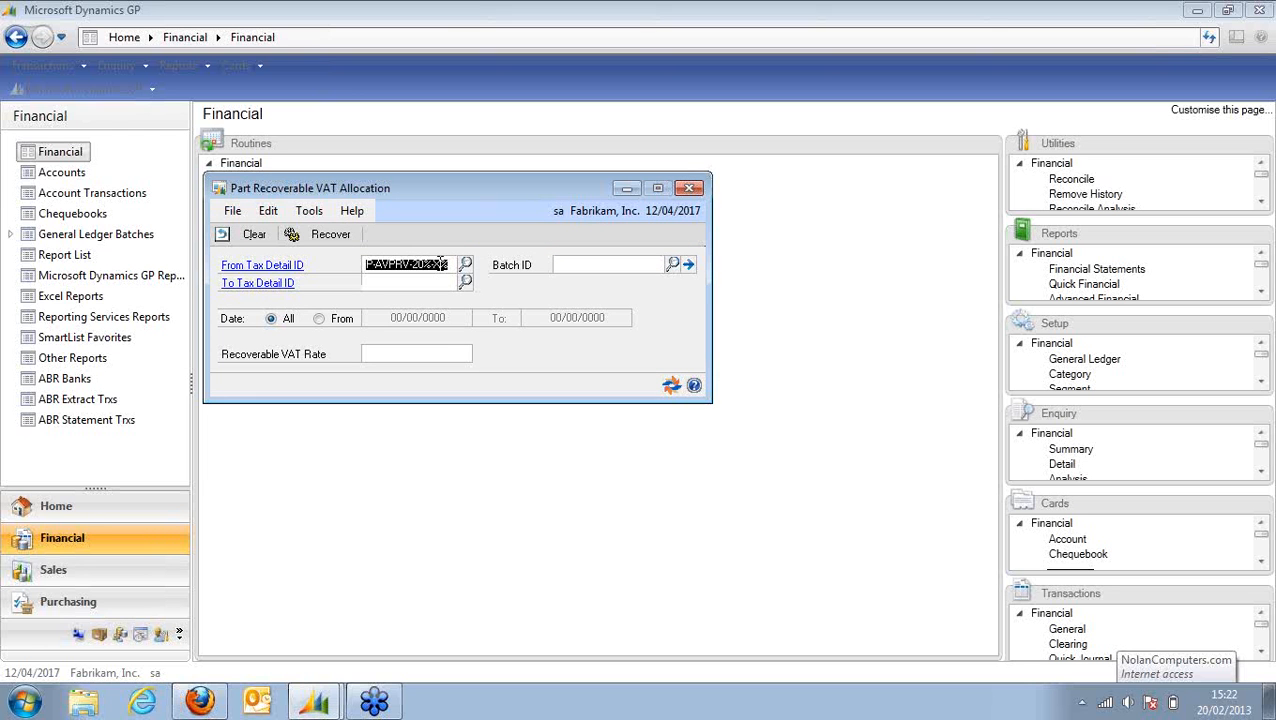
left_click(424, 280)
type("P-AVPRV-20%X%")
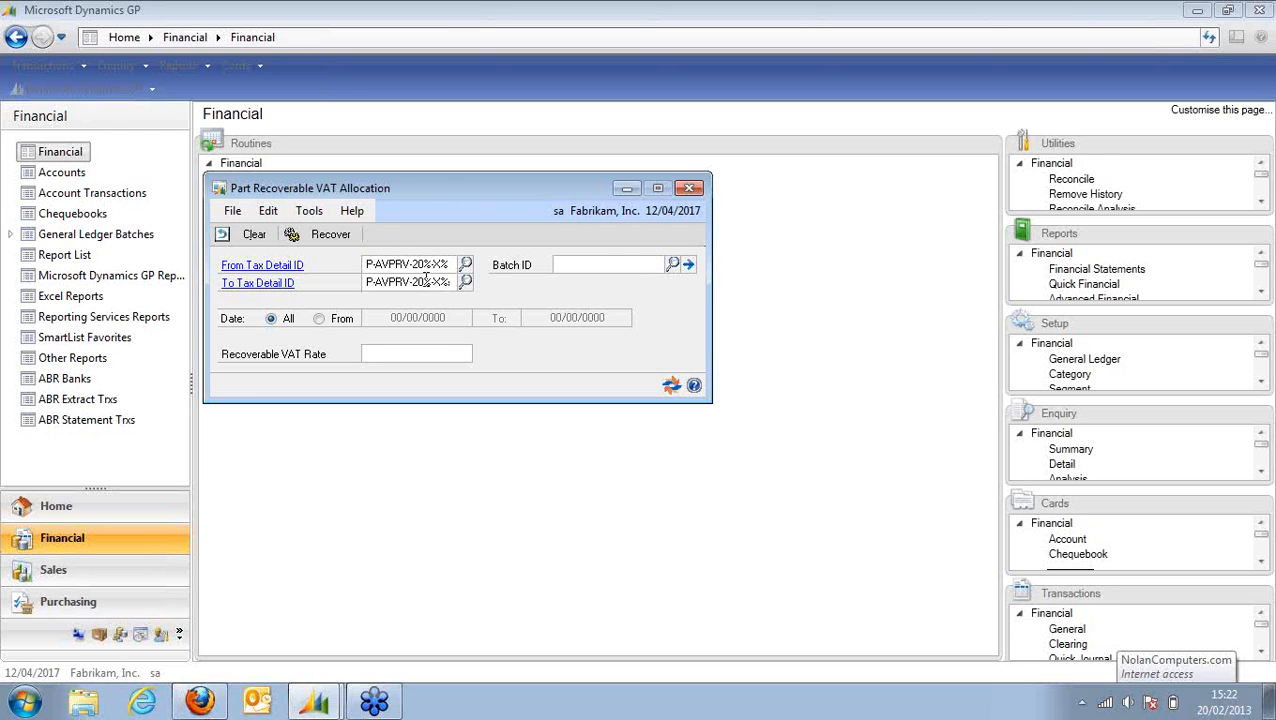
Choose the existing batch EOQVAT for the VAT allocation in place of the mistaken batch EOQ.
left_click(626, 262)
type("EOQ")
left_click(688, 264)
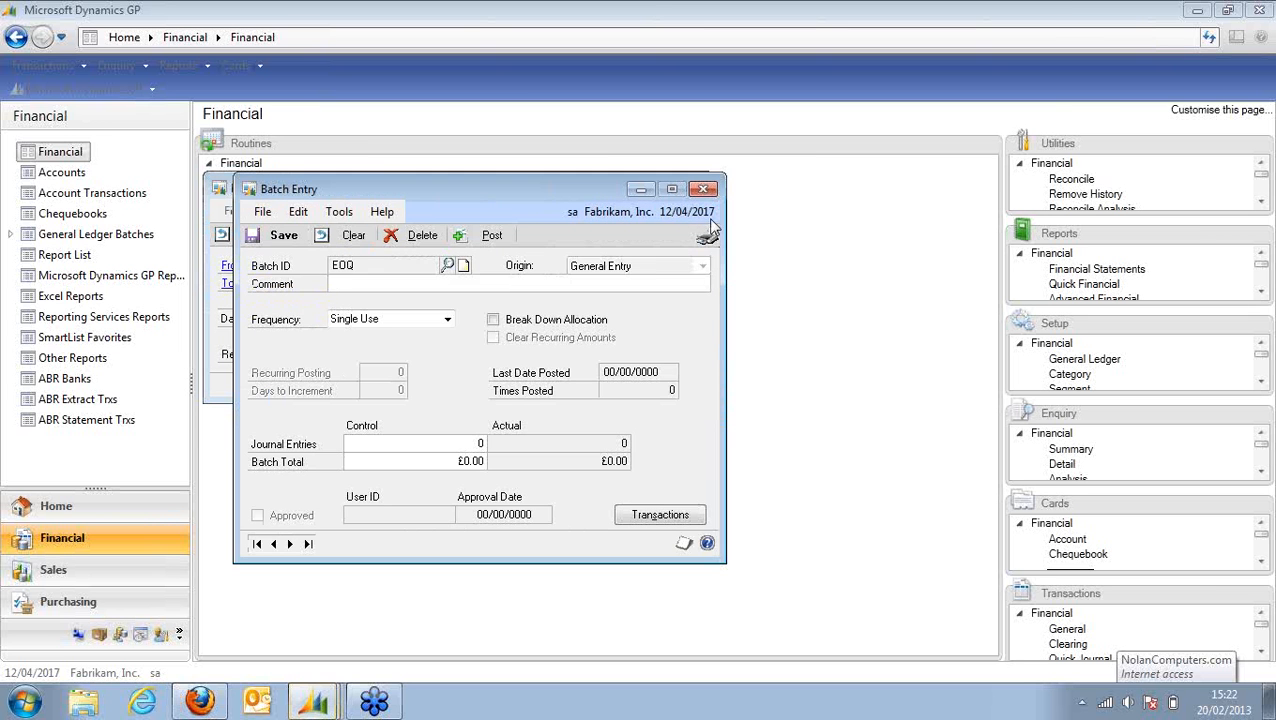
left_click(704, 189)
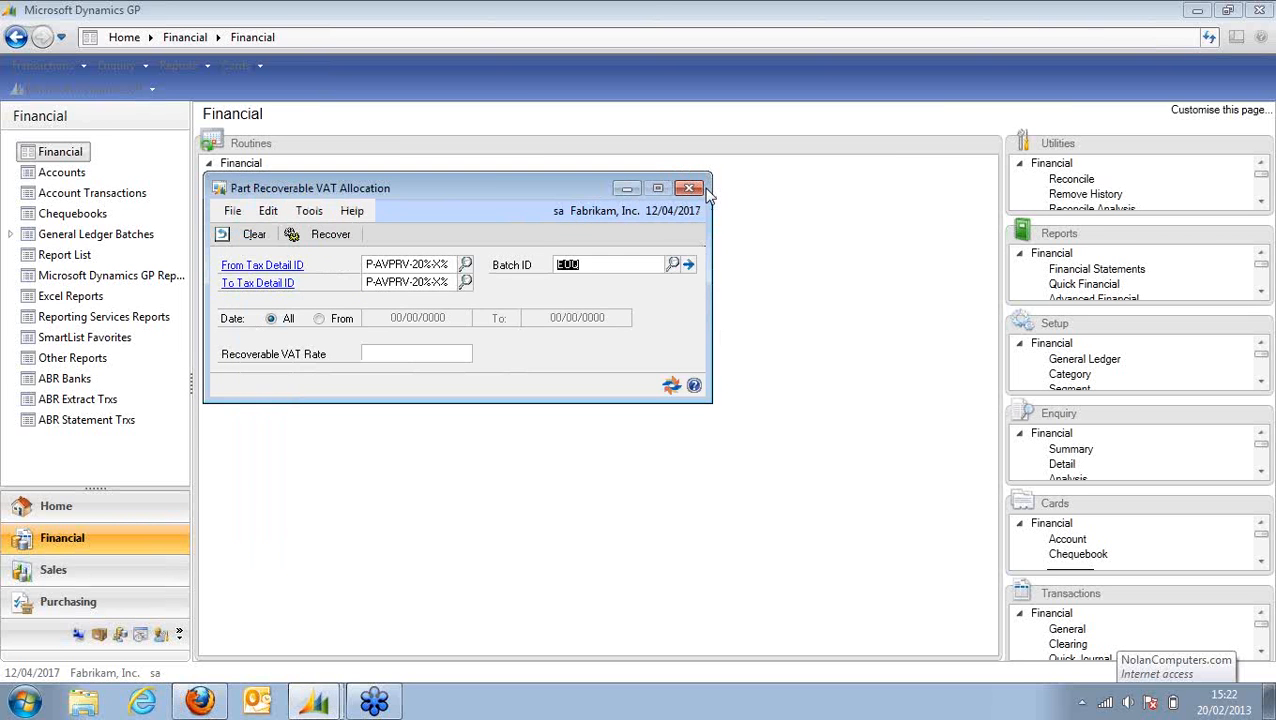
left_click(673, 264)
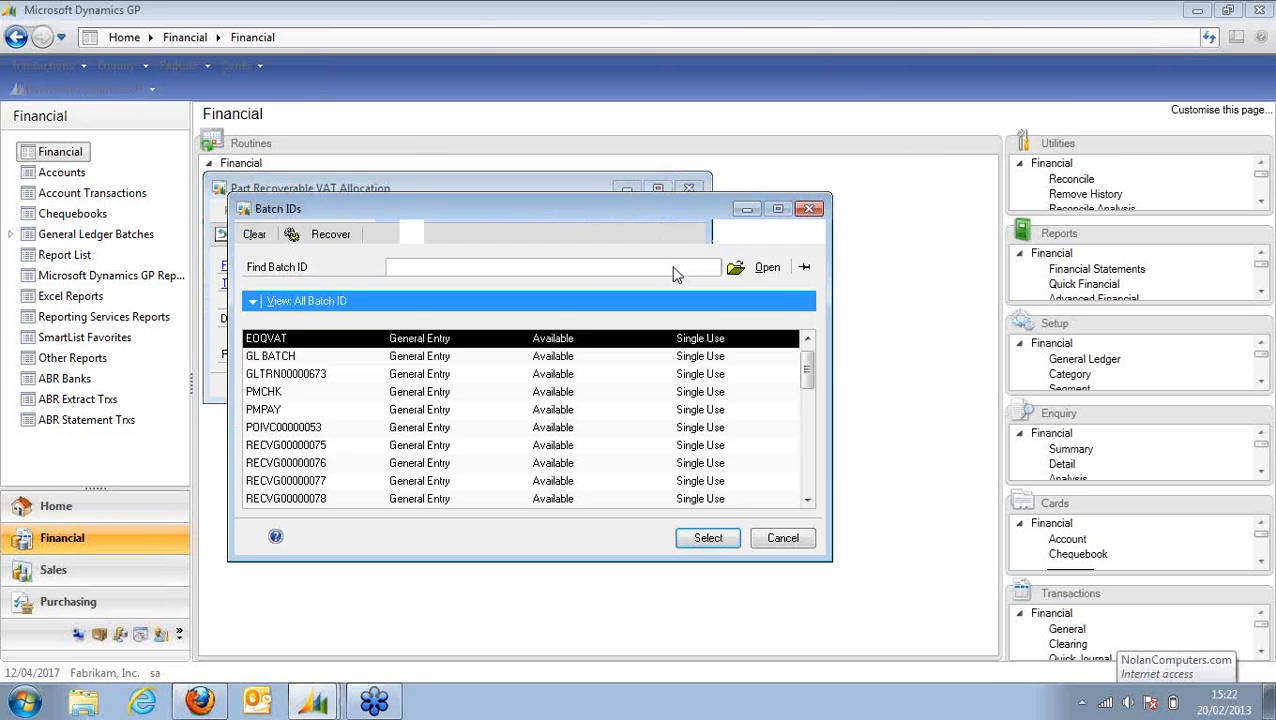
double_click(314, 346)
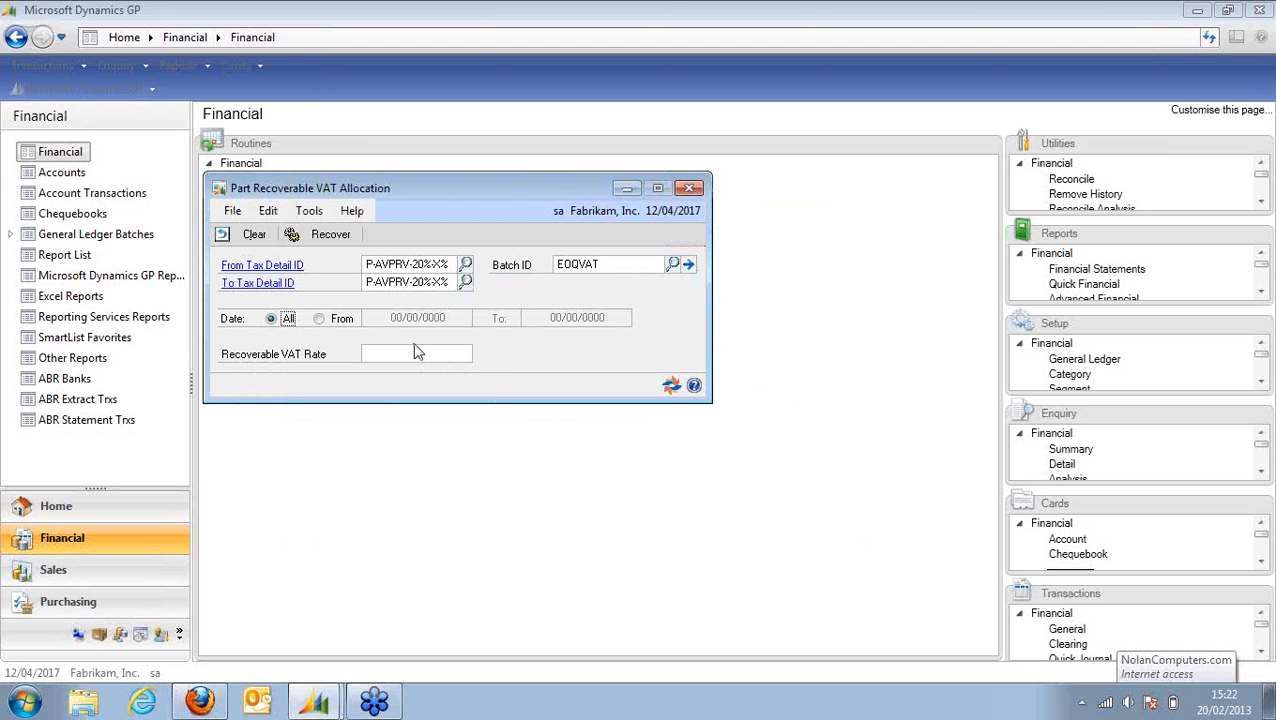
Set the recoverable VAT rate to 30.00, run the recovery for all dates and confirm the prompts.
left_click(428, 354)
type("0.03")
key("Tab")
left_click(333, 236)
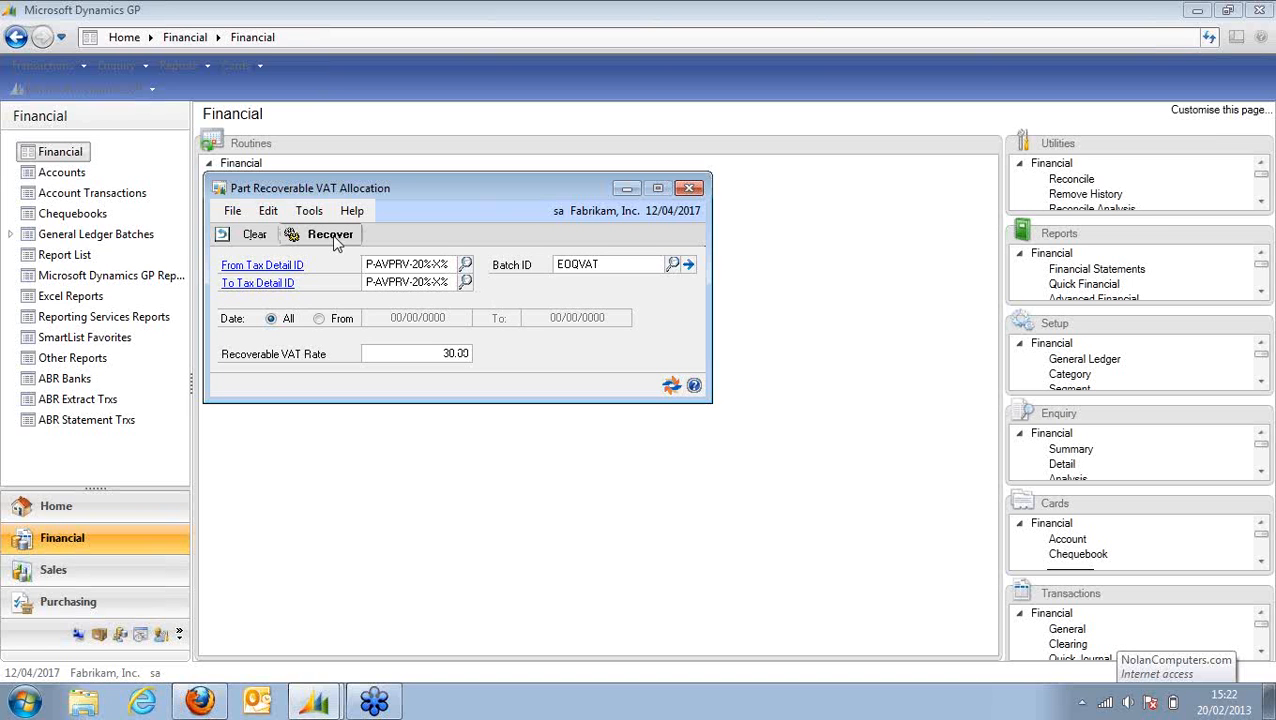
left_click(618, 412)
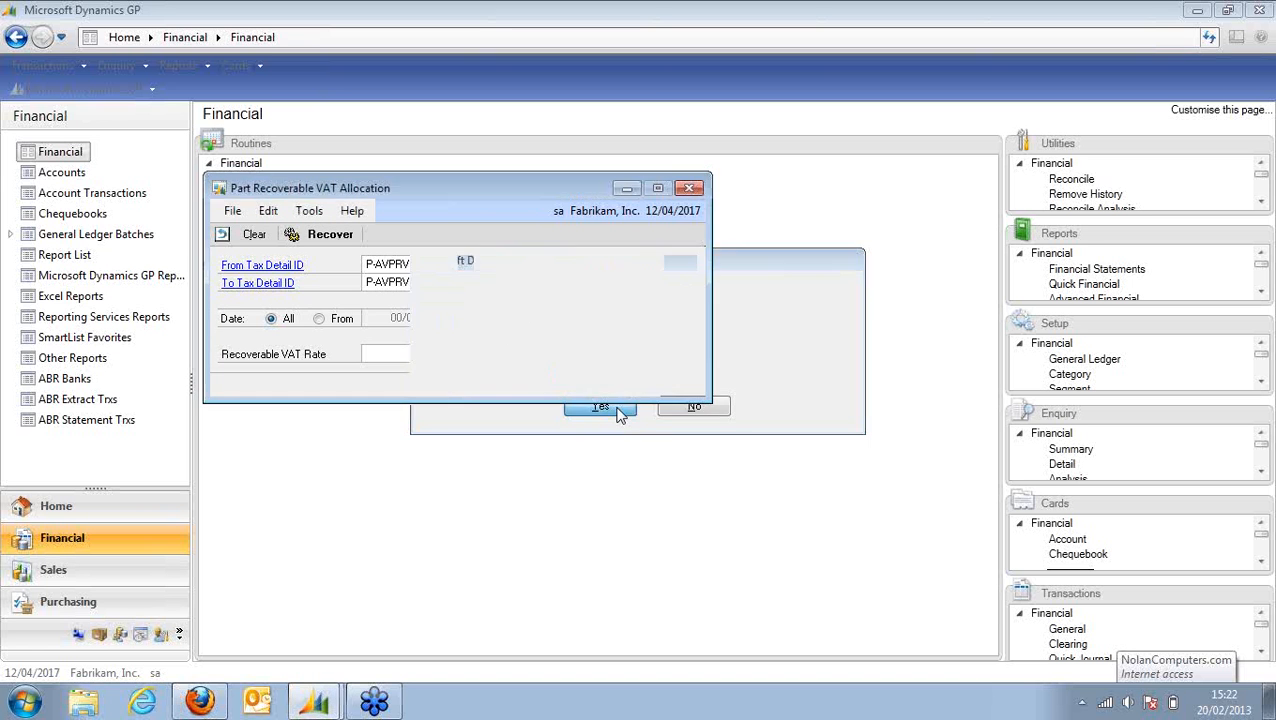
left_click(646, 408)
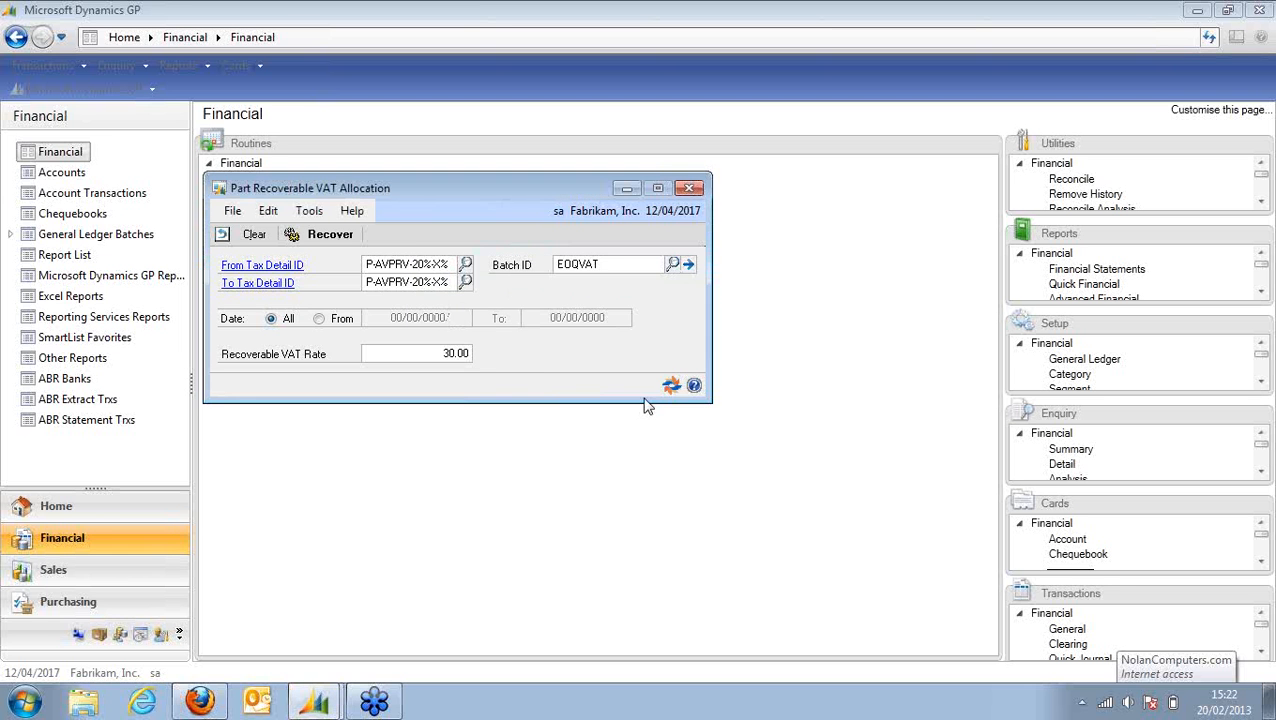
Open the entry window for batch EOQVAT from the allocation and close the Part Recoverable VAT Allocation window.
left_click(688, 264)
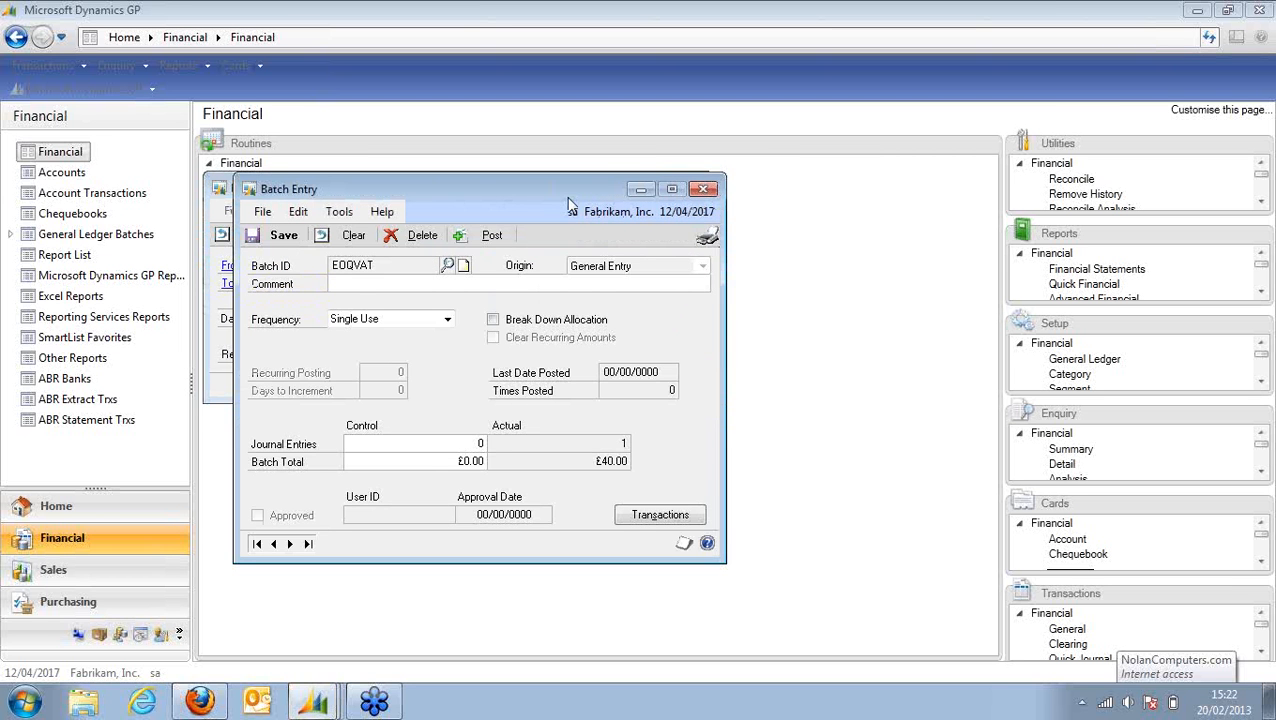
left_click_drag(561, 189, 578, 217)
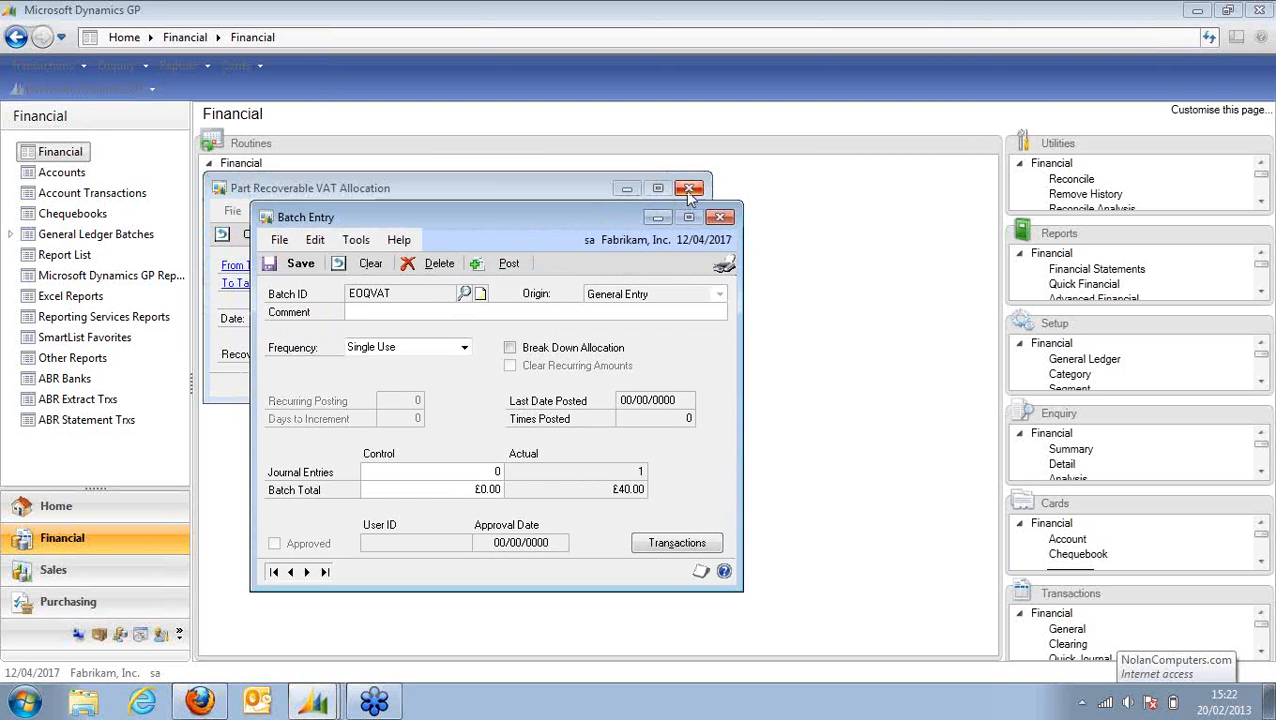
left_click(688, 190)
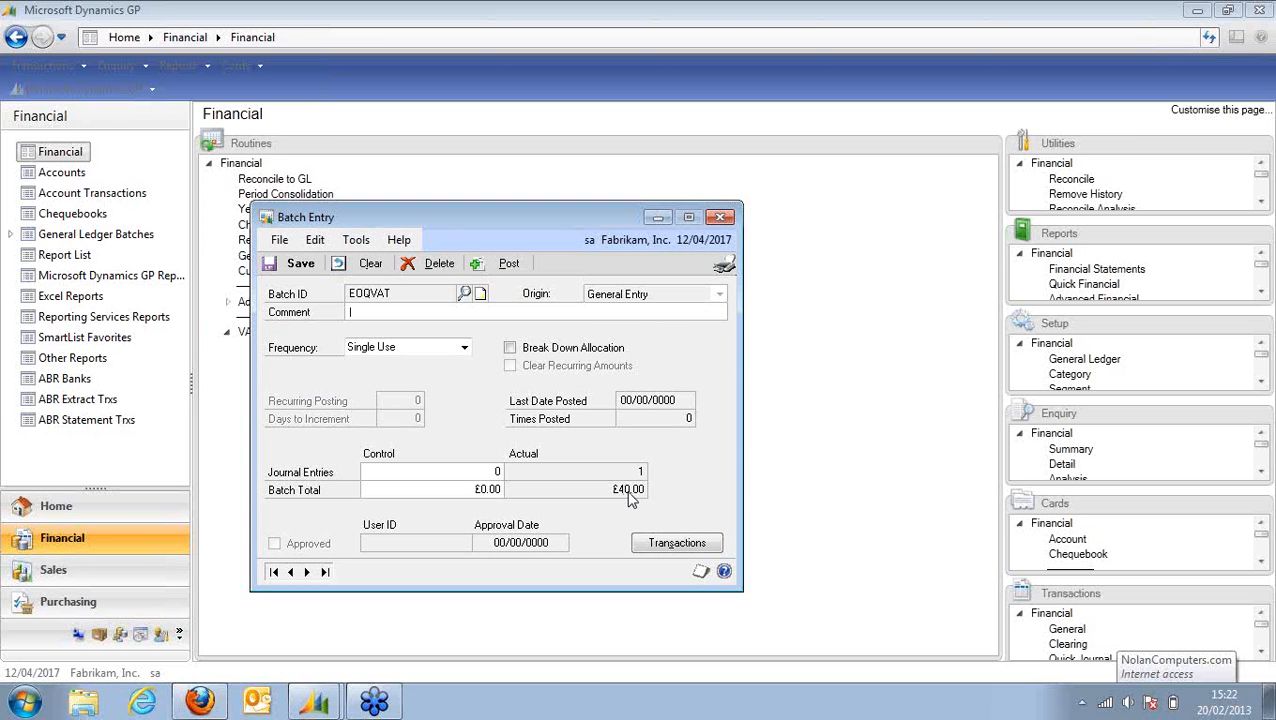
Open the batch's GL transactions, discard the blank entry, examine the allocation journal's debit and credit distributions, and close the journal.
left_click(686, 545)
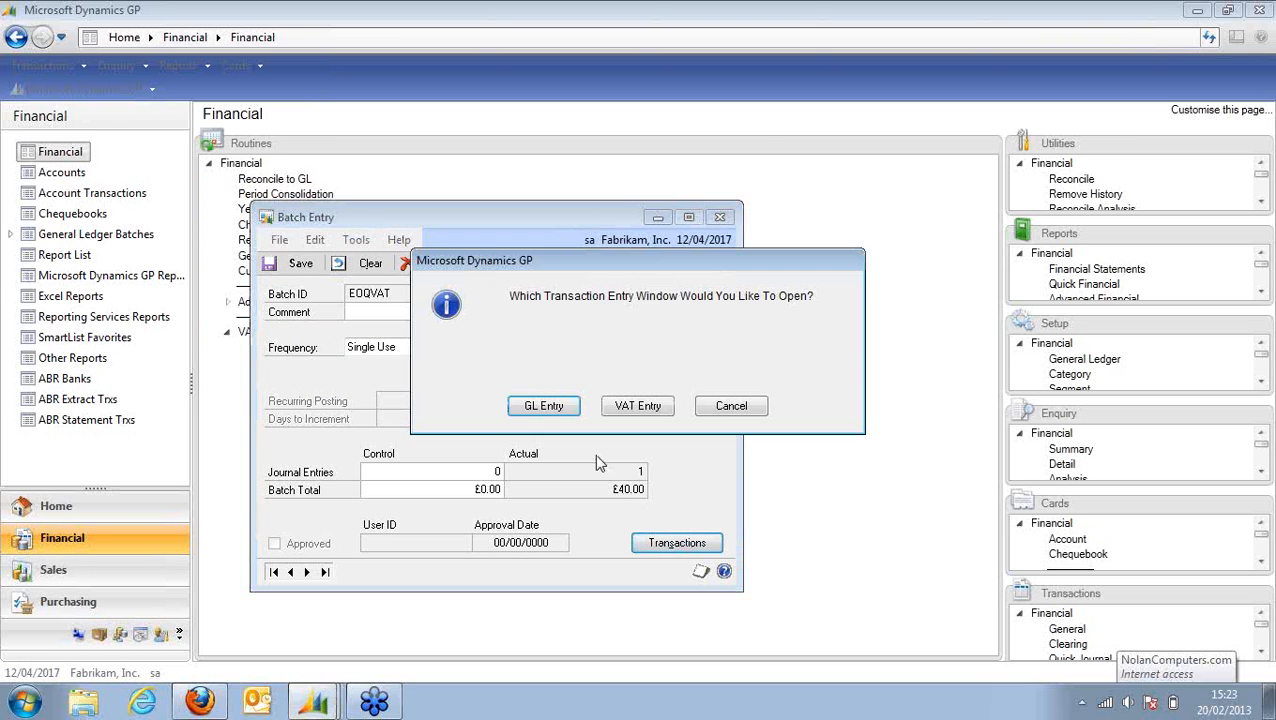
left_click(548, 402)
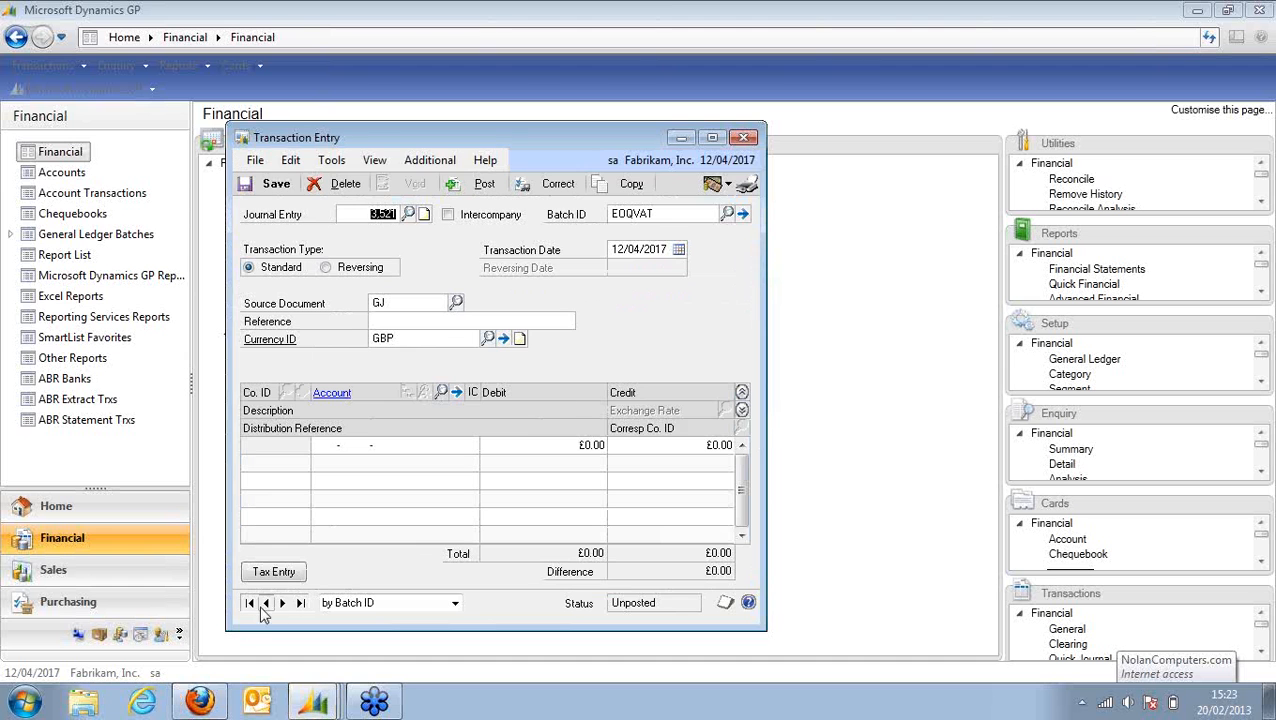
left_click(265, 604)
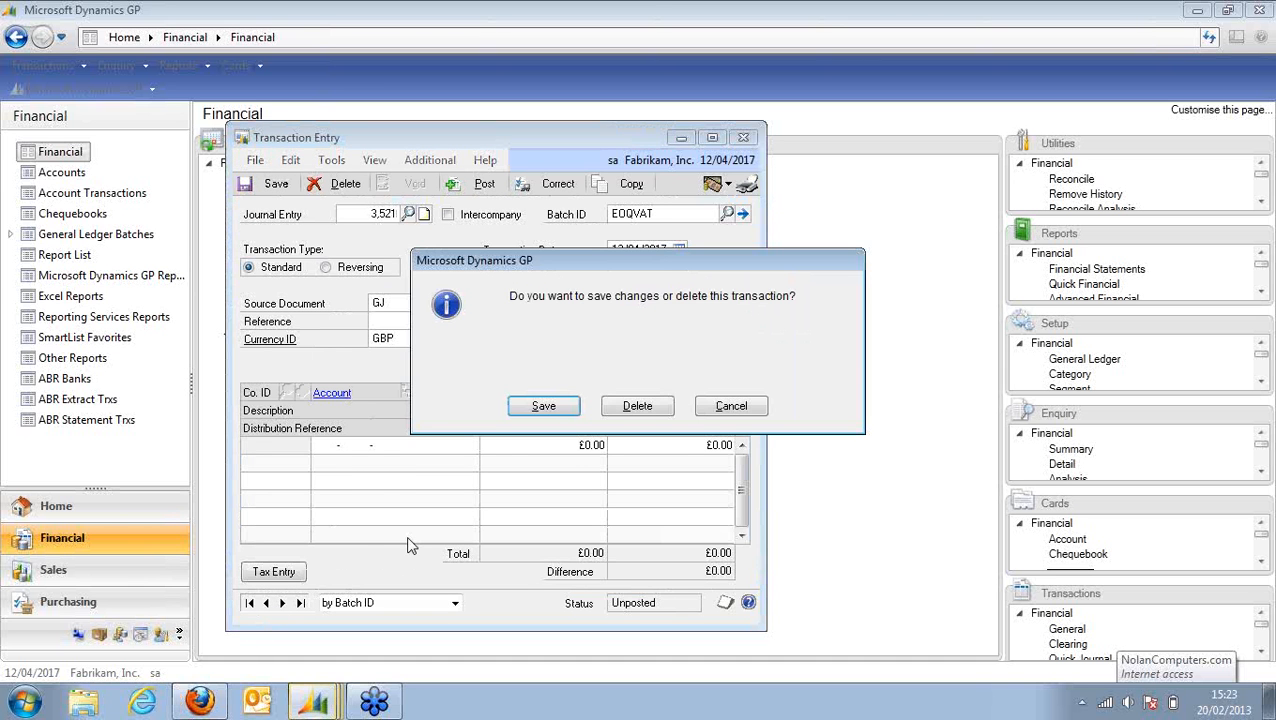
left_click(636, 406)
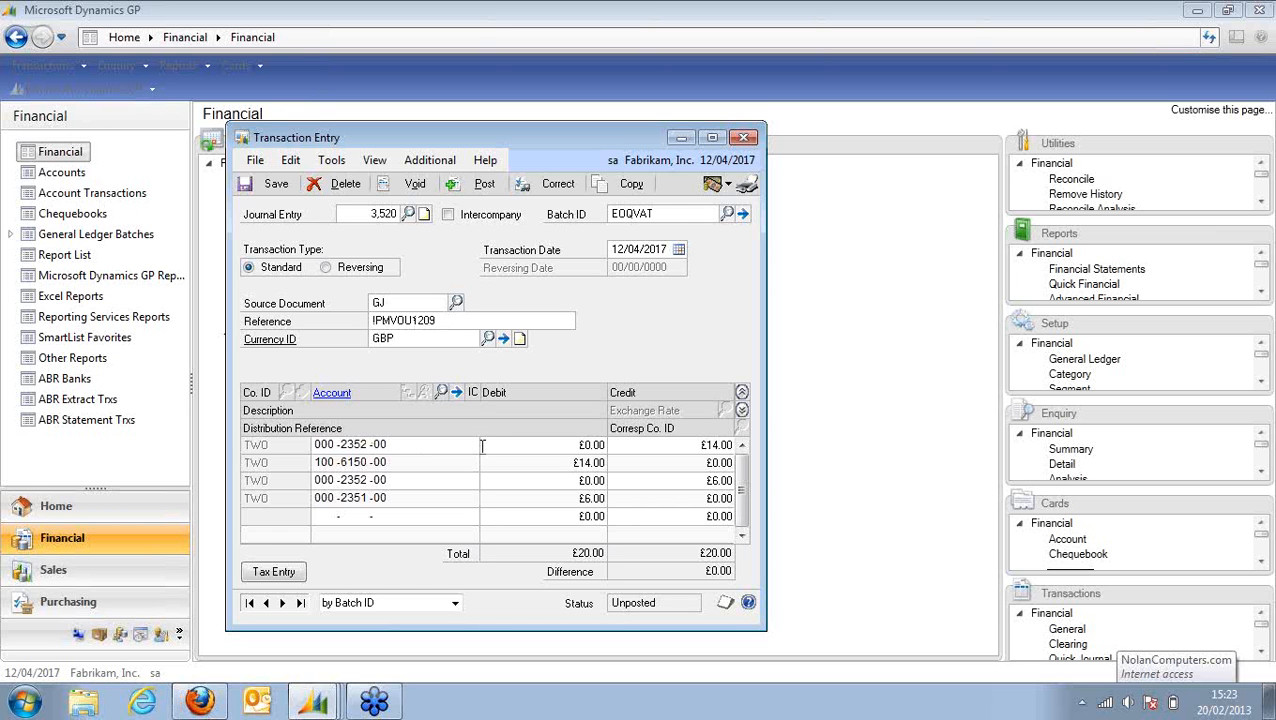
left_click(661, 448)
left_click(696, 482)
left_click(743, 214)
left_click(743, 137)
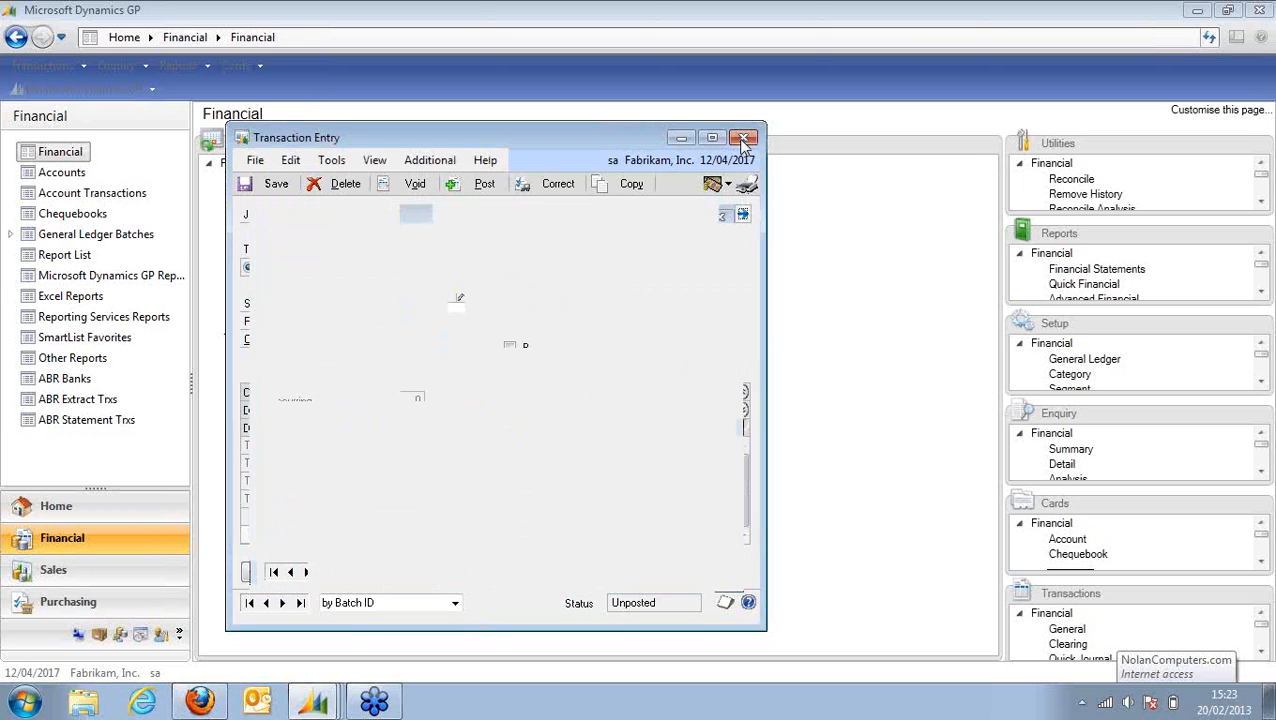
Post batch EOQVAT, skip the General Posting Journal report and close the batch entry window.
left_click(507, 264)
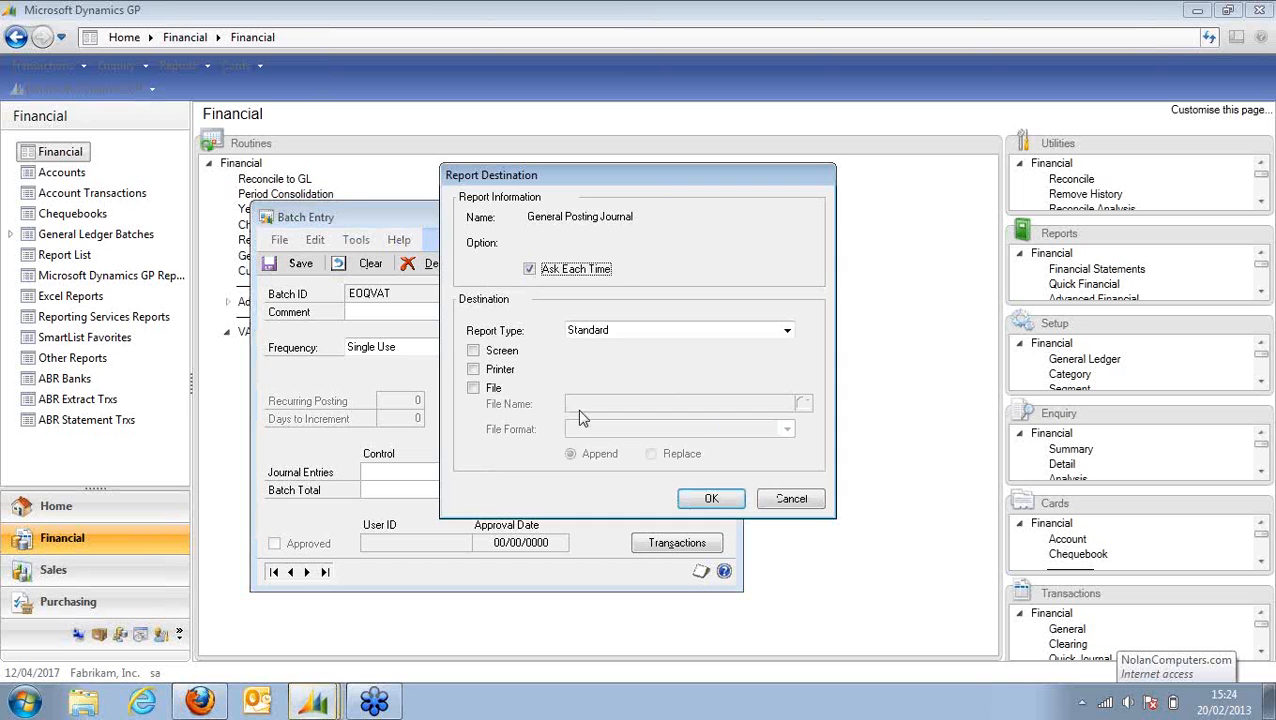
left_click(473, 350)
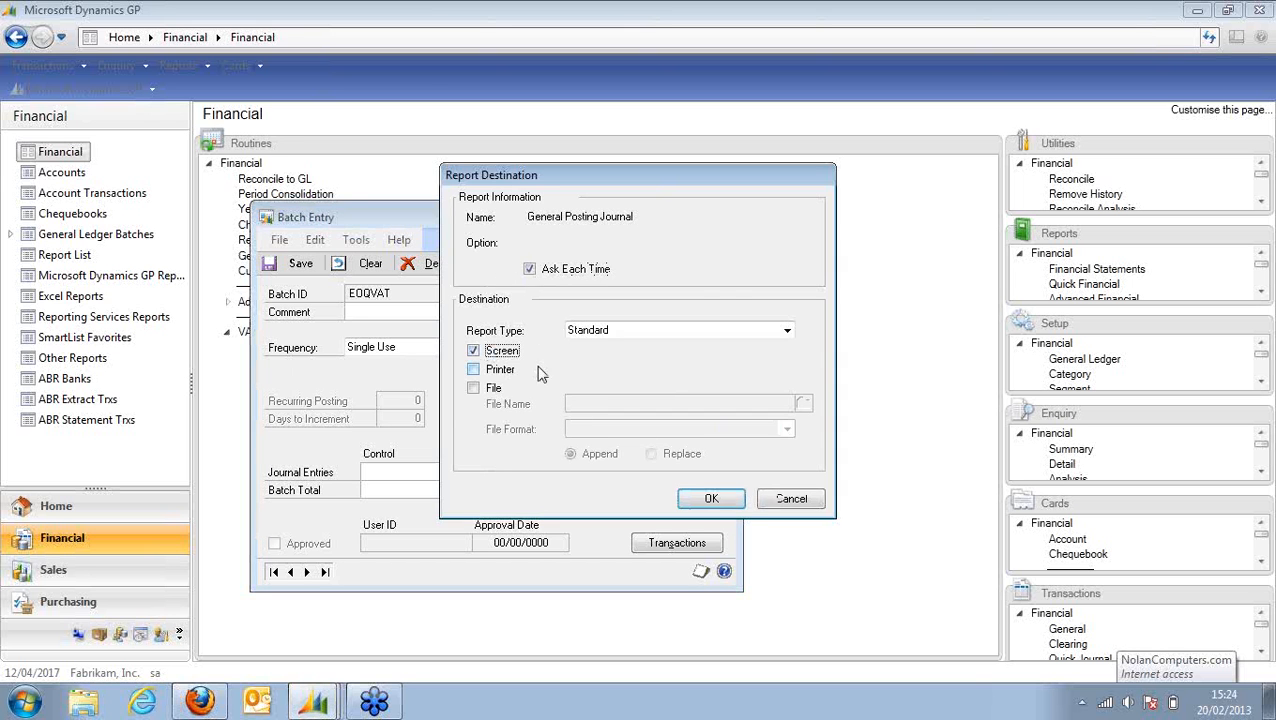
left_click(800, 499)
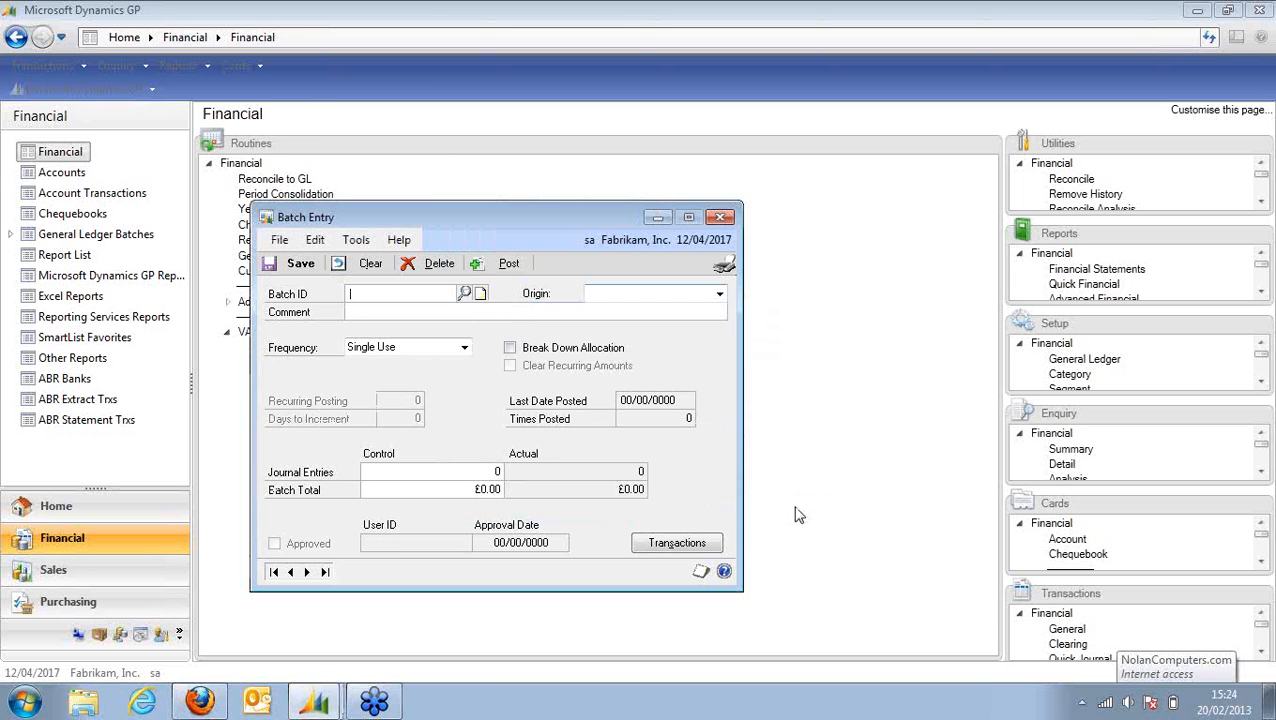
left_click(721, 217)
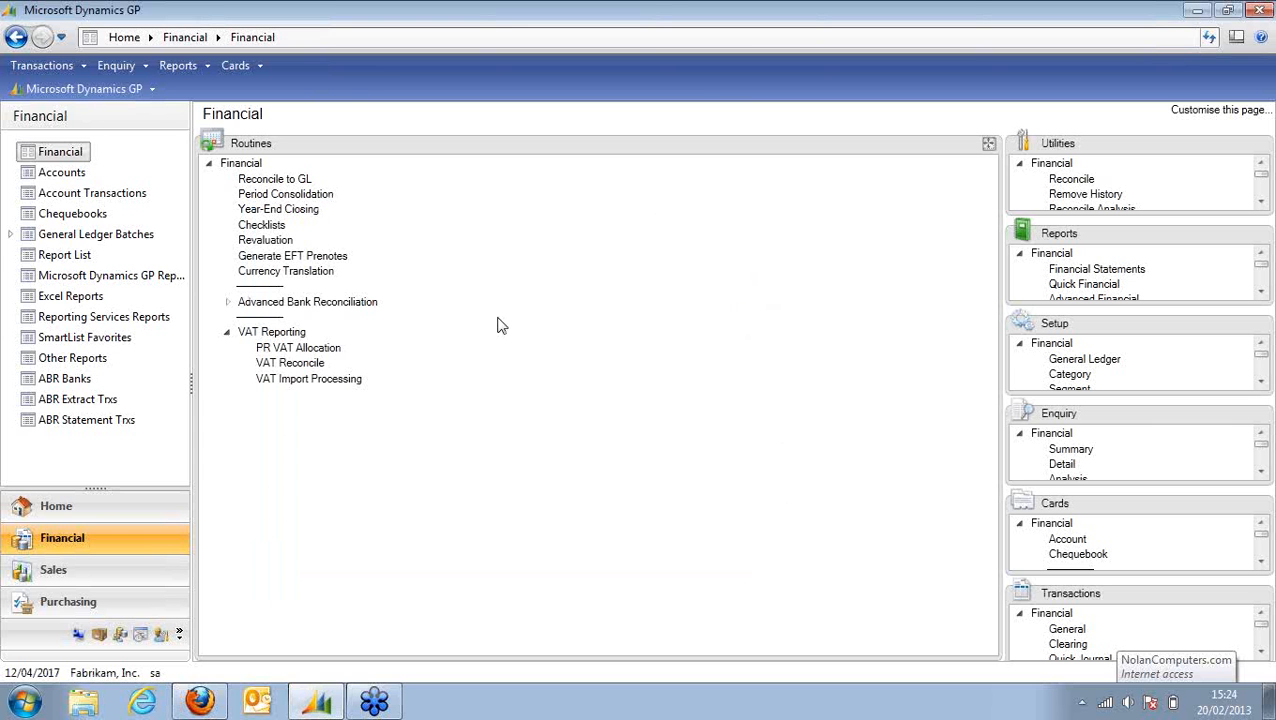
Open Purchase Order Entry in the Purchasing area and start a new standard purchase order with the default number and no buyer.
left_click(70, 601)
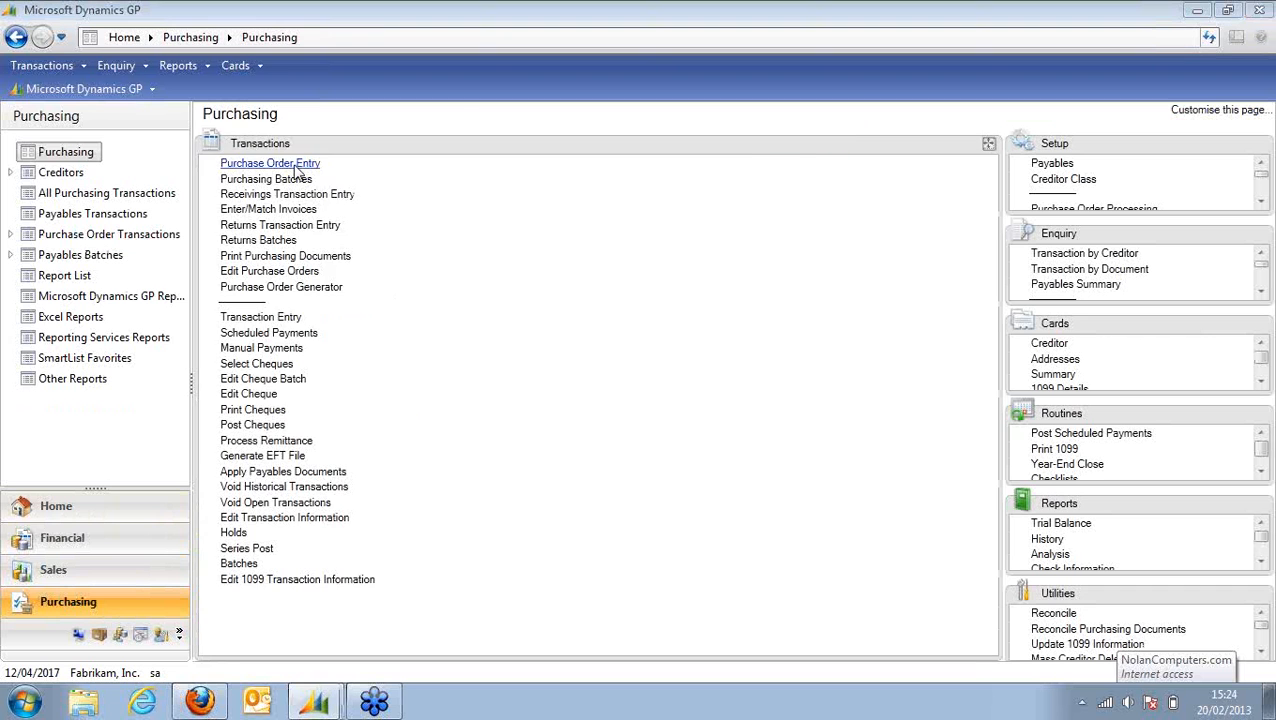
left_click(270, 163)
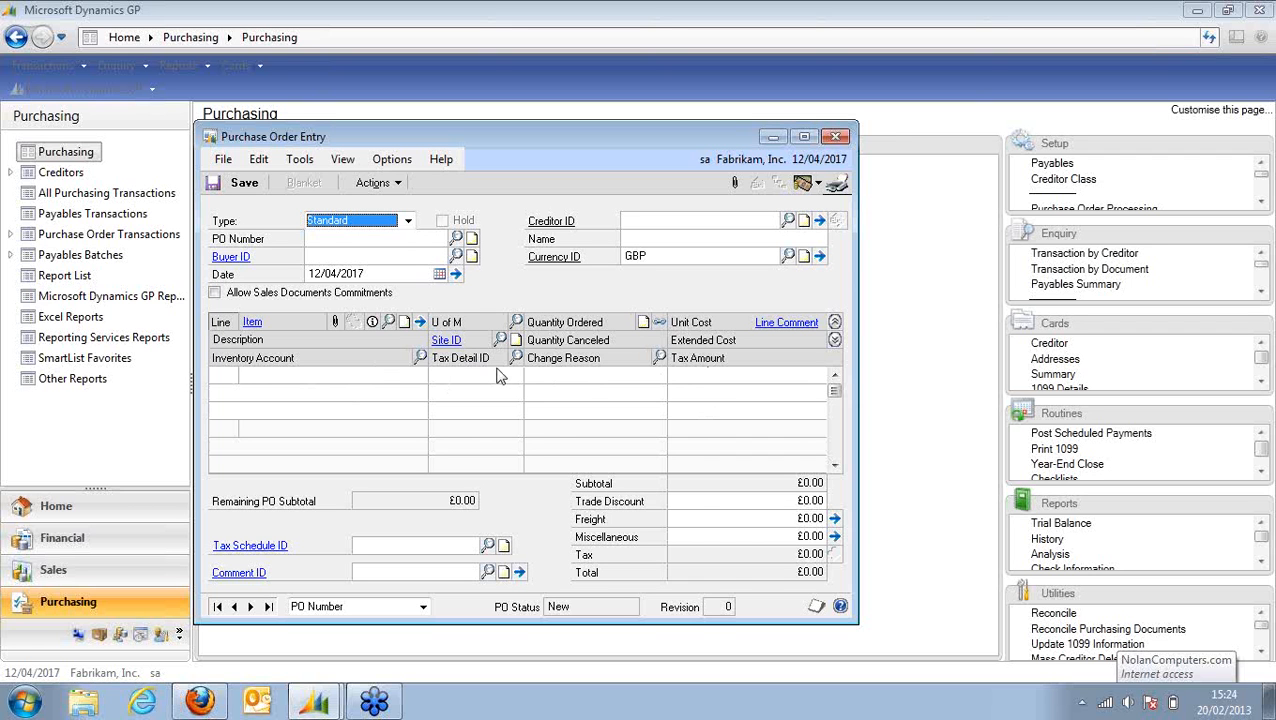
left_click(333, 241)
key("Tab")
key("Tab")
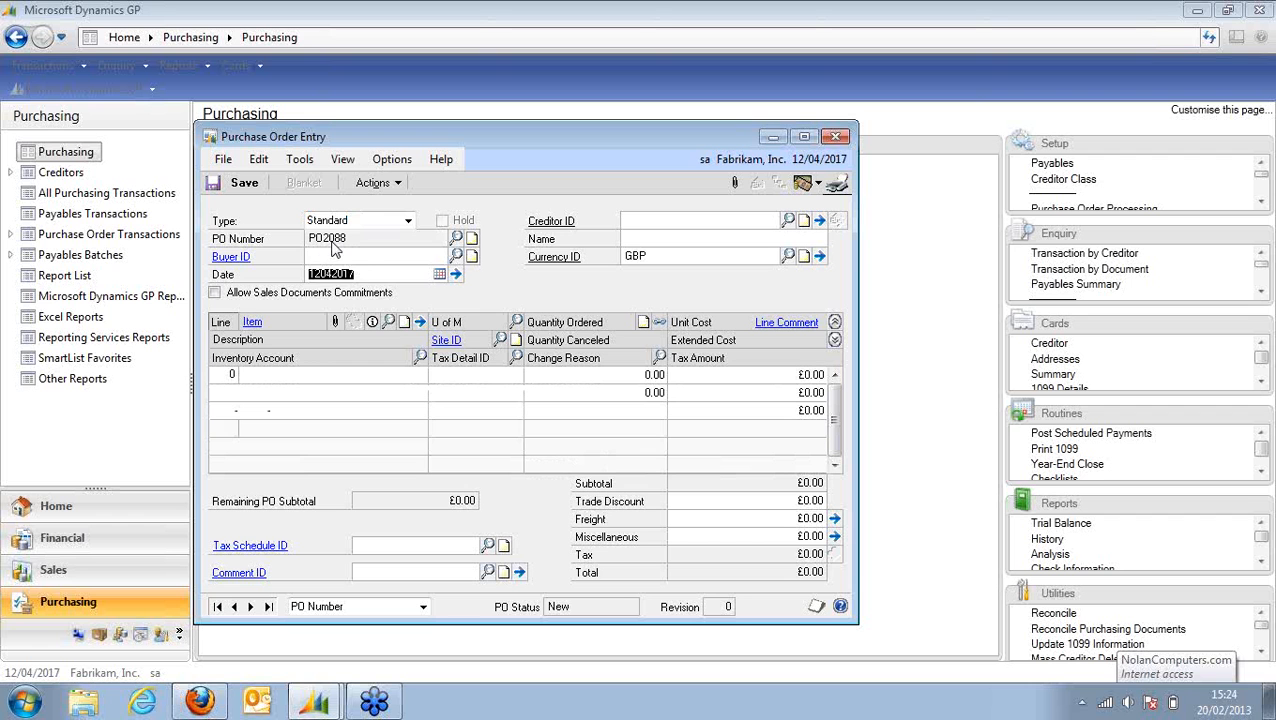
Keep the default date and choose Advanced Office Systems from the creditor lookup for the purchase order.
key("Tab")
key("Tab")
type("A")
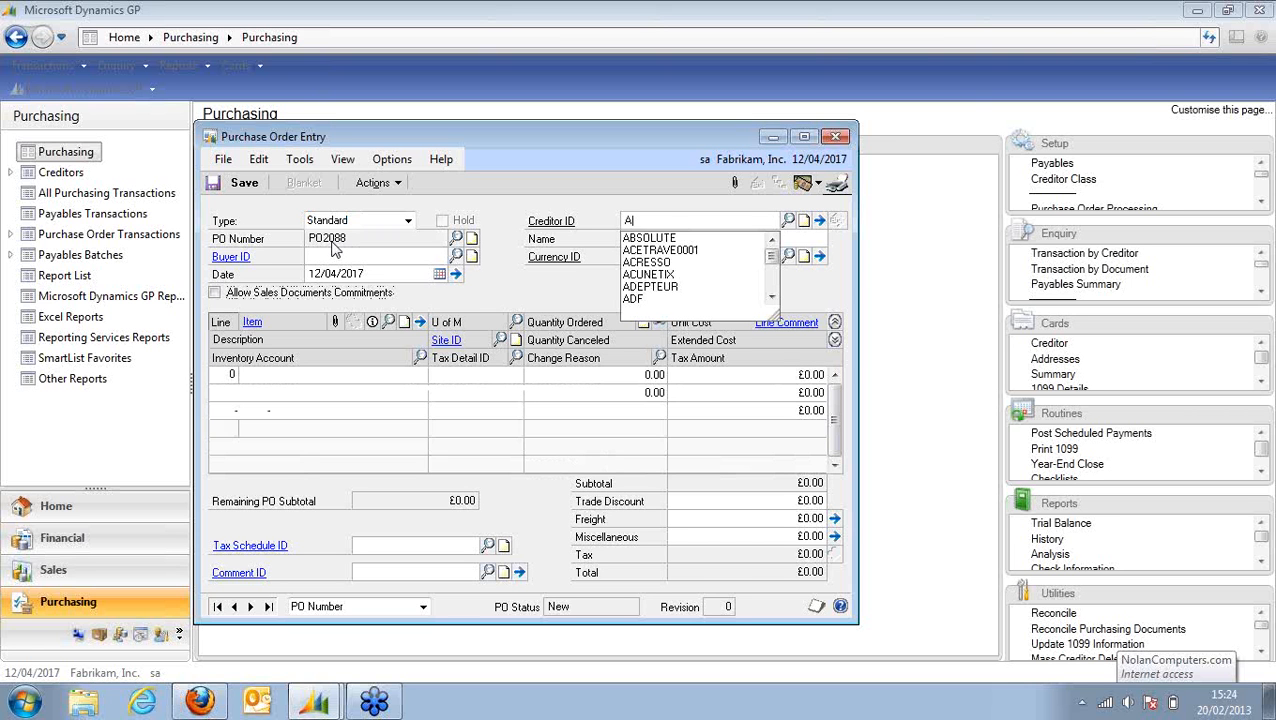
key("ctrl+l")
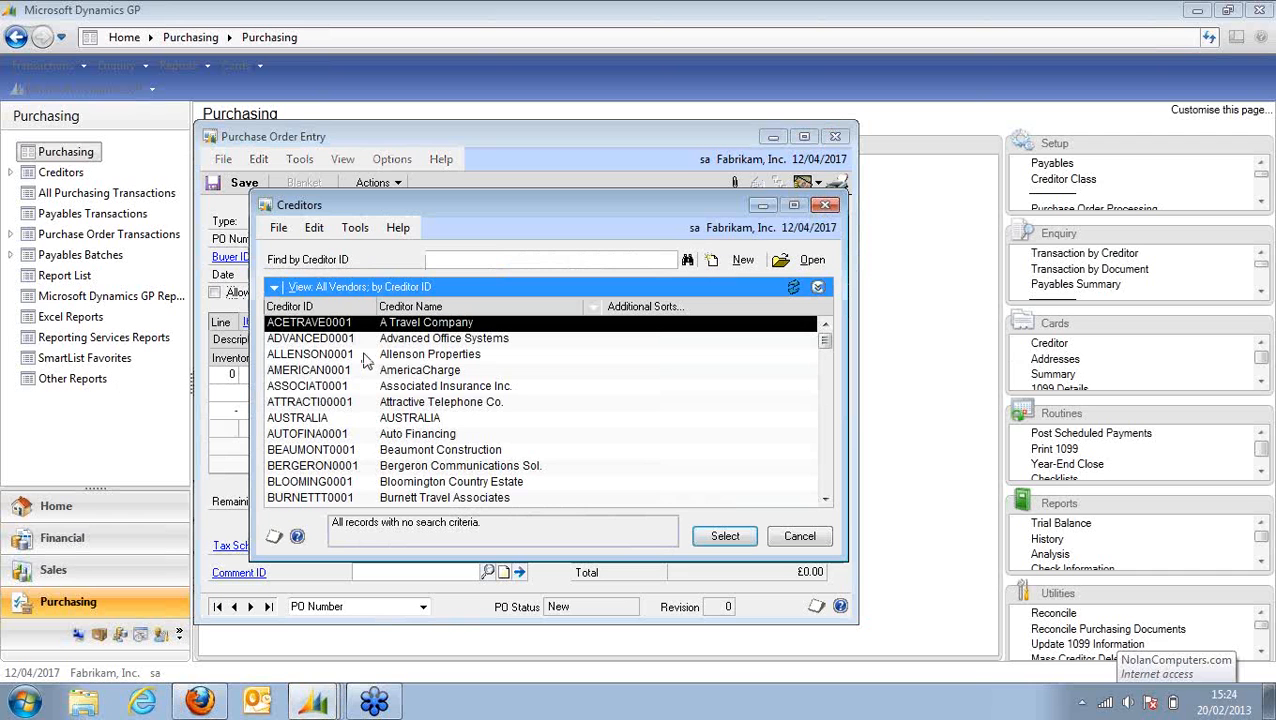
double_click(380, 343)
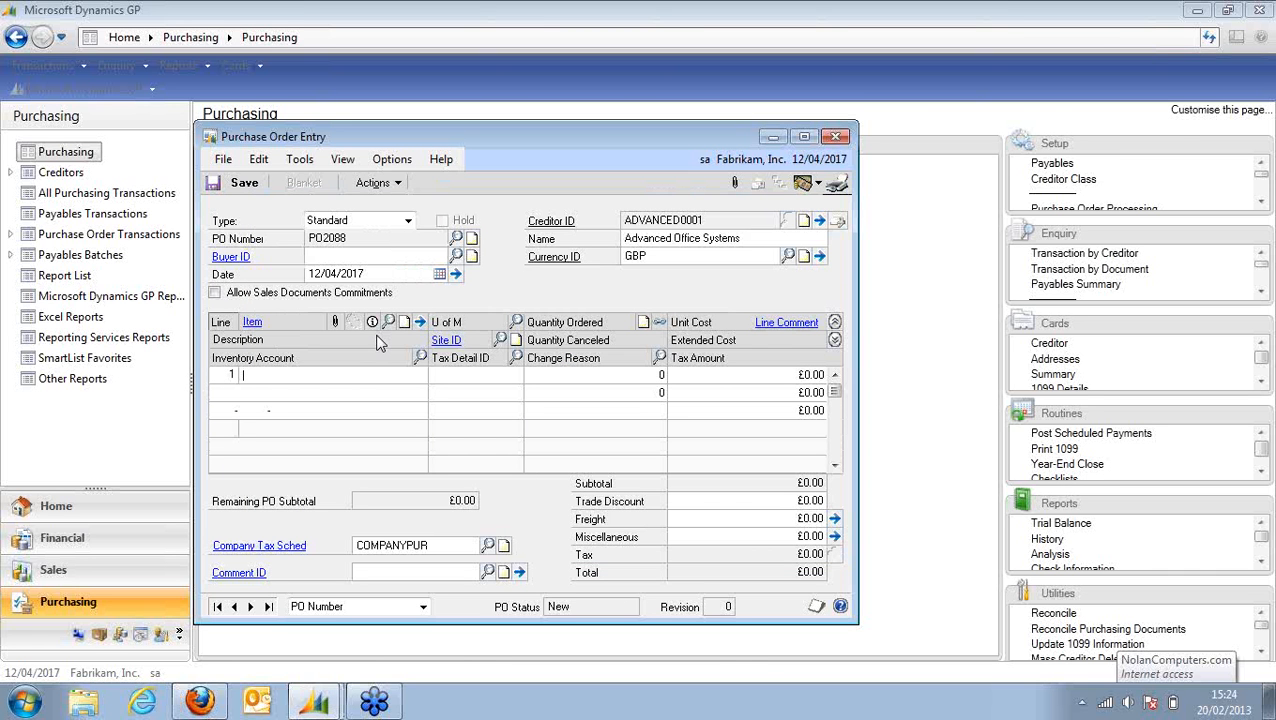
Add item PRINTER as the first order line with quantity 1, unit cost £100.00 and description Printer.
type("PRINTER")
key("Tab")
key("Tab")
type("1")
key("Tab")
type("100.00")
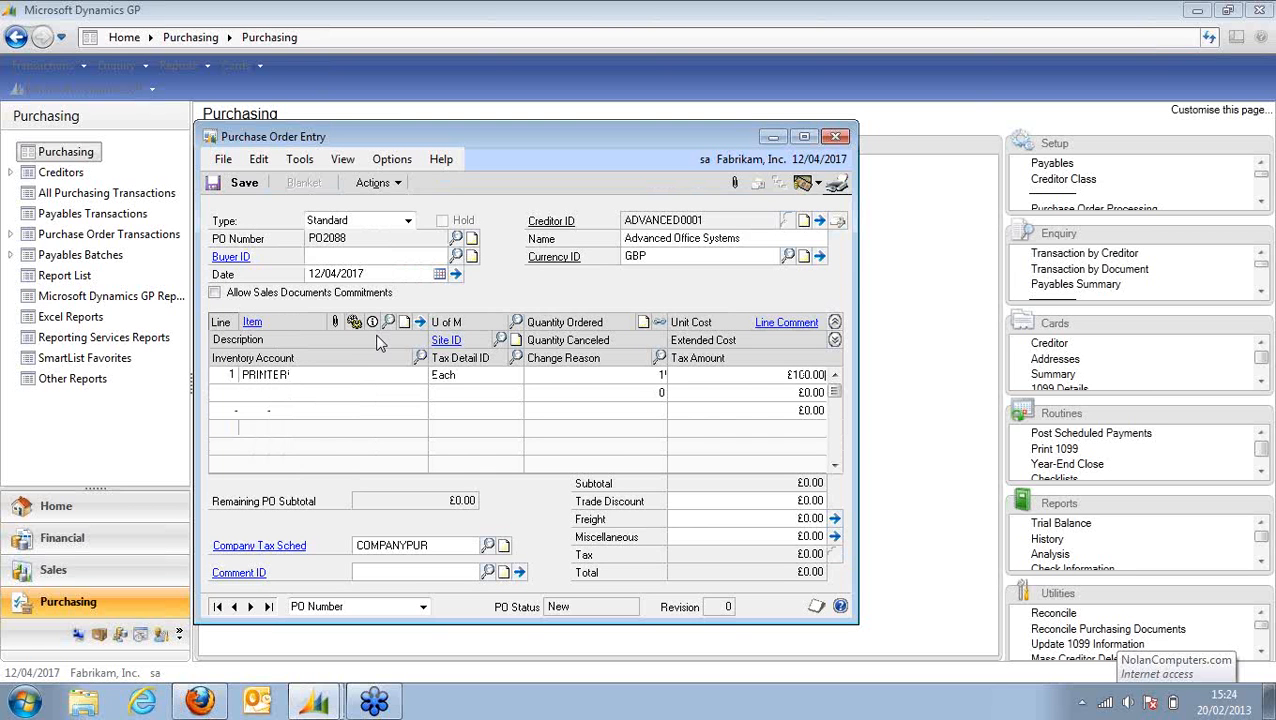
key("Tab")
type("Printer")
Assign site WAREHOUSE and inventory account 100-6130-00 to the PRINTER line, keeping its default tax detail and amount.
type("W")
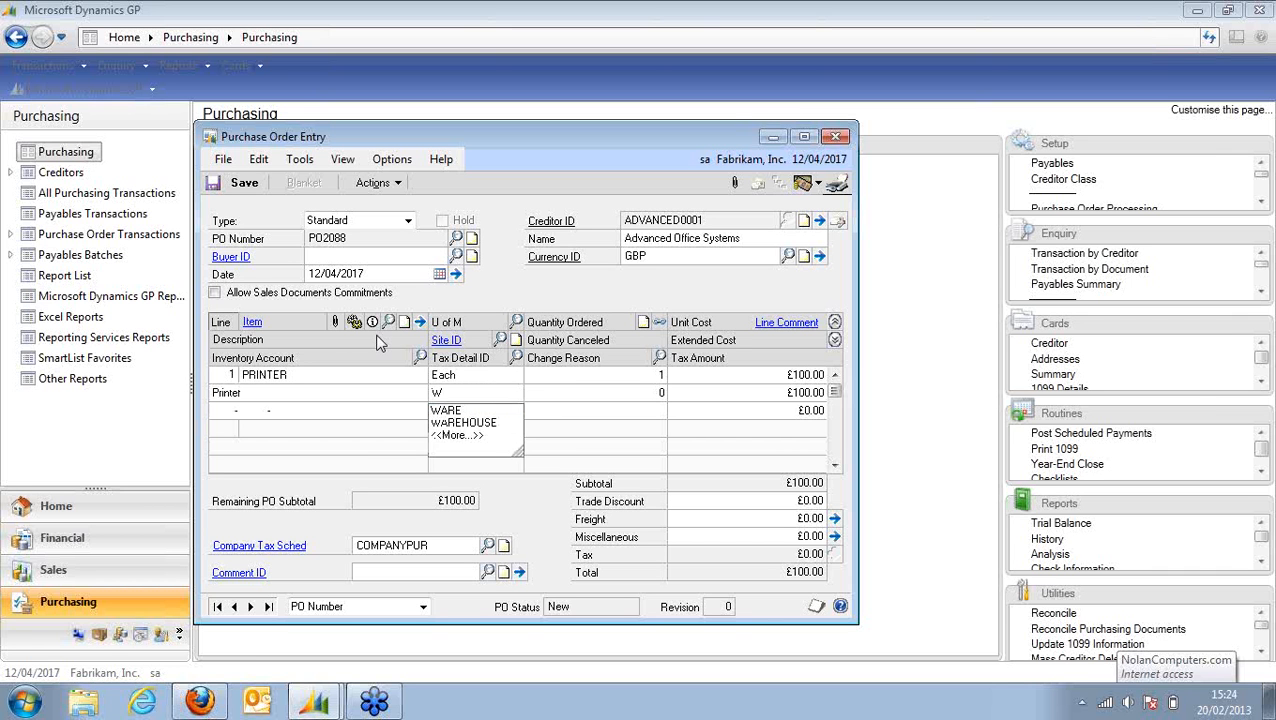
key("Down")
key("Down")
key("Tab")
key("Tab")
key("Tab")
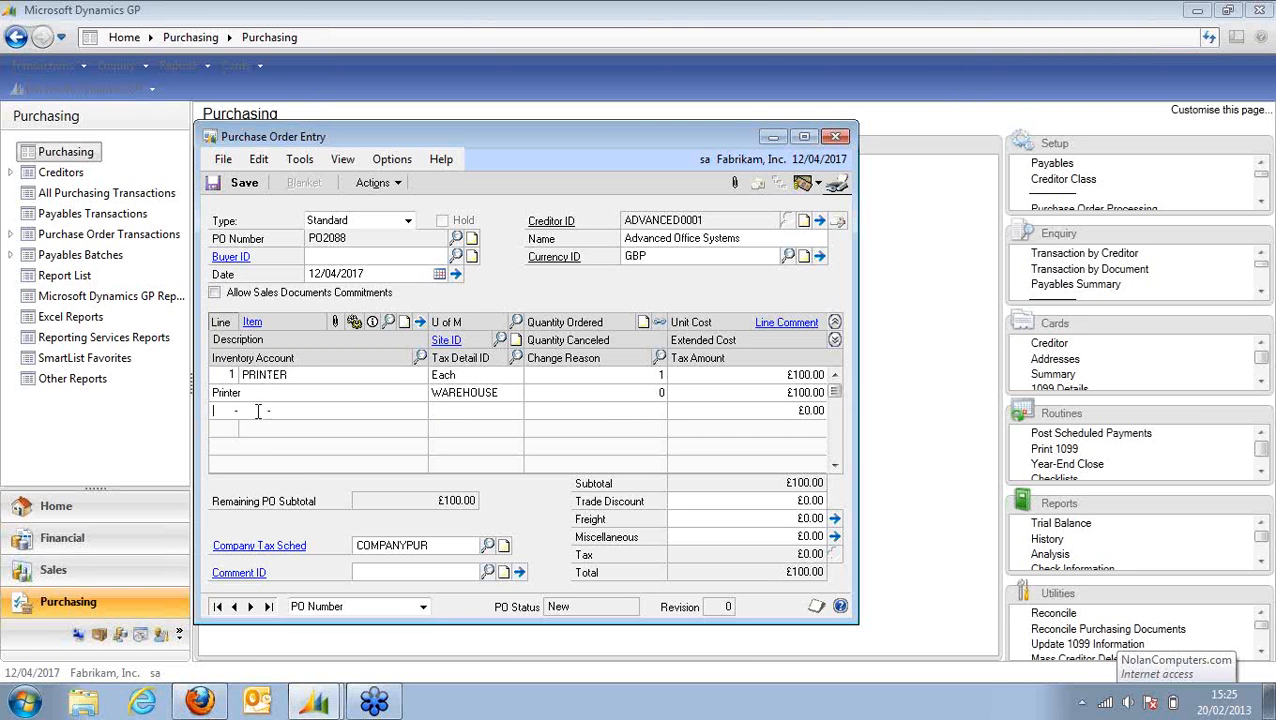
type("100 -6130 -00")
key("Tab")
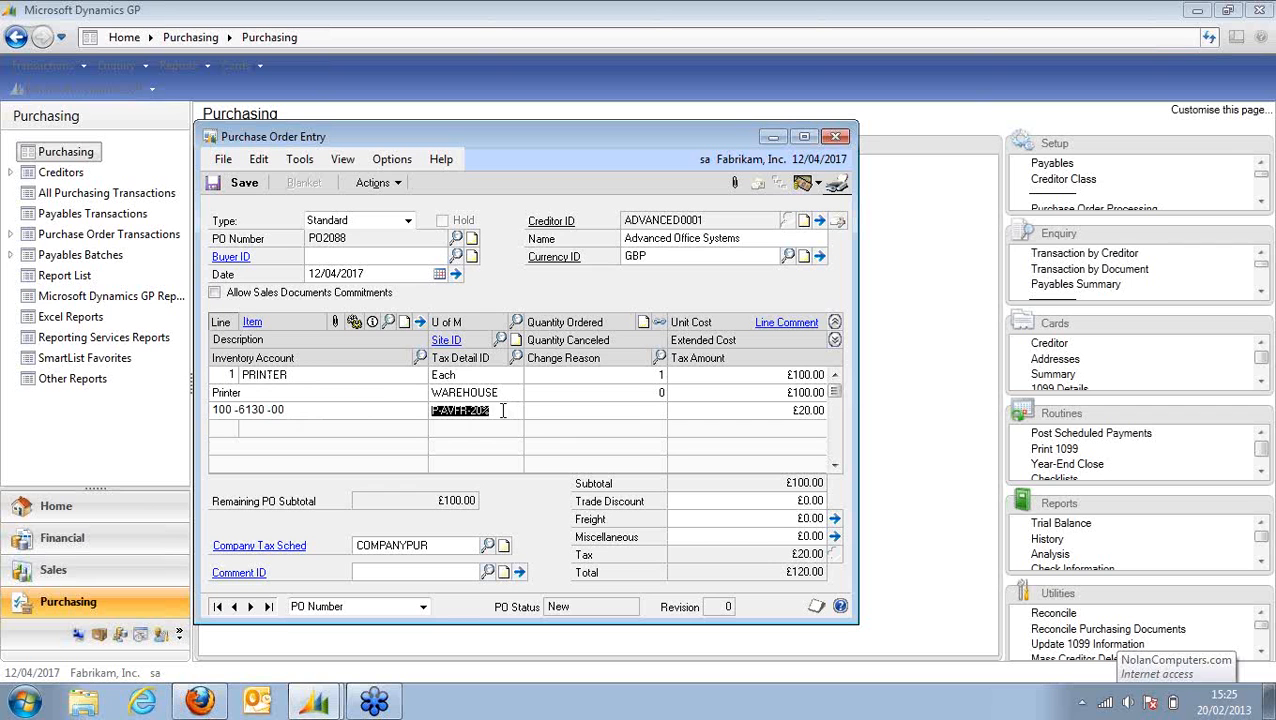
key("Tab")
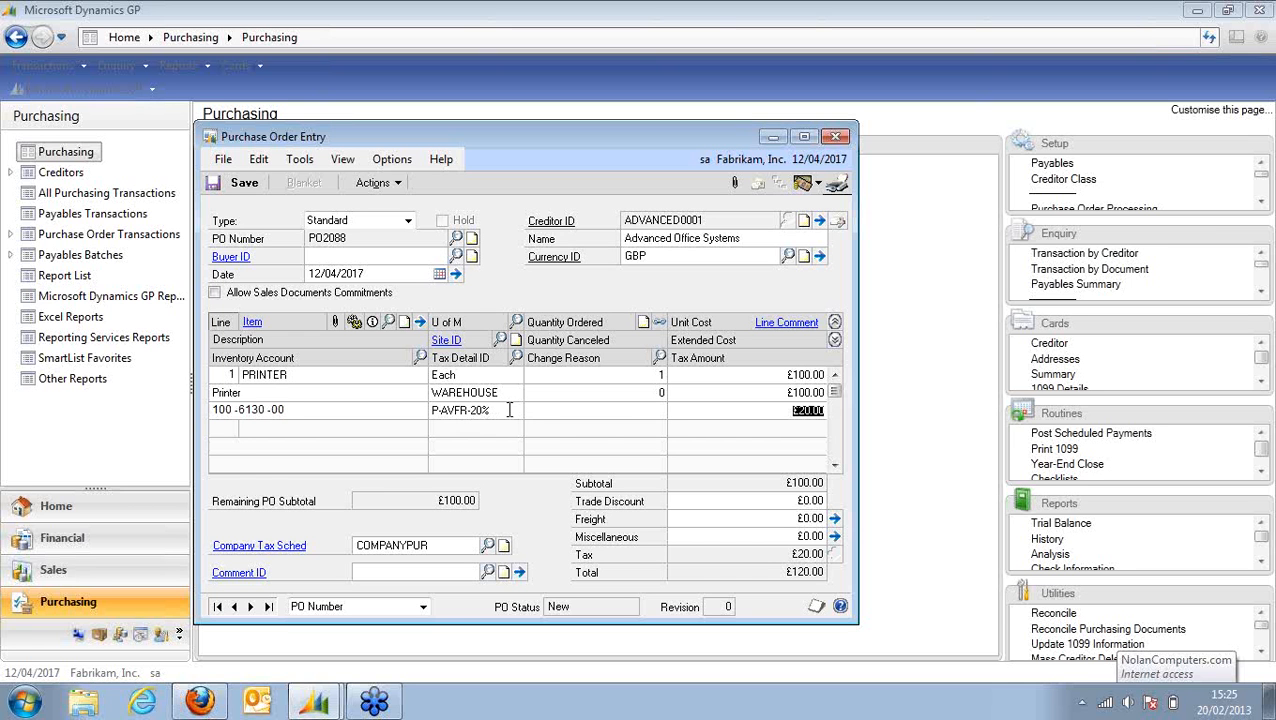
key("Tab")
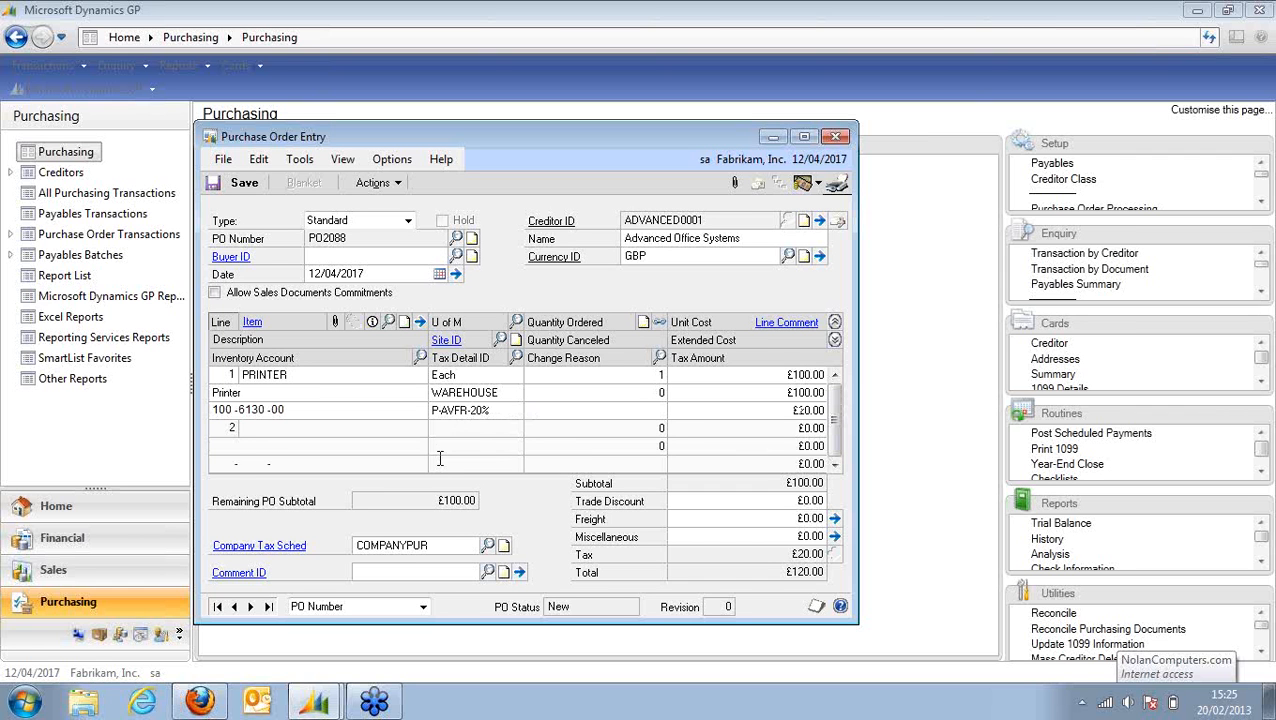
Add item SOFTWARE as the second order line with quantity 1, unit cost £100.00 and description Software.
type("SOFTWARE")
key("Tab")
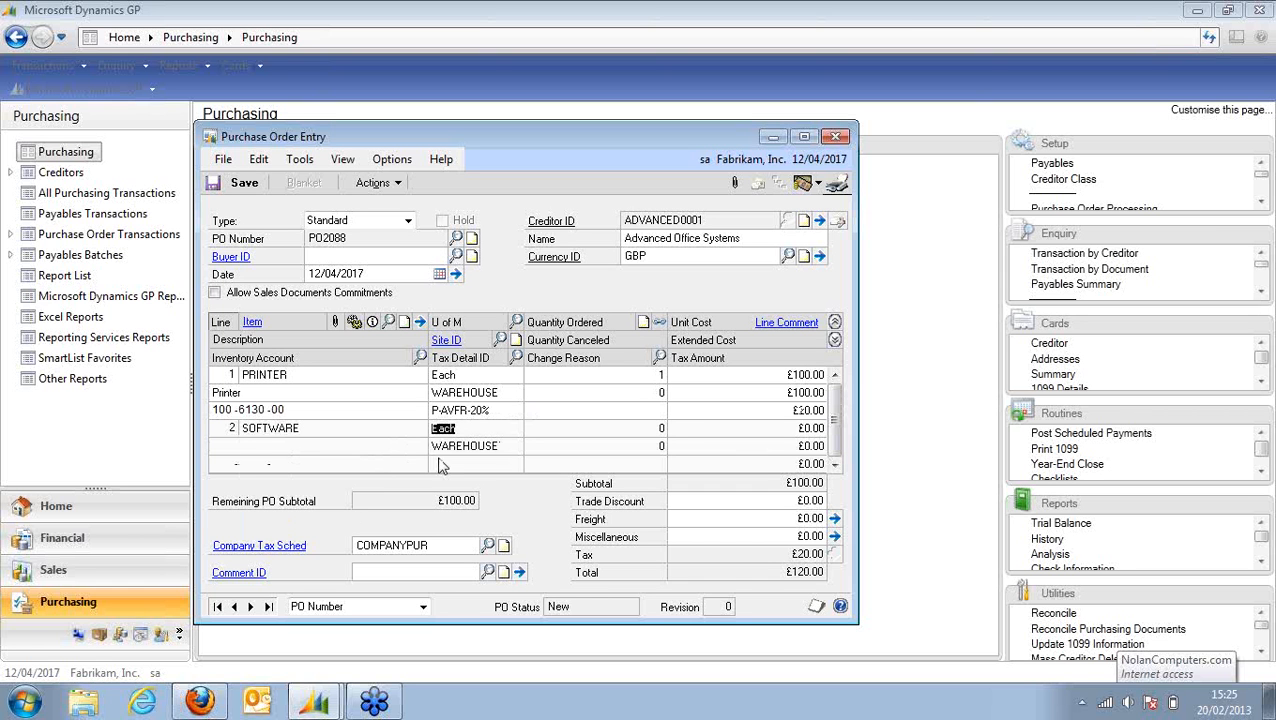
key("Tab")
type("1")
key("Tab")
type("100")
key("Tab")
type("Software")
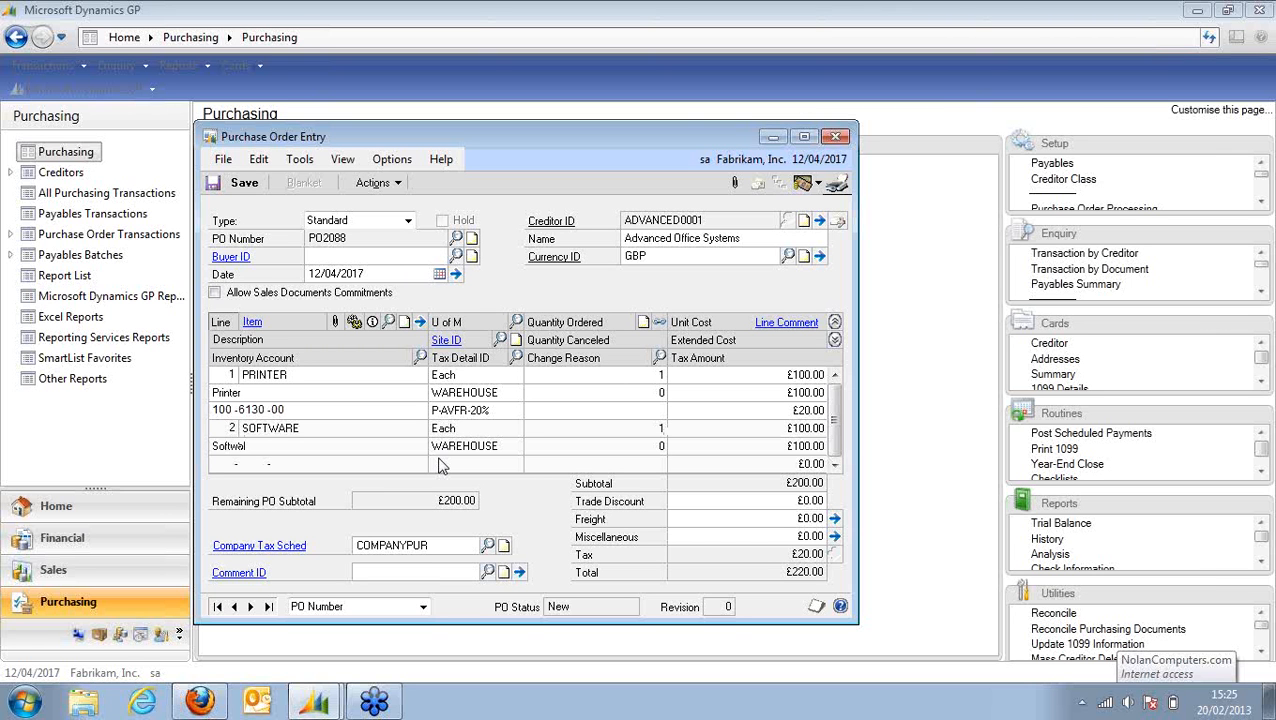
Assign inventory account 100-6140-00 to the SOFTWARE line and complete the line with its default site and tax detail.
key("Tab")
key("Tab")
key("Tab")
key("Tab")
type("100 -6140 -00")
key("Tab")
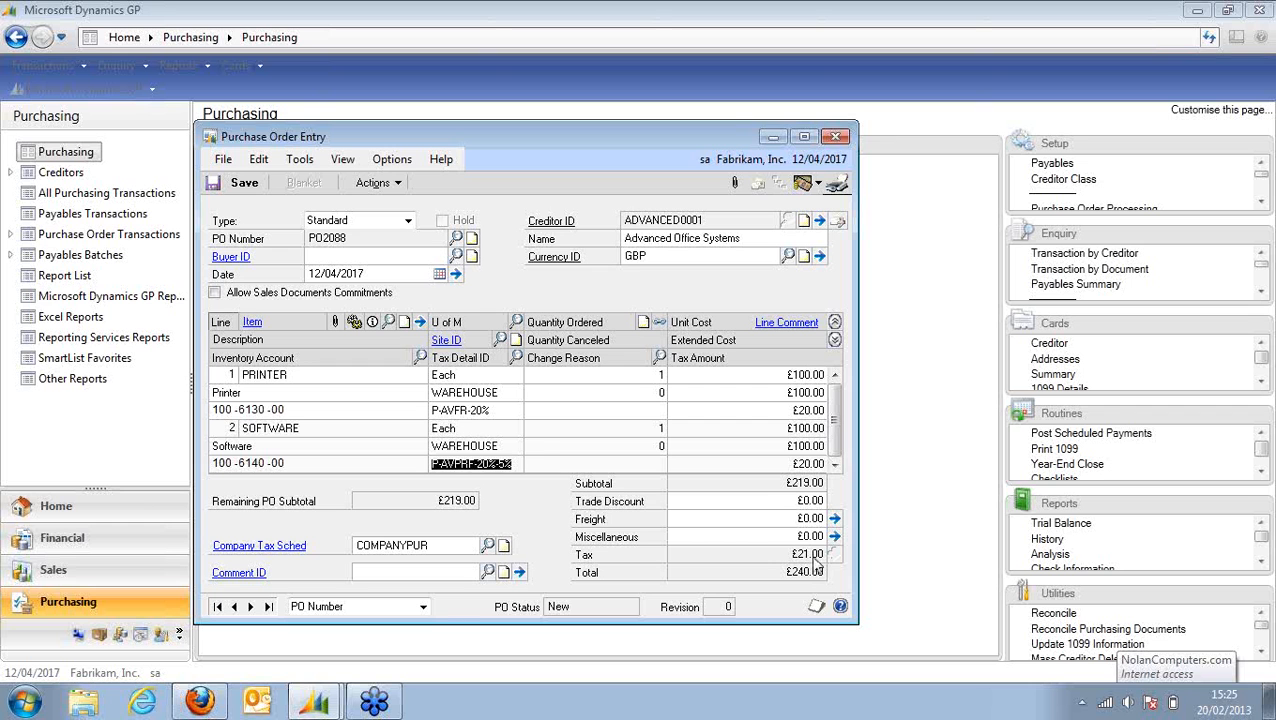
key("Tab")
key("Tab")
key("Tab")
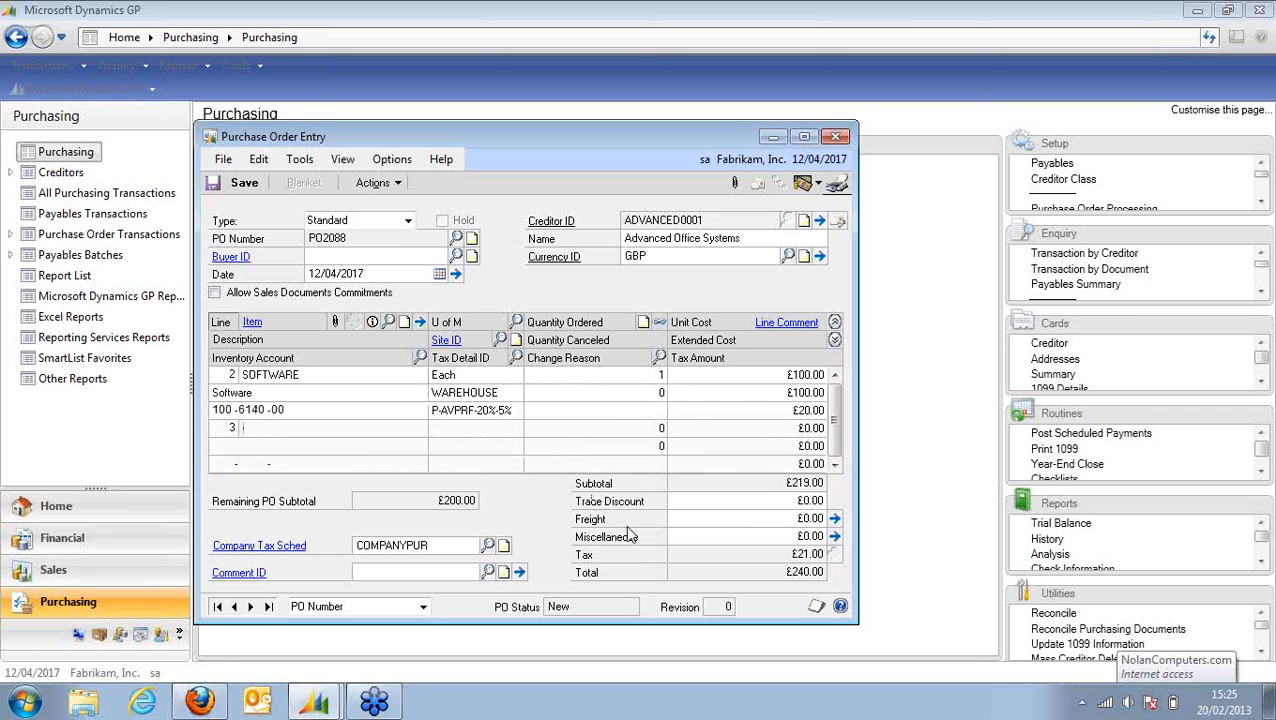
Add item PAPER as the third order line with quantity 1, unit cost £100.00 and description Paper.
type("PAPER")
key("Tab")
key("Tab")
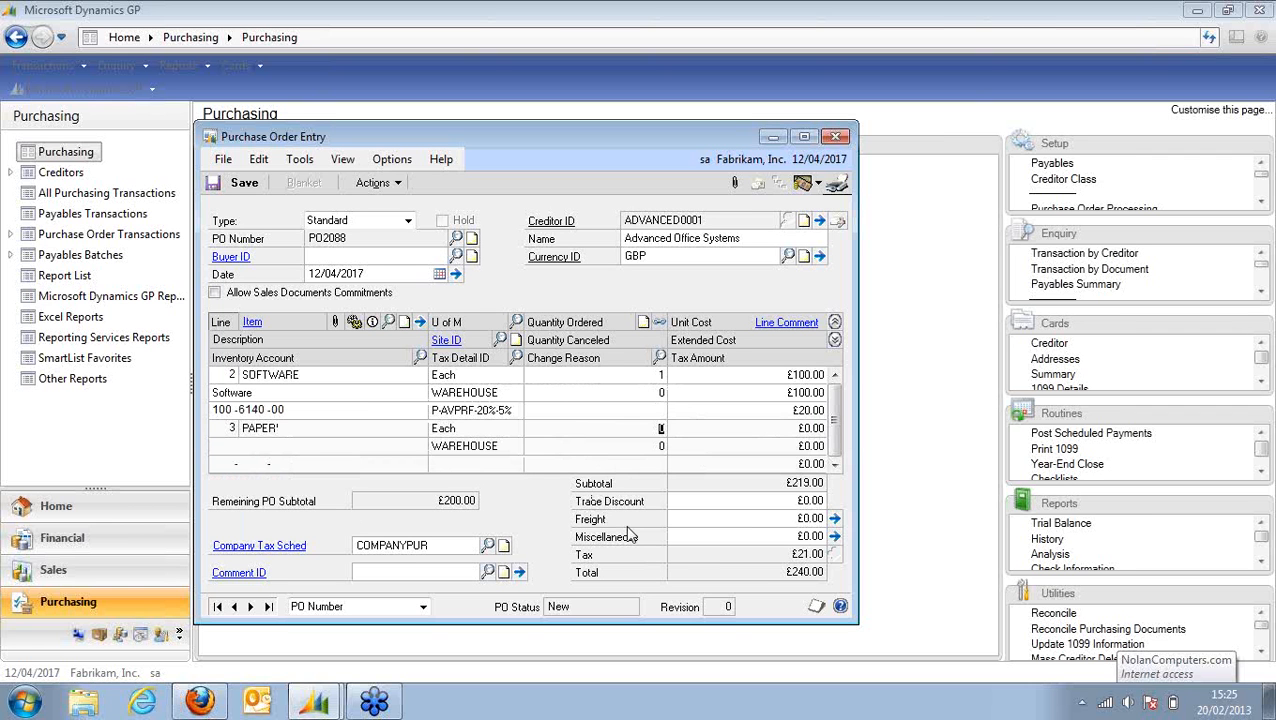
type("1")
key("Tab")
type("00")
key("Tab")
key("Tab")
key("Tab")
type("Paper")
Assign inventory account 100-6150-00 to the PAPER line and complete the line with its default site and tax detail.
key("Tab")
key("Tab")
key("Tab")
key("Tab")
type("100 -6150 -00")
key("Tab")
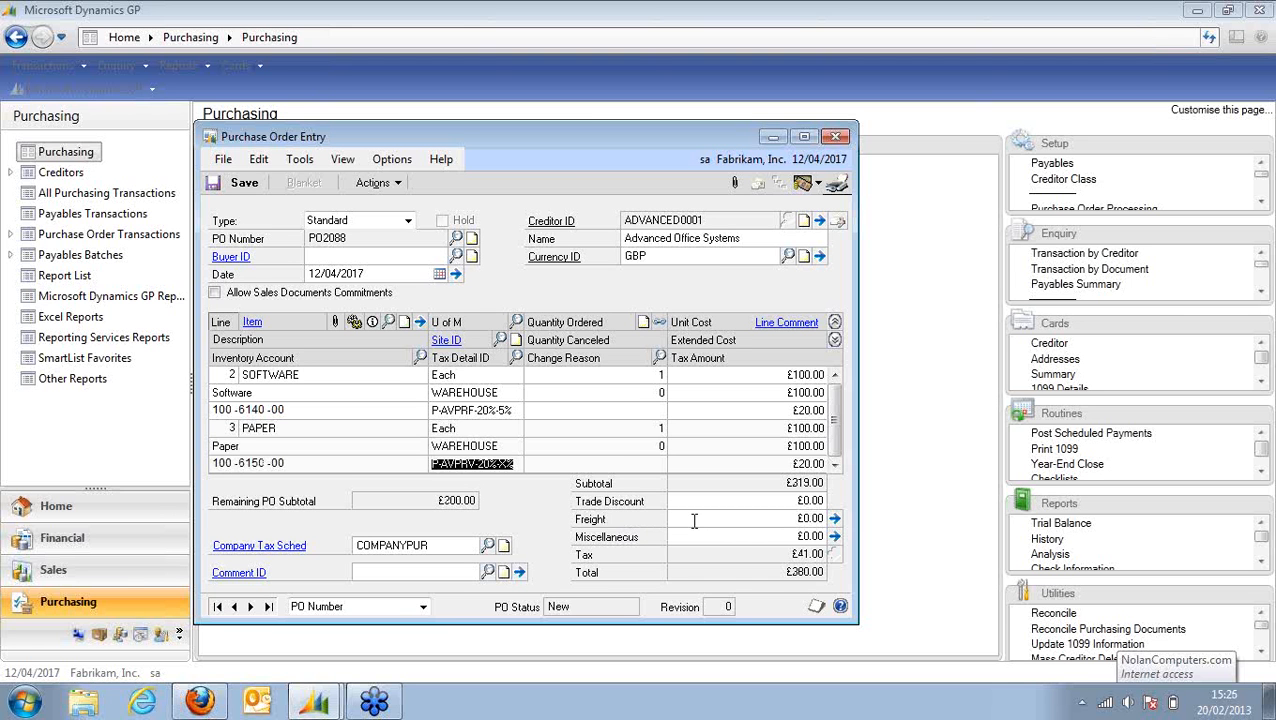
key("Tab")
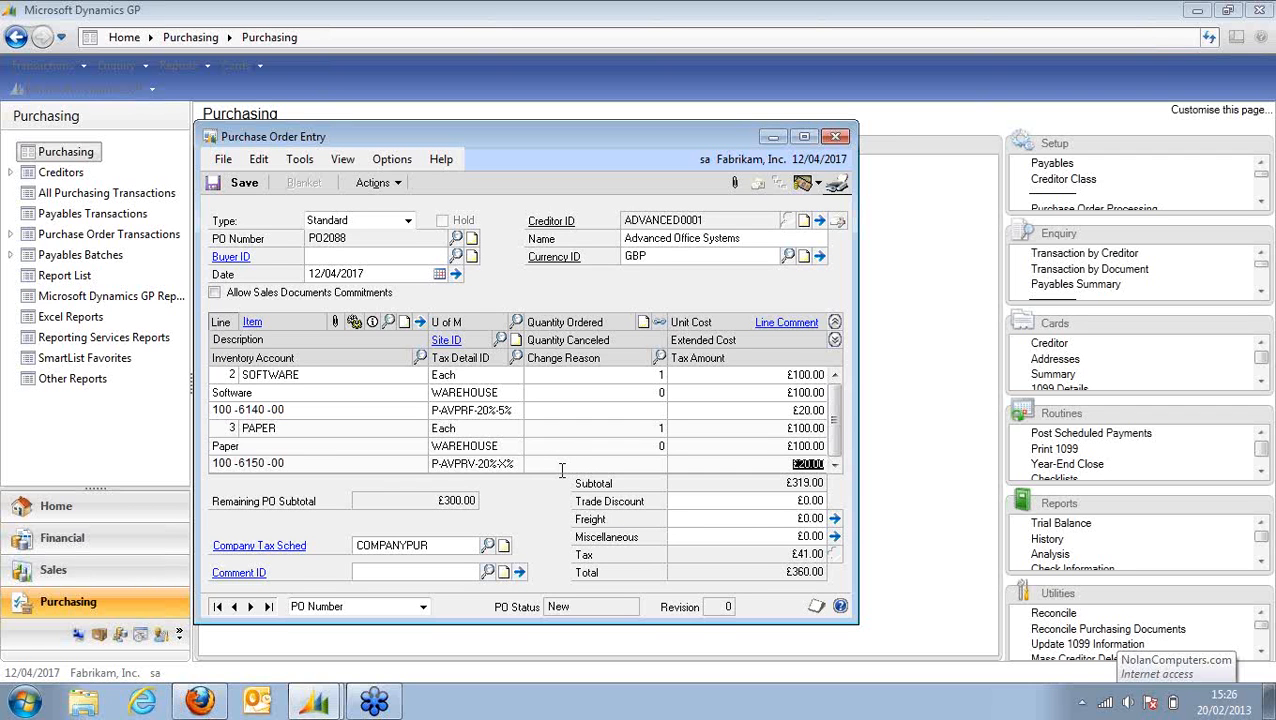
key("Tab")
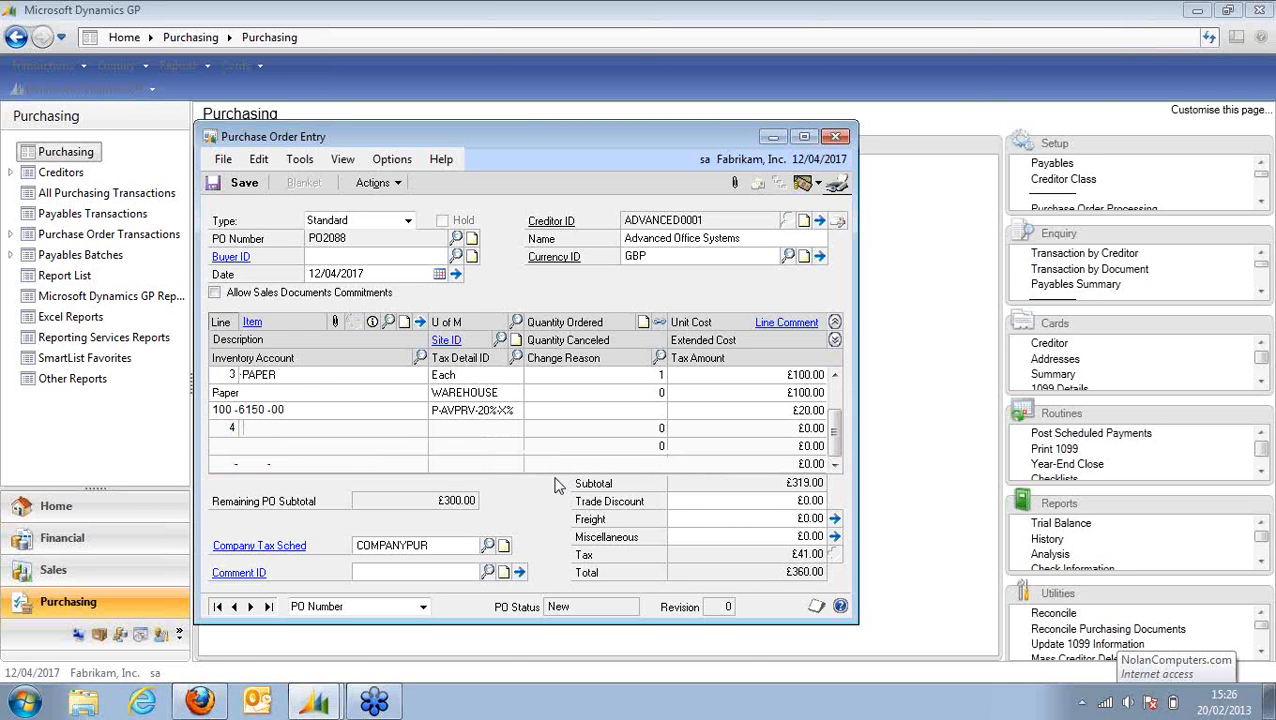
Add item MANUAL as the fourth order line with quantity 1, unit cost £100.00 and description Manual.
type("MANUAL")
key("Tab")
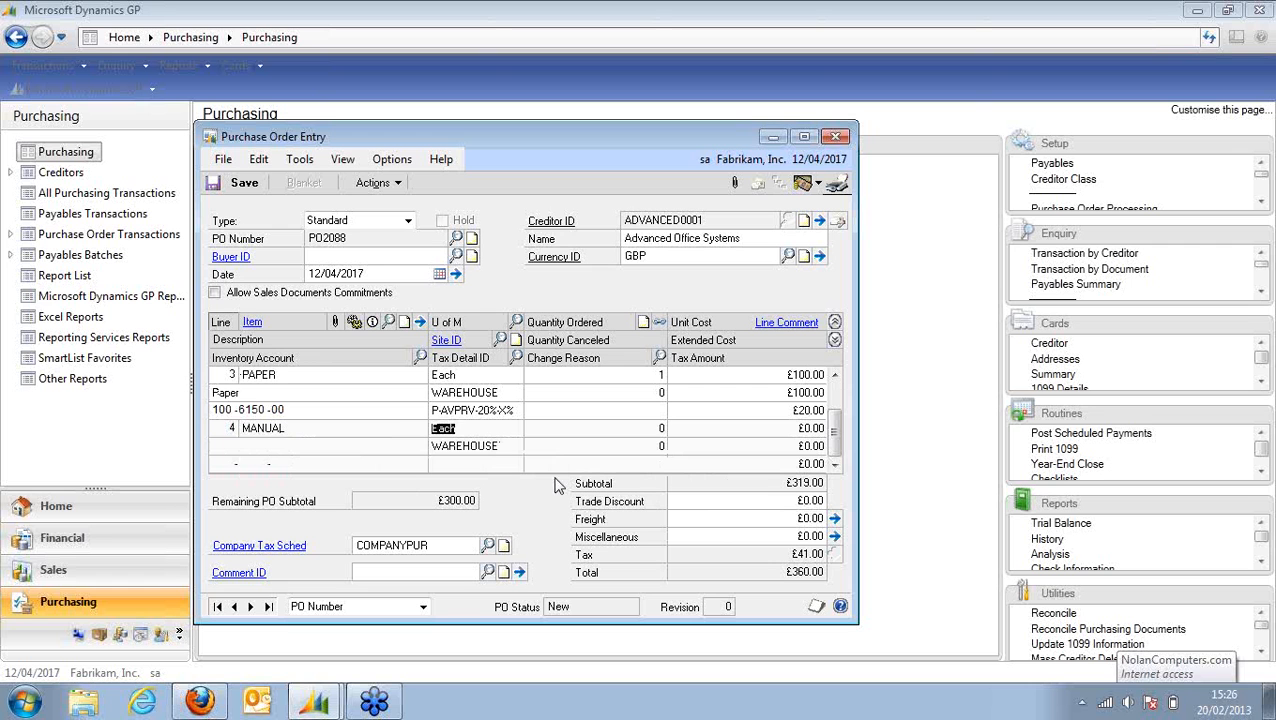
key("Tab")
type("1")
key("Tab")
type("100")
key("Tab")
key("shift+Tab")
type("Manual")
Assign inventory account 100-6160-00 to the MANUAL line and complete the line with its default site and tax detail.
key("Tab")
key("Tab")
key("Tab")
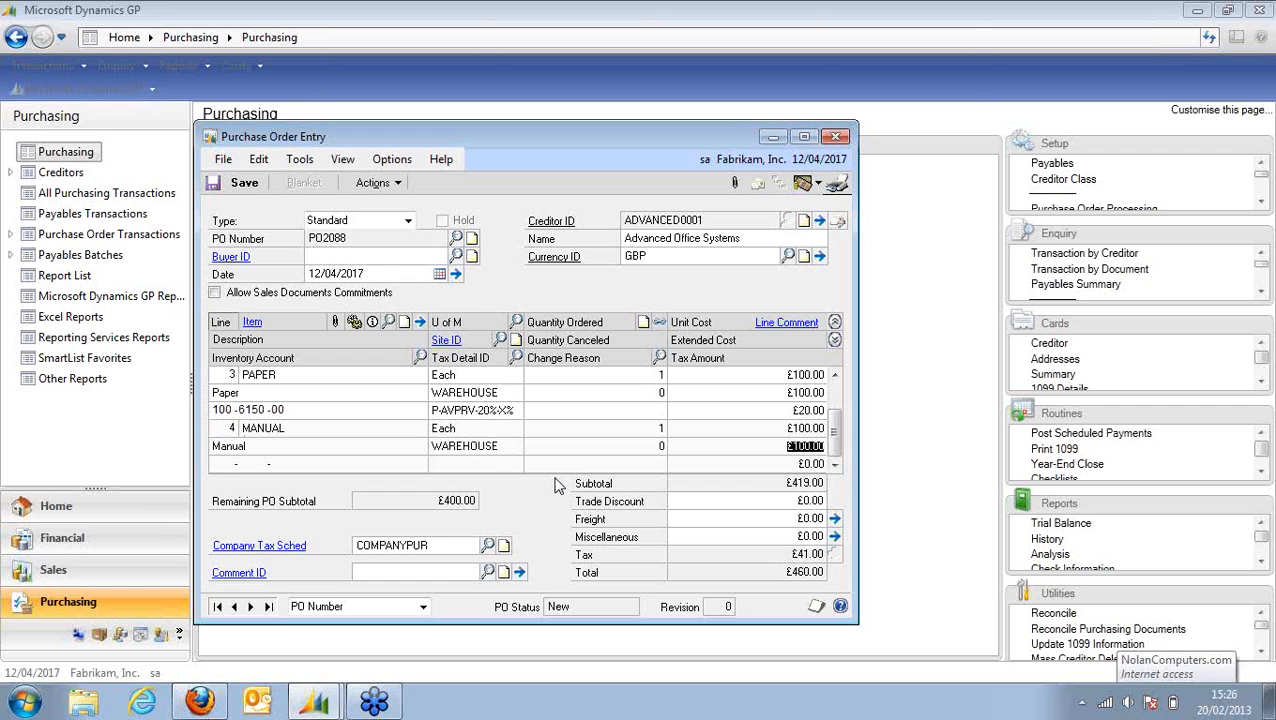
key("Tab")
type("100 -6160 -00")
key("Tab")
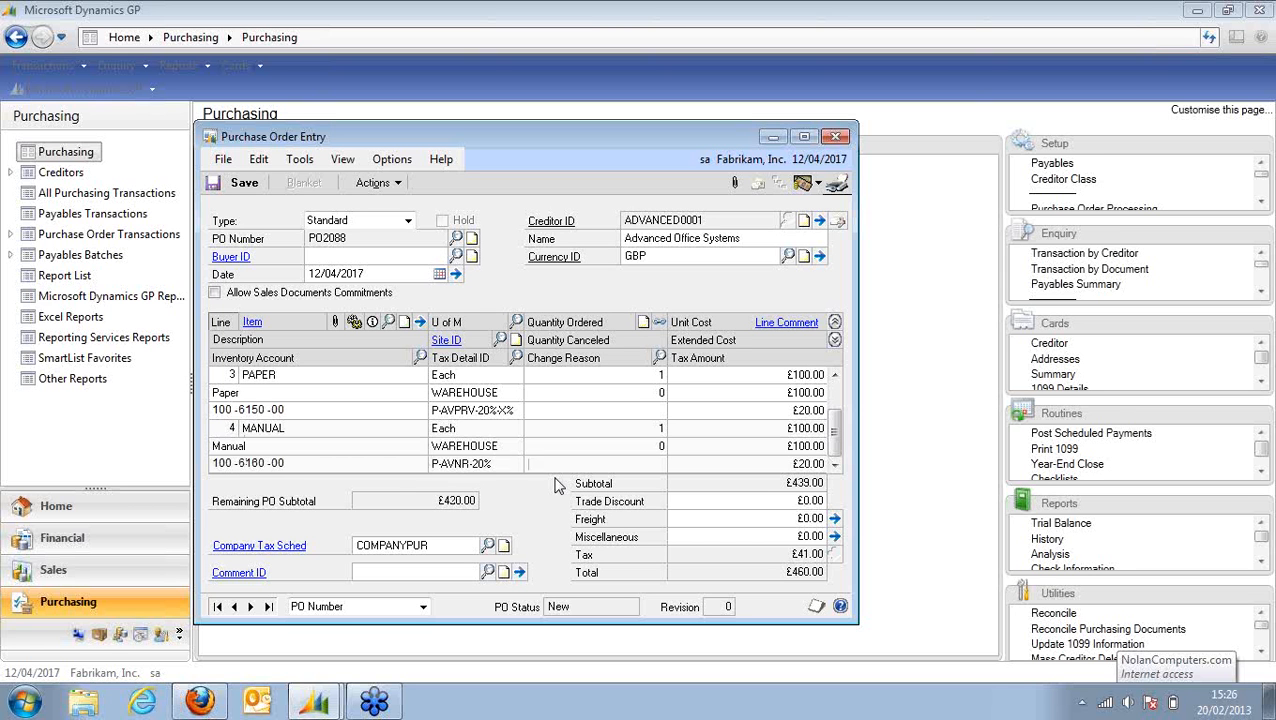
key("Tab")
key("Tab")
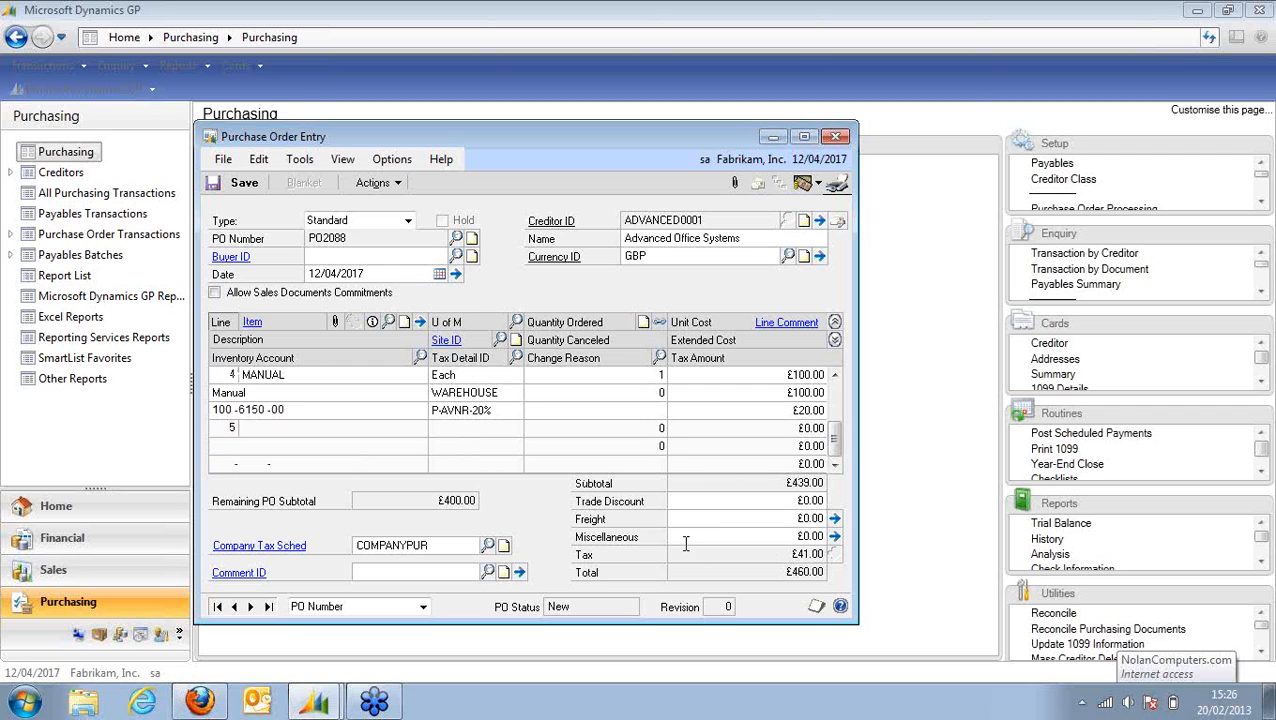
Review the order lines, then receive and invoice all four items of the purchase order.
left_click_drag(835, 441, 828, 393)
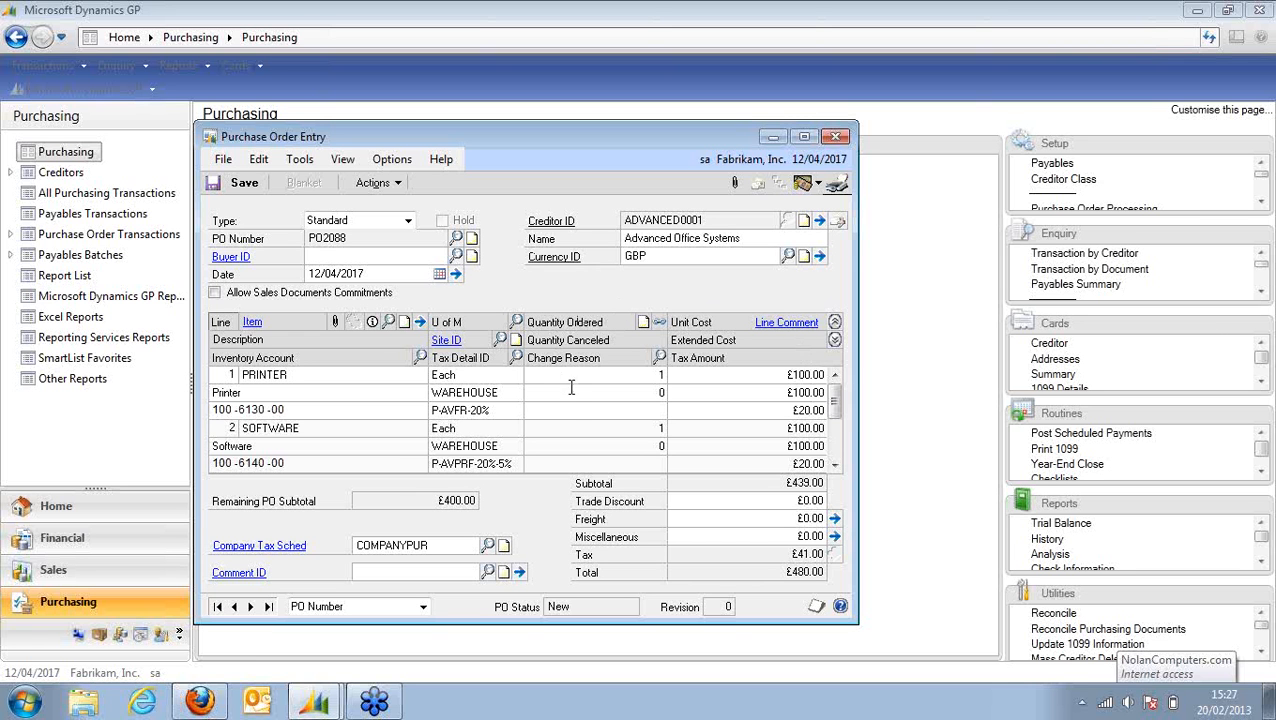
left_click(392, 188)
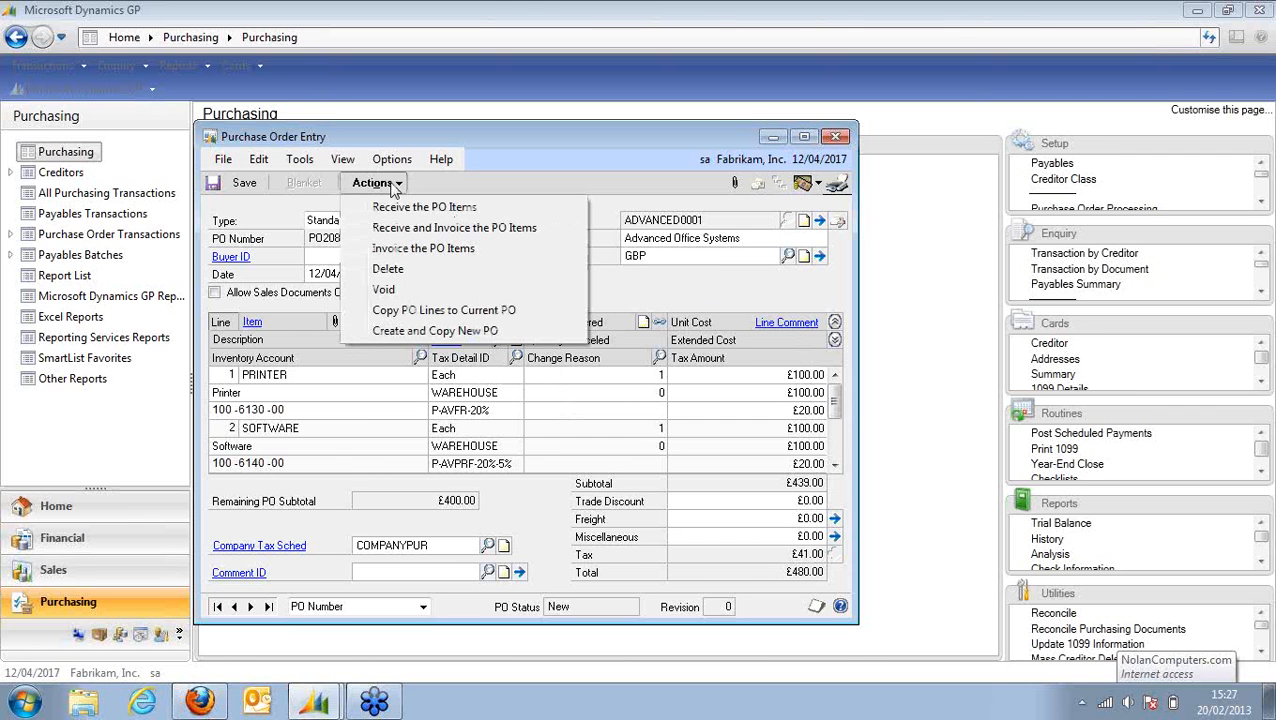
left_click(421, 229)
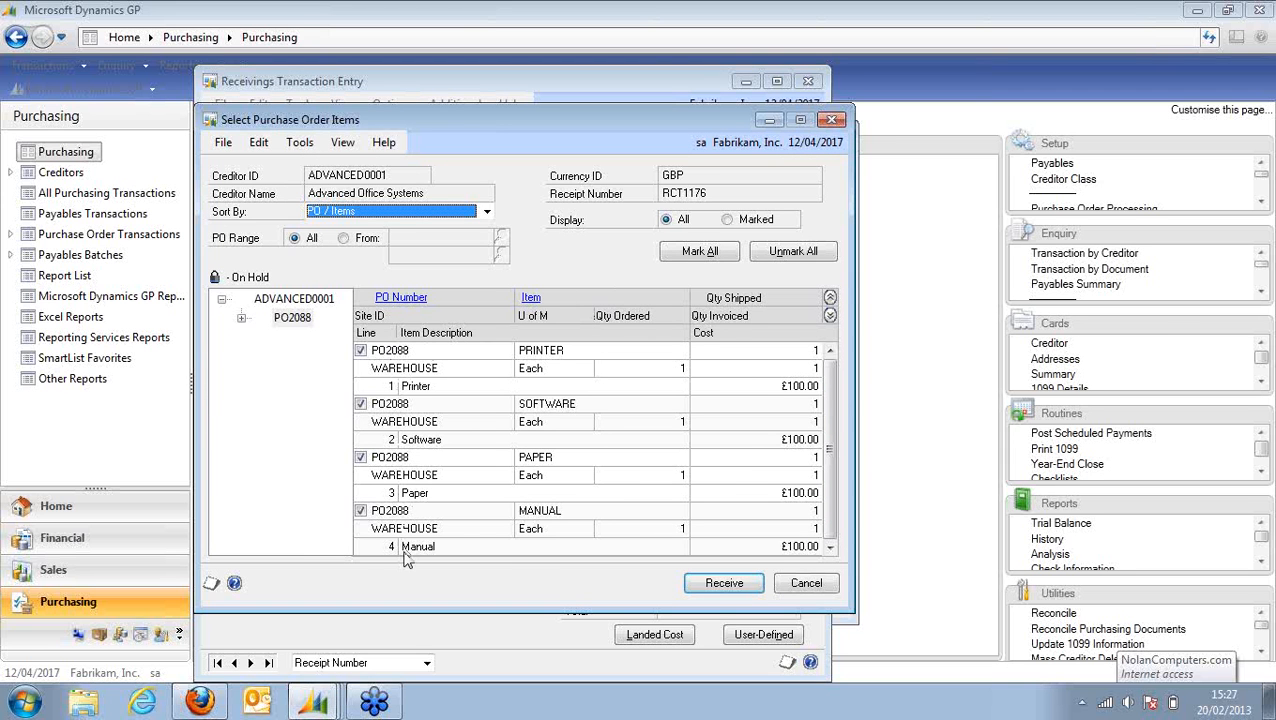
left_click(710, 588)
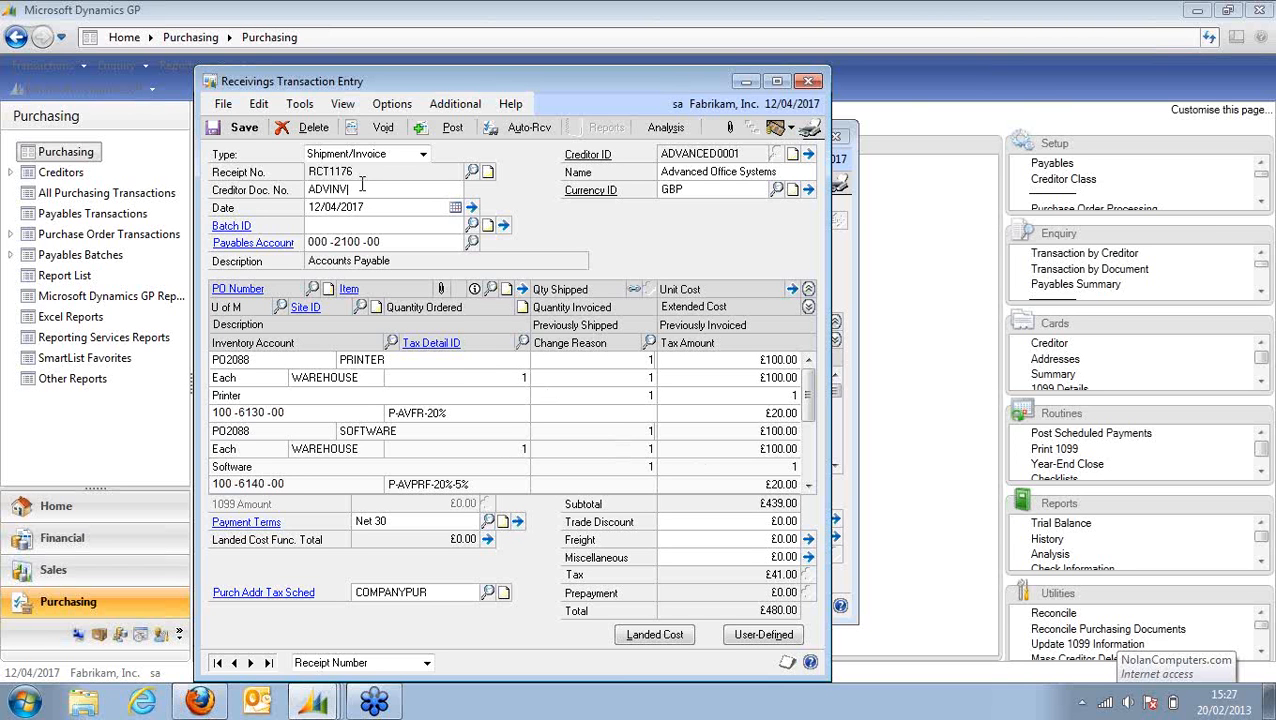
Enter ADVINV0002 as the receipt's creditor document number and add the new batch 0220CS for it.
key("Tab")
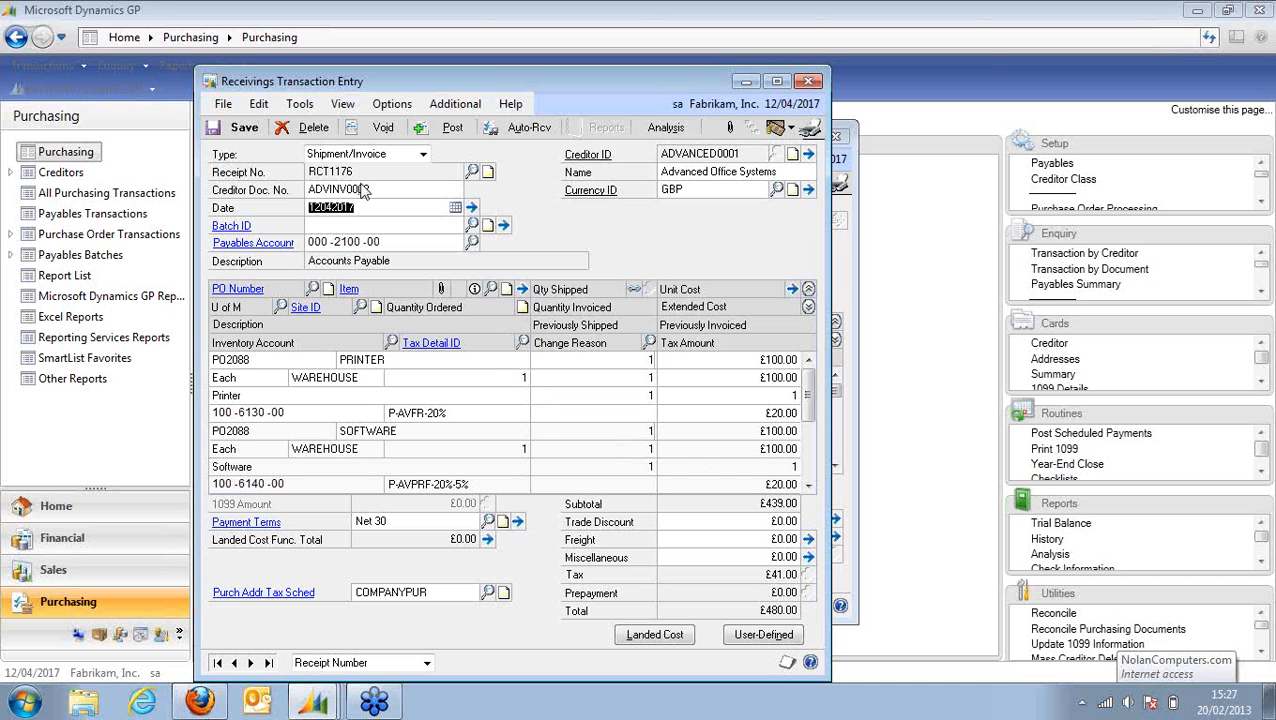
key("Tab")
type("0")
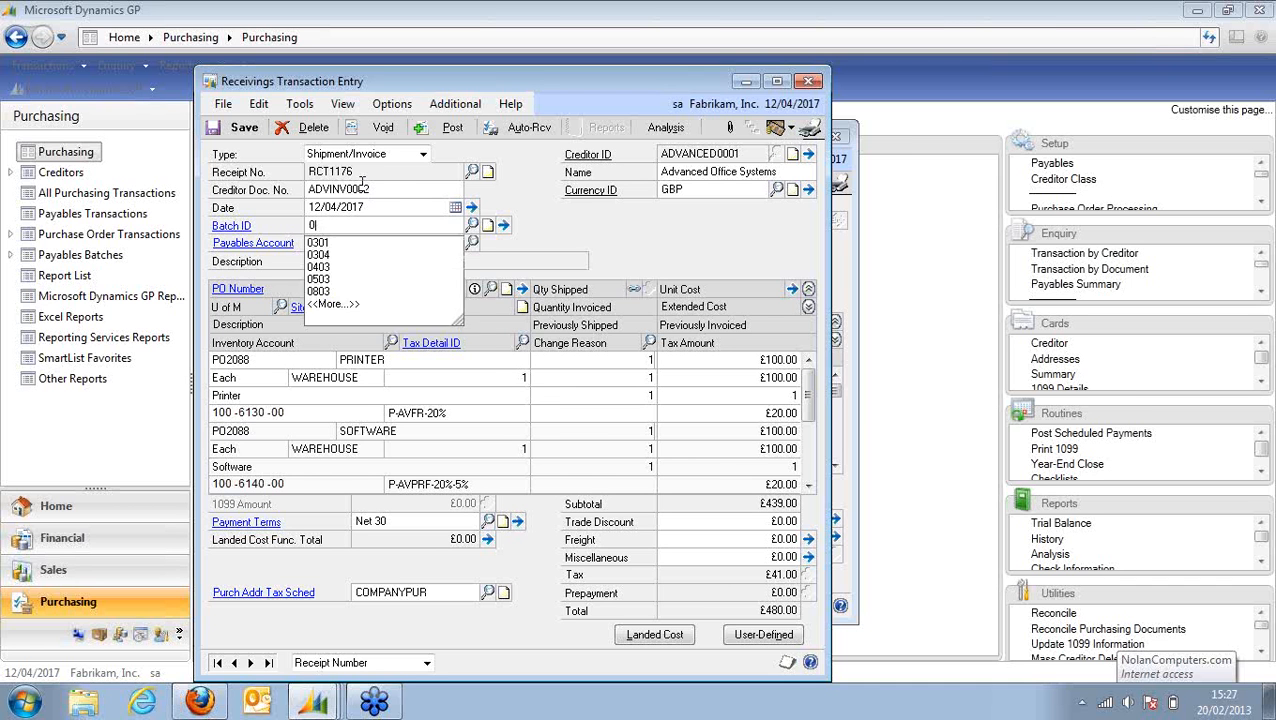
type("220CS")
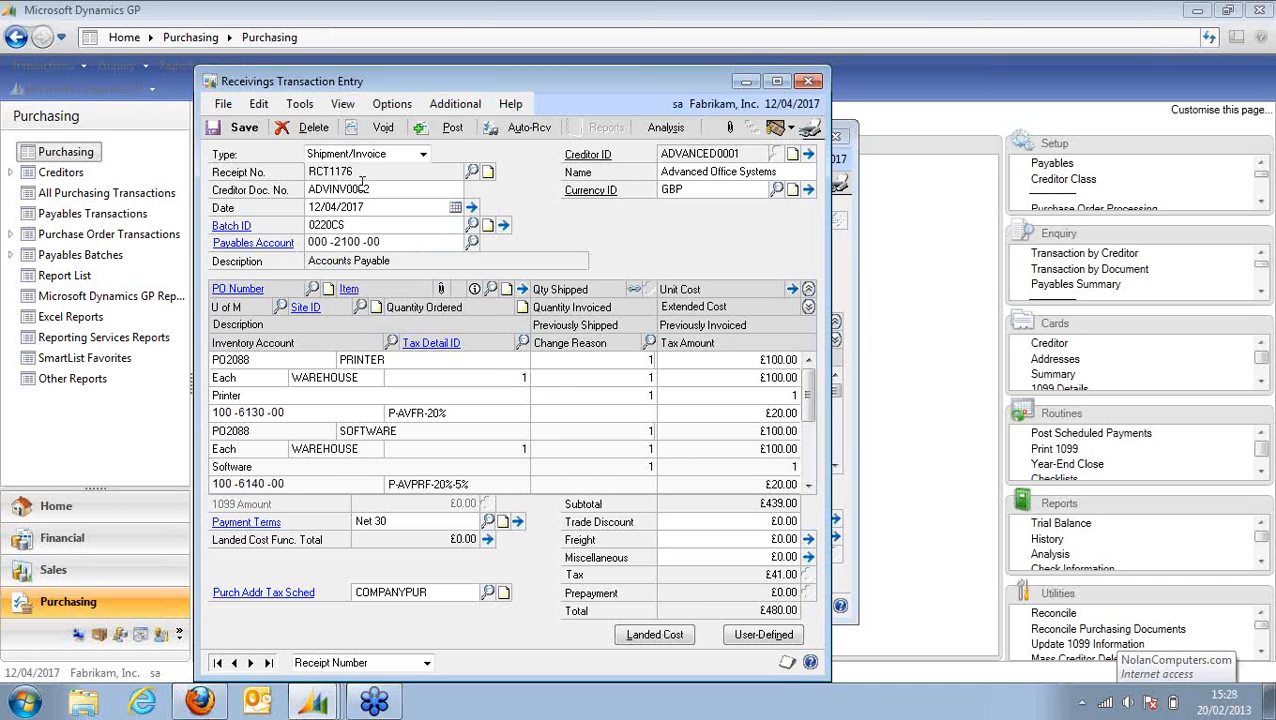
key("Tab")
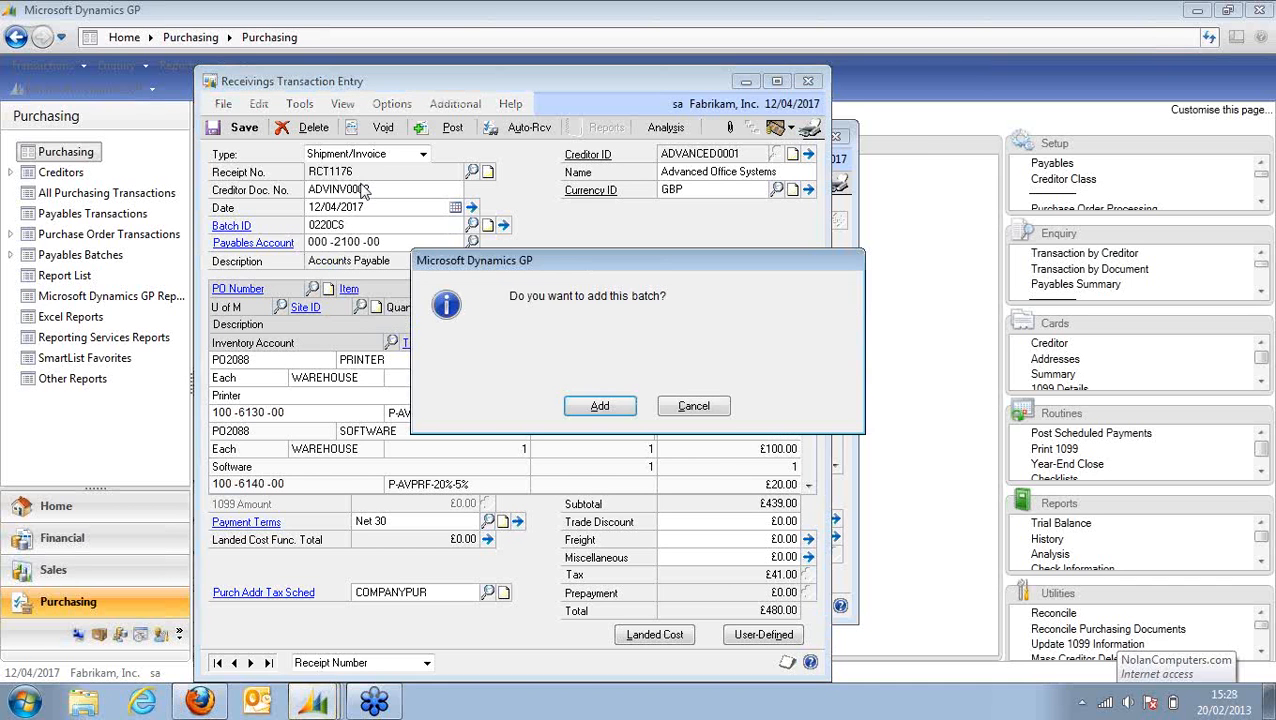
key("Return")
left_click(281, 262)
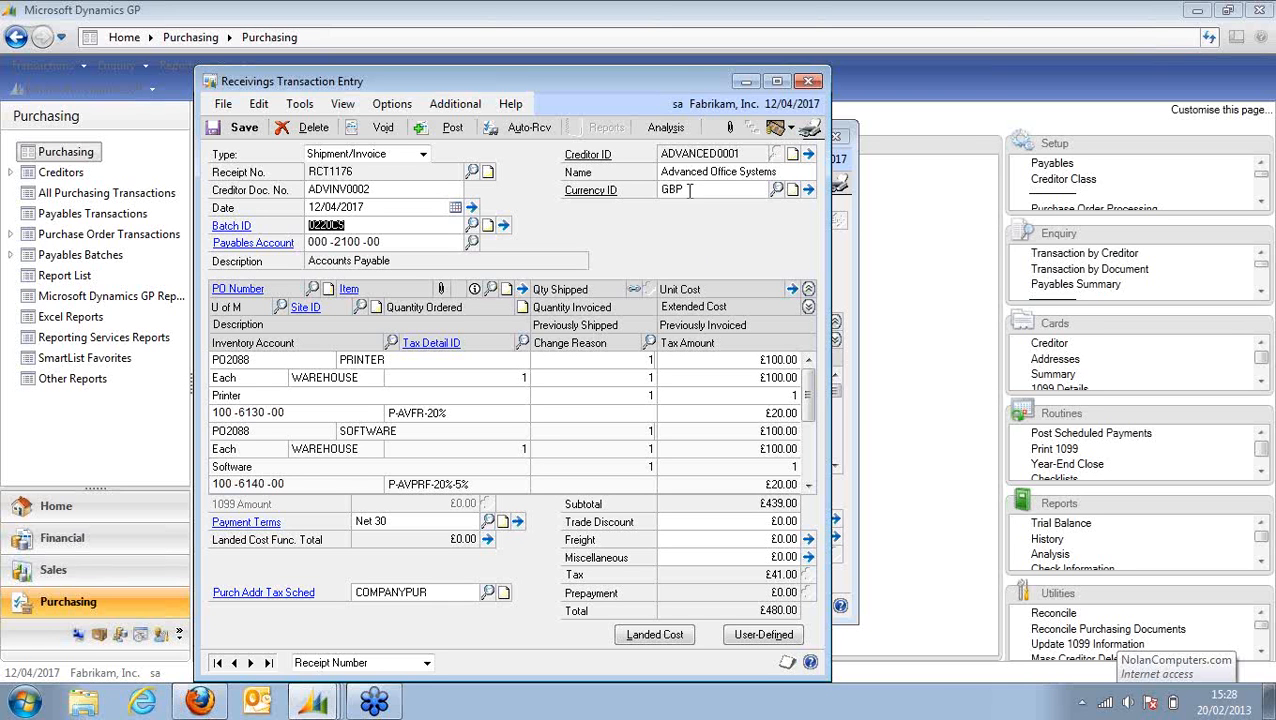
Open the receipt's purchasing distributions, examine the purchase, tax and payable accounts with their debits and credits, and close the window.
left_click(665, 130)
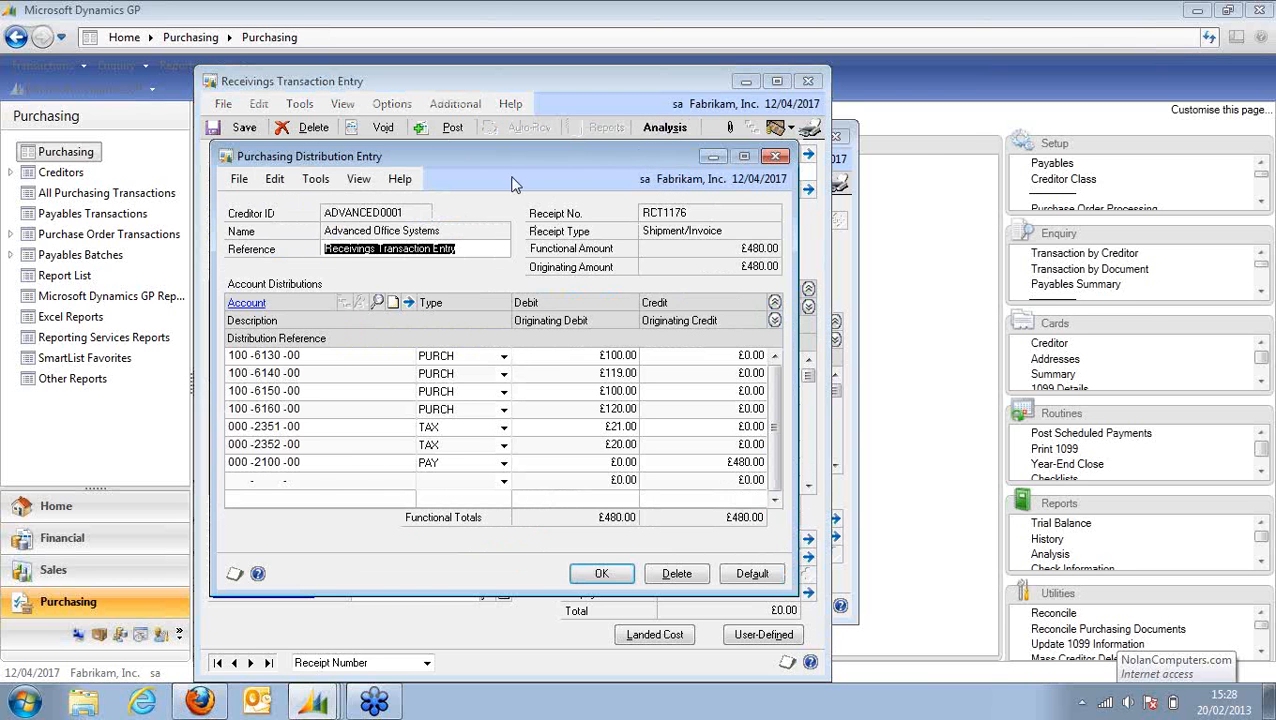
left_click_drag(429, 152, 530, 158)
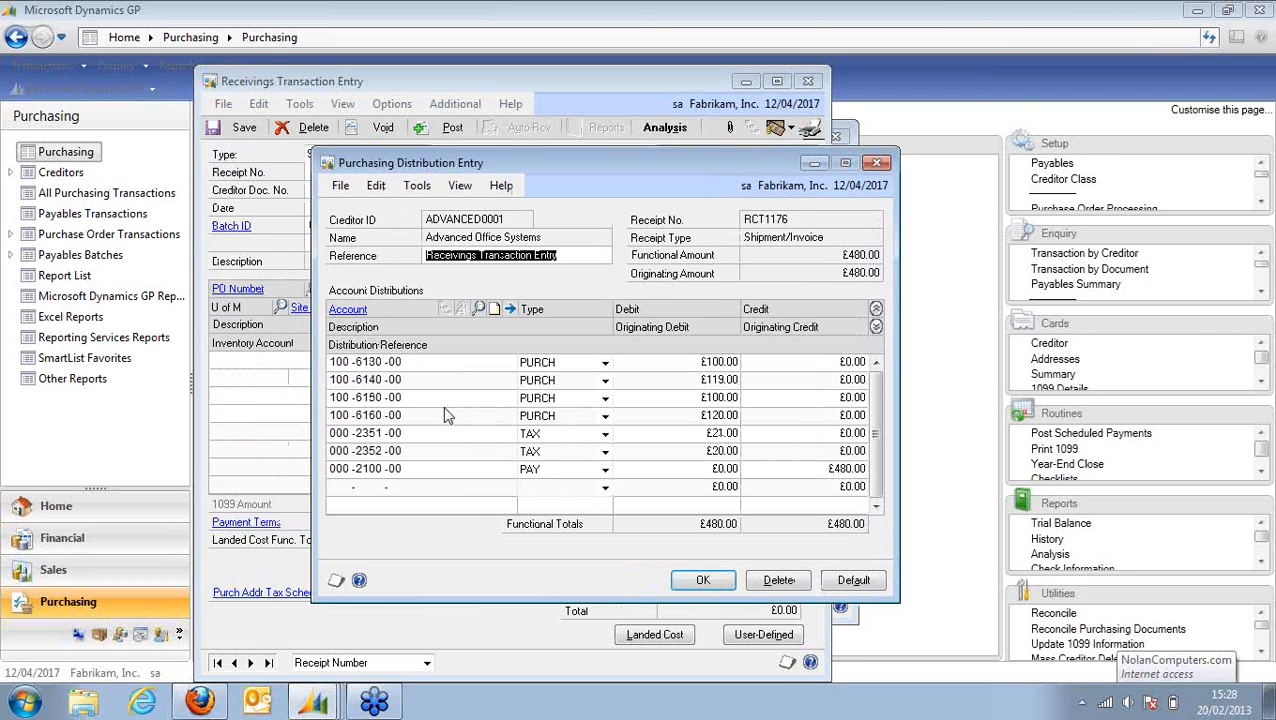
double_click(396, 362)
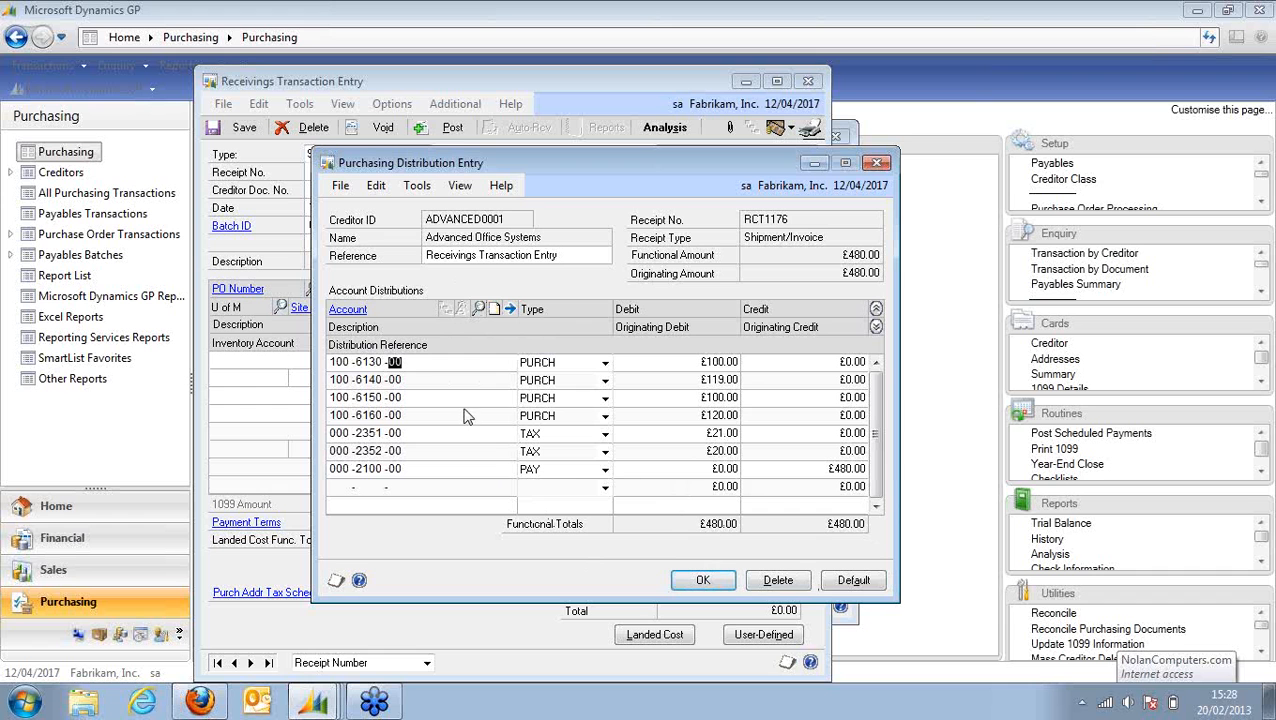
left_click(877, 163)
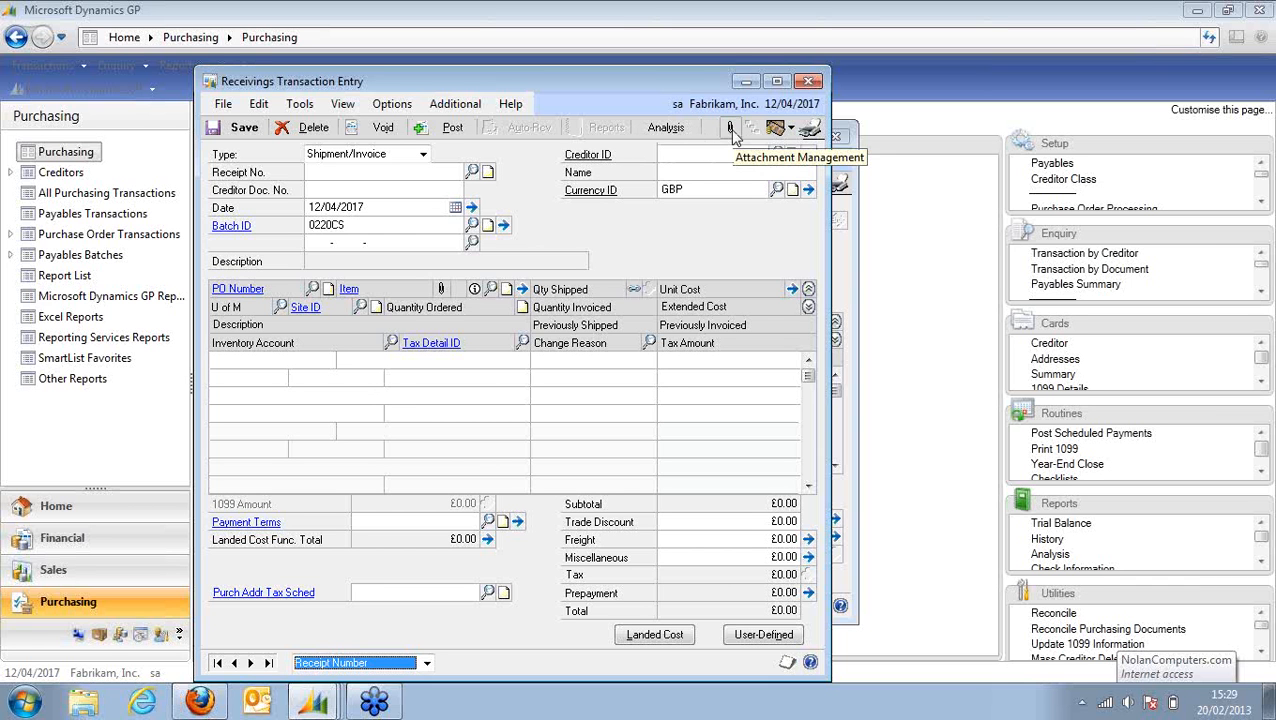
Recall receipt RCT1176, open its document attachment management to examine the file attachments list, and close it.
left_click(412, 166)
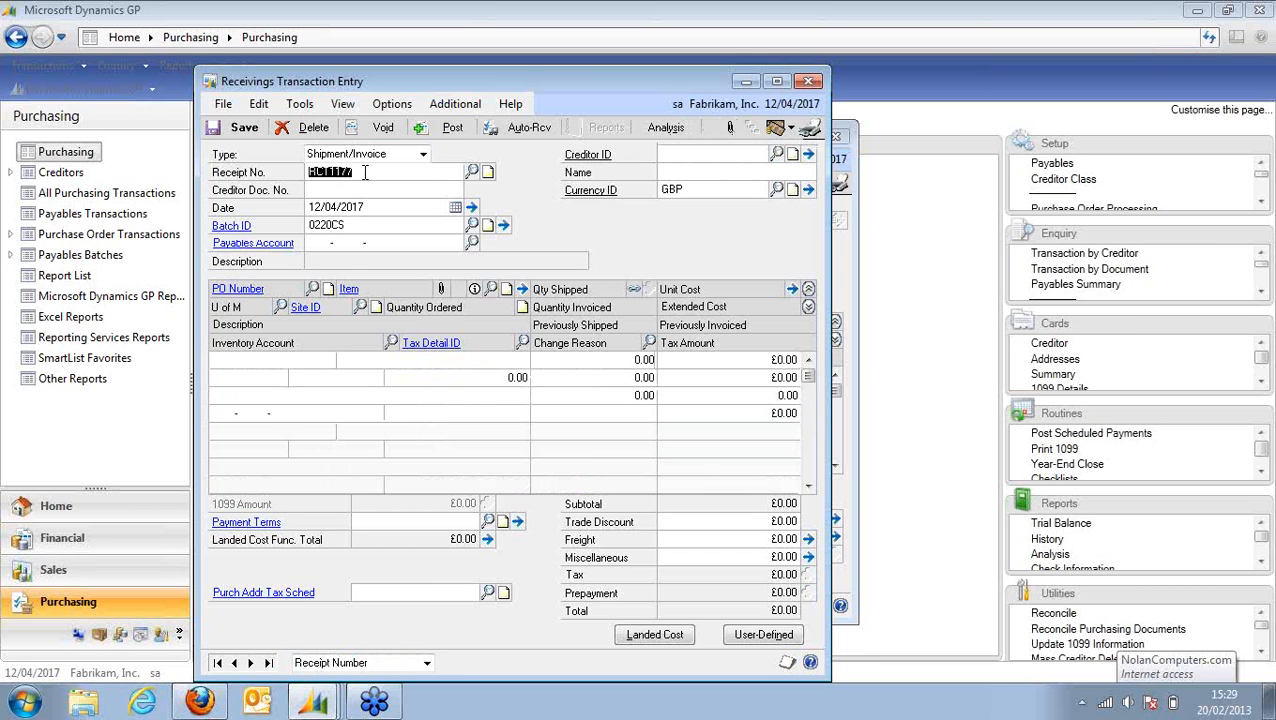
left_click(366, 172)
key("Tab")
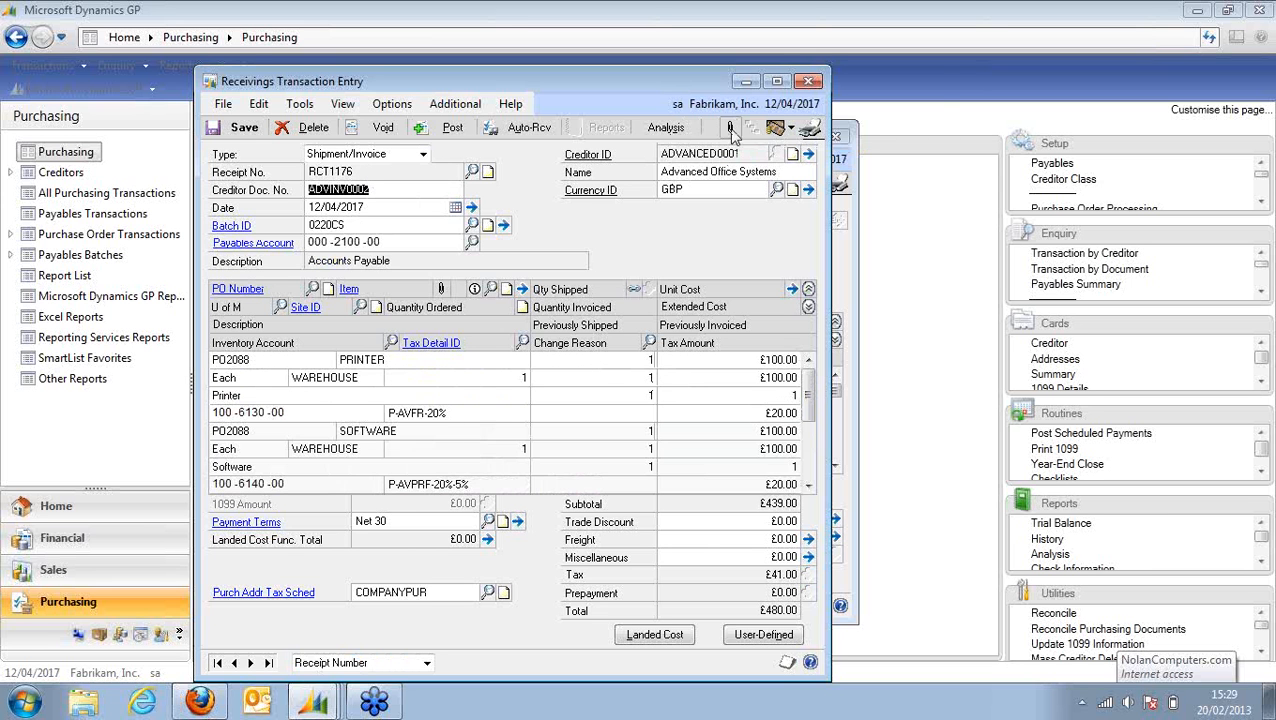
left_click(730, 128)
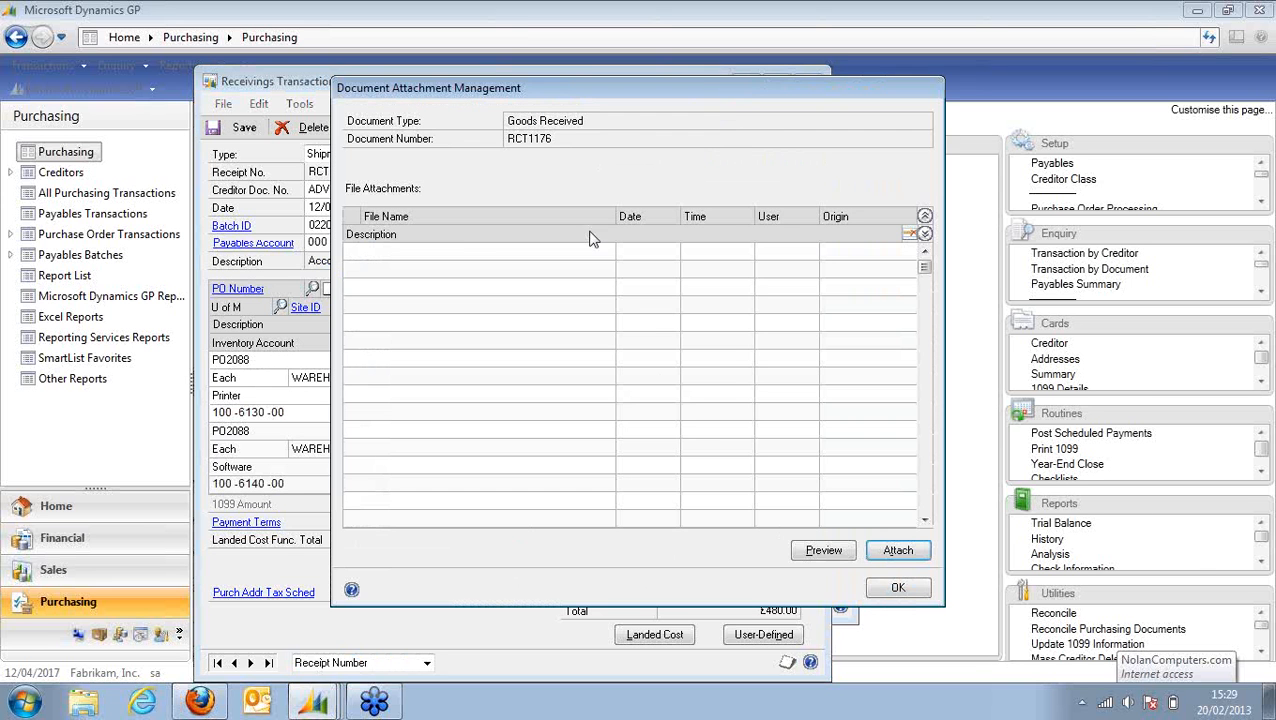
left_click(898, 590)
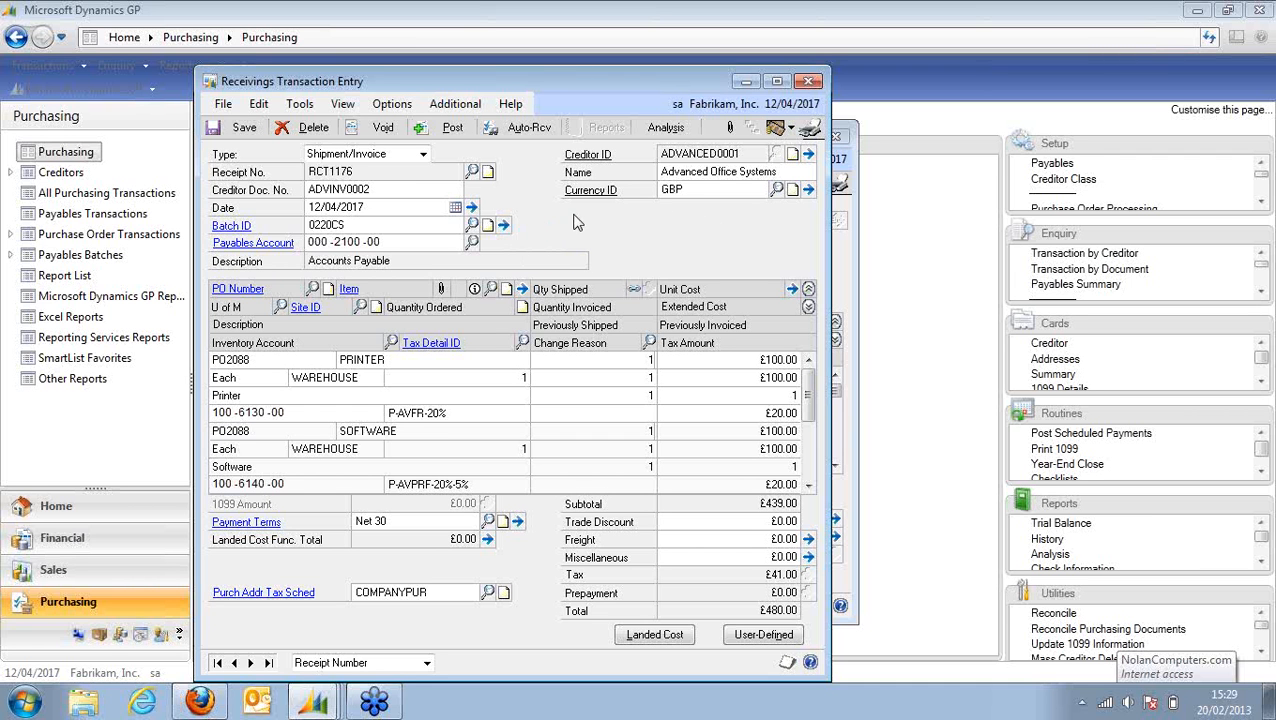
Post receivings batch 0220CS with the Receivings Posting Journal output to screen, and skip the other posting reports.
left_click(503, 225)
left_click(809, 82)
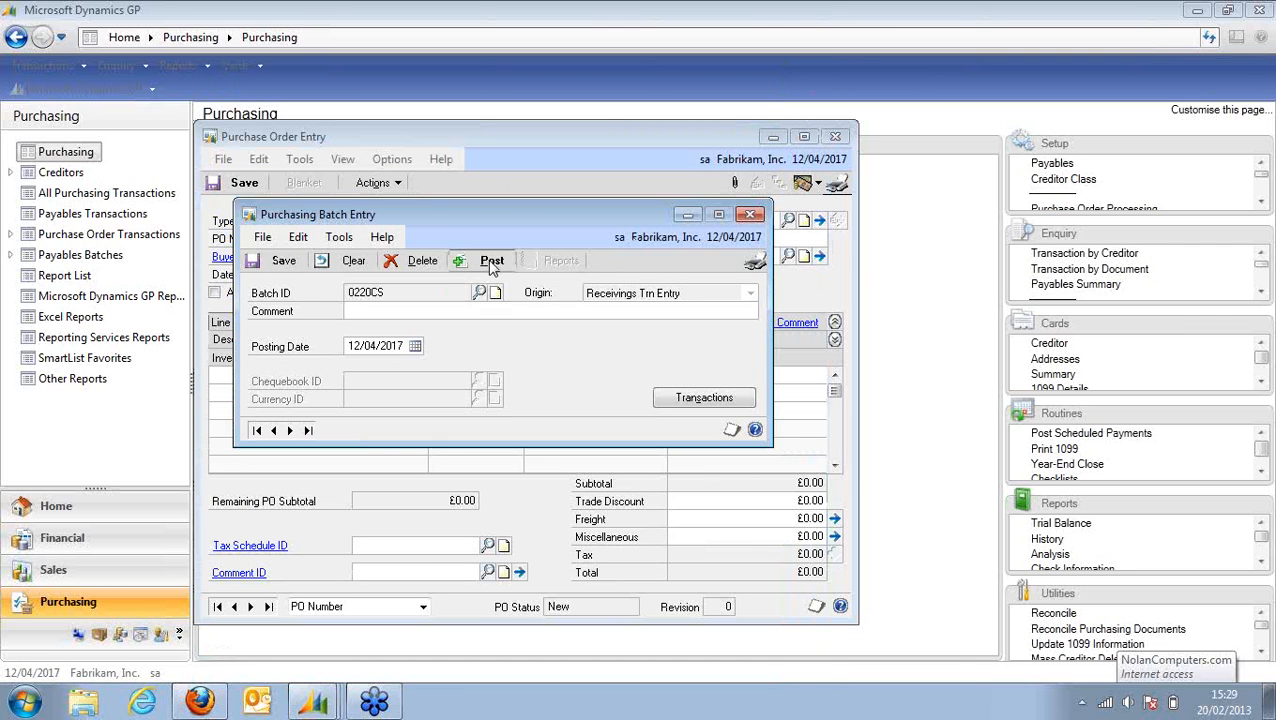
left_click(491, 262)
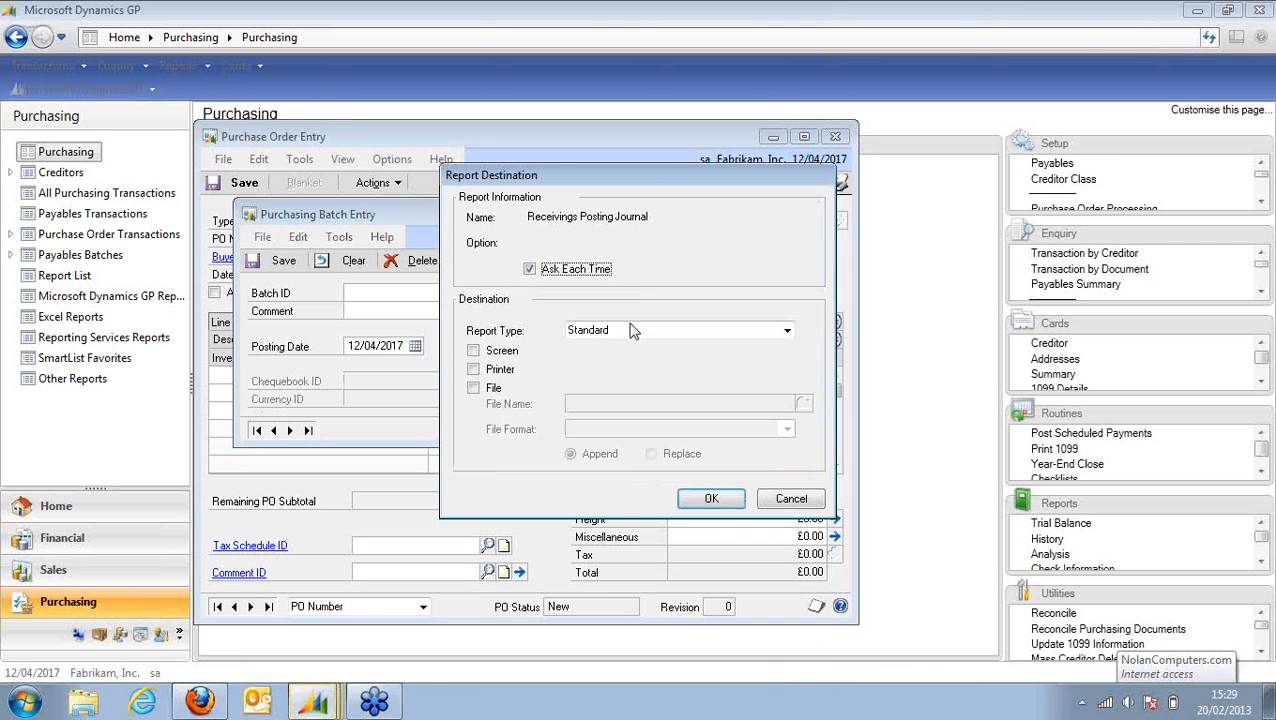
left_click(476, 352)
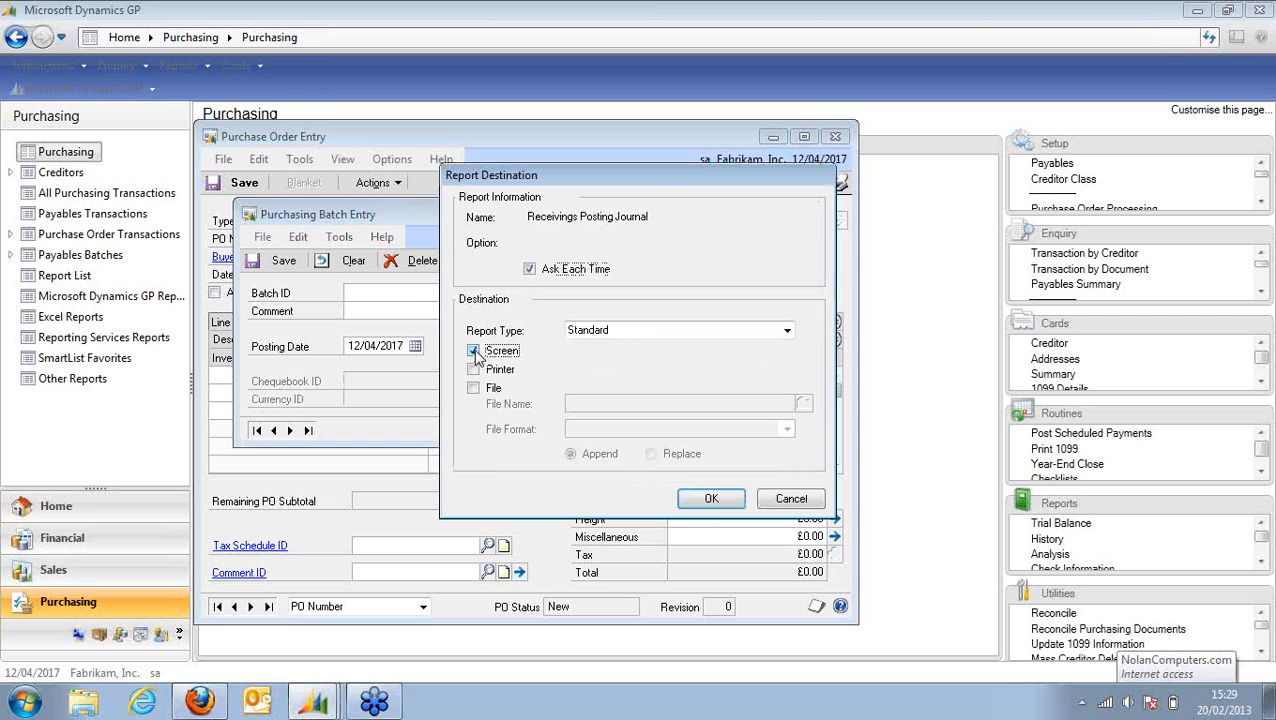
left_click(720, 505)
left_click(787, 505)
left_click(787, 505)
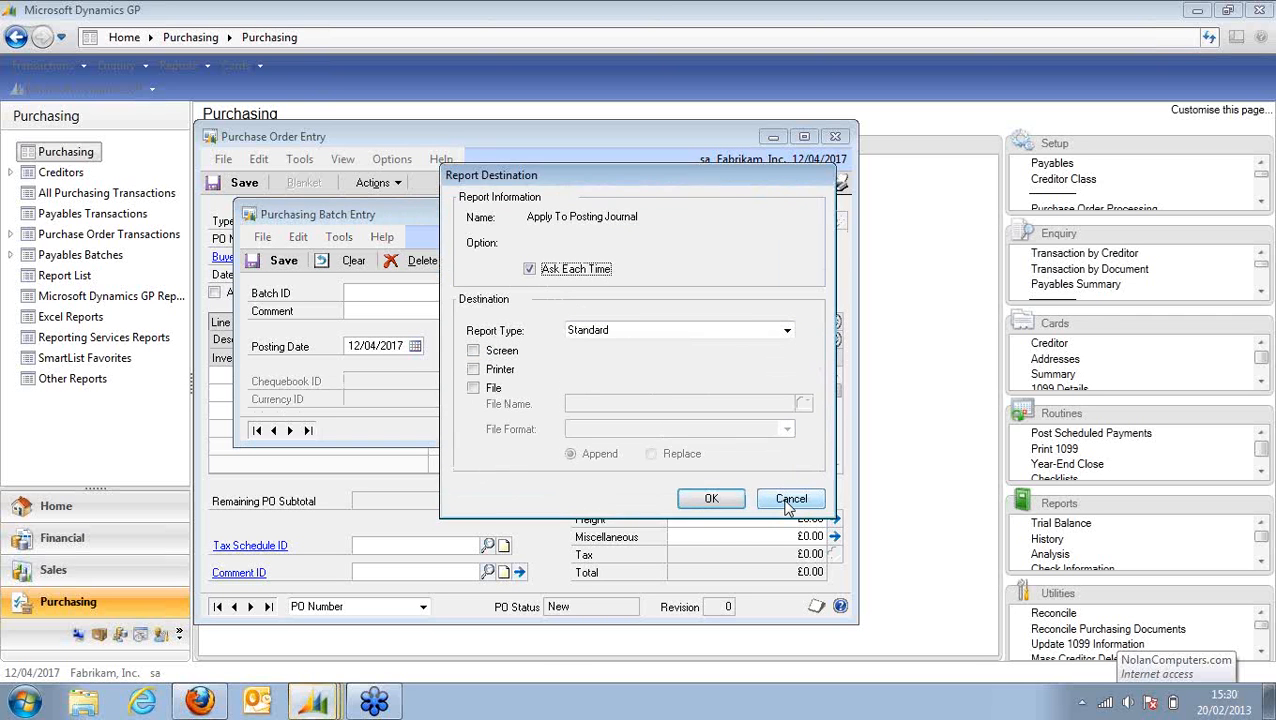
left_click(787, 505)
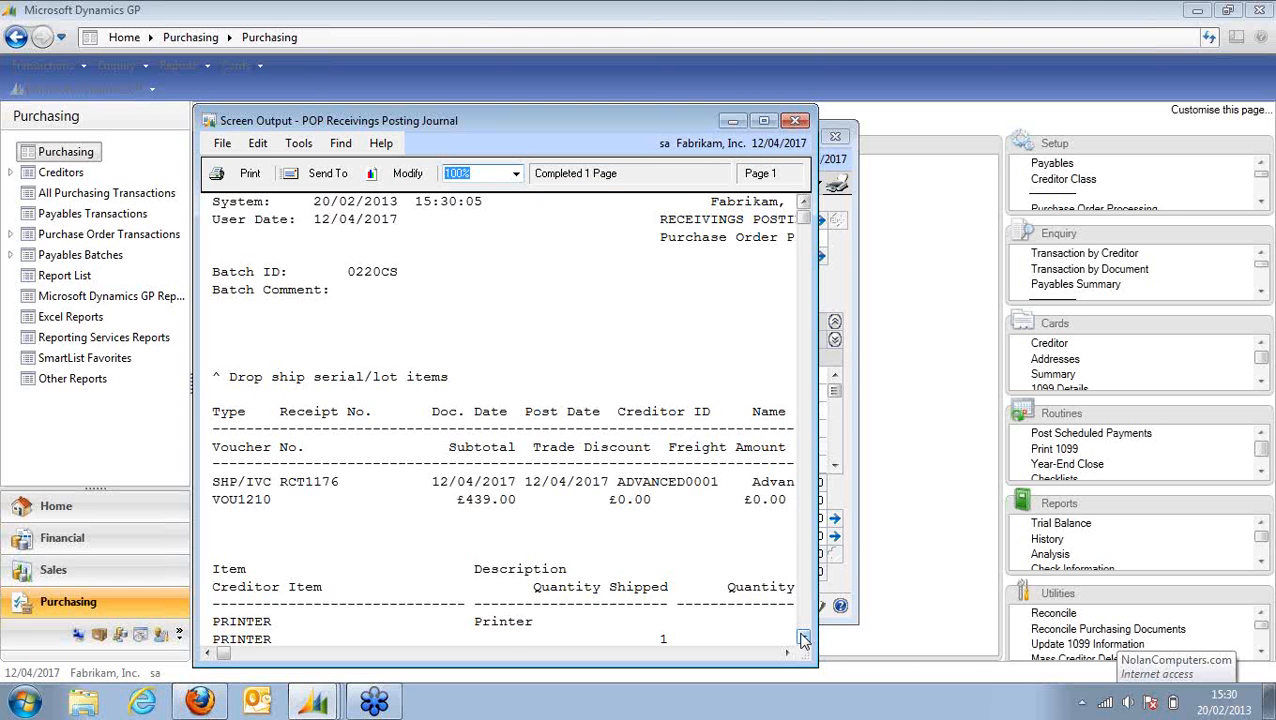
Examine the tax detail distributions and recovery percentages in the receivings posting journal, and close the journal, batch and purchase order windows.
scroll(803, 638, "down", 8)
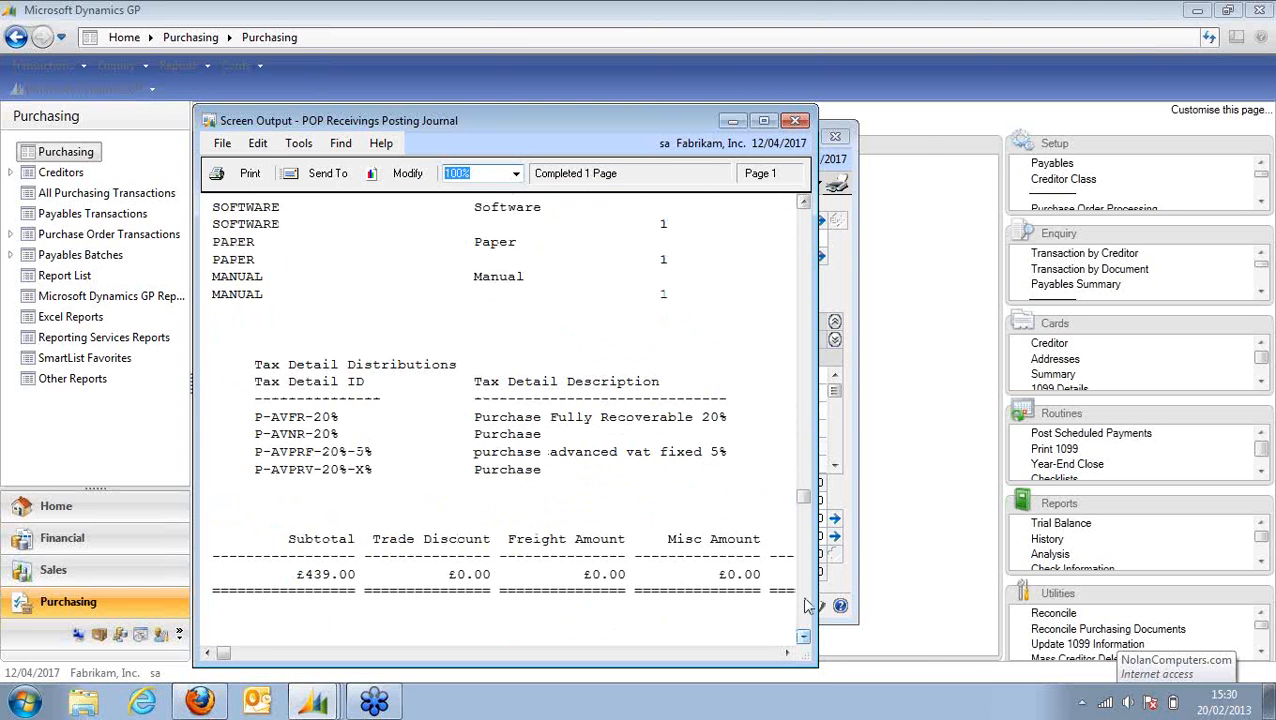
left_click_drag(818, 476, 1242, 466)
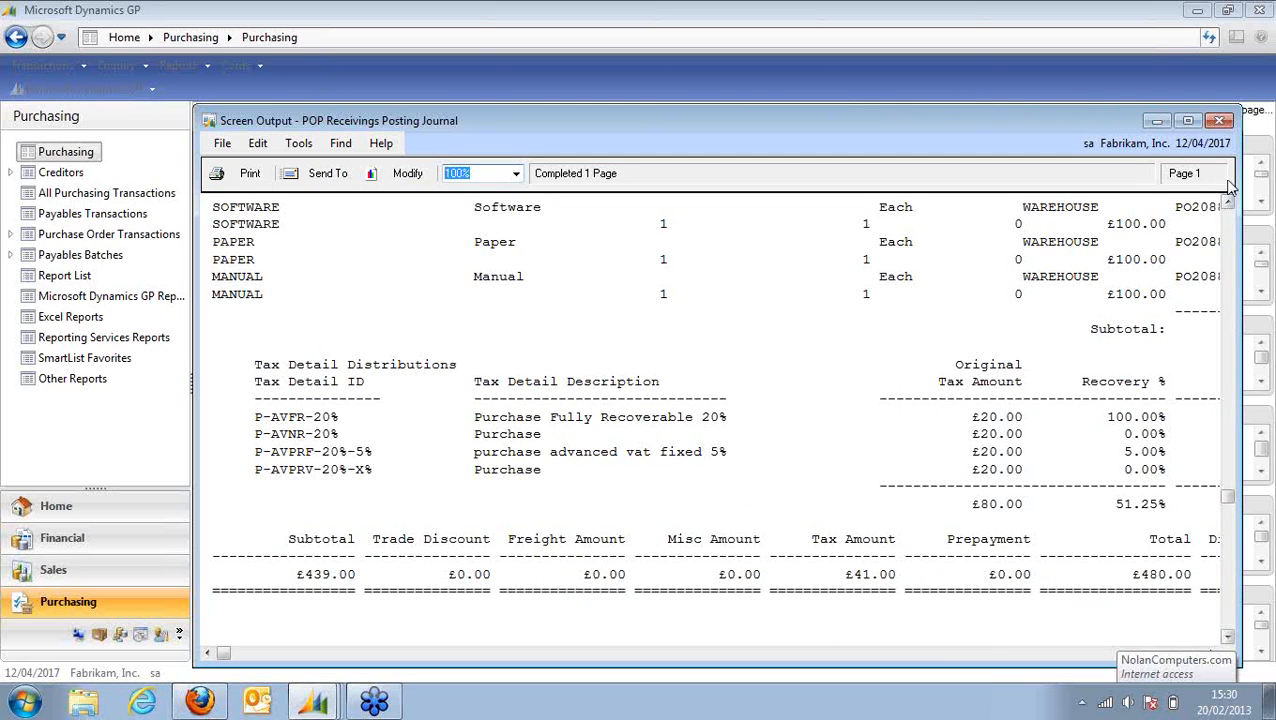
left_click(1219, 120)
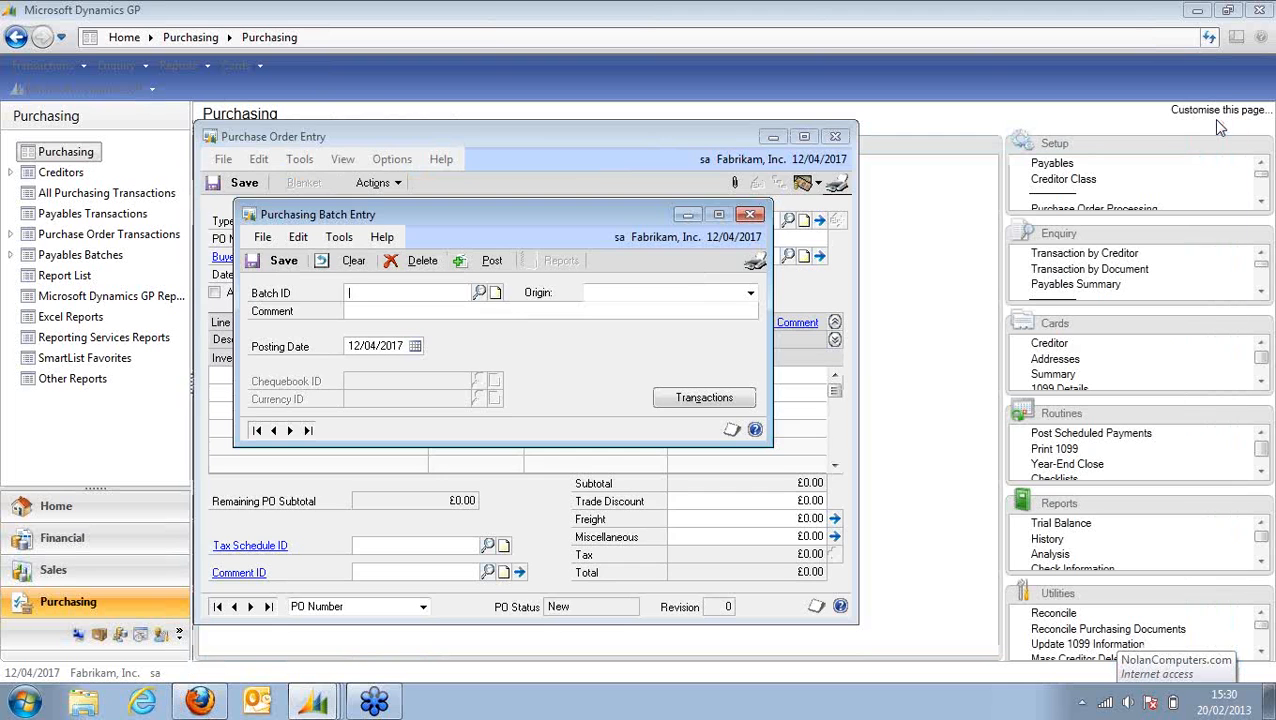
left_click(753, 216)
left_click(835, 136)
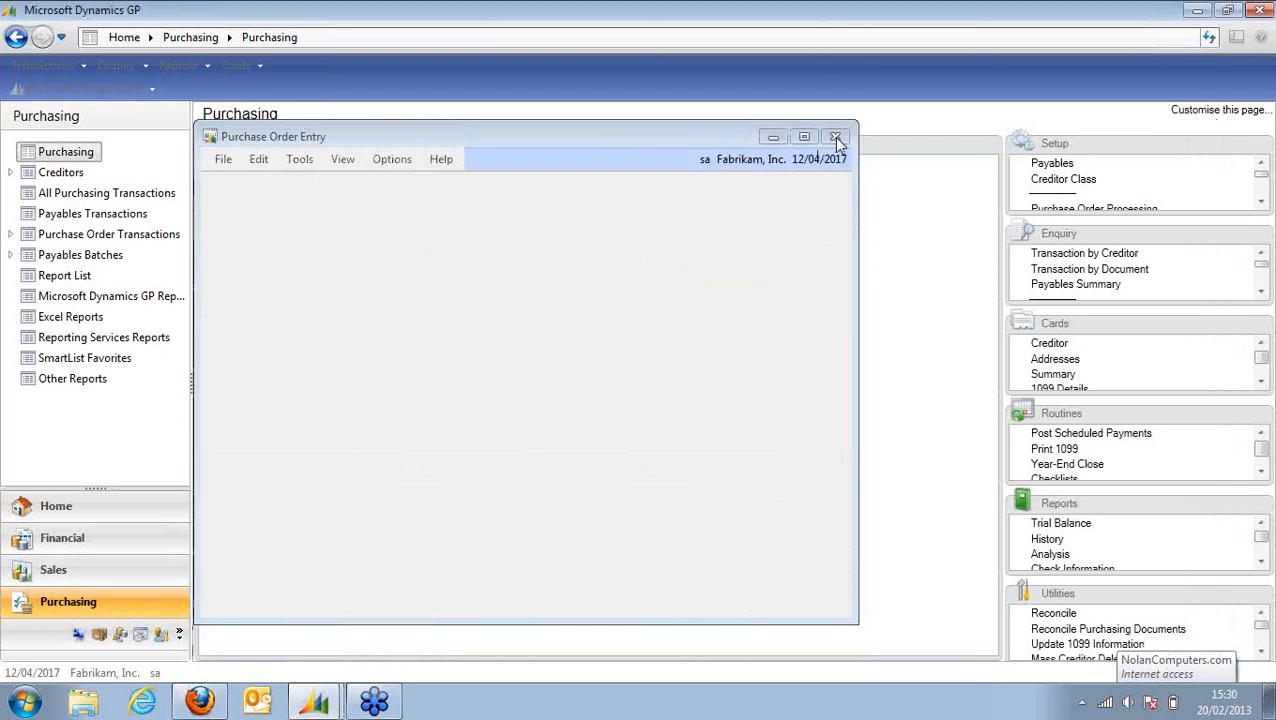
Post general ledger batch RECVG00000083 through the financial Series Post, with the General Posting Journal output to screen.
left_click(74, 545)
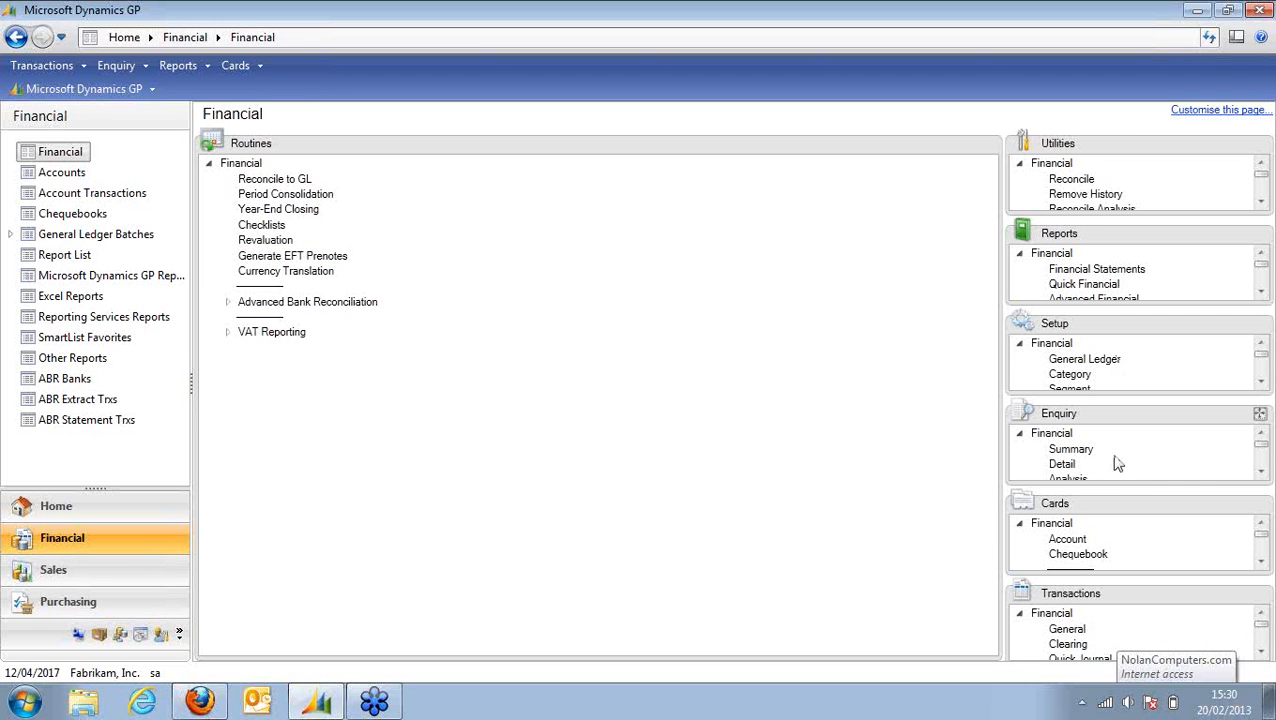
left_click_drag(1125, 598, 635, 340)
left_click(273, 426)
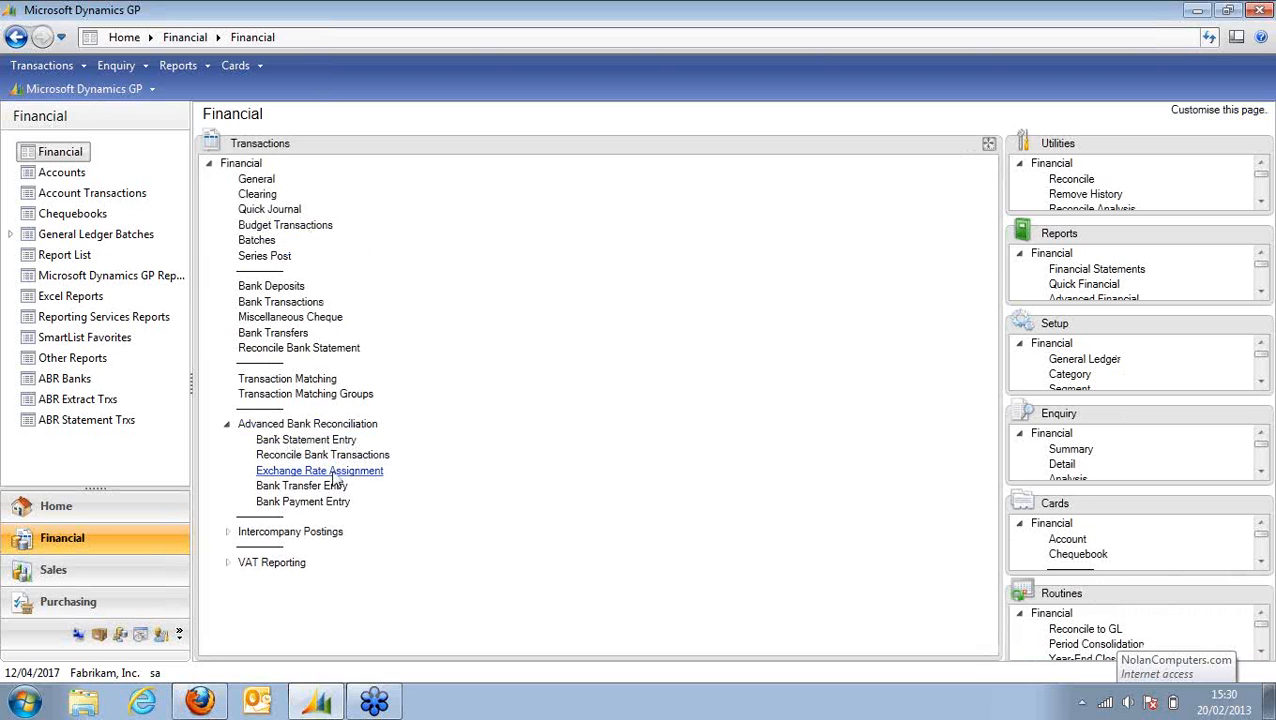
left_click(262, 257)
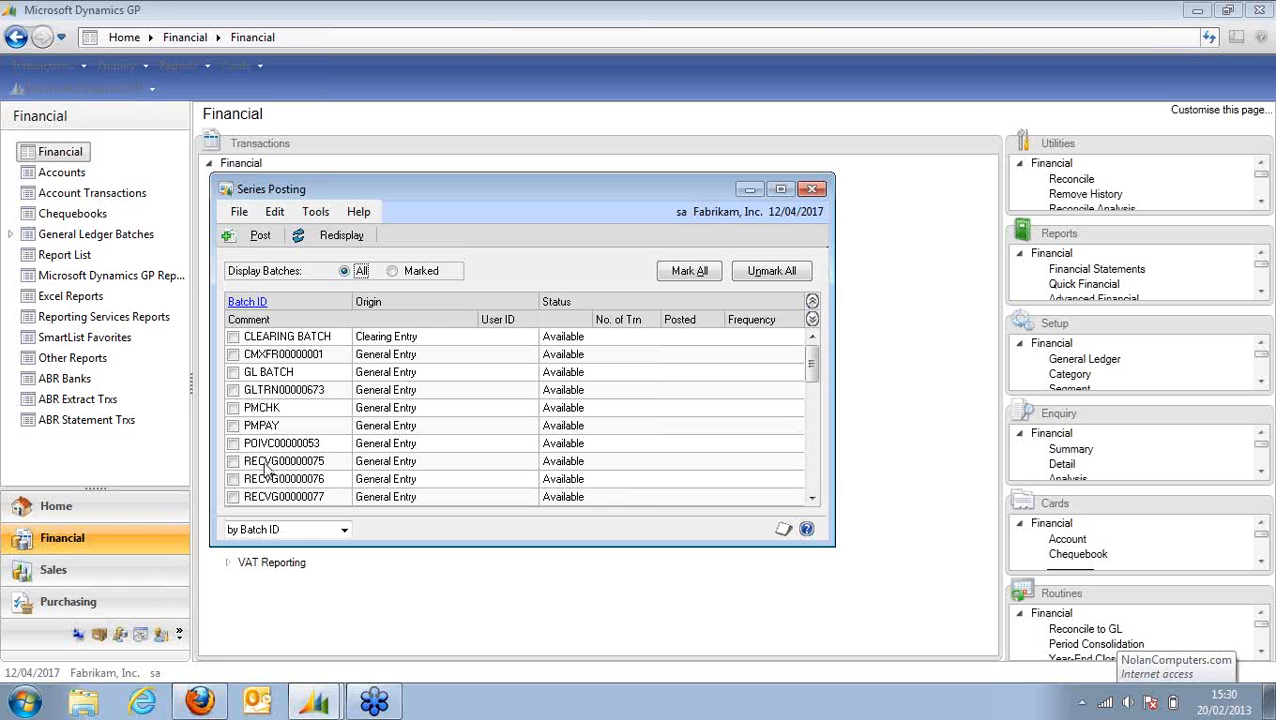
left_click_drag(815, 503, 815, 503)
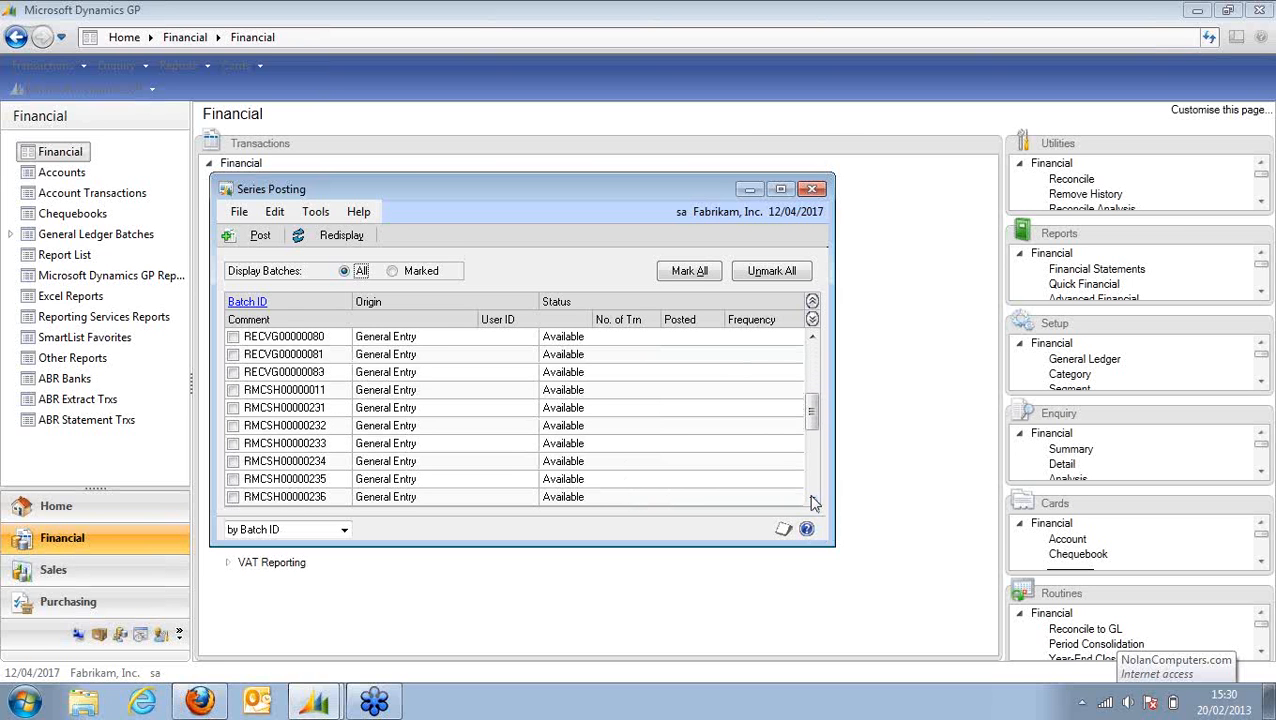
left_click(233, 372)
left_click(260, 235)
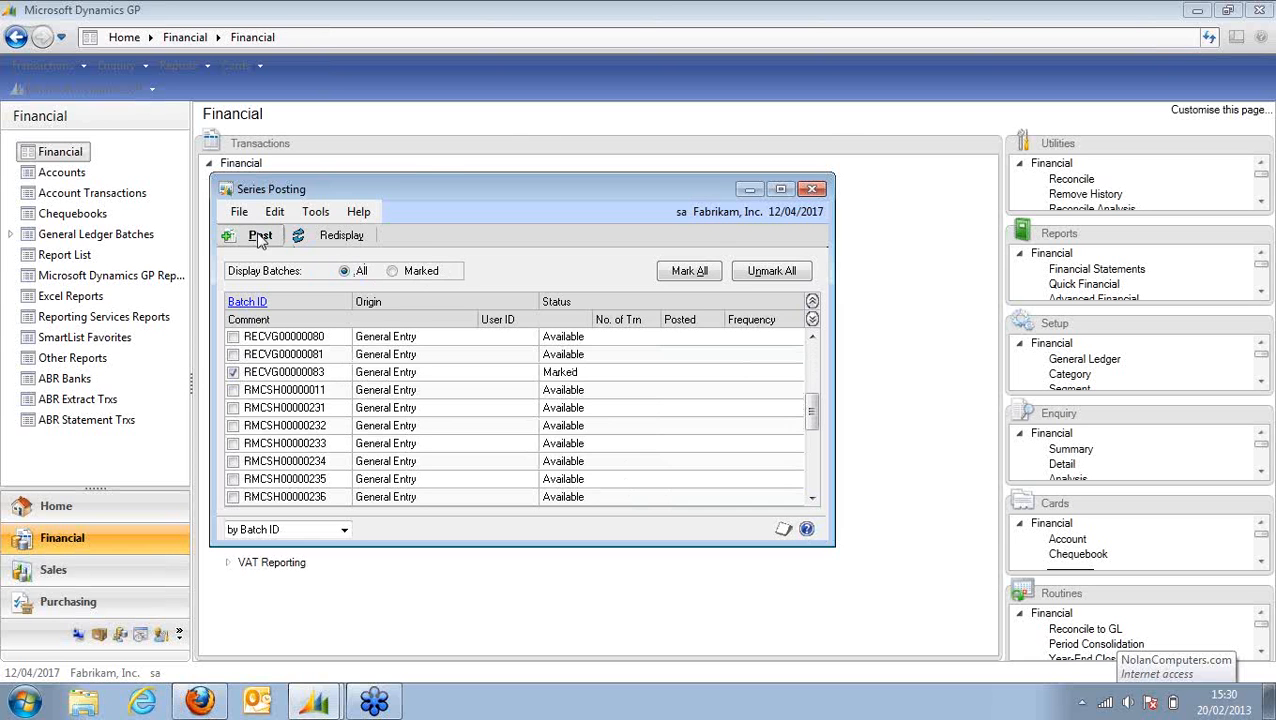
left_click(473, 350)
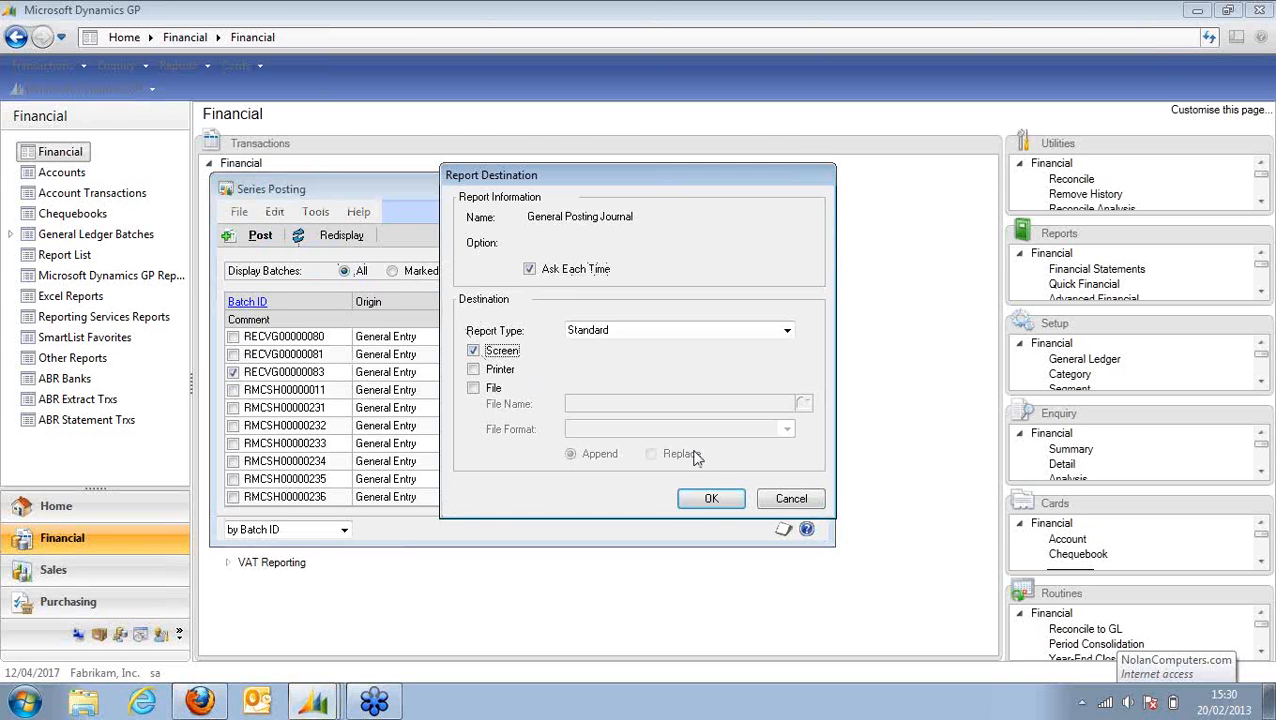
left_click(715, 499)
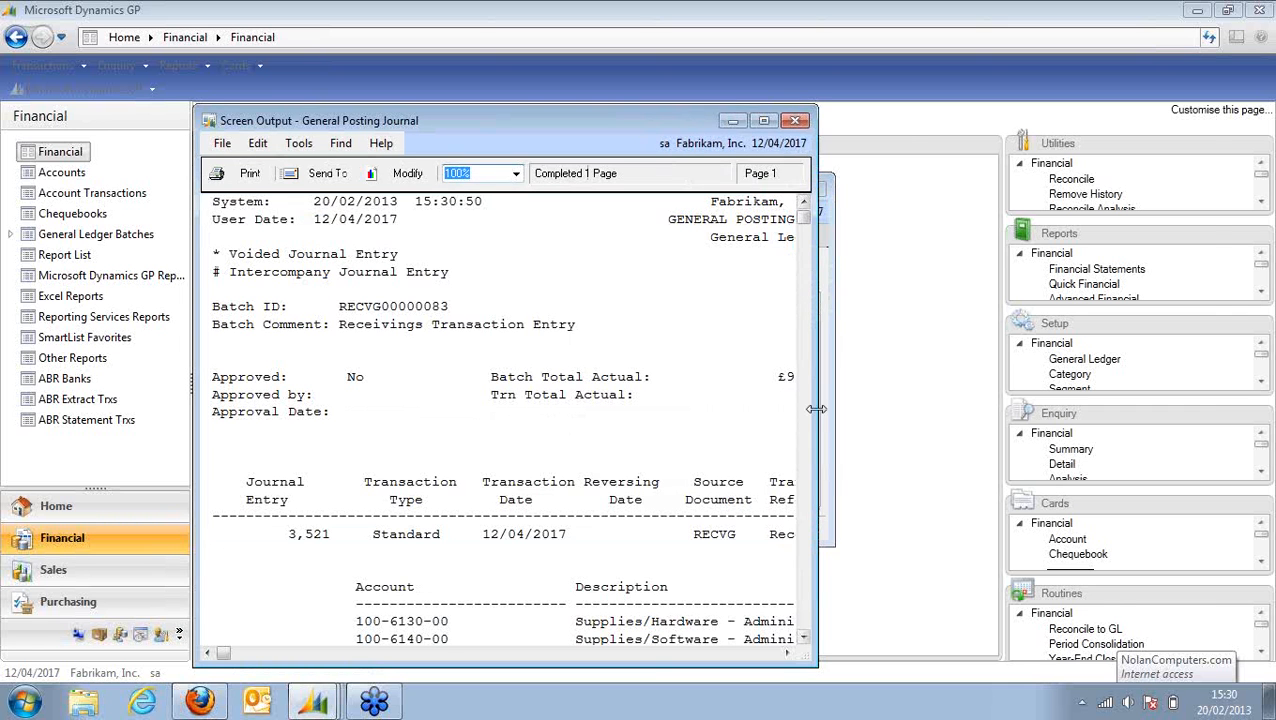
Examine the account distributions in the General Posting Journal, and close the journal and the Series Posting window.
left_click_drag(817, 419, 1208, 440)
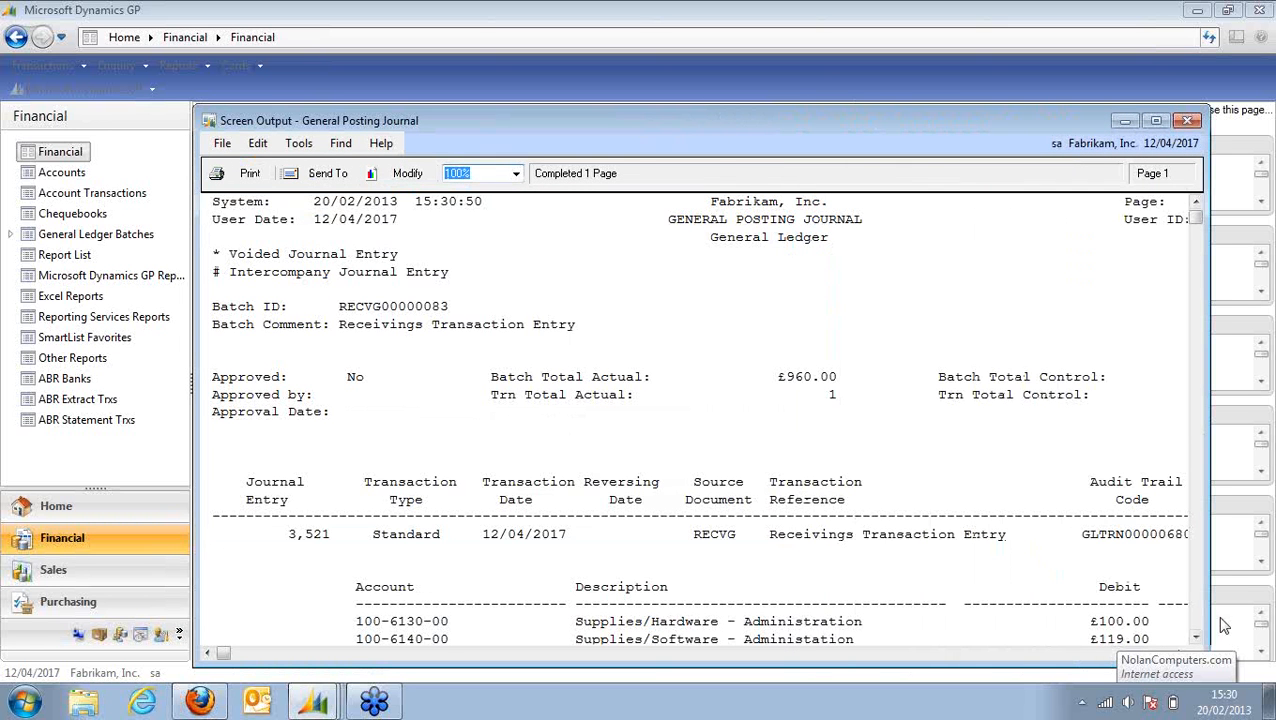
left_click(1196, 638)
left_click(1196, 638)
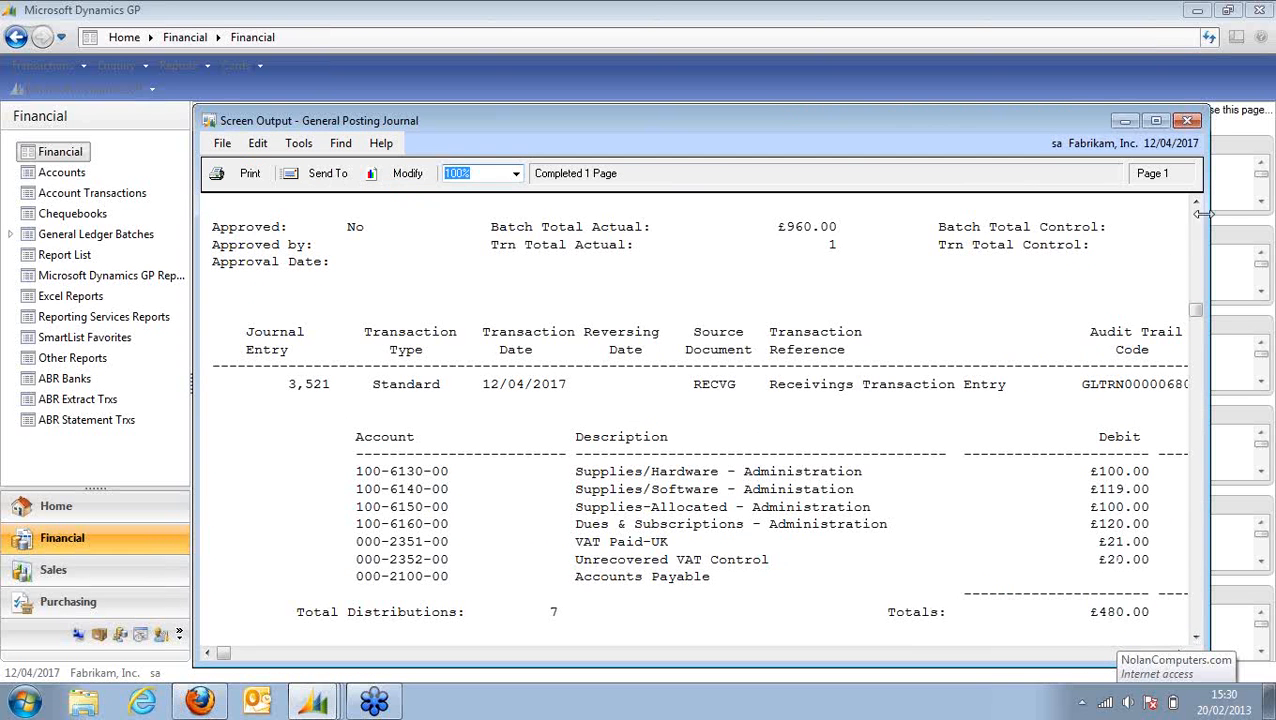
left_click(1186, 120)
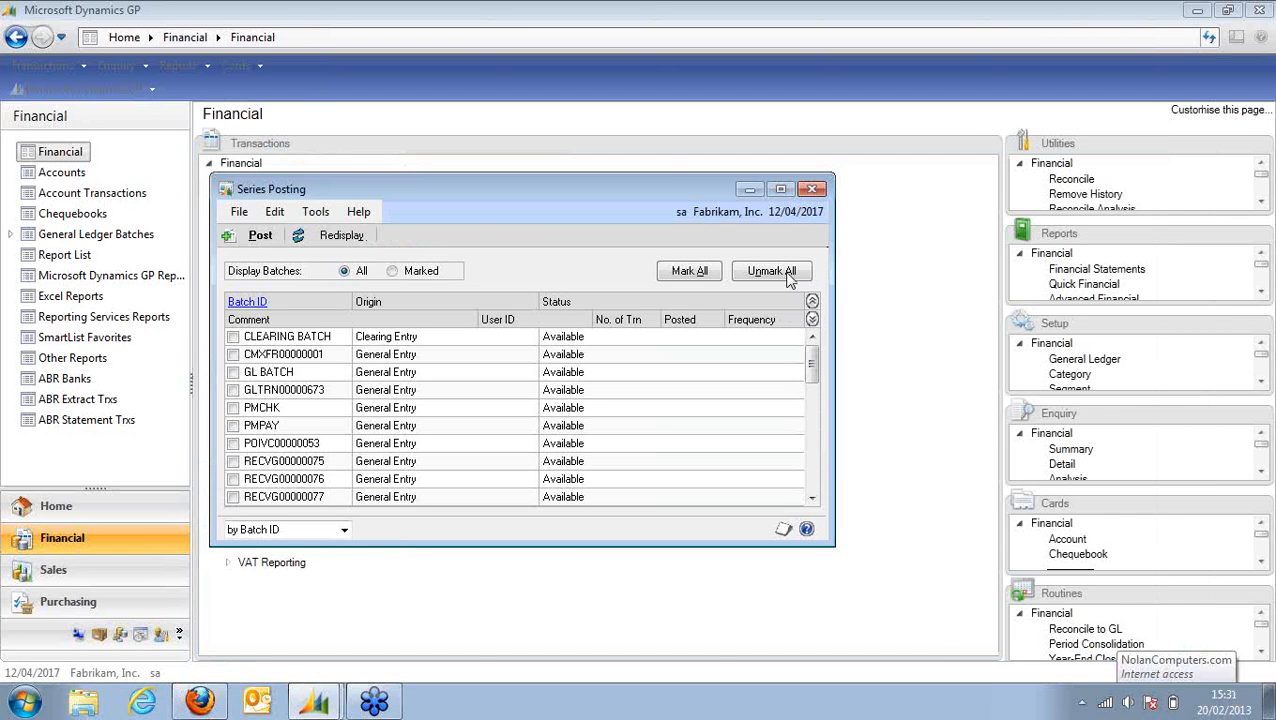
left_click(812, 190)
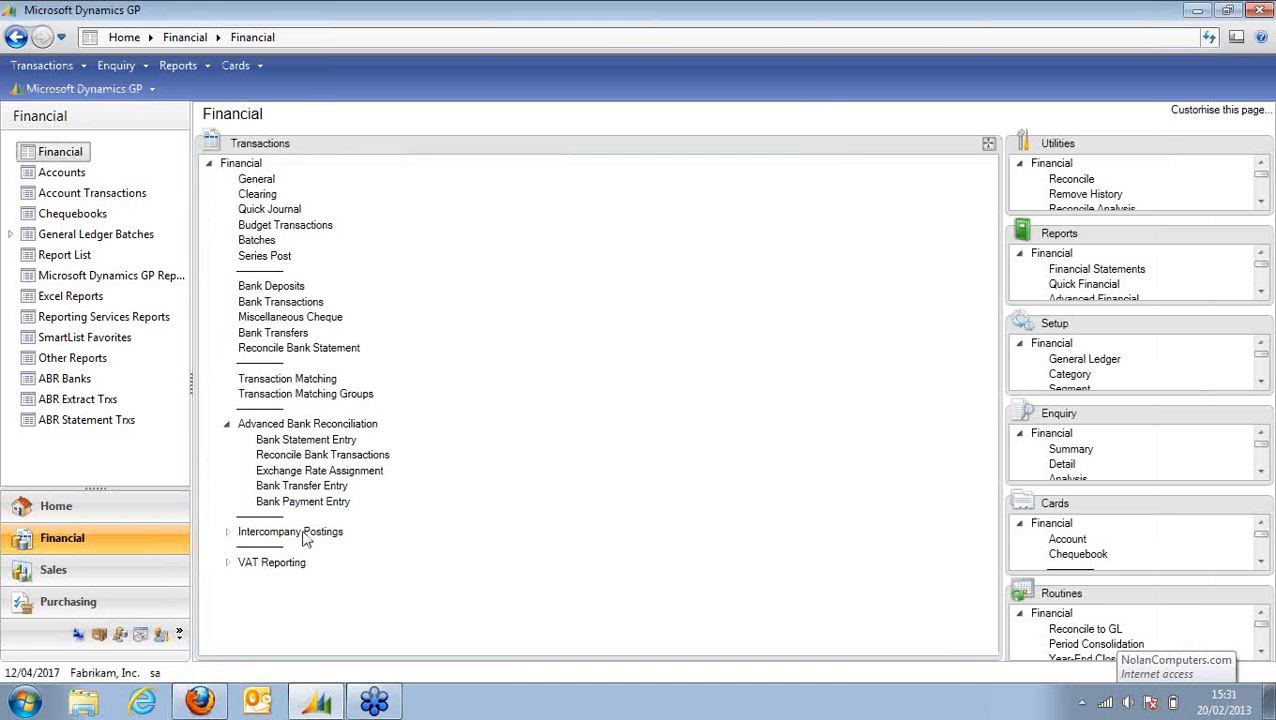
Open the Part Recoverable VAT Allocation window from the financial VAT Reporting routines.
left_click(290, 563)
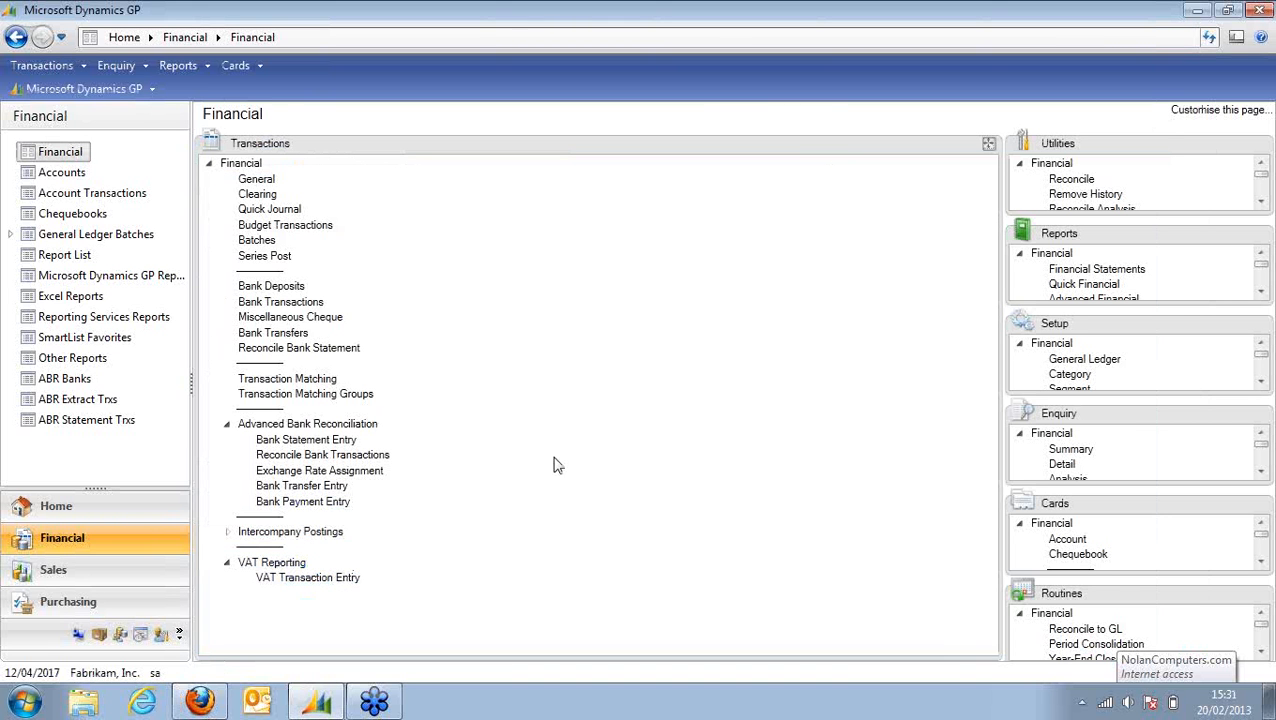
left_click_drag(1108, 612, 775, 438)
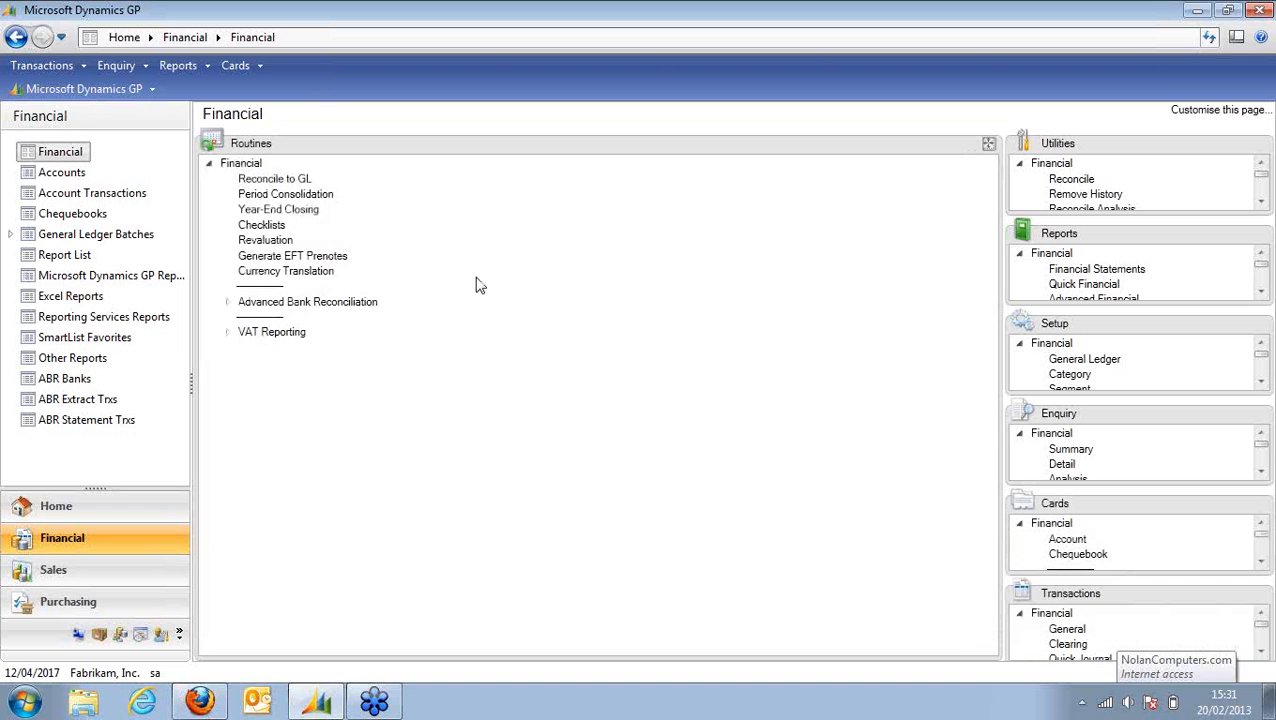
left_click(275, 333)
left_click(295, 351)
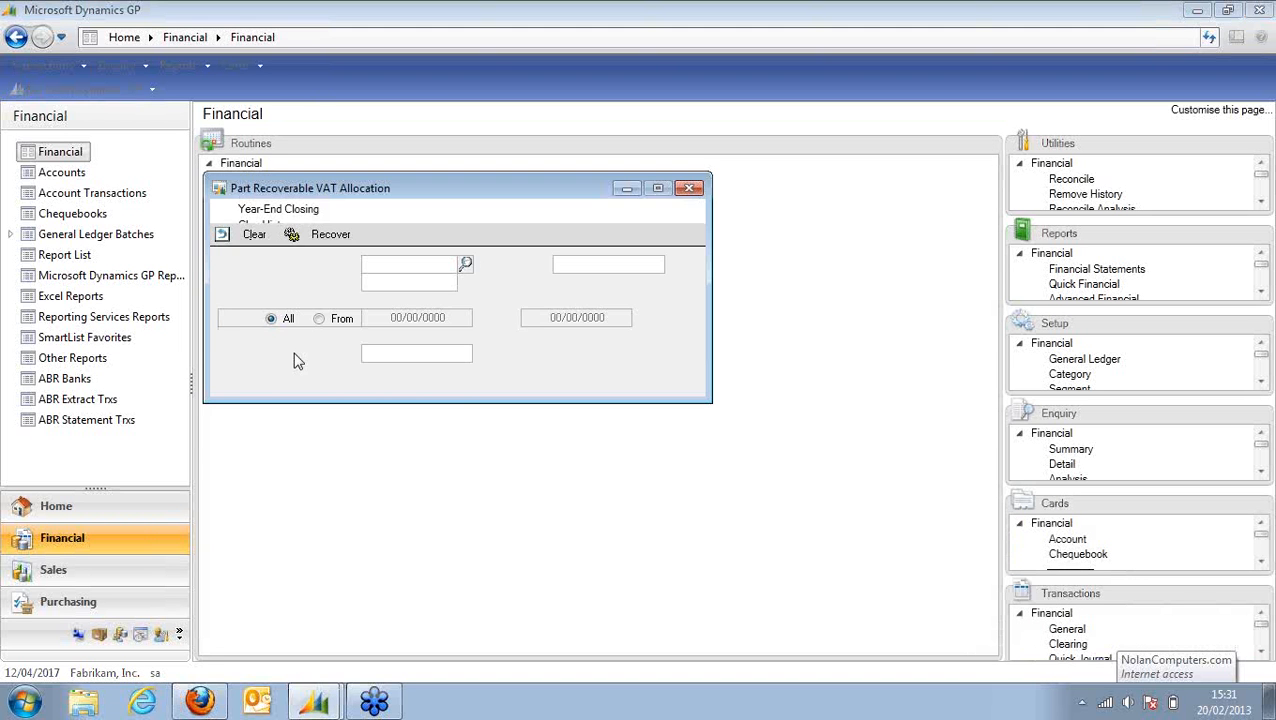
Set both the From and To Tax Detail ID of the VAT allocation to P-AVPRV-20%-X%.
left_click(463, 265)
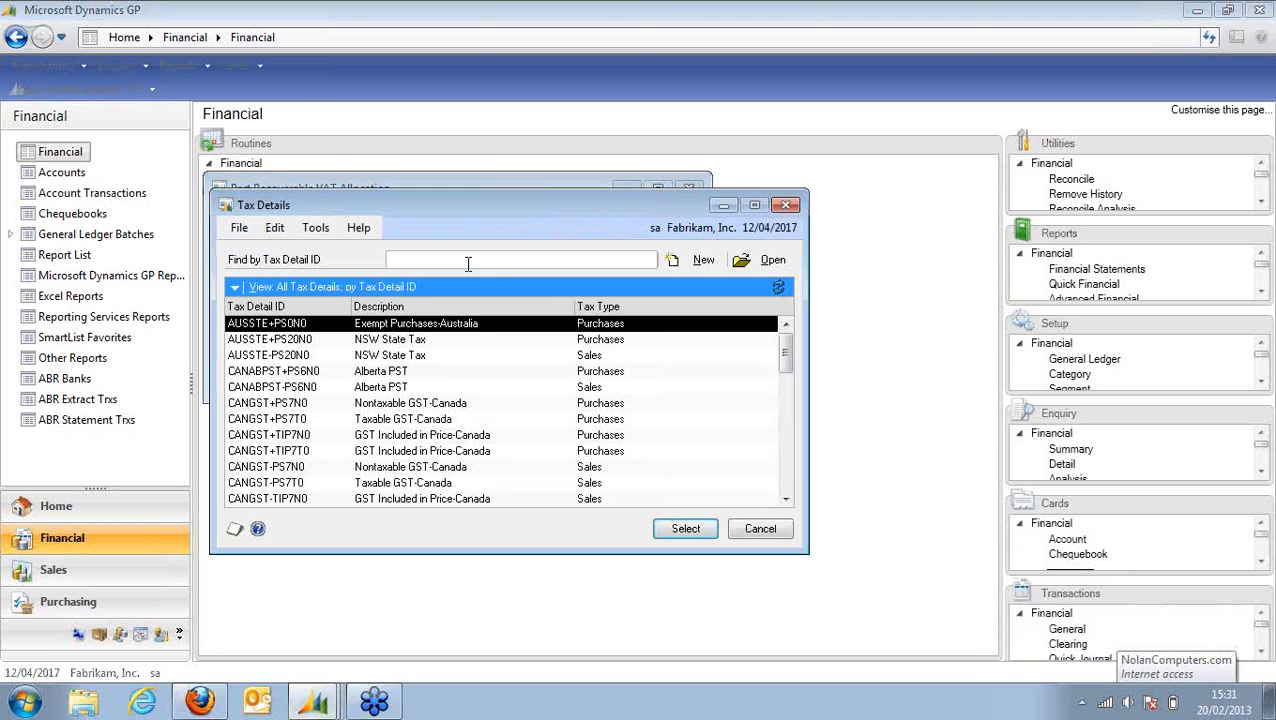
left_click(786, 205)
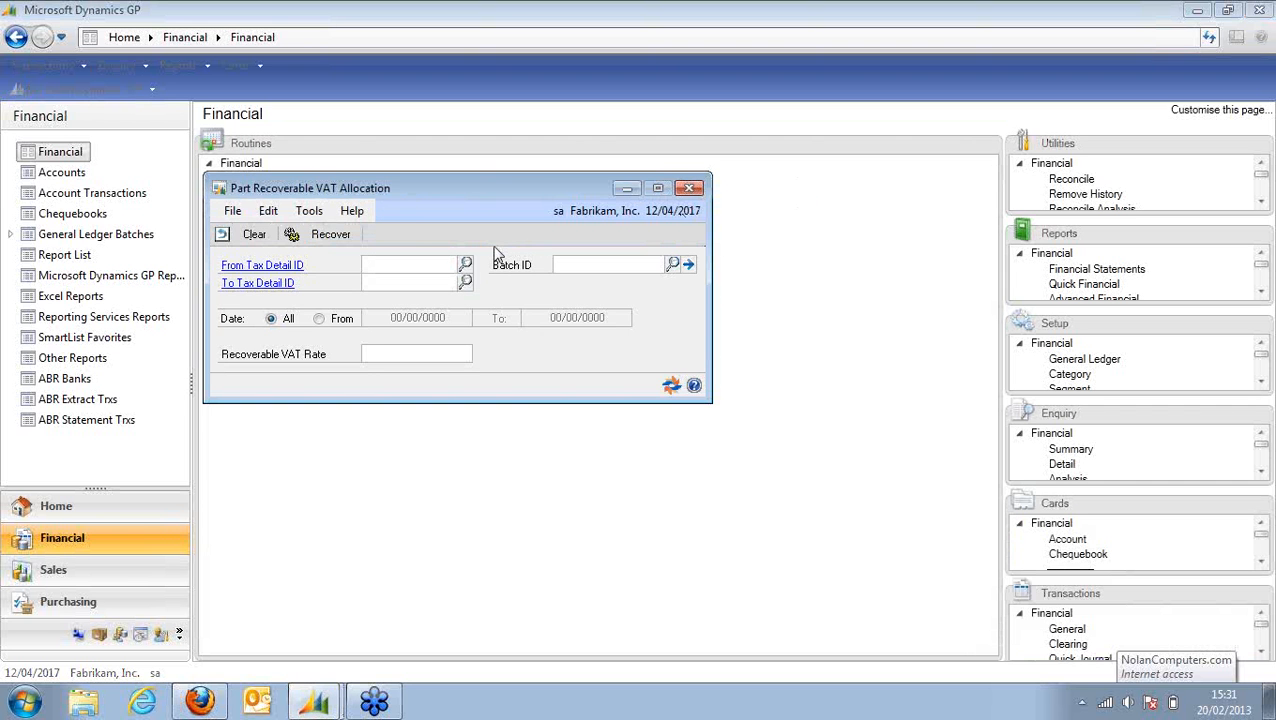
type("P")
key("Tab")
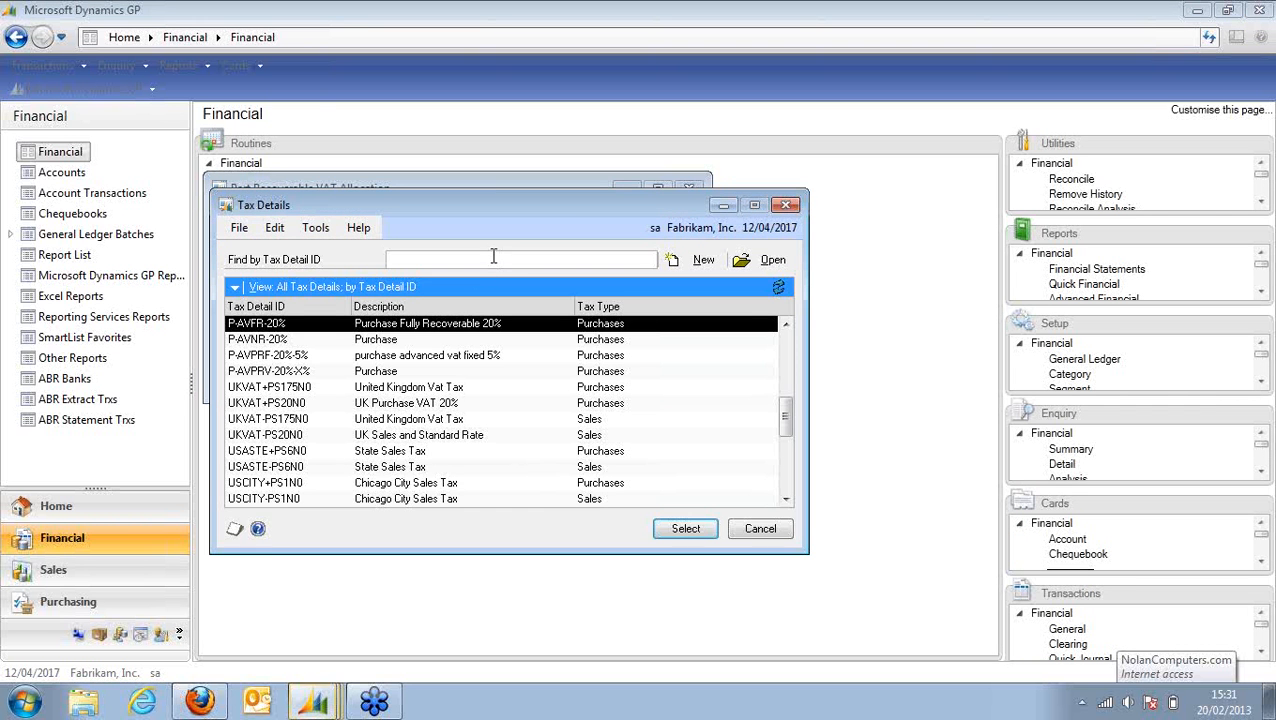
double_click(265, 372)
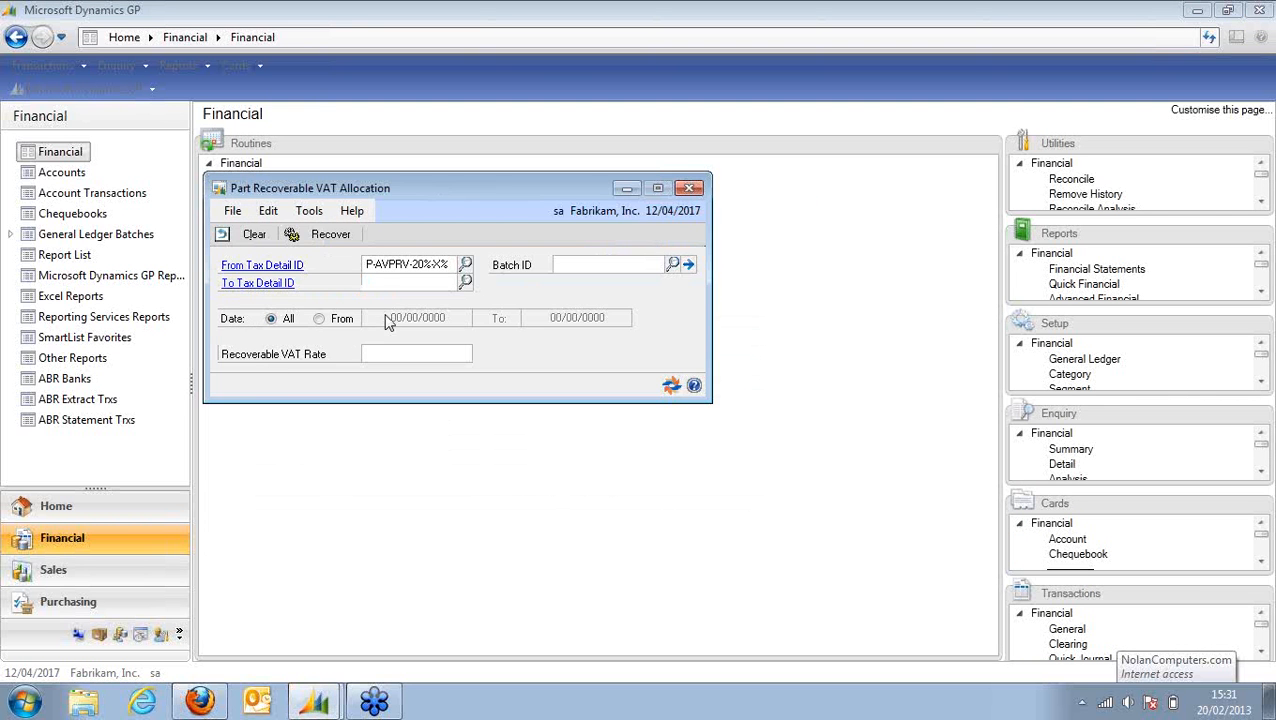
left_click(395, 265)
key("ctrl+c")
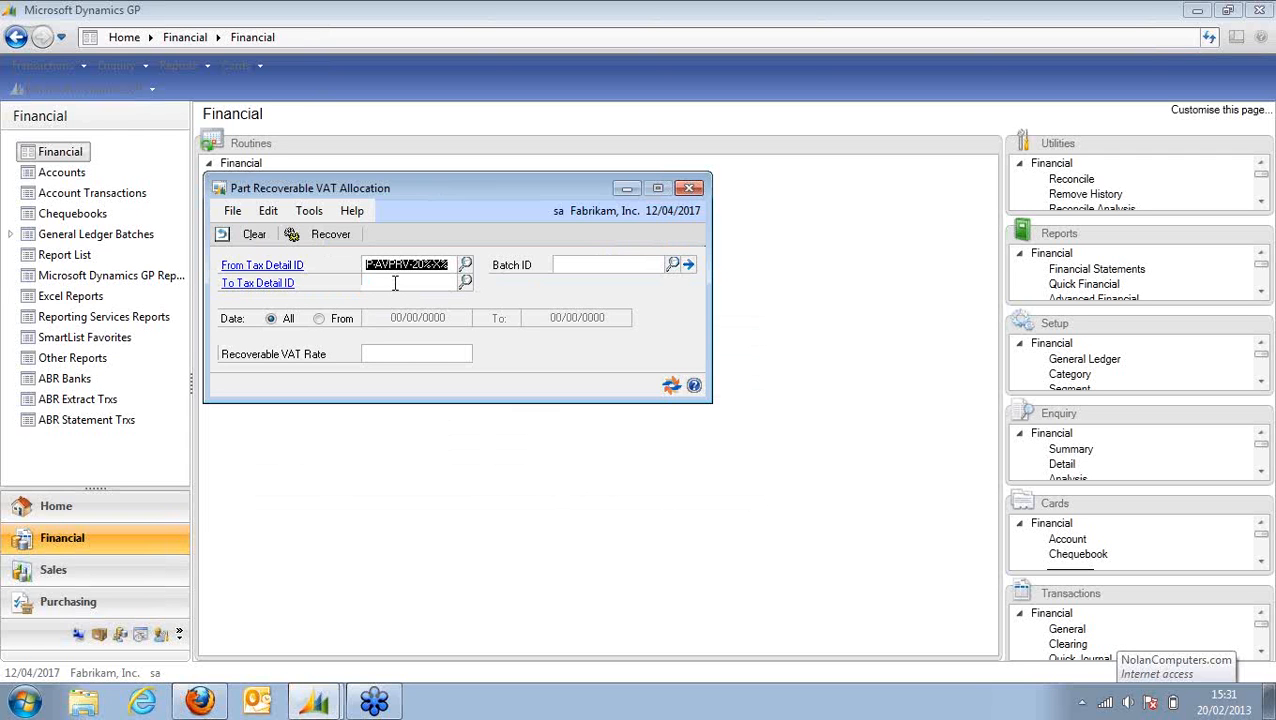
left_click(395, 283)
key("ctrl+v")
Enter EOQVAT as the allocation's batch ID and save it as a new single-use general entry batch.
key("Tab")
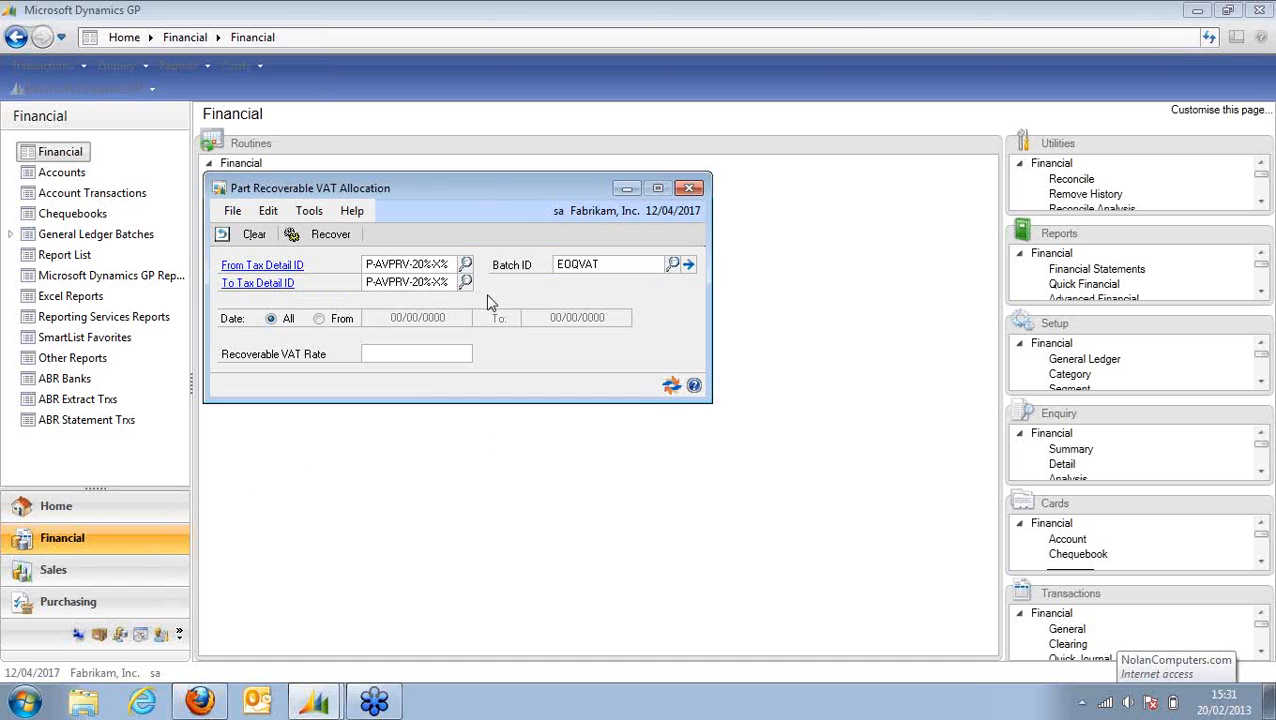
key("Tab")
key("Return")
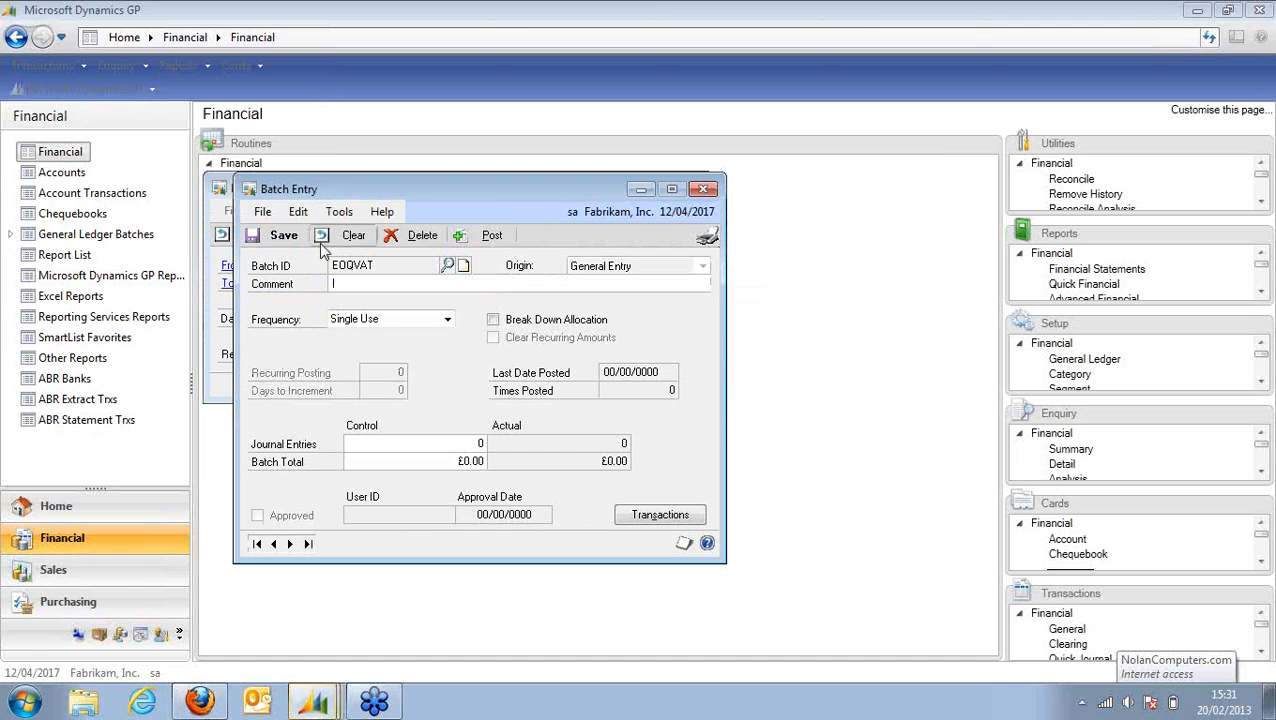
left_click(276, 236)
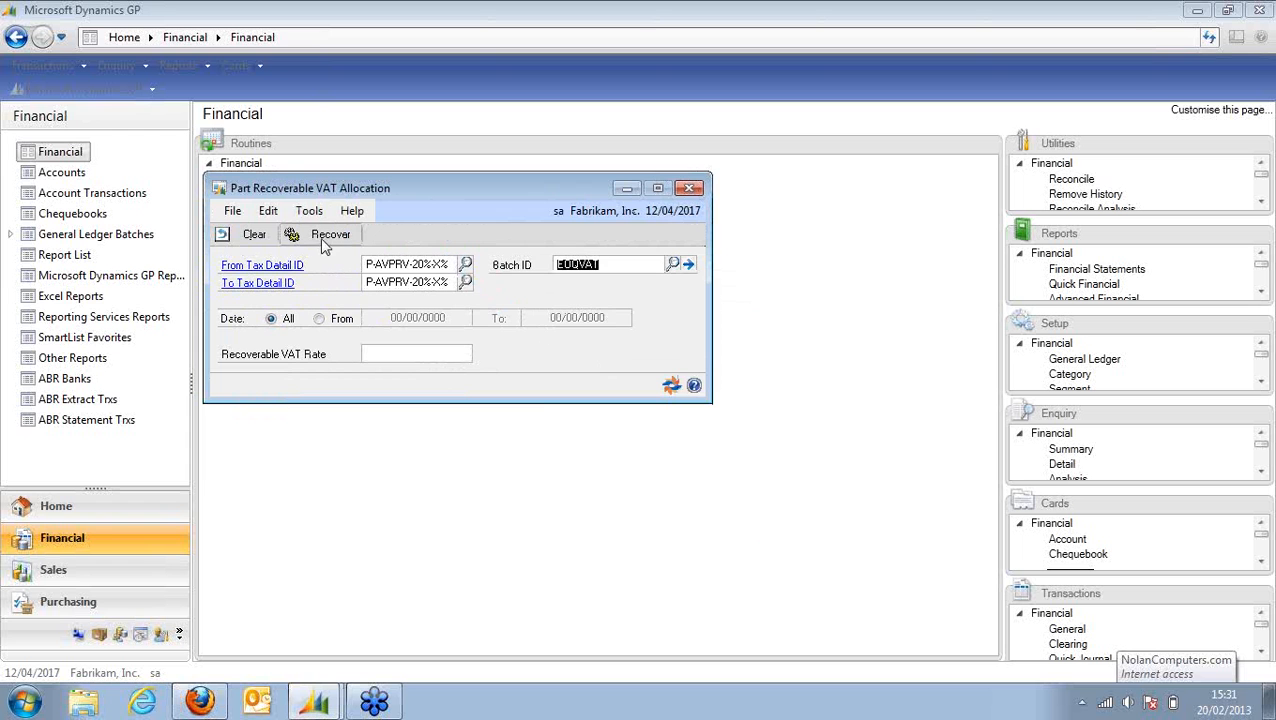
Set the Recoverable VAT Rate to 30.00 and run the part recoverable VAT recovery, confirming that it should proceed.
left_click(388, 352)
type("0.30")
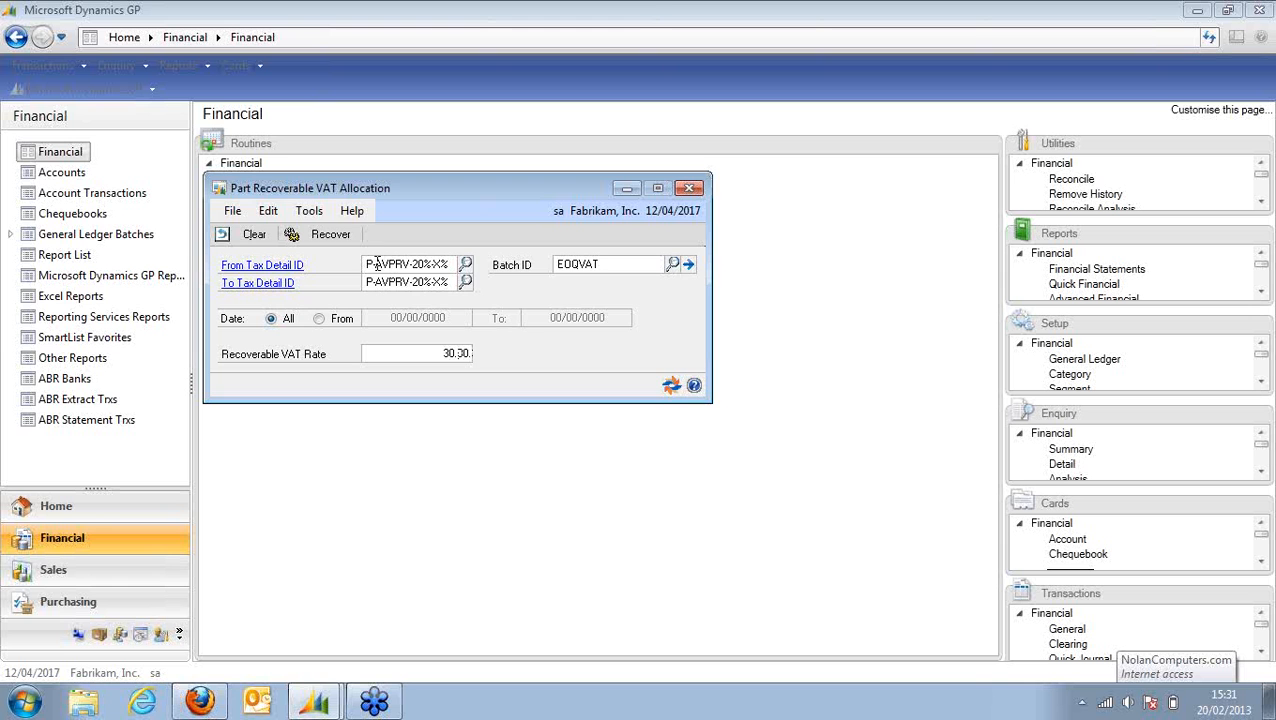
left_click(343, 238)
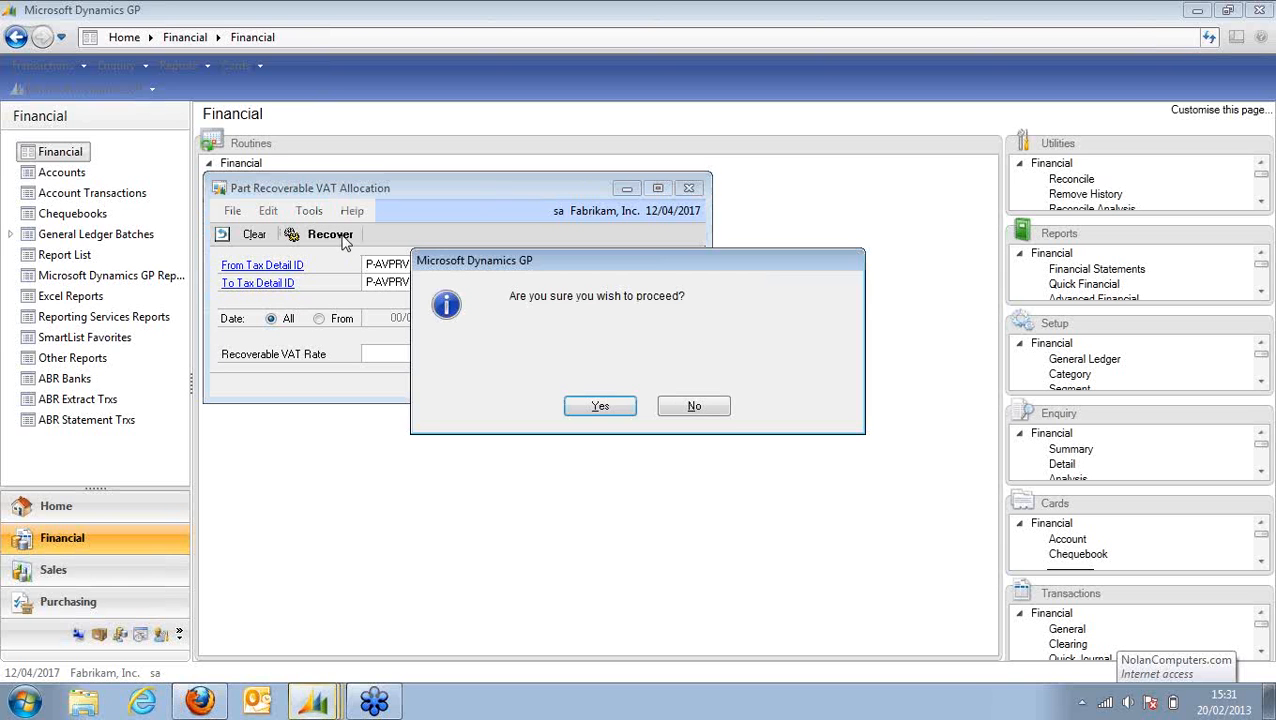
left_click(601, 409)
left_click(630, 407)
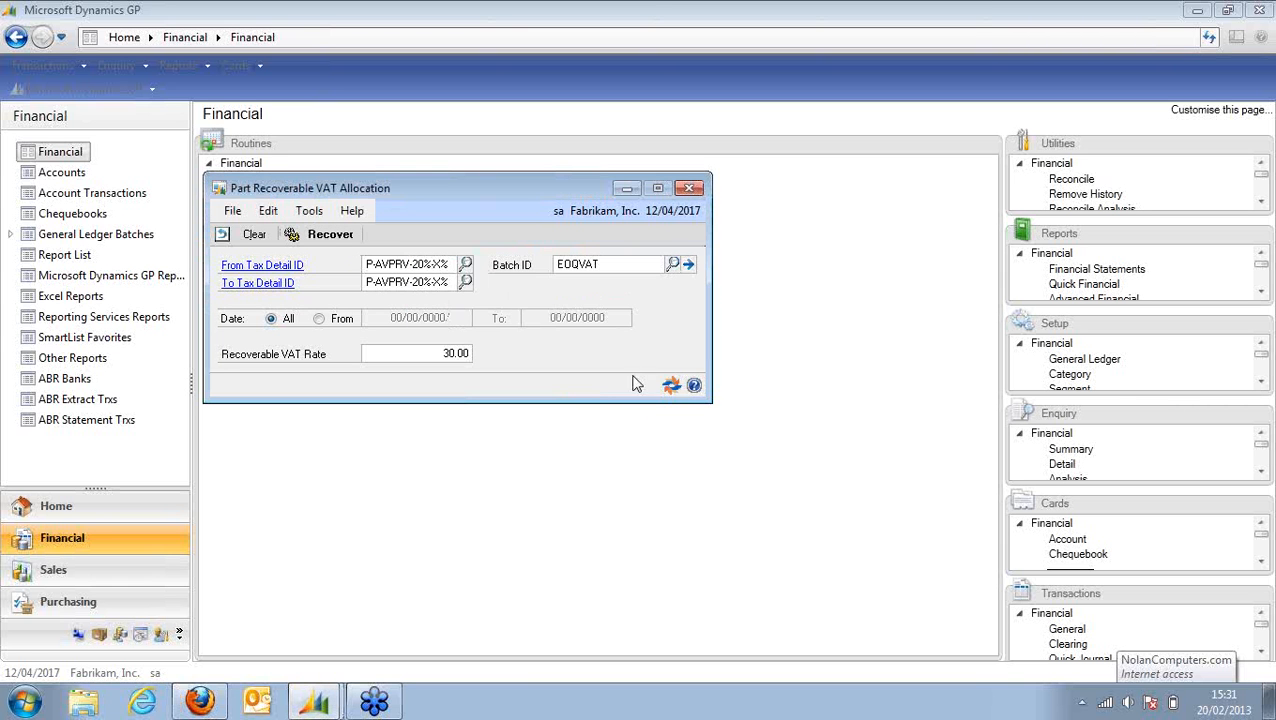
Open the EOQVAT batch from the allocation's batch ID and close the Part Recoverable VAT Allocation window.
left_click(689, 265)
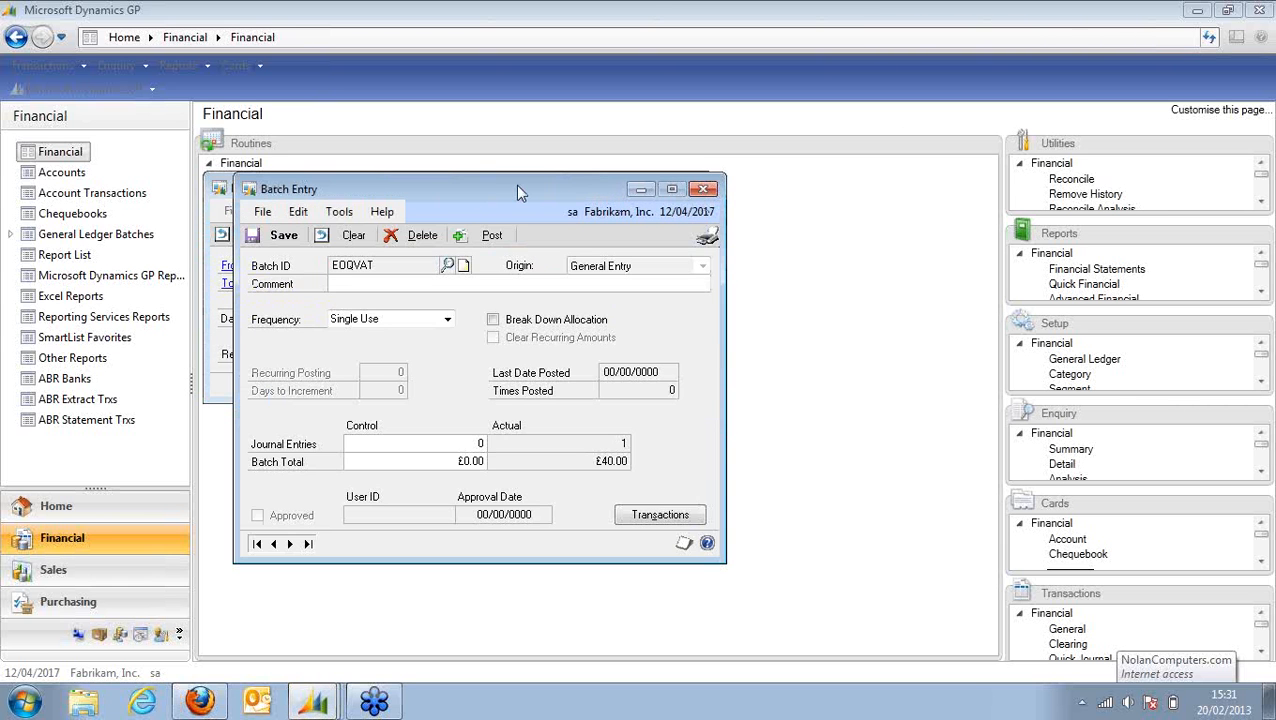
left_click_drag(497, 189, 618, 177)
left_click(342, 190)
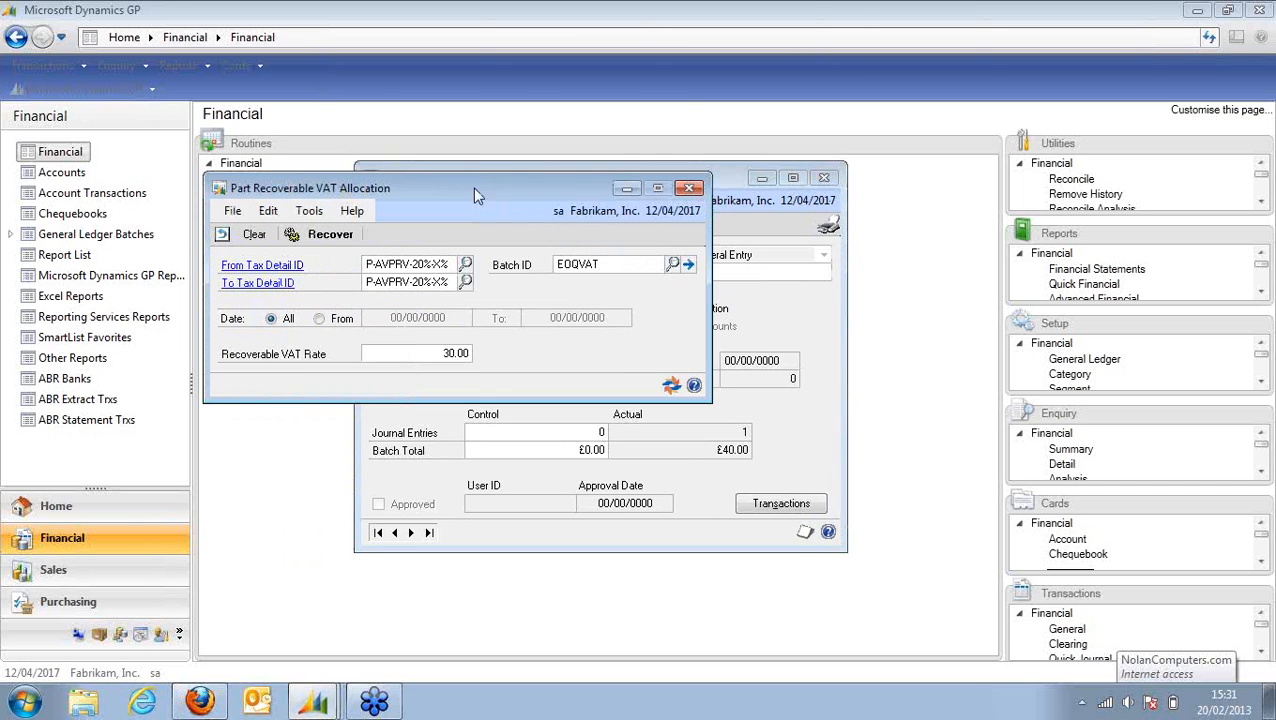
left_click(680, 190)
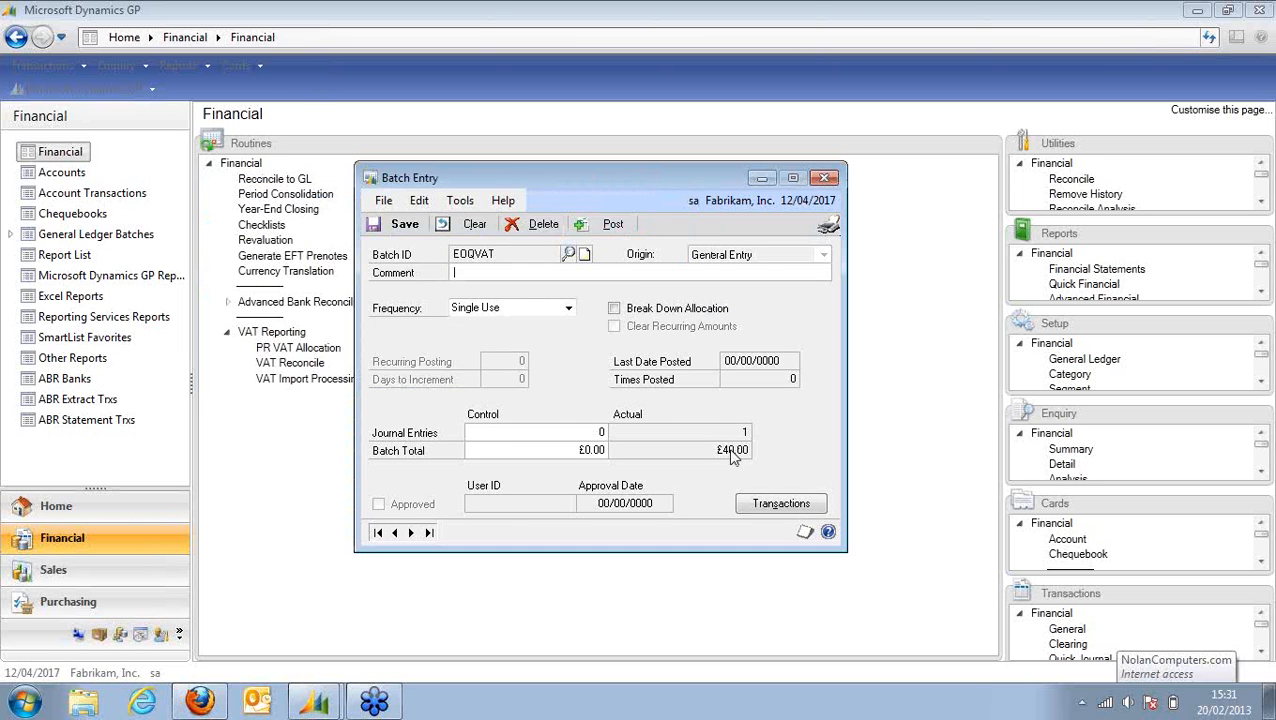
Post the EOQVAT batch with the General Posting Journal output to screen, and close the Batch Entry window.
left_click(614, 279)
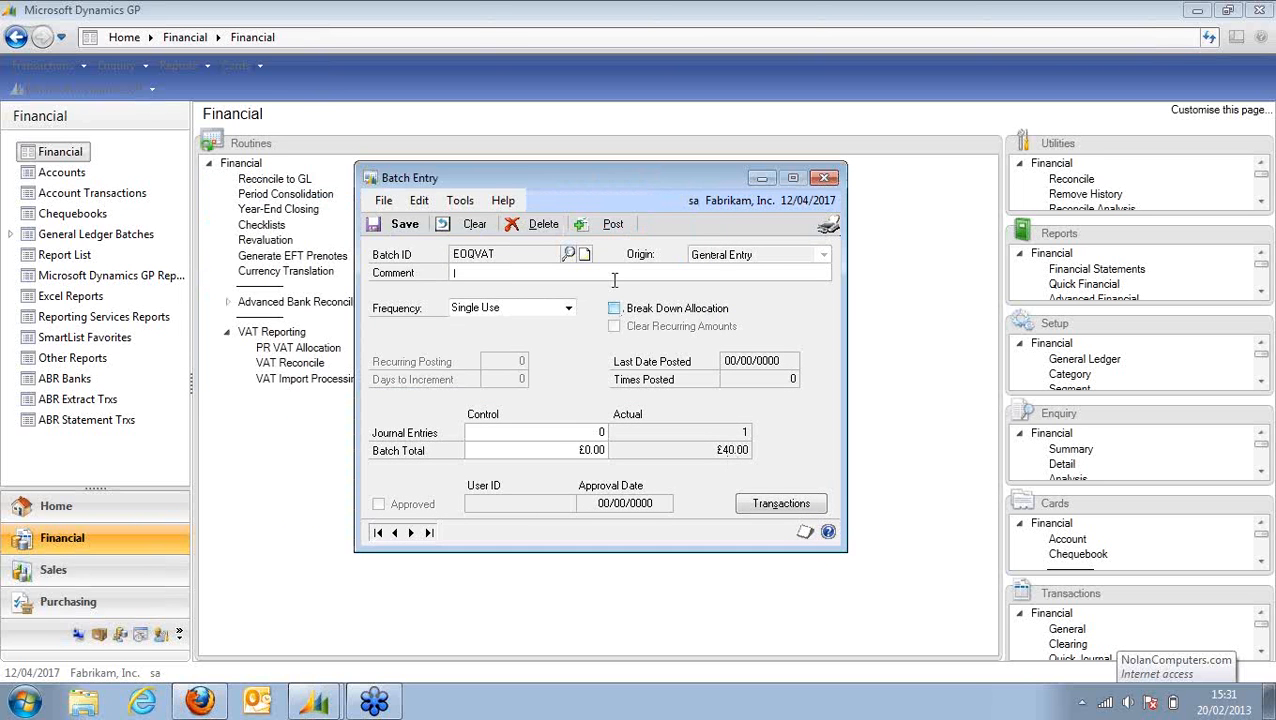
left_click(610, 223)
left_click(494, 356)
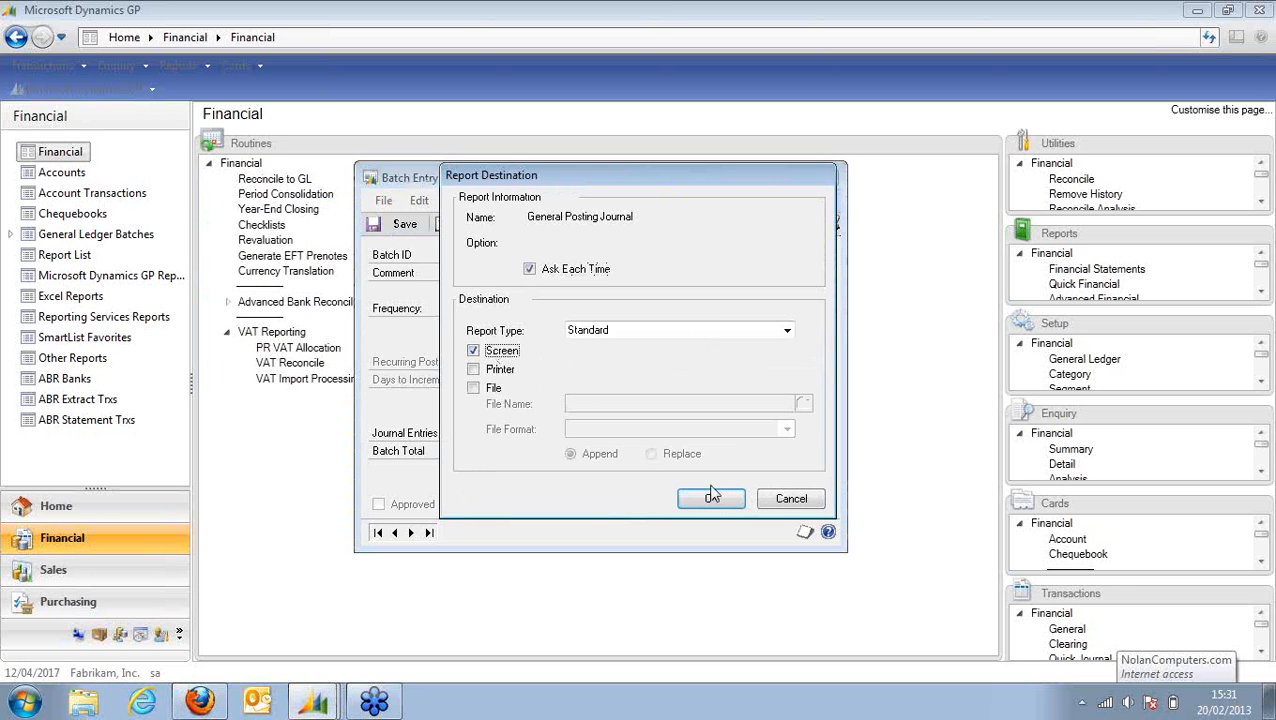
left_click(711, 498)
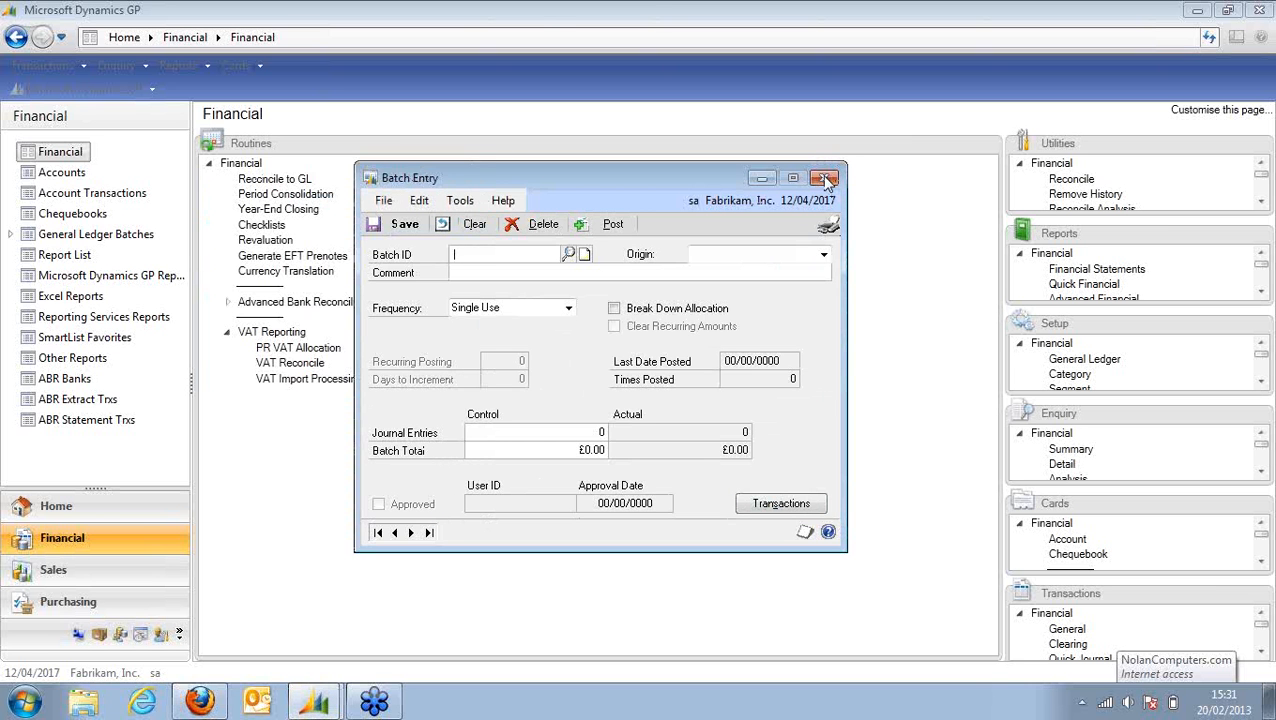
left_click(825, 178)
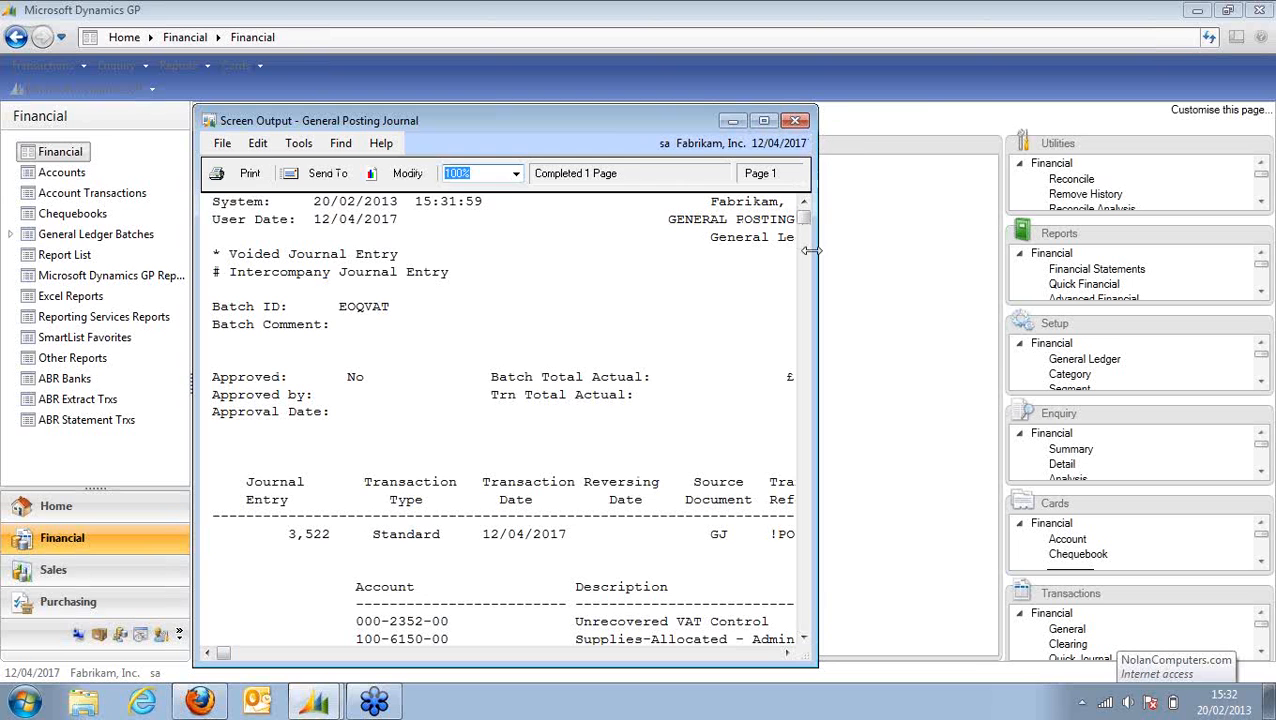
Examine the debit and credit distributions of the EOQVAT batch in the General Posting Journal, and close the journal.
left_click_drag(812, 251, 1107, 251)
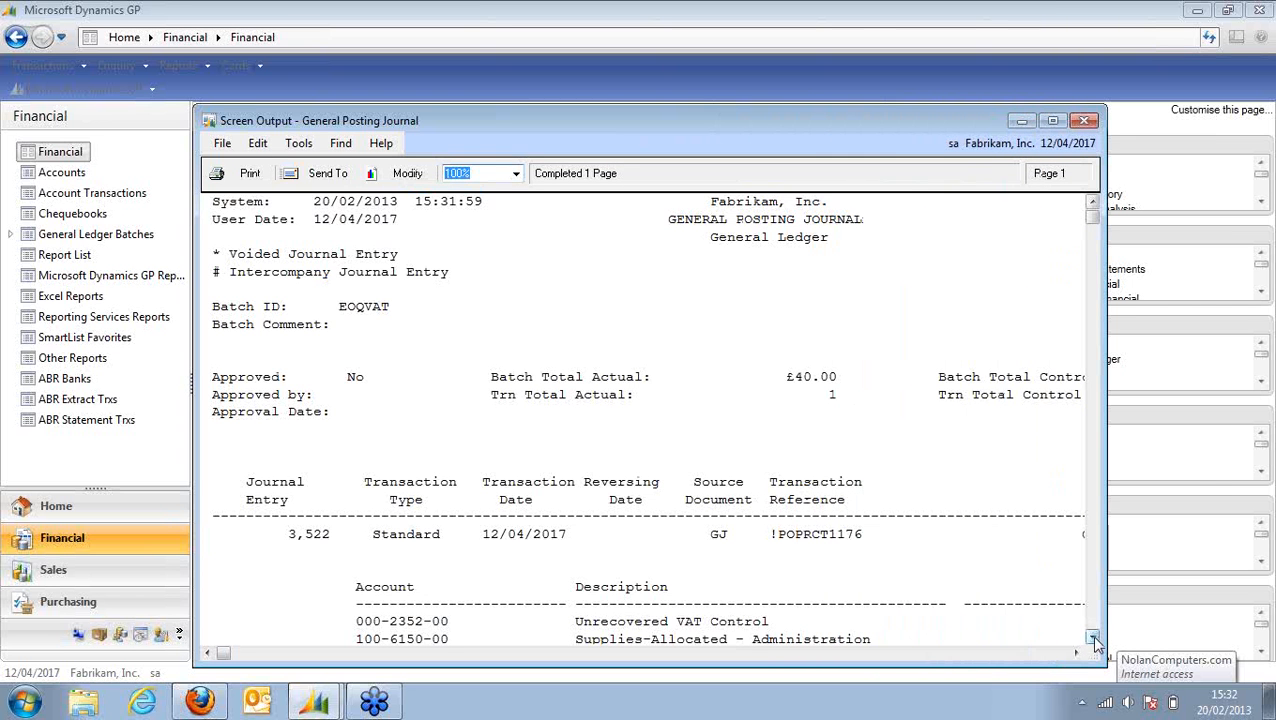
left_click(1095, 643)
left_click(1095, 643)
left_click_drag(1106, 540, 1268, 518)
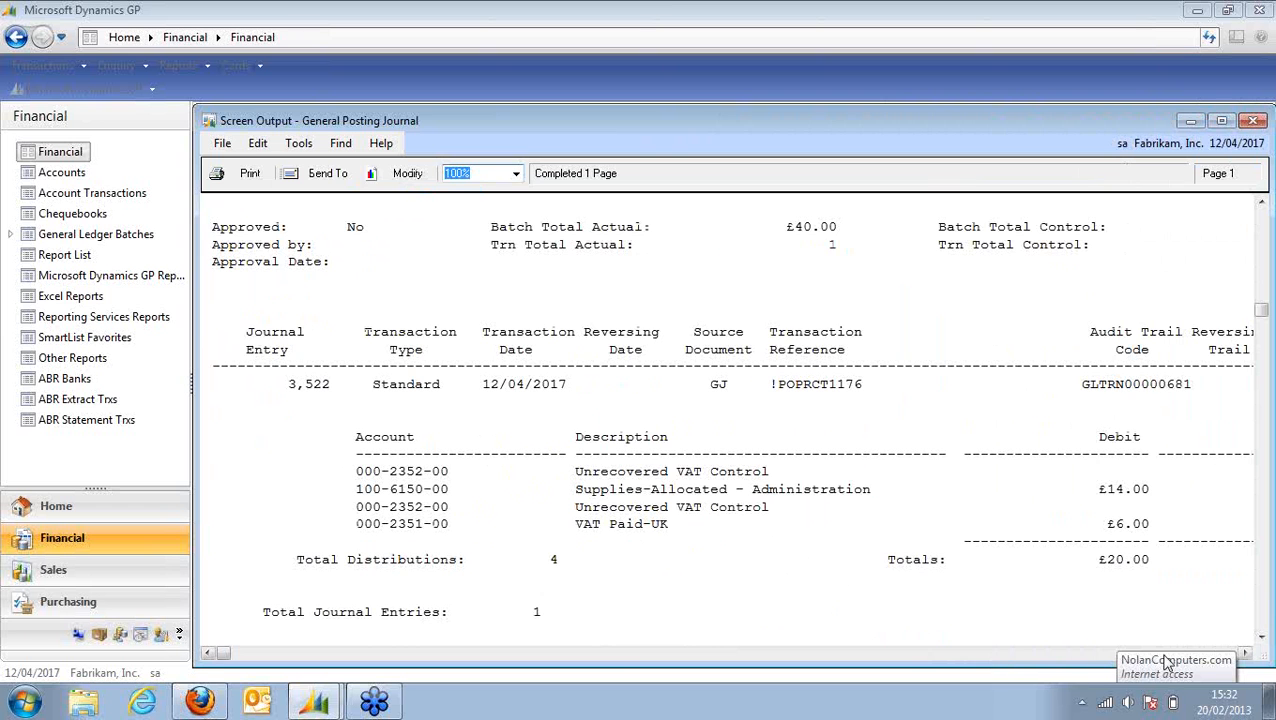
left_click(1247, 657)
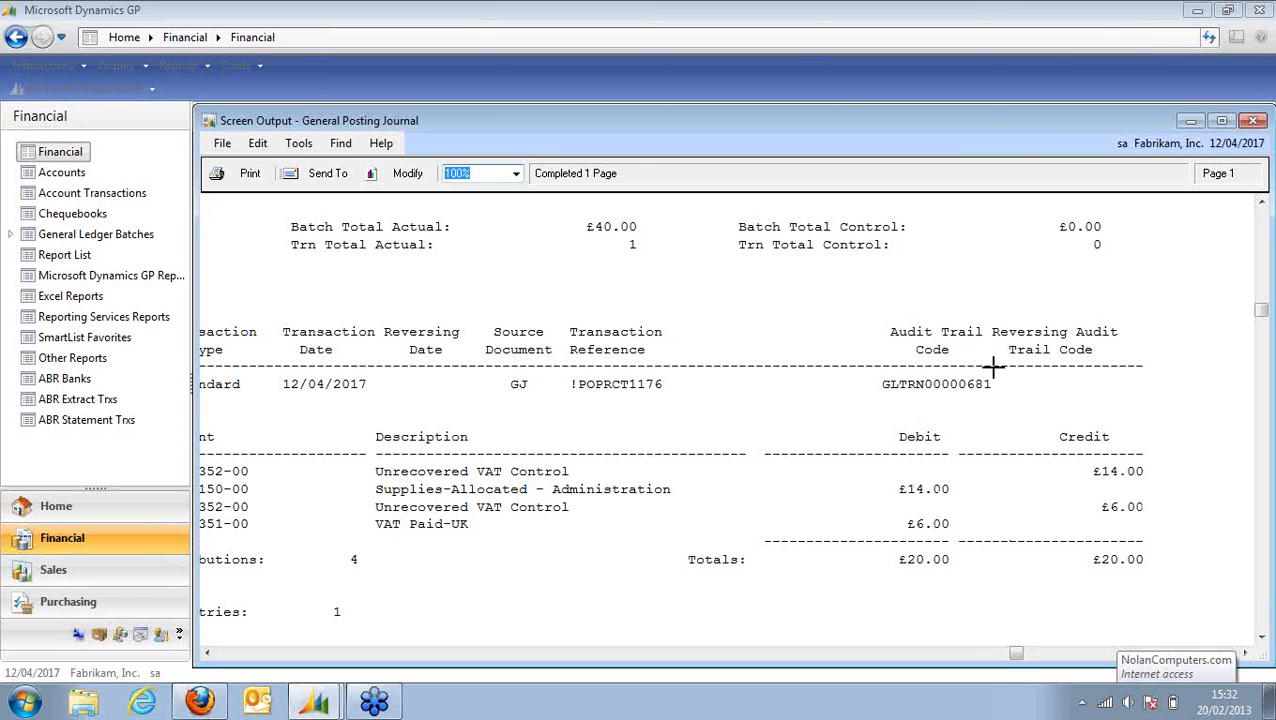
double_click(210, 123)
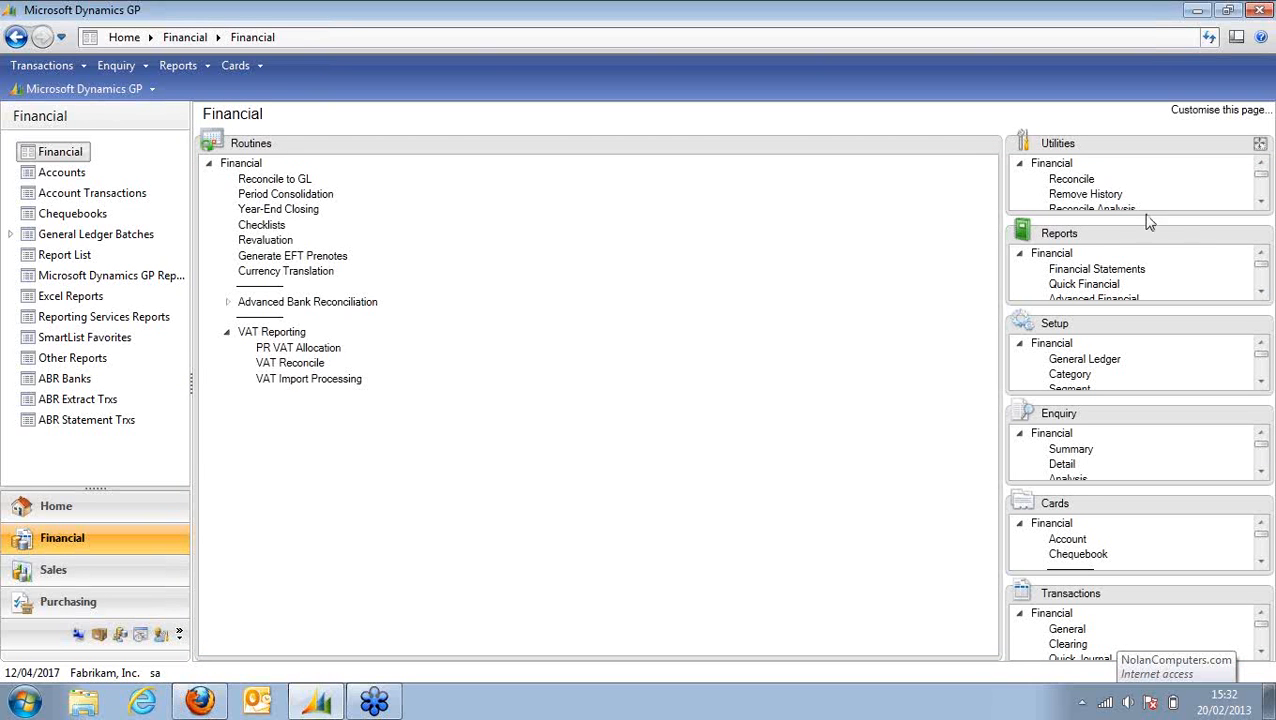
Open the VAT Reconciliation Reports window from the financial VAT Reporting reports.
left_click_drag(1139, 240, 745, 240)
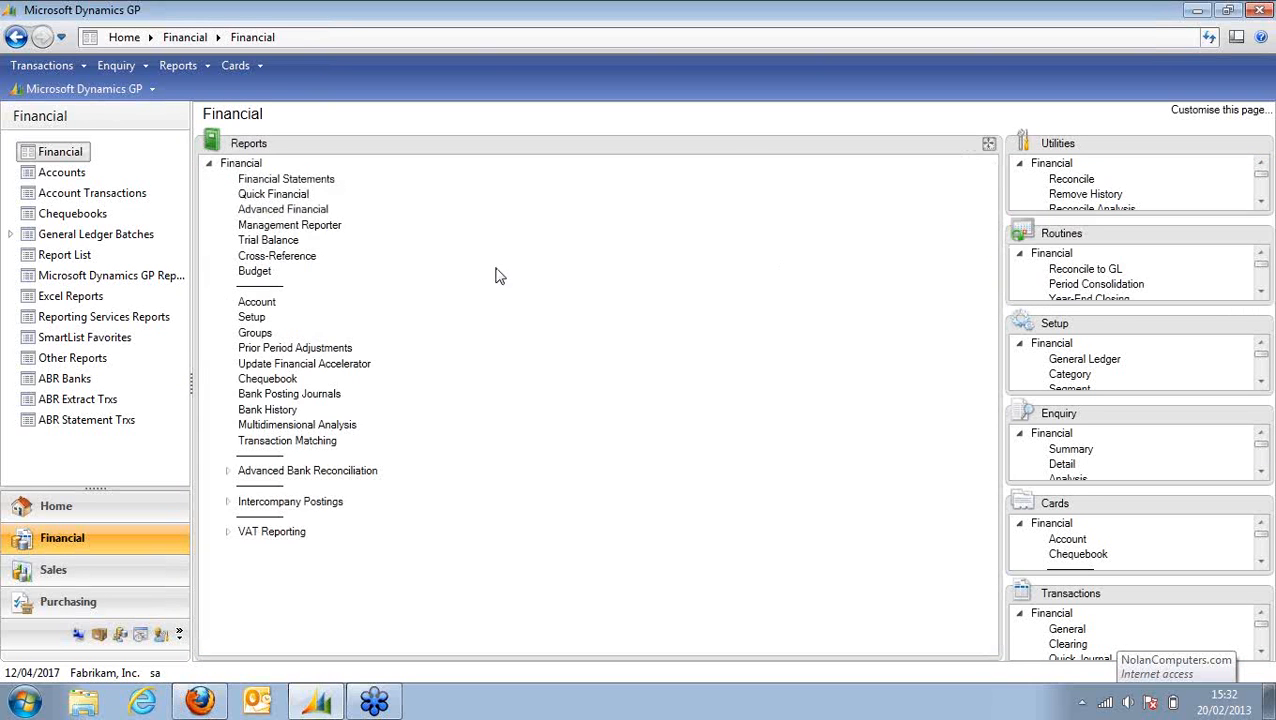
left_click(276, 533)
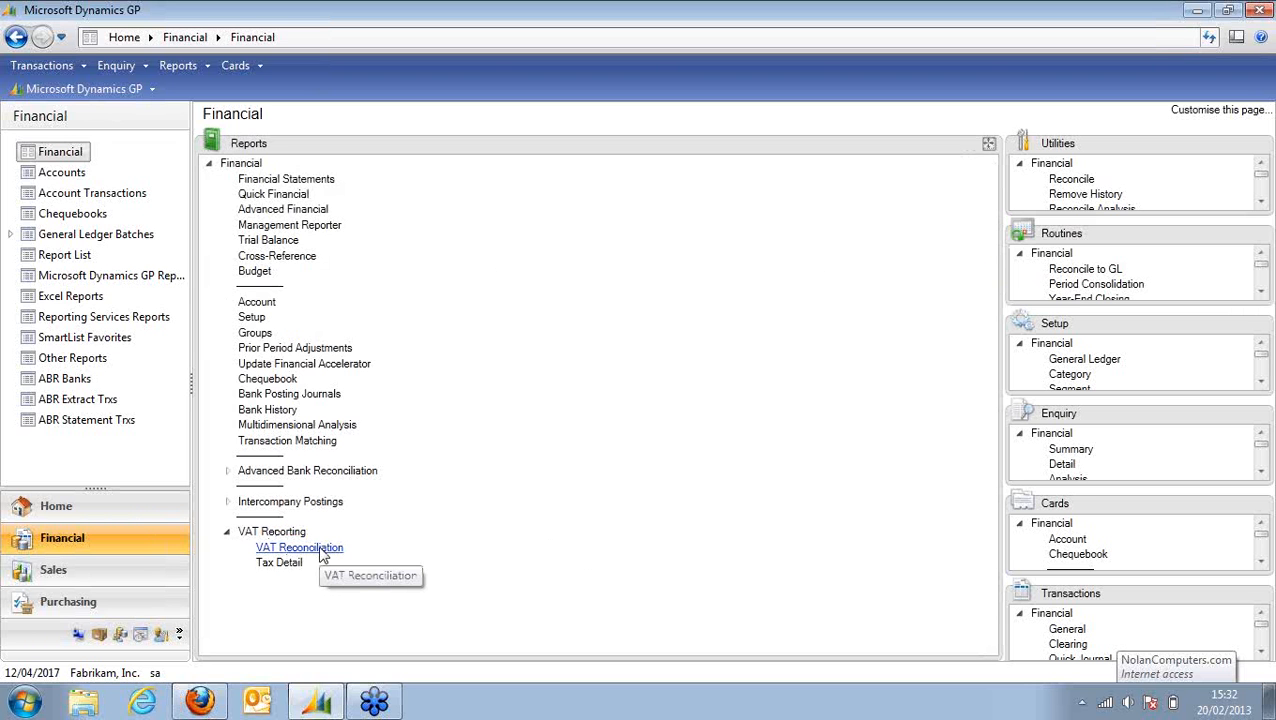
left_click(300, 548)
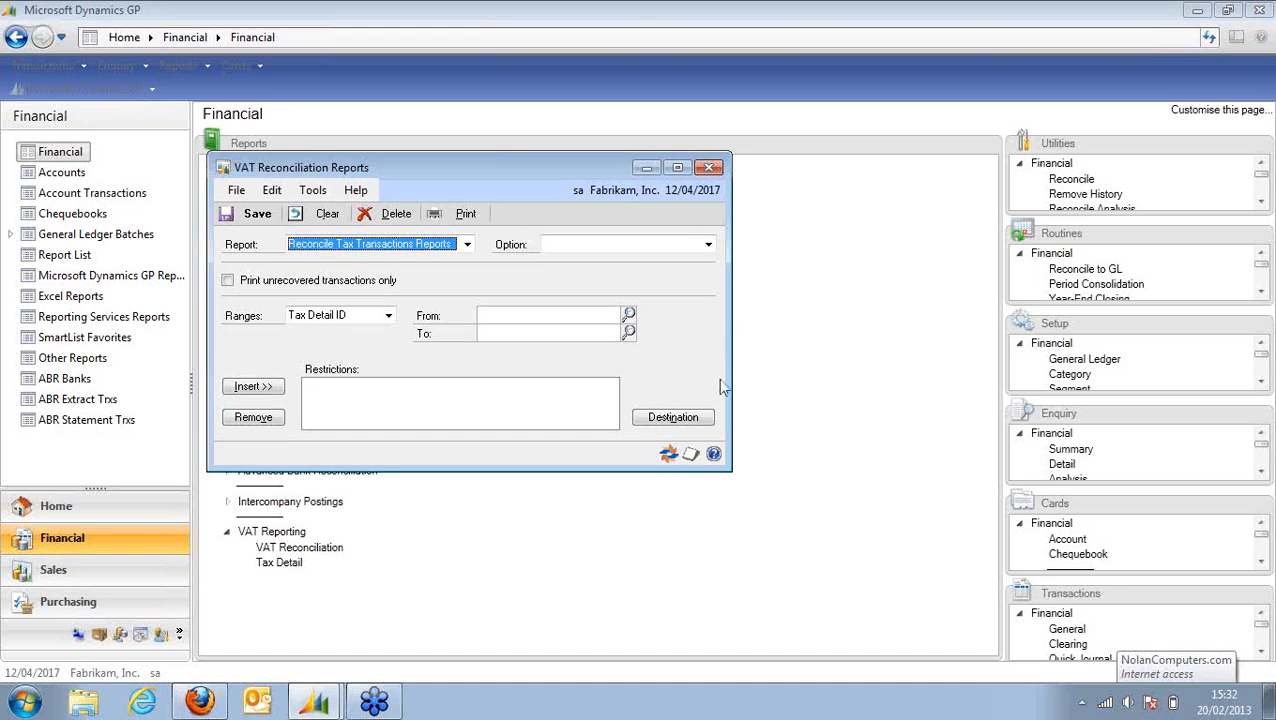
Select the Q1 VAT option for Reconcile Tax Transactions Reports and print the report to a maximised screen output.
left_click(708, 245)
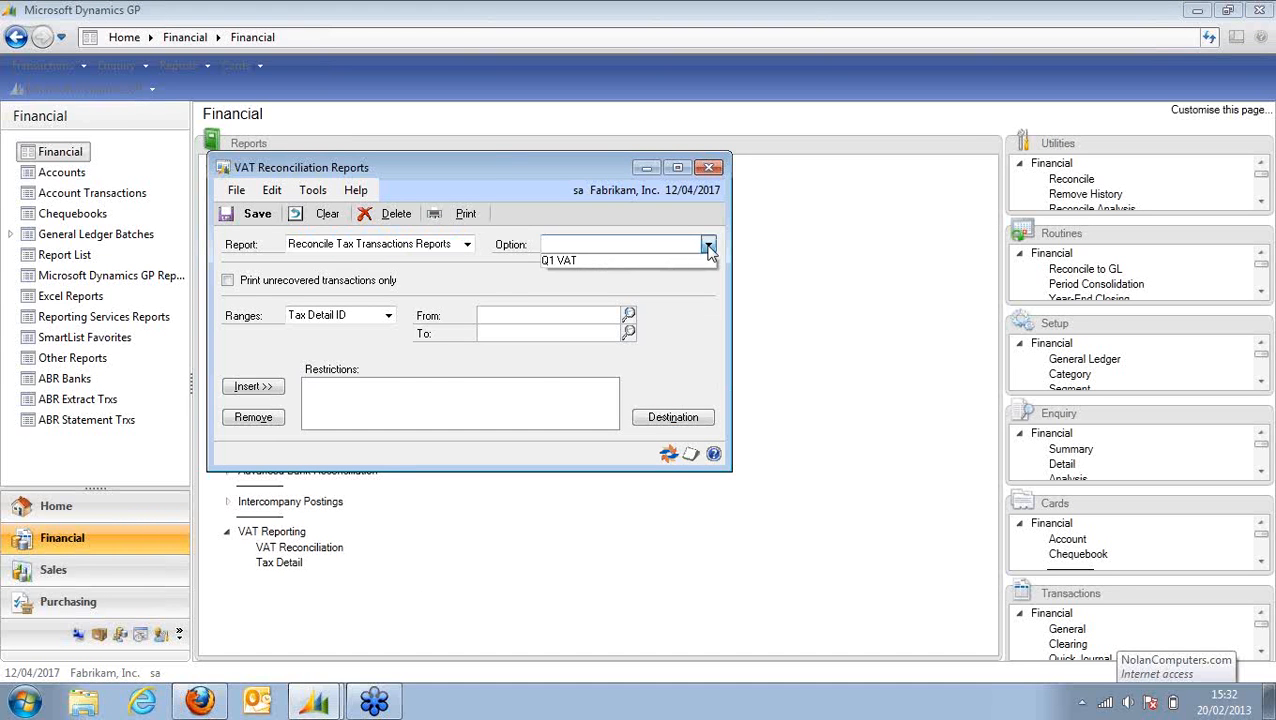
left_click(595, 262)
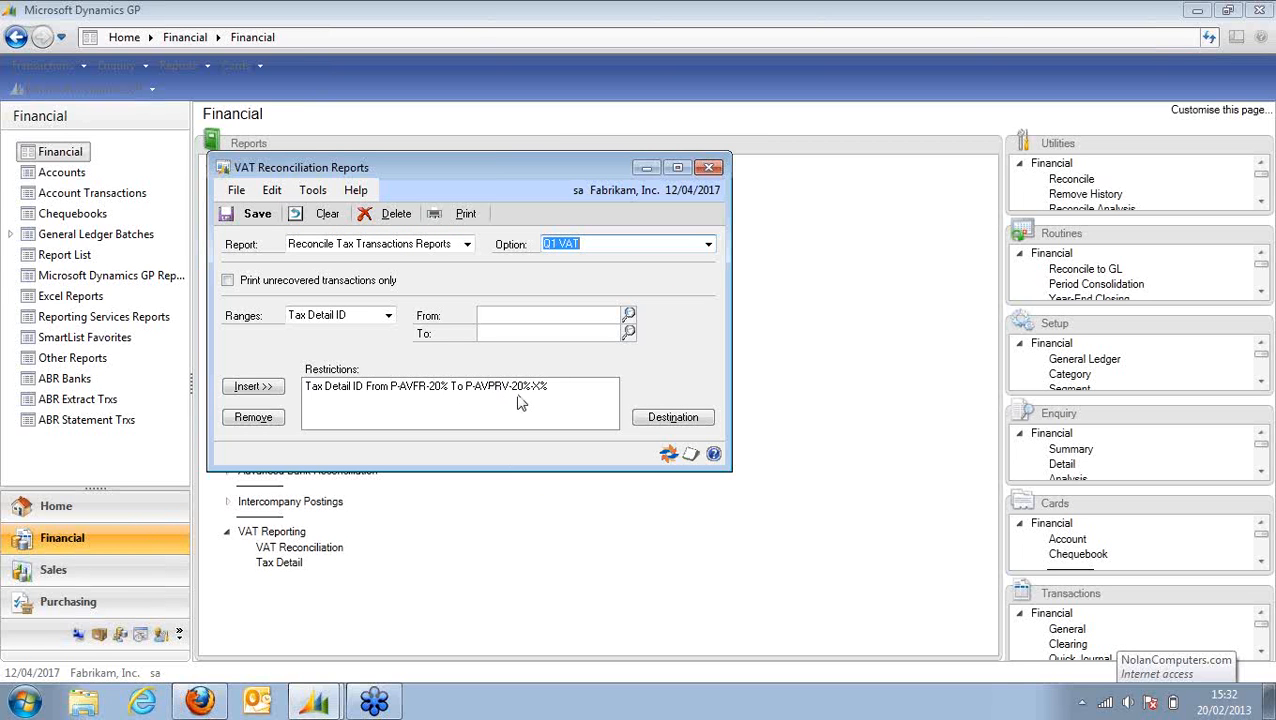
left_click(465, 213)
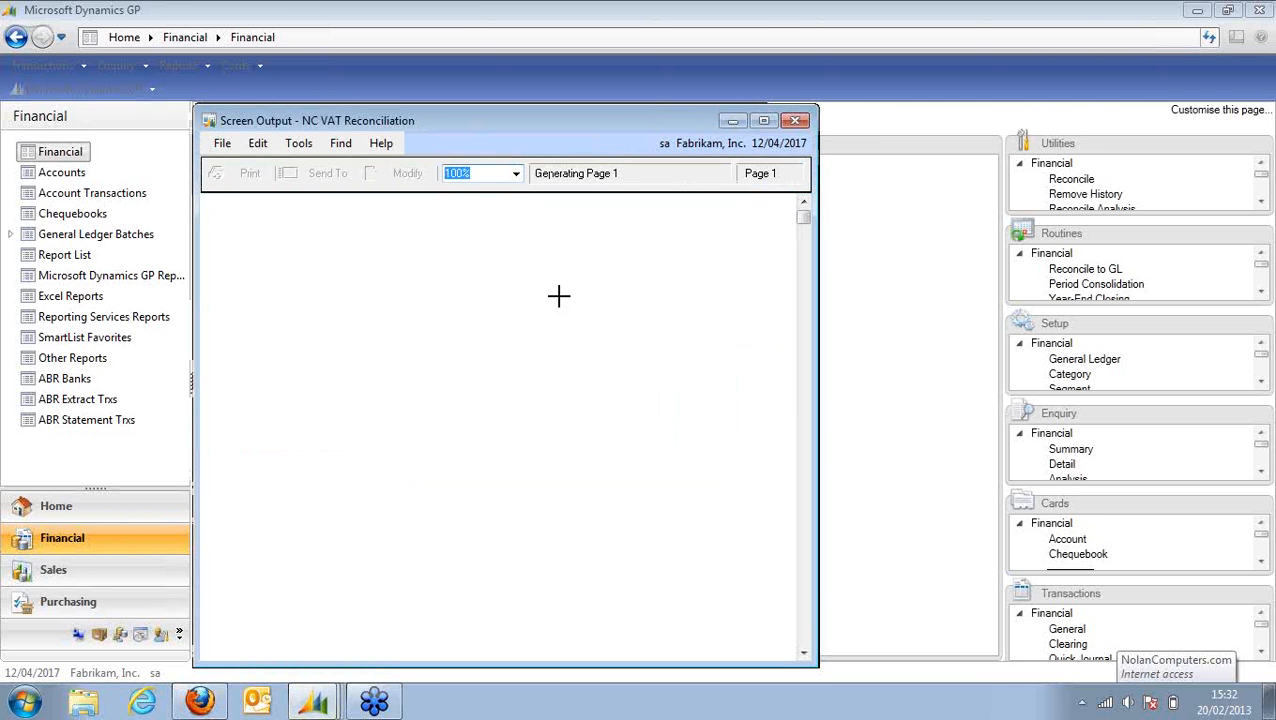
left_click(764, 120)
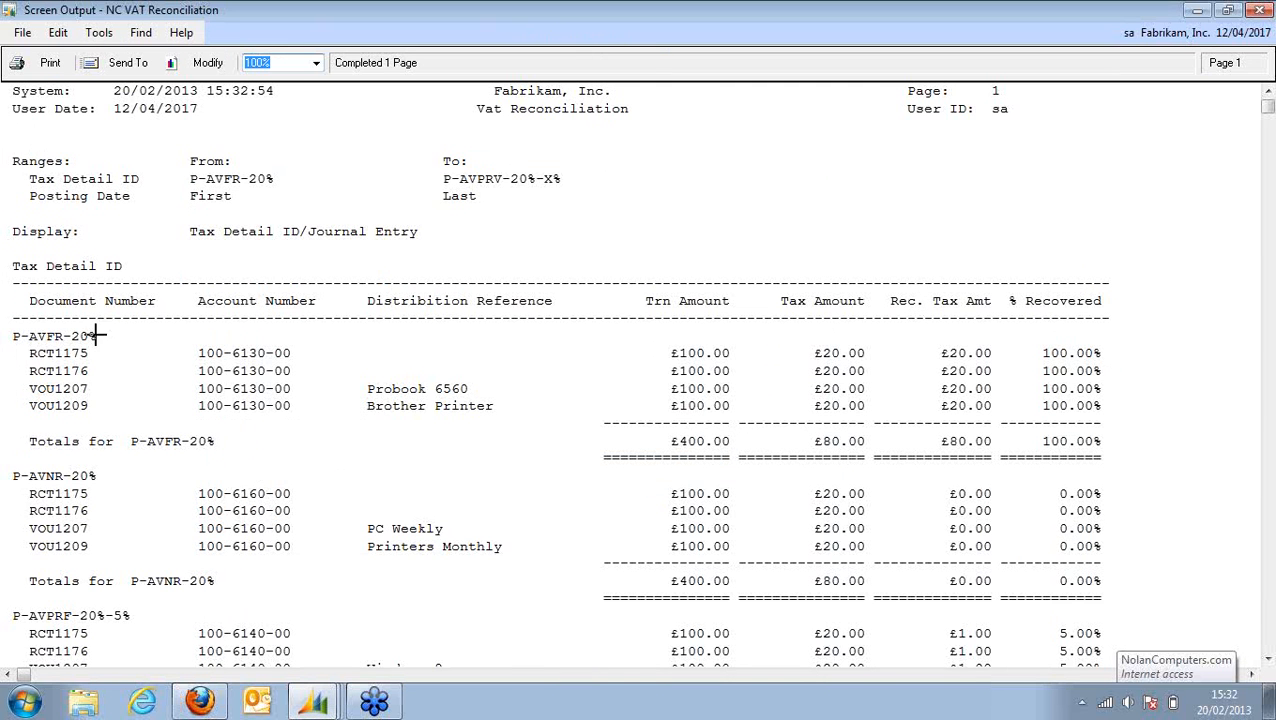
Examine the recovered tax amounts and percentages per tax detail in the VAT Reconciliation report, and close the report and its options window.
left_click(12, 336)
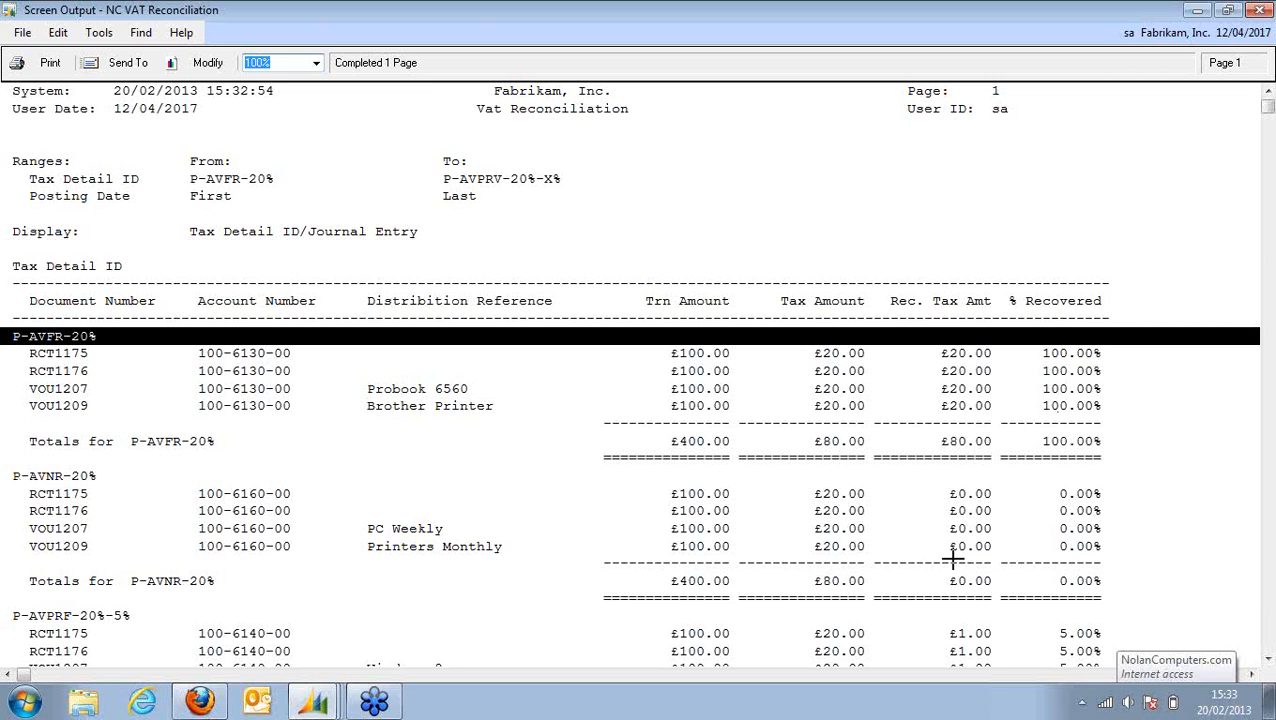
left_click(1267, 660)
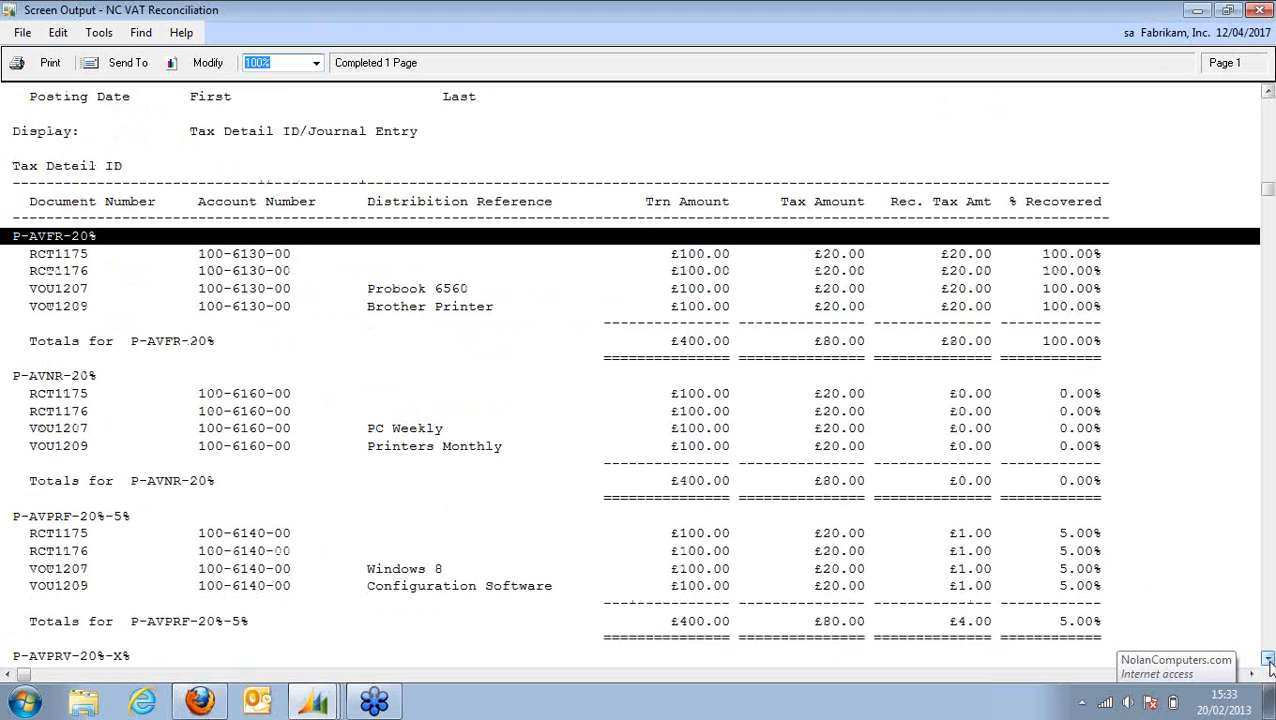
left_click(1268, 660)
left_click(1268, 660)
left_click(1268, 660)
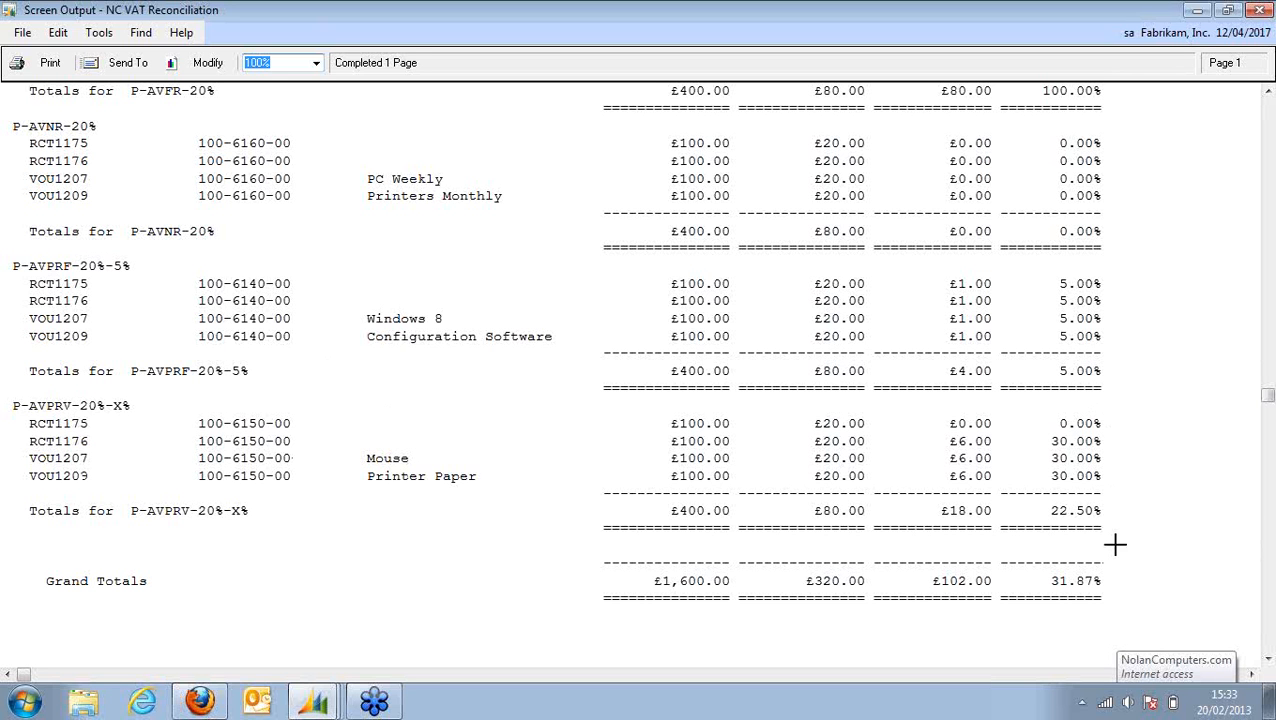
left_click(946, 420)
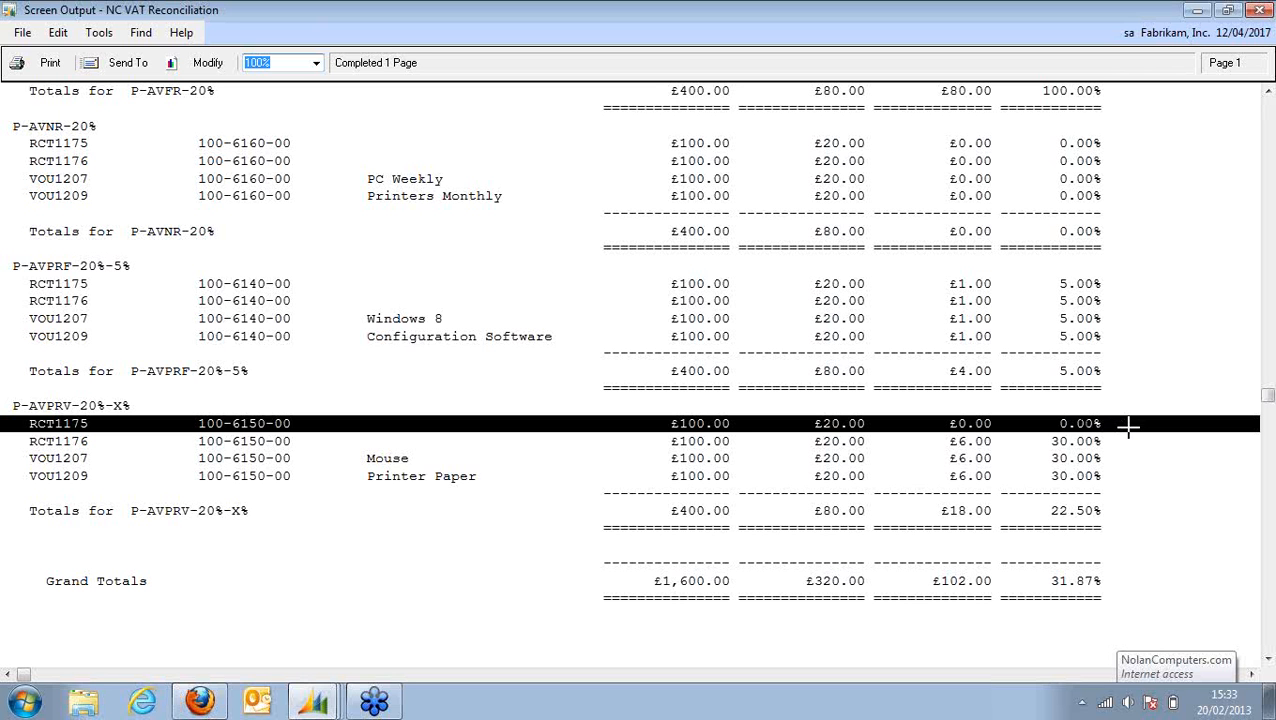
left_click(1268, 663)
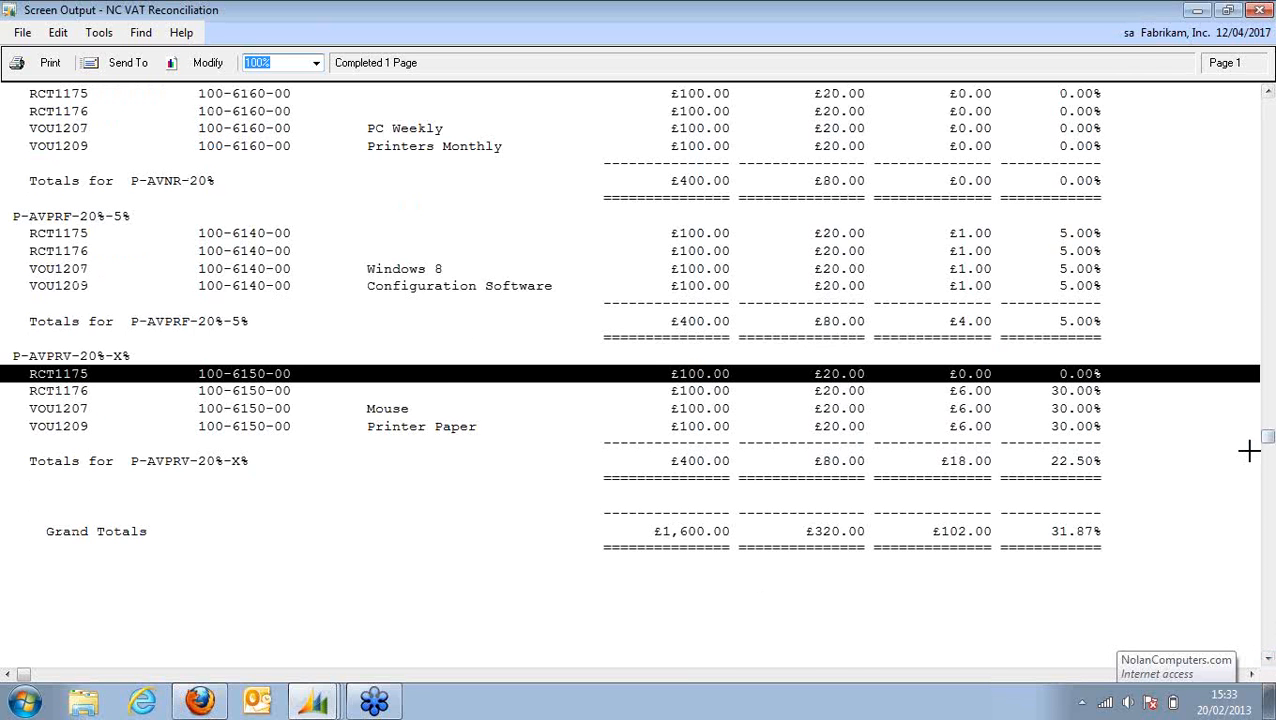
scroll(777, 165, "up", 8)
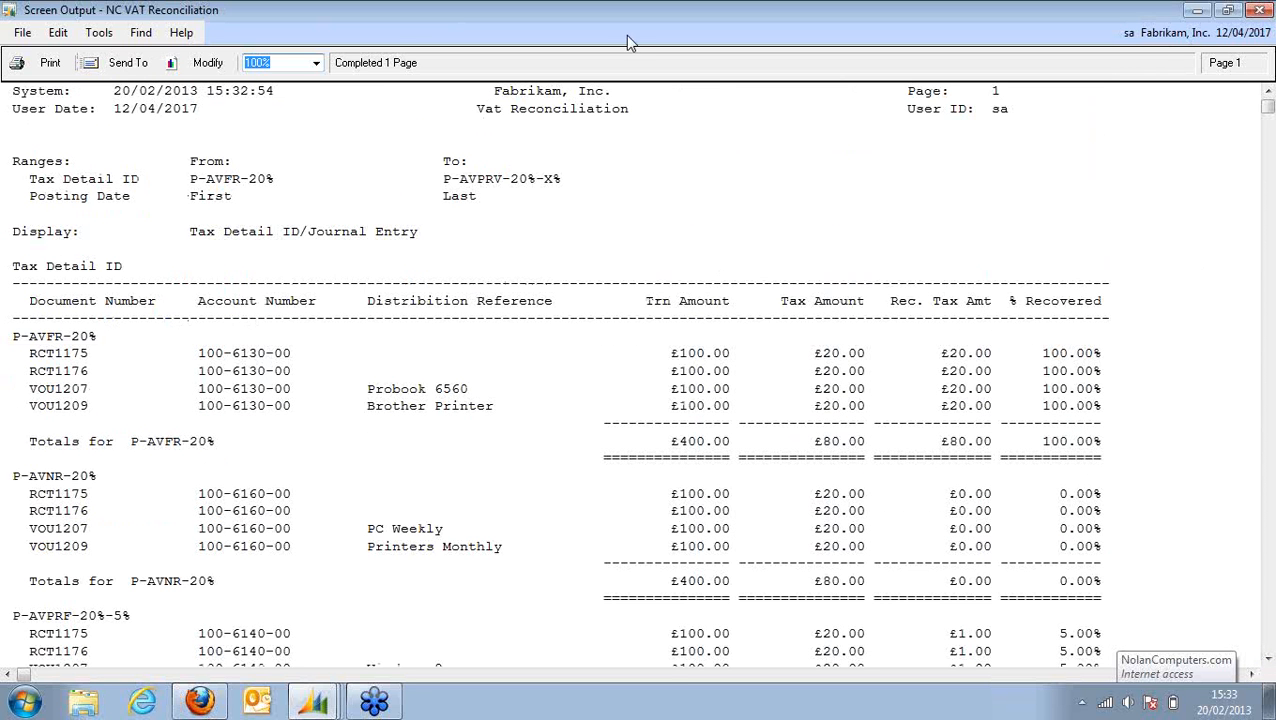
left_click(1259, 11)
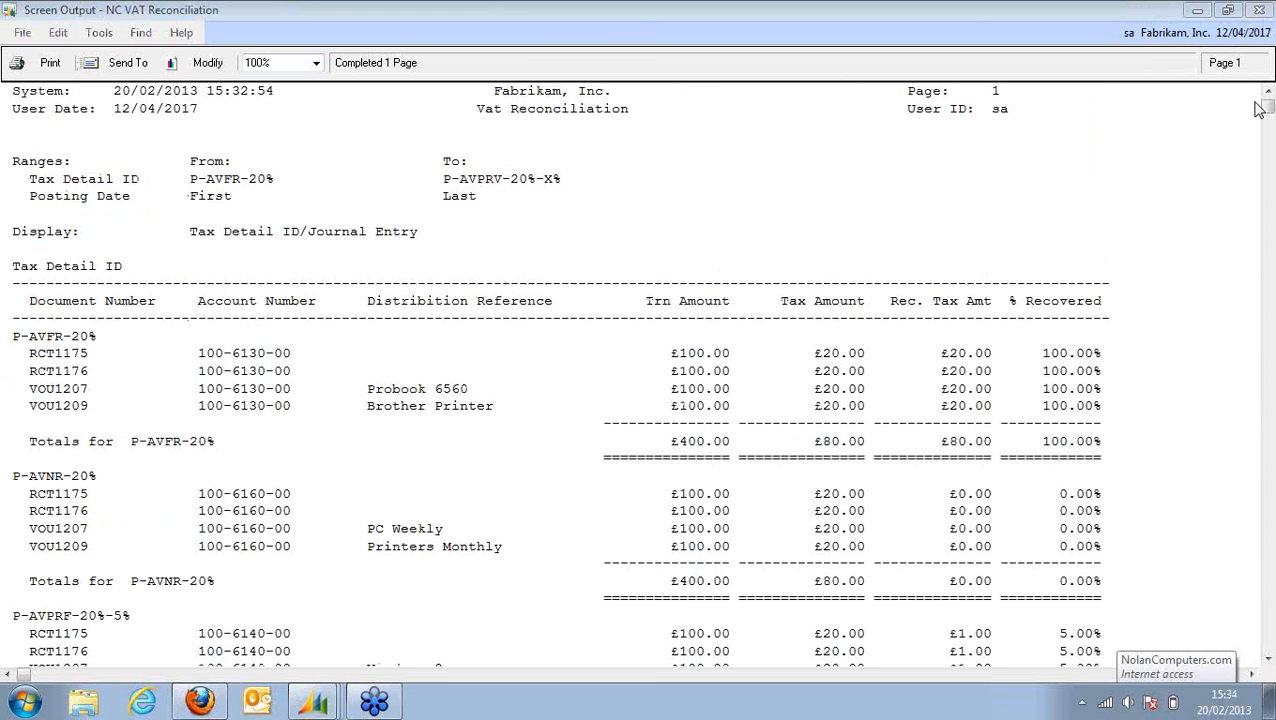
left_click(1261, 12)
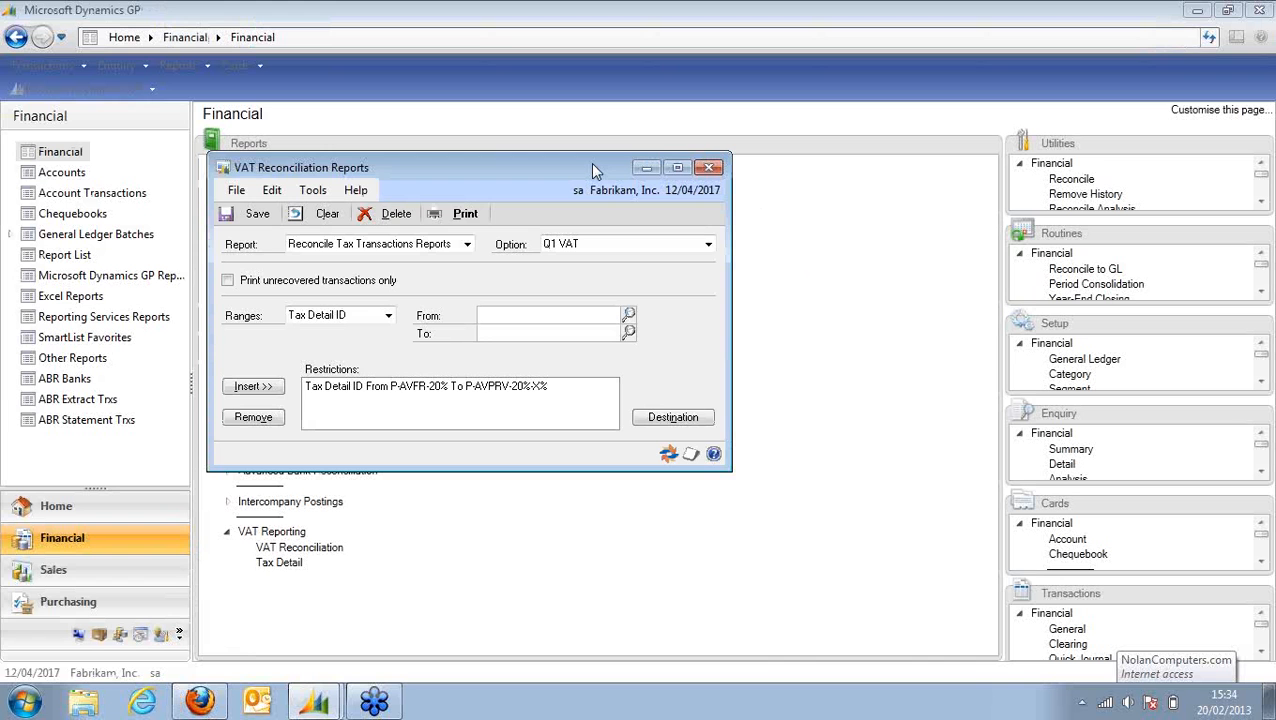
left_click(709, 167)
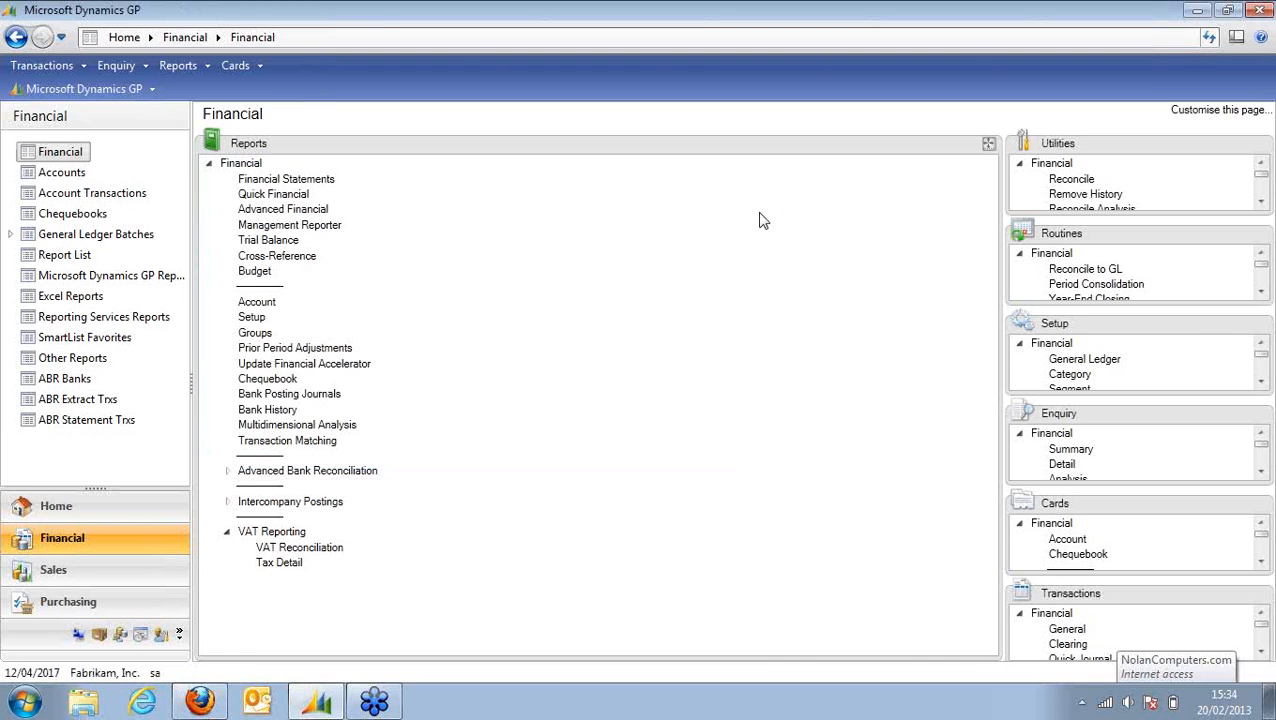